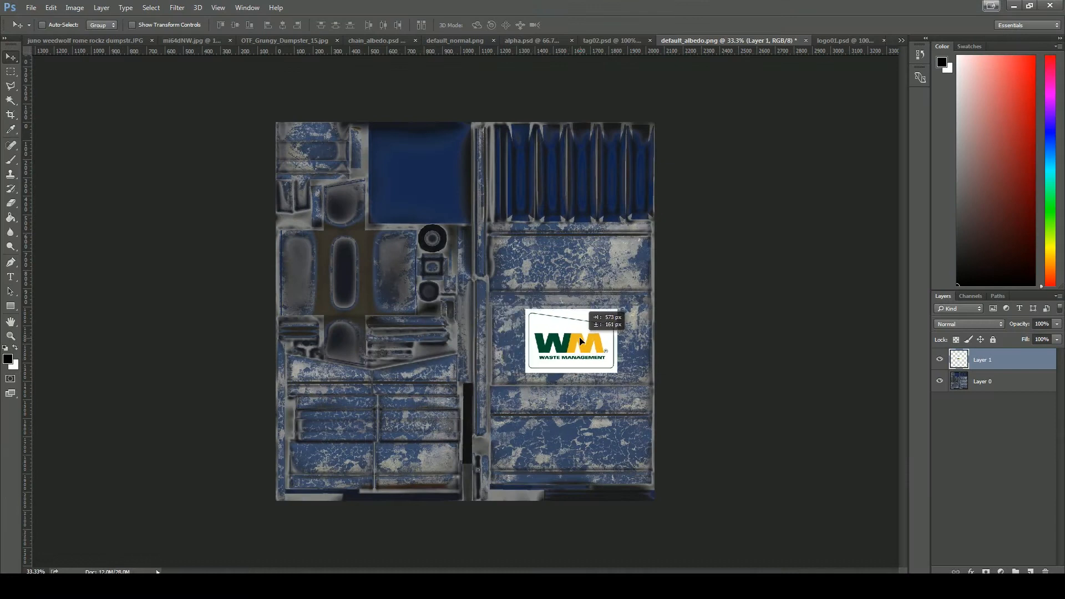
{"action": "key", "text": "ctrl+t"}
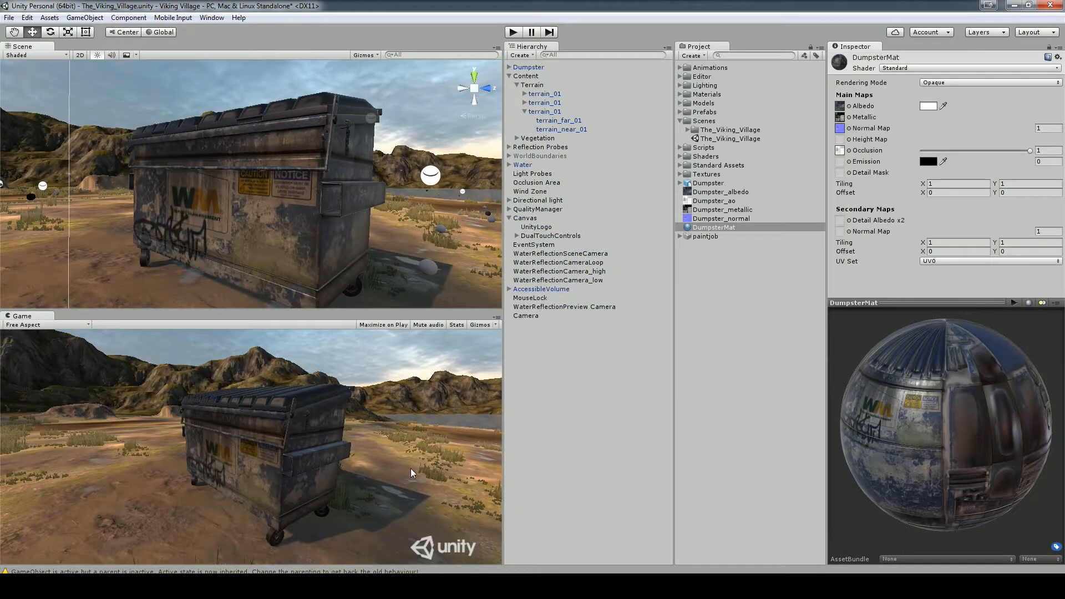
{"action": "left_click_drag", "start_coordinate": [386, 260], "coordinate": [464, 221], "text": "alt"}
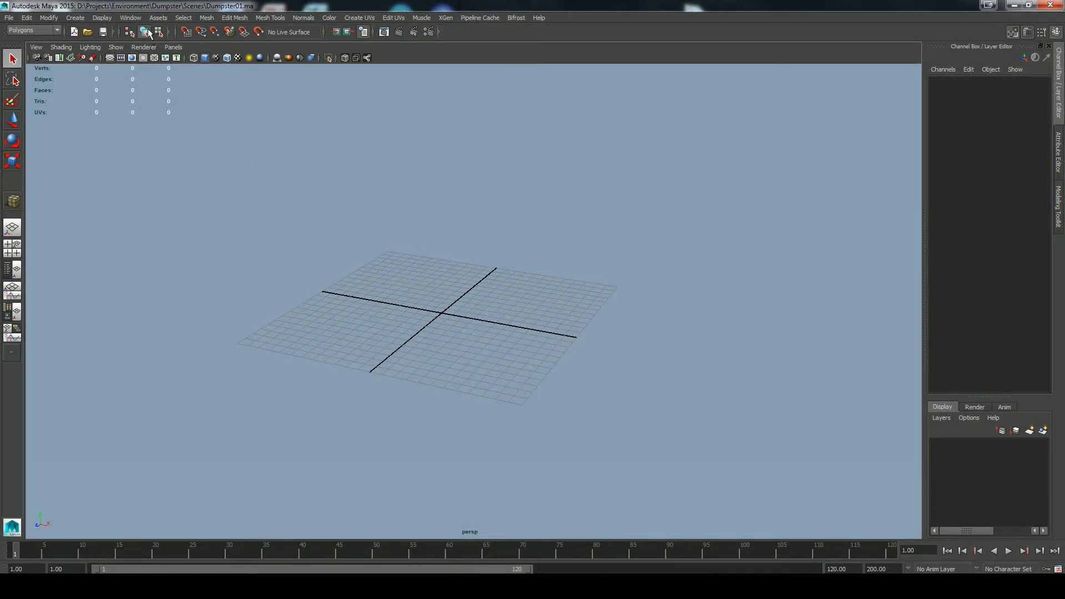
Step: Check the up axis and working units in Maya's general application settings, and close the preferences unchanged
{"action": "left_click", "coordinate": [130, 18]}
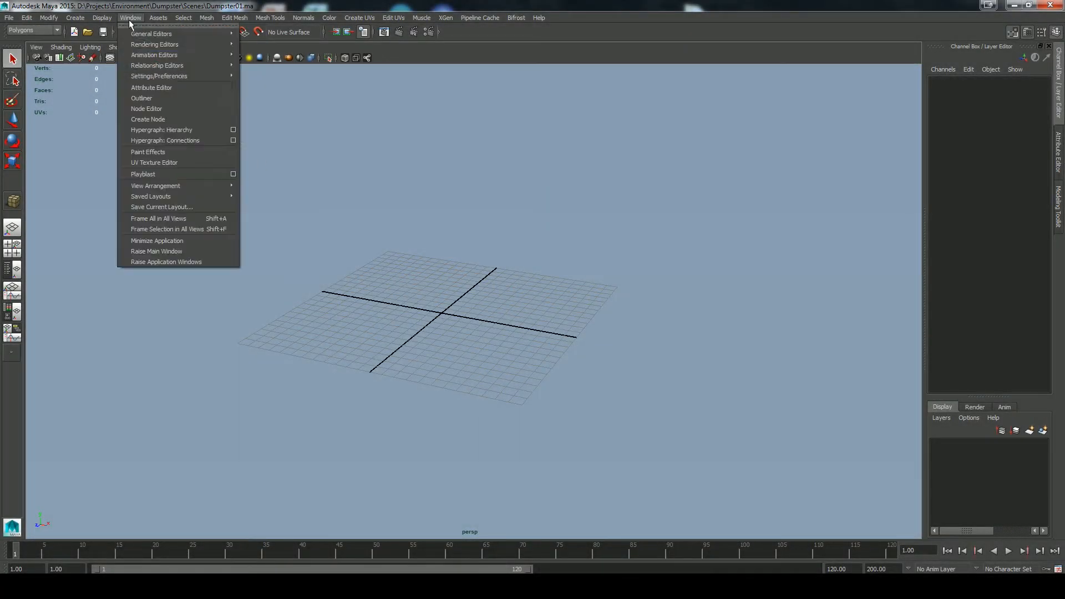
{"action": "mouse_move", "coordinate": [155, 76]}
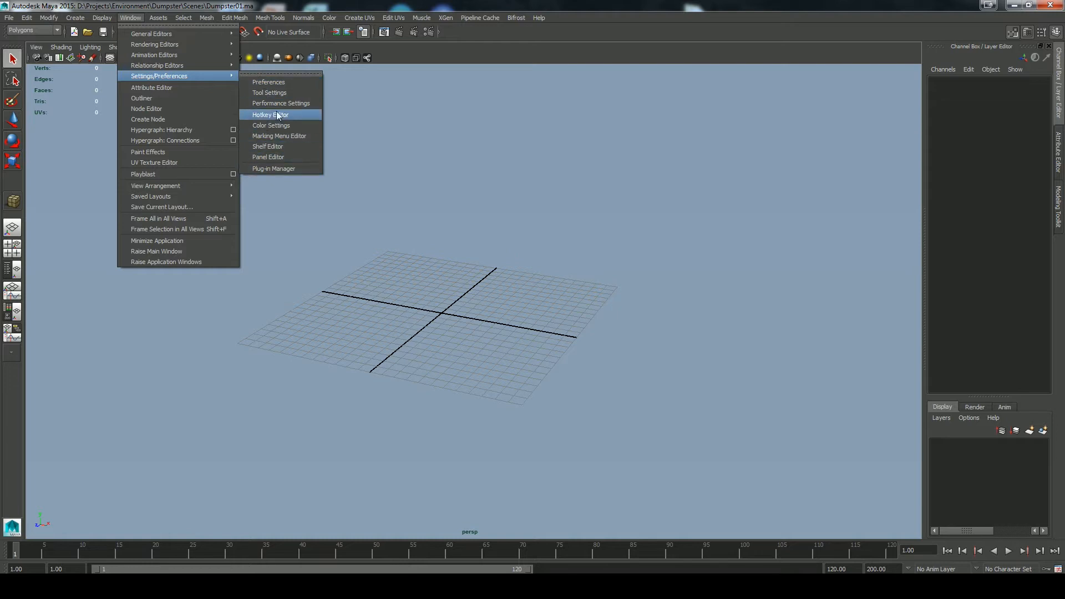
{"action": "left_click", "coordinate": [265, 83]}
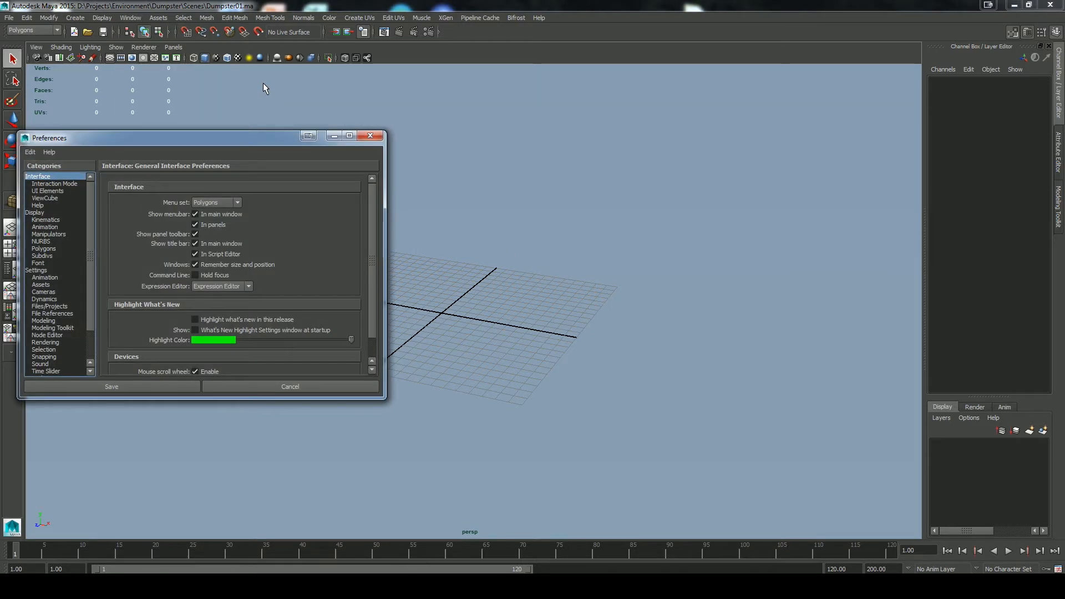
{"action": "left_click_drag", "start_coordinate": [240, 140], "coordinate": [414, 85]}
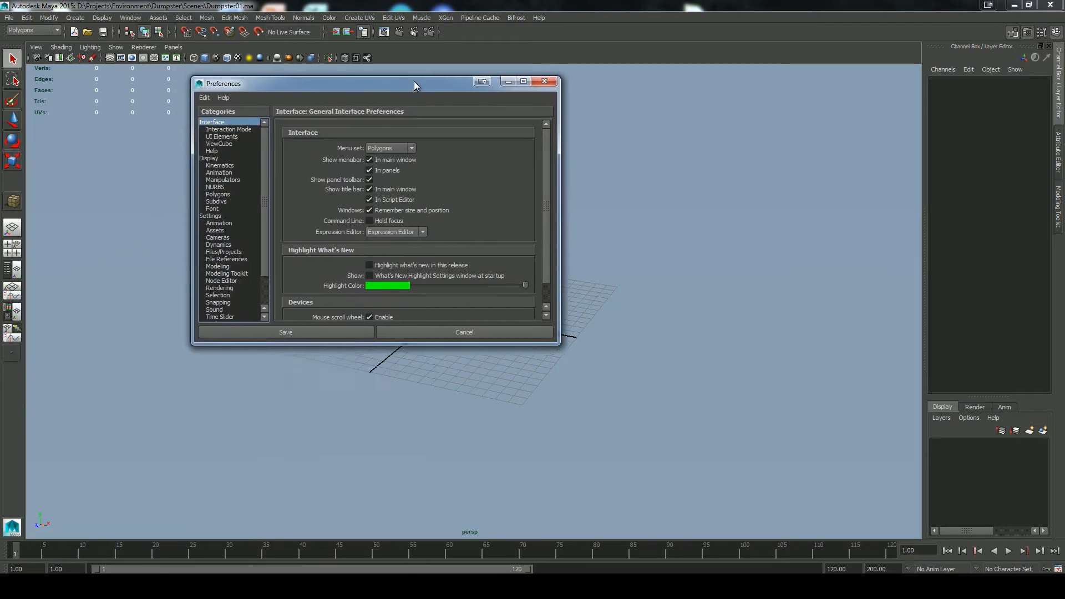
{"action": "left_click", "coordinate": [215, 215]}
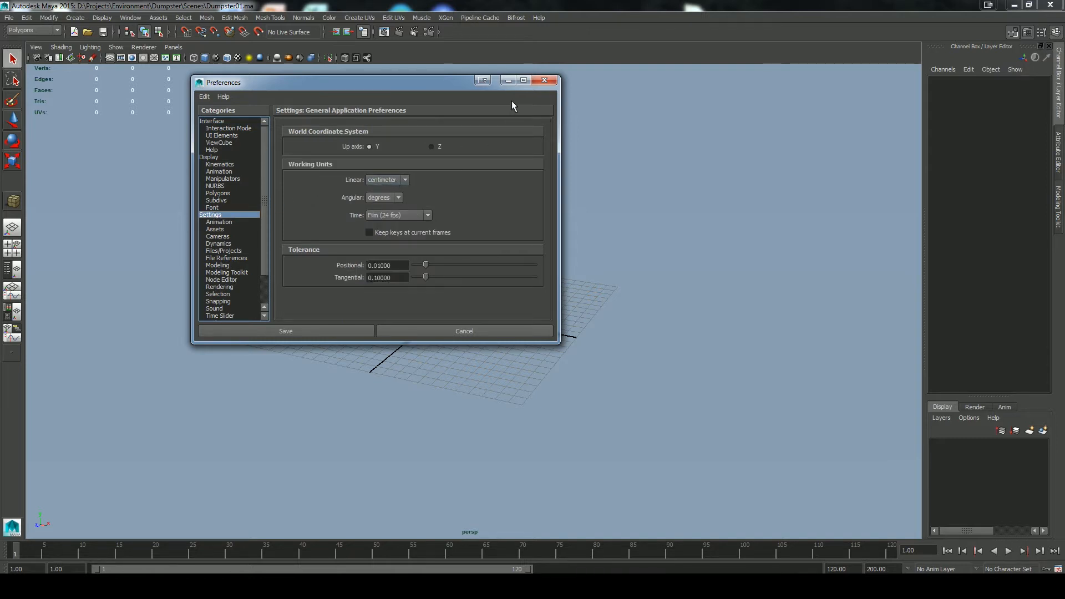
{"action": "left_click", "coordinate": [543, 81]}
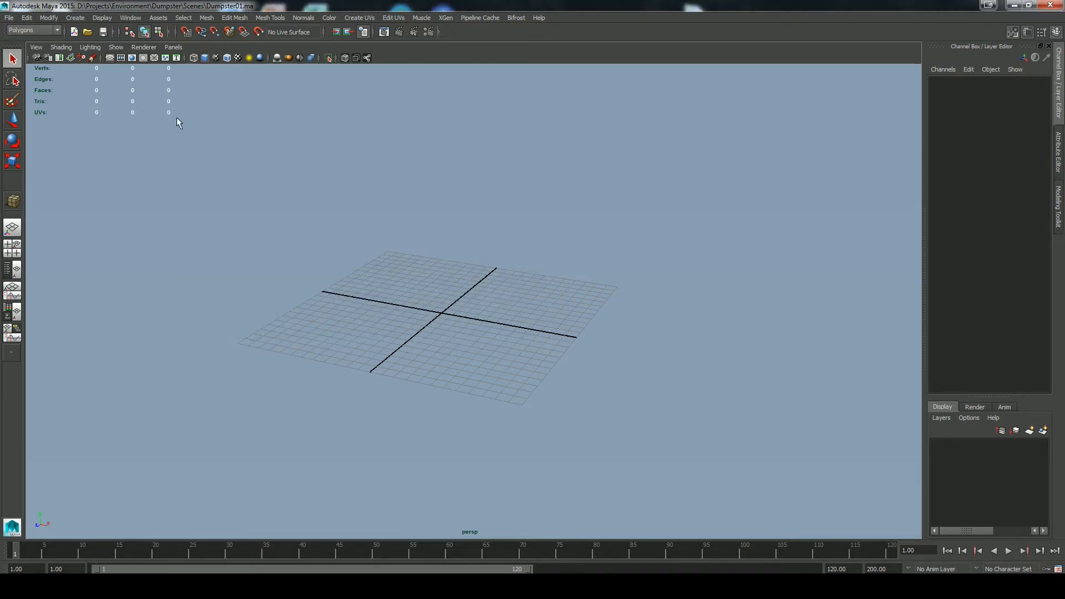
Step: Create a polygon cube near the grid centre, about 4.3 wide, 3.3 high and 1.9 deep
{"action": "left_click", "coordinate": [79, 19]}
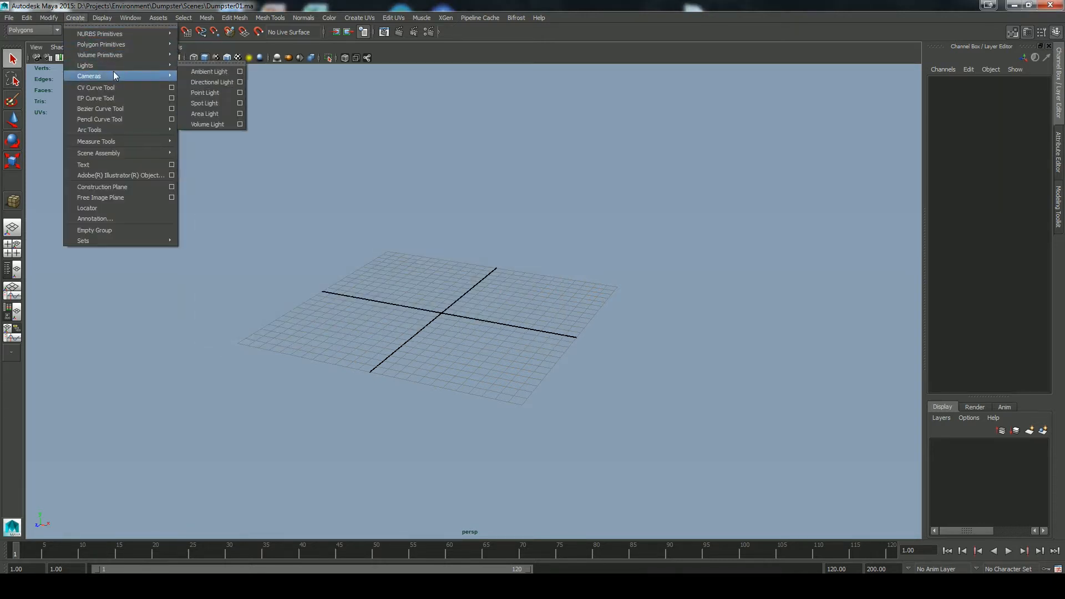
{"action": "mouse_move", "coordinate": [130, 47]}
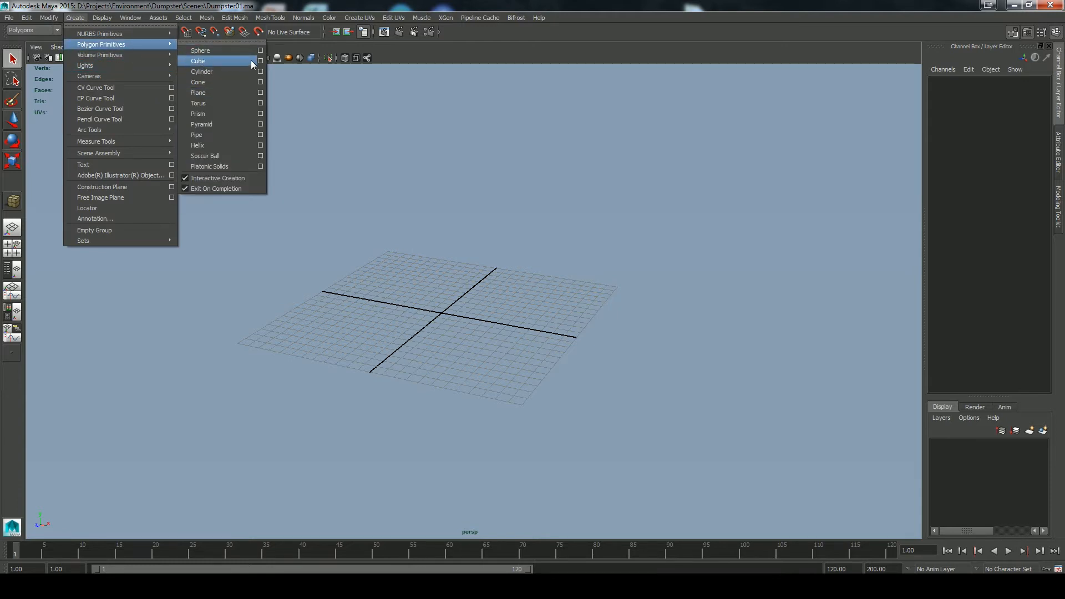
{"action": "left_click", "coordinate": [231, 61]}
{"action": "left_click_drag", "start_coordinate": [427, 303], "coordinate": [480, 264]}
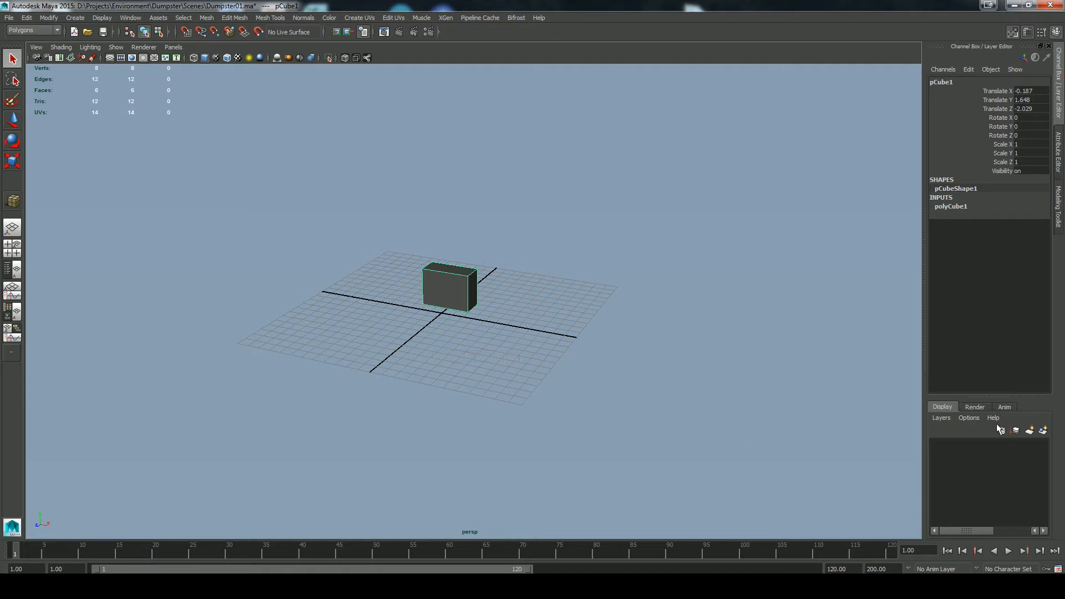
Step: Set the cube's width, height and depth to 1
{"action": "left_click", "coordinate": [961, 208]}
{"action": "left_click", "coordinate": [1021, 215]}
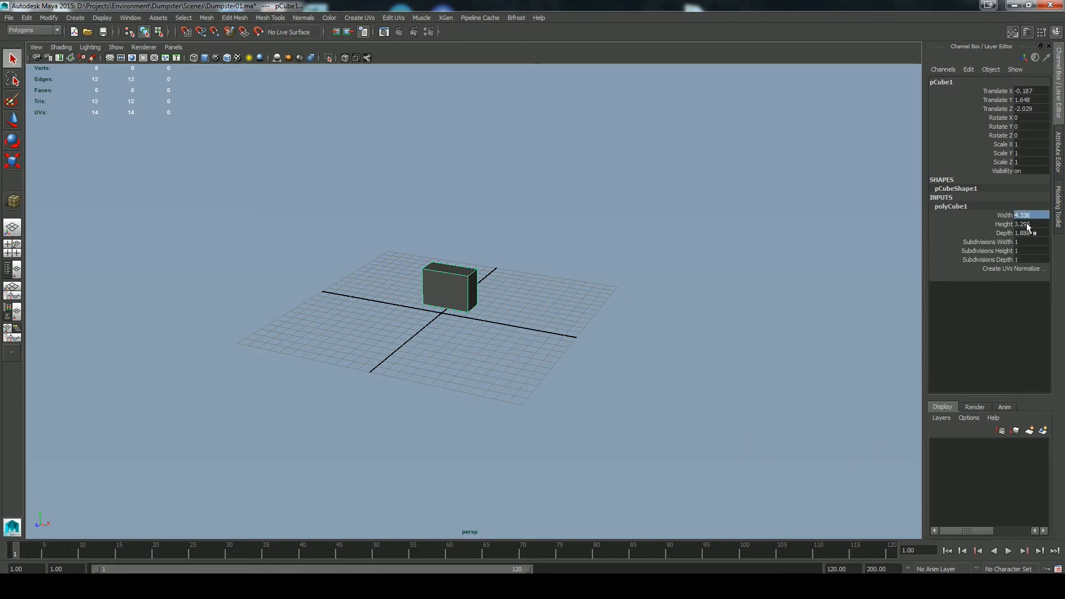
{"action": "left_click", "coordinate": [1027, 232], "text": "shift"}
{"action": "type", "text": "1."}
{"action": "key", "text": "Return"}
{"action": "middle_click_drag", "start_coordinate": [571, 338], "coordinate": [574, 349], "text": "alt"}
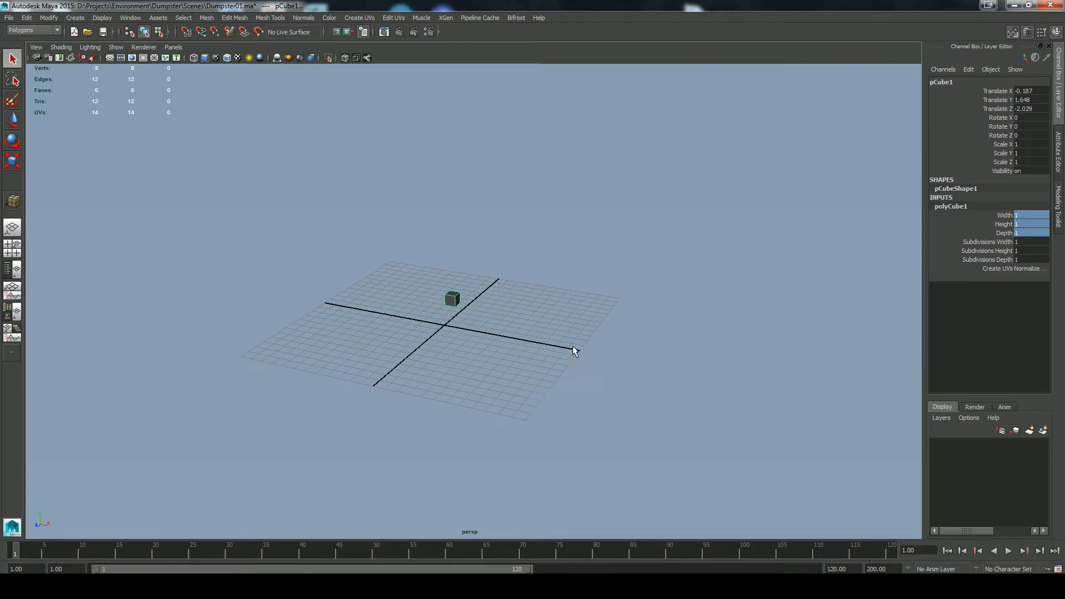
Step: Move the cube to the world origin so its X, Y and Z translation are all 0
{"action": "key", "text": "w"}
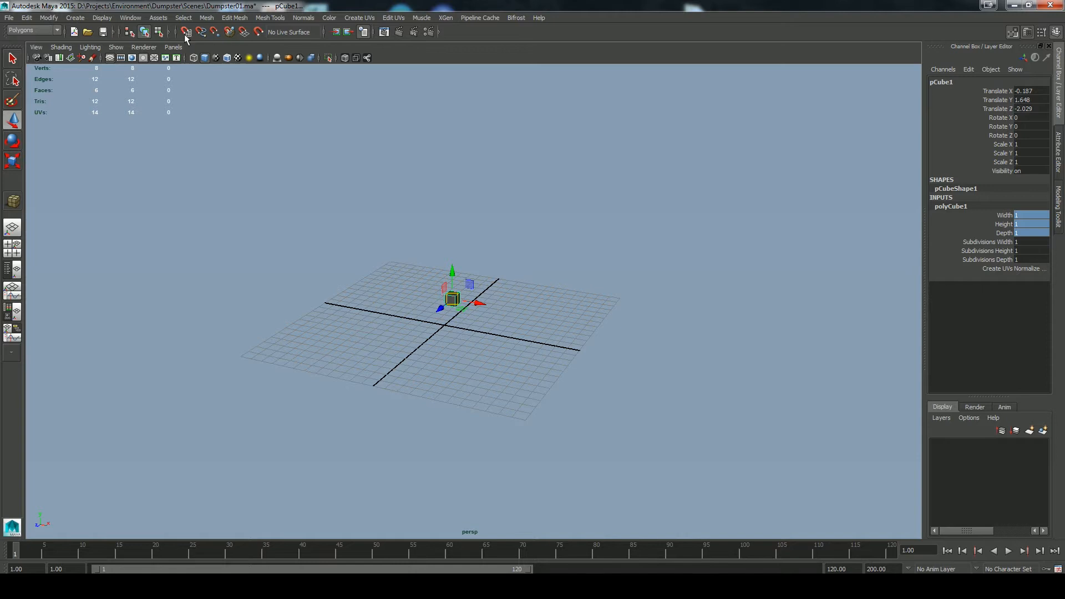
{"action": "key", "text": "space"}
{"action": "left_click_drag", "start_coordinate": [478, 330], "coordinate": [480, 339]}
{"action": "middle_click_drag", "start_coordinate": [461, 325], "coordinate": [458, 331]}
{"action": "key", "text": "space"}
{"action": "left_click_drag", "start_coordinate": [510, 311], "coordinate": [494, 312]}
{"action": "middle_click_drag", "start_coordinate": [470, 295], "coordinate": [473, 300]}
{"action": "key", "text": "space"}
{"action": "left_click_drag", "start_coordinate": [473, 300], "coordinate": [473, 280]}
Step: Set the cube's width, height and depth to 100 and deselect it
{"action": "left_click", "coordinate": [1030, 215]}
{"action": "left_click", "coordinate": [1027, 233]}
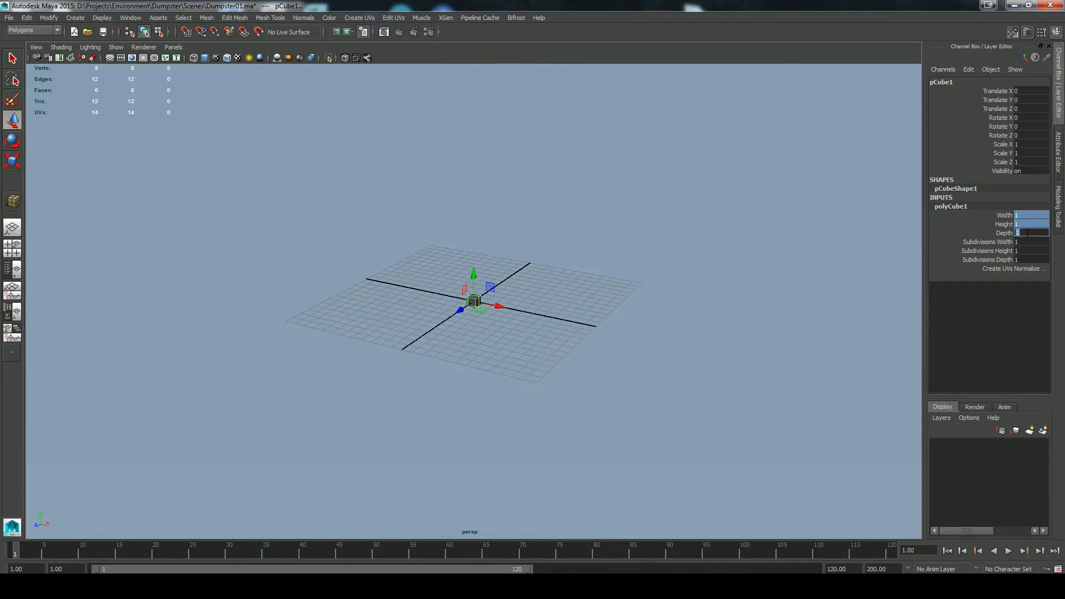
{"action": "type", "text": "100"}
{"action": "key", "text": "Return"}
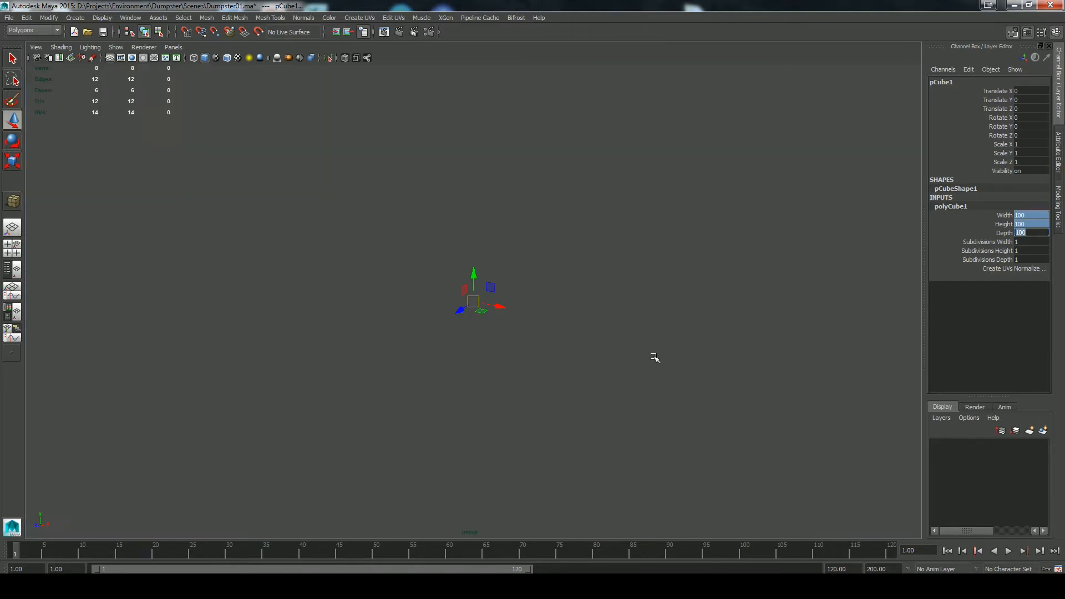
{"action": "middle_click_drag", "start_coordinate": [619, 319], "coordinate": [637, 352], "text": "alt"}
{"action": "scroll", "coordinate": [639, 372], "scroll_direction": "down", "scroll_amount": 15}
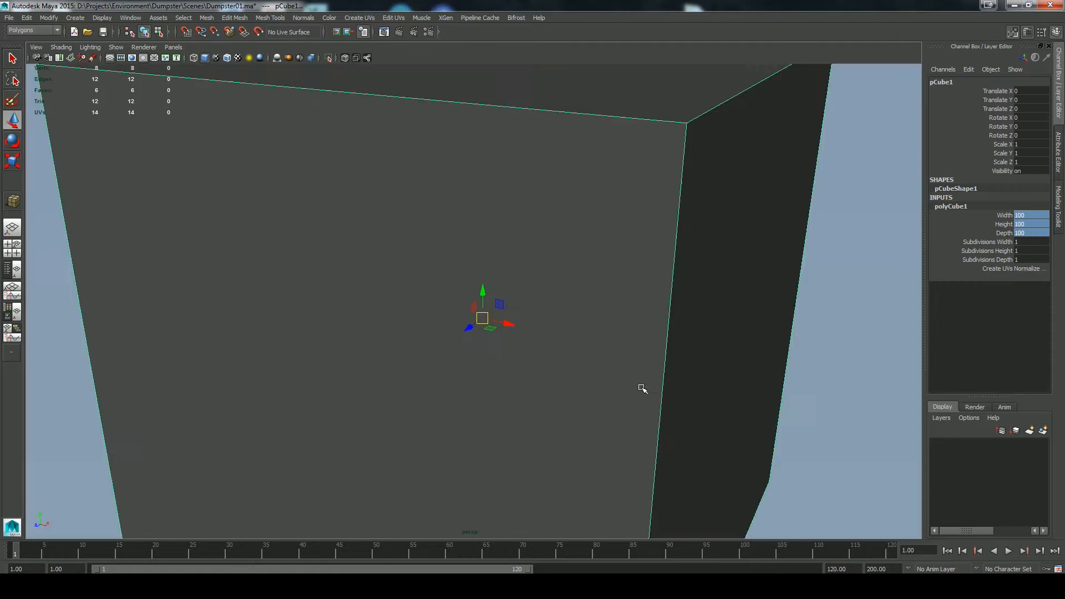
{"action": "scroll", "coordinate": [642, 361], "scroll_direction": "up", "scroll_amount": 5}
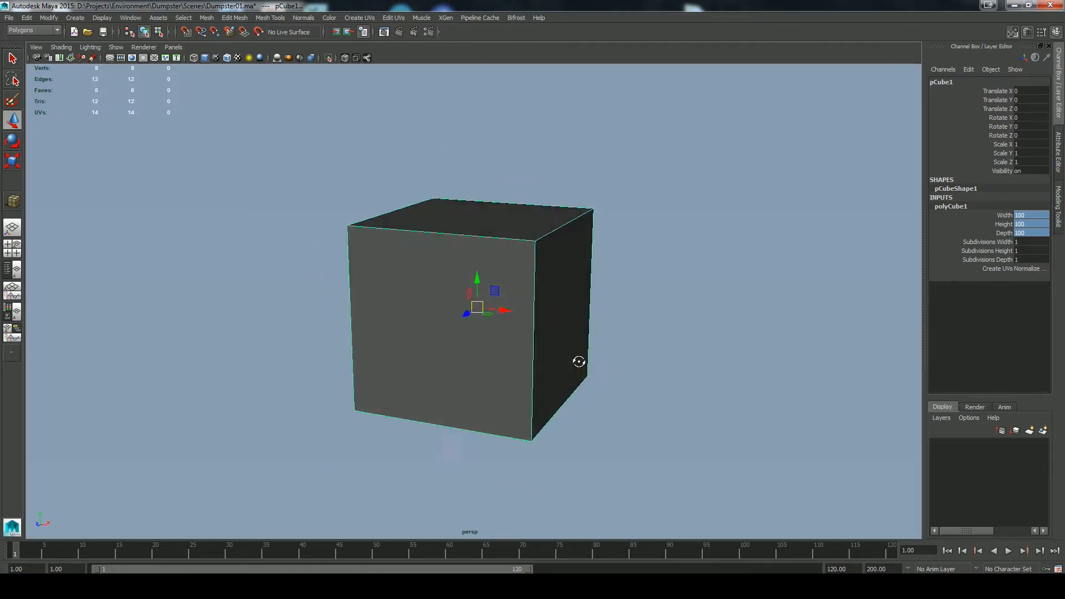
{"action": "scroll", "coordinate": [615, 379], "scroll_direction": "down", "scroll_amount": 3}
{"action": "left_click", "coordinate": [615, 379]}
{"action": "scroll", "coordinate": [604, 385], "scroll_direction": "down", "scroll_amount": 2}
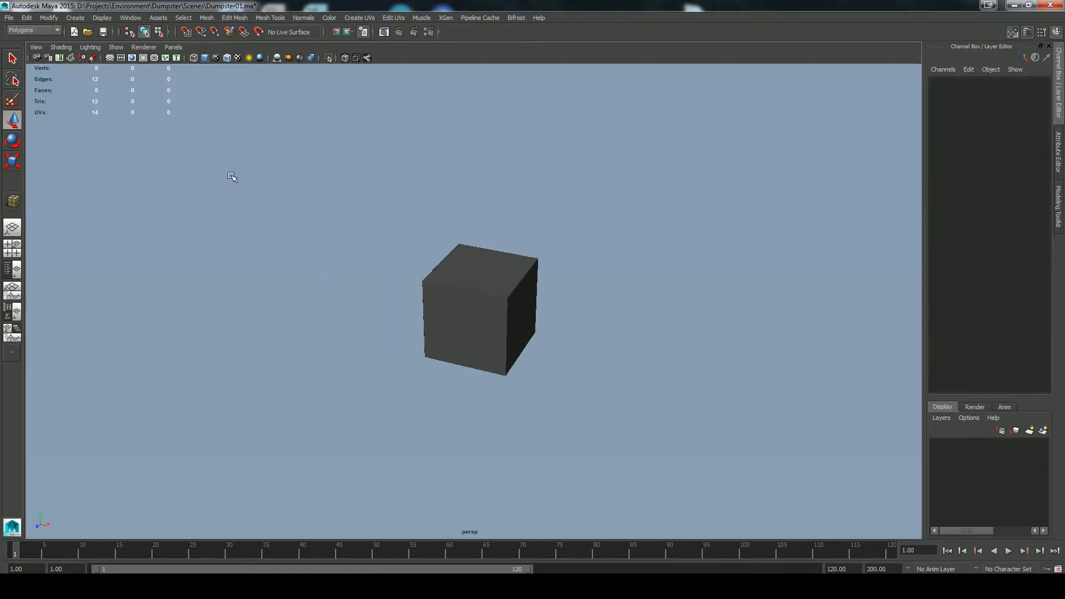
Step: Open the grid options and set the grid's length and width to 100 units
{"action": "right_click", "coordinate": [110, 59]}
{"action": "left_click", "coordinate": [134, 75]}
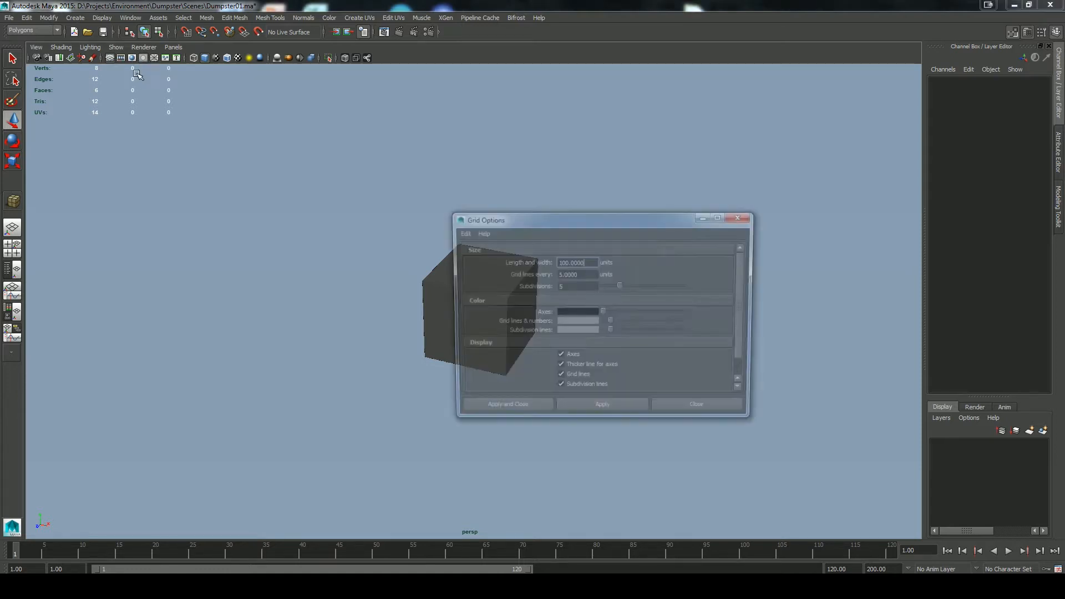
{"action": "left_click_drag", "start_coordinate": [584, 261], "coordinate": [553, 262]}
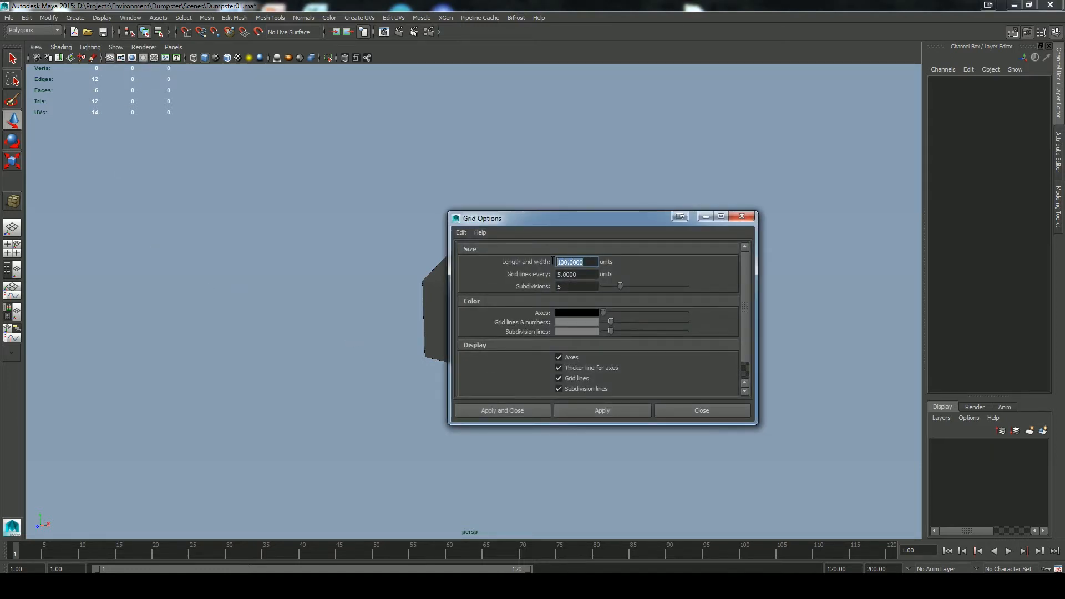
{"action": "left_click", "coordinate": [461, 233]}
{"action": "left_click", "coordinate": [475, 254]}
{"action": "left_click_drag", "start_coordinate": [592, 261], "coordinate": [516, 264]}
{"action": "type", "text": "100"}
{"action": "key", "text": "Return"}
{"action": "left_click_drag", "start_coordinate": [590, 217], "coordinate": [554, 202]}
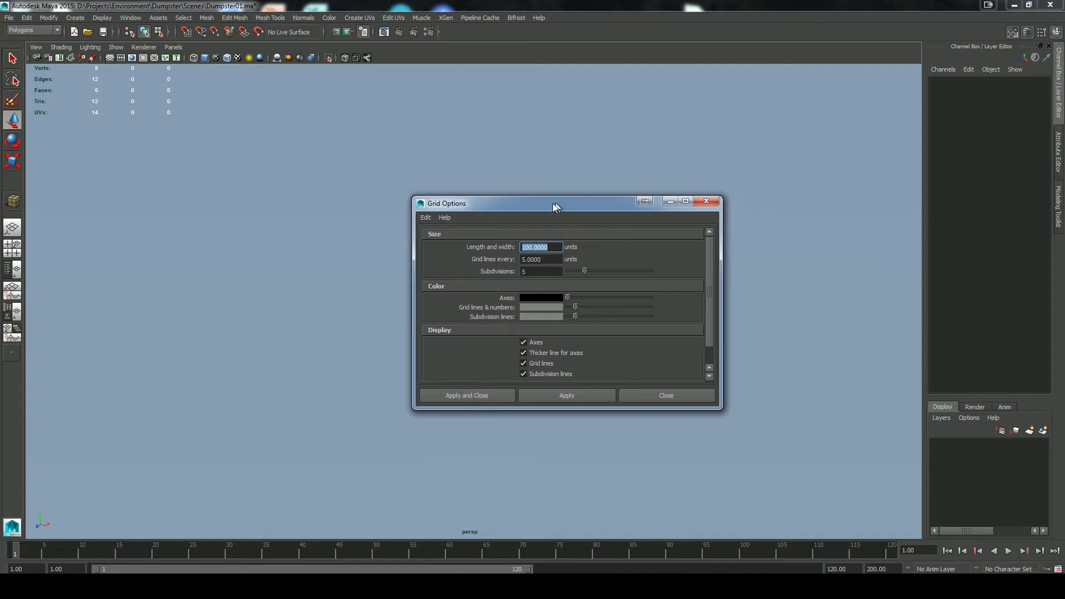
Step: Space the grid lines every 10 units, colour the grid lines and numbers dark blue, and apply the grid options
{"action": "left_click_drag", "start_coordinate": [546, 257], "coordinate": [507, 258]}
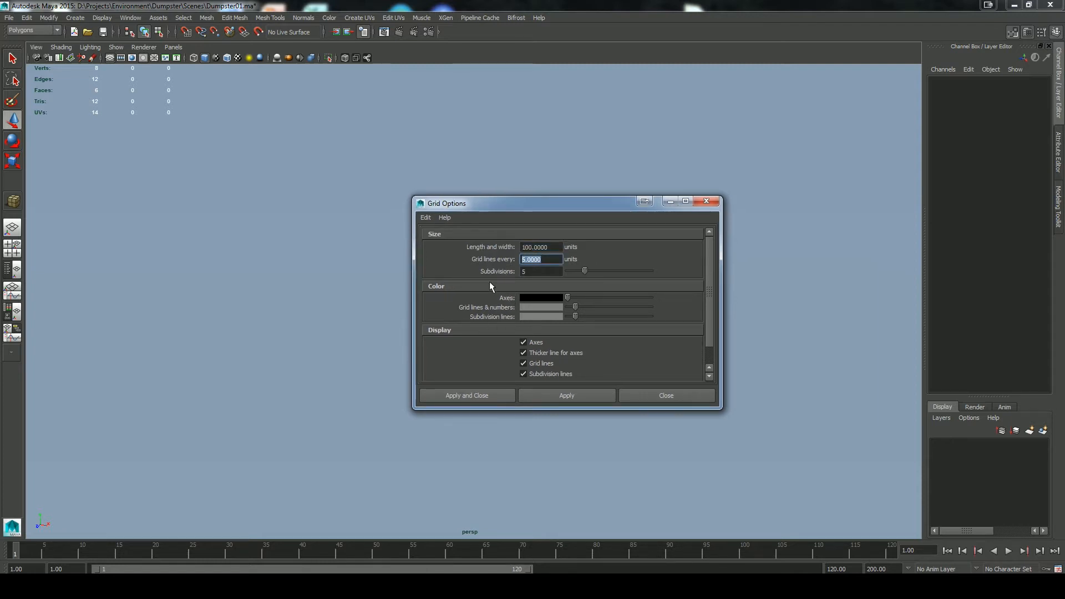
{"action": "type", "text": "10"}
{"action": "key", "text": "Return"}
{"action": "left_click", "coordinate": [538, 273]}
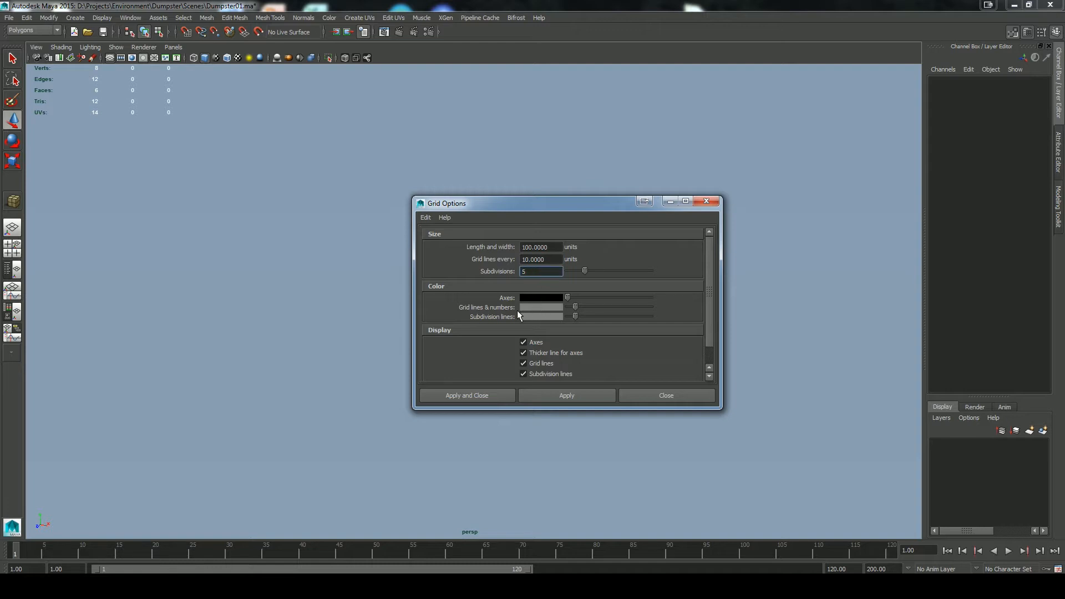
{"action": "left_click_drag", "start_coordinate": [571, 306], "coordinate": [582, 307]}
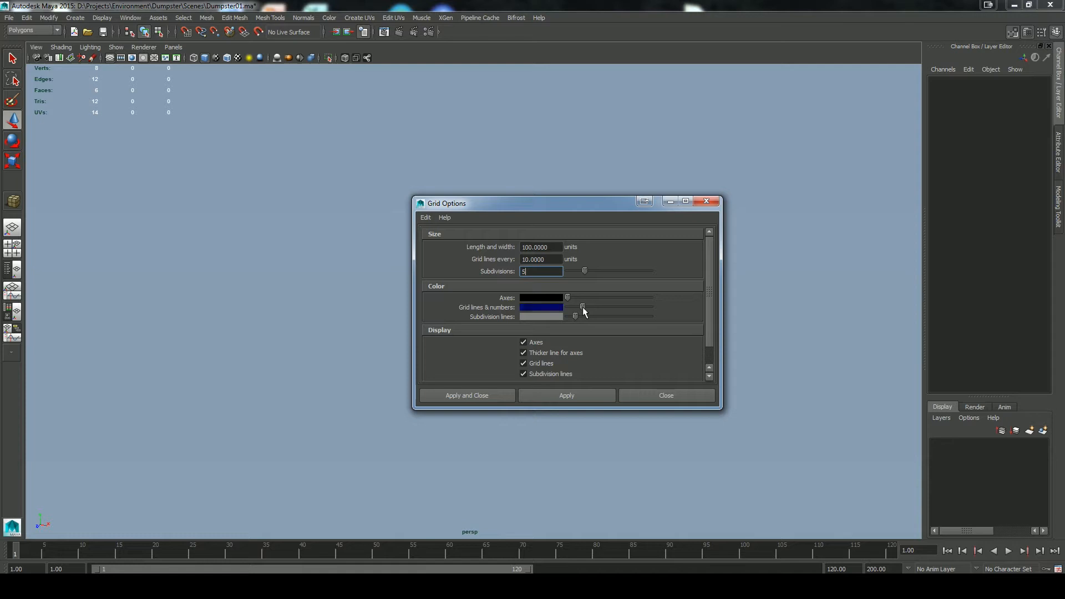
{"action": "left_click", "coordinate": [541, 395]}
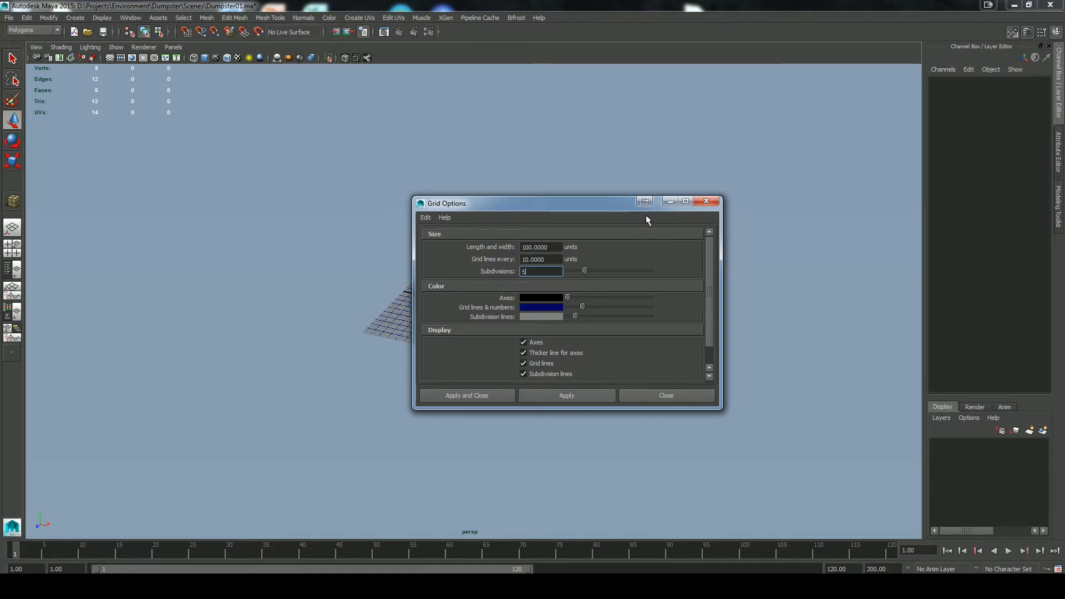
{"action": "left_click", "coordinate": [670, 202]}
Step: Examine the selected cube against the grid divisions from above and from several angles to judge its scale
{"action": "scroll", "coordinate": [566, 366], "scroll_direction": "up", "scroll_amount": 6}
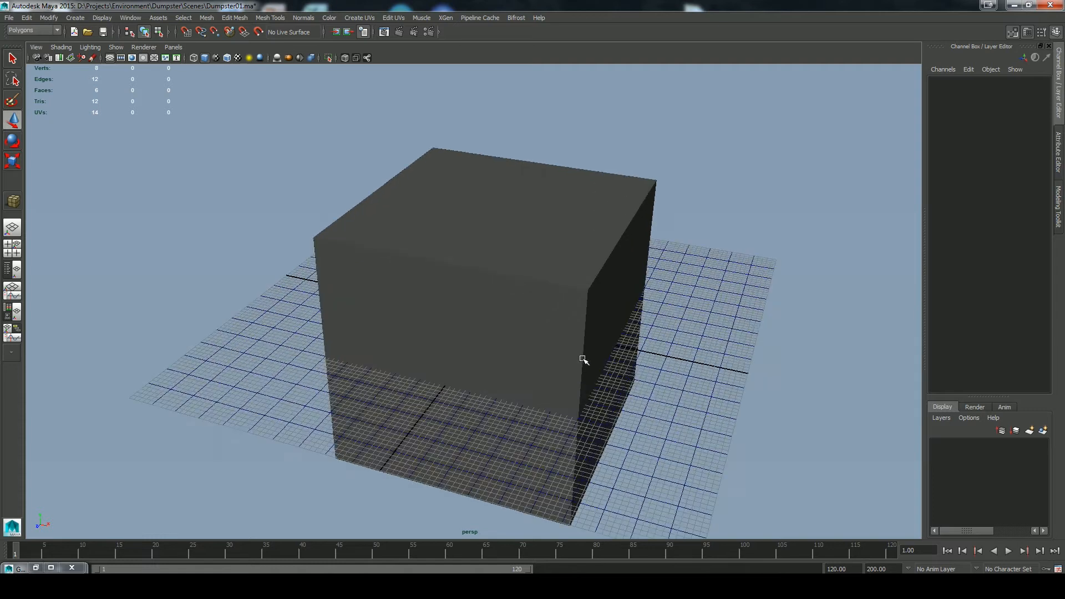
{"action": "scroll", "coordinate": [632, 377], "scroll_direction": "up", "scroll_amount": 2}
{"action": "middle_click_drag", "start_coordinate": [649, 378], "coordinate": [488, 223], "text": "alt"}
{"action": "left_click_drag", "start_coordinate": [488, 223], "coordinate": [407, 251], "text": "alt"}
{"action": "left_click", "coordinate": [407, 251]}
{"action": "key", "text": "f"}
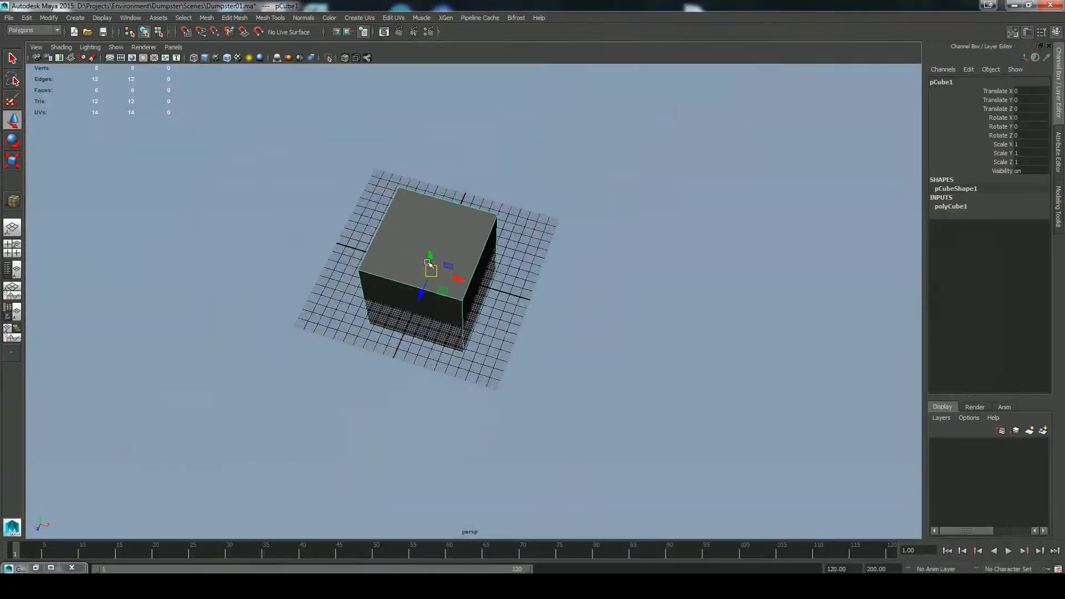
{"action": "left_click_drag", "start_coordinate": [560, 335], "coordinate": [551, 361], "text": "alt"}
{"action": "scroll", "coordinate": [582, 349], "scroll_direction": "up", "scroll_amount": 3}
{"action": "scroll", "coordinate": [546, 327], "scroll_direction": "up", "scroll_amount": 5}
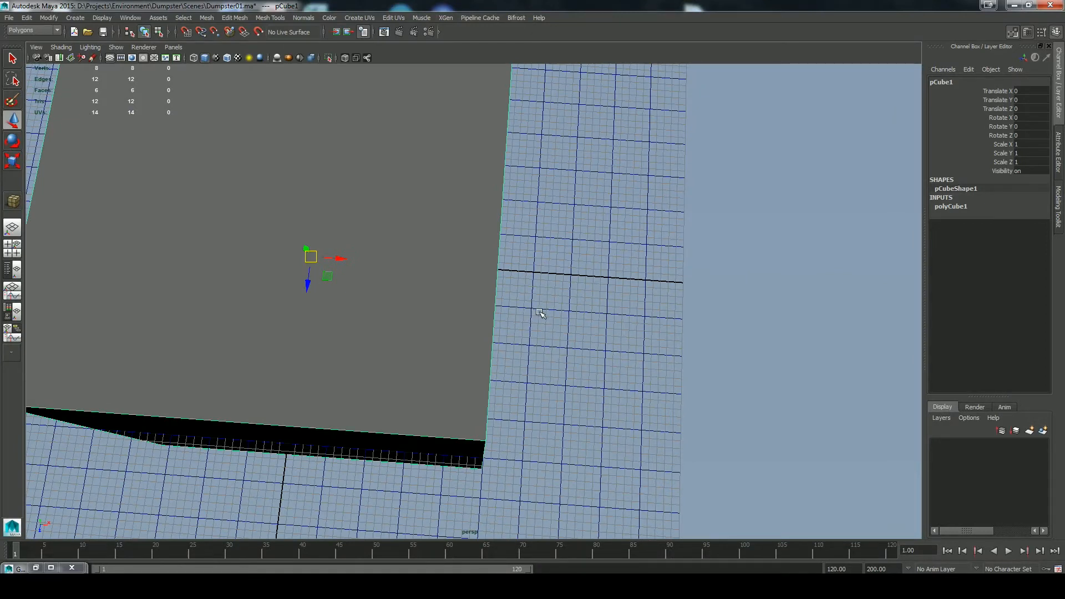
{"action": "scroll", "coordinate": [577, 325], "scroll_direction": "down", "scroll_amount": 6}
{"action": "left_click_drag", "start_coordinate": [551, 340], "coordinate": [522, 302], "text": "alt"}
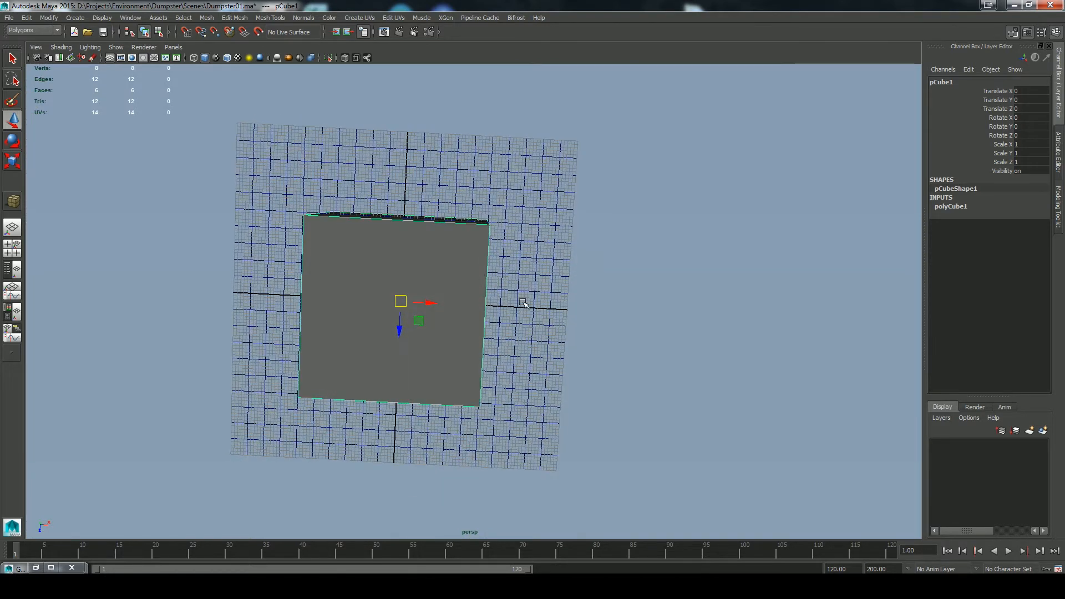
{"action": "scroll", "coordinate": [440, 249], "scroll_direction": "up", "scroll_amount": 4}
{"action": "left_click_drag", "start_coordinate": [440, 250], "coordinate": [437, 176], "text": "alt"}
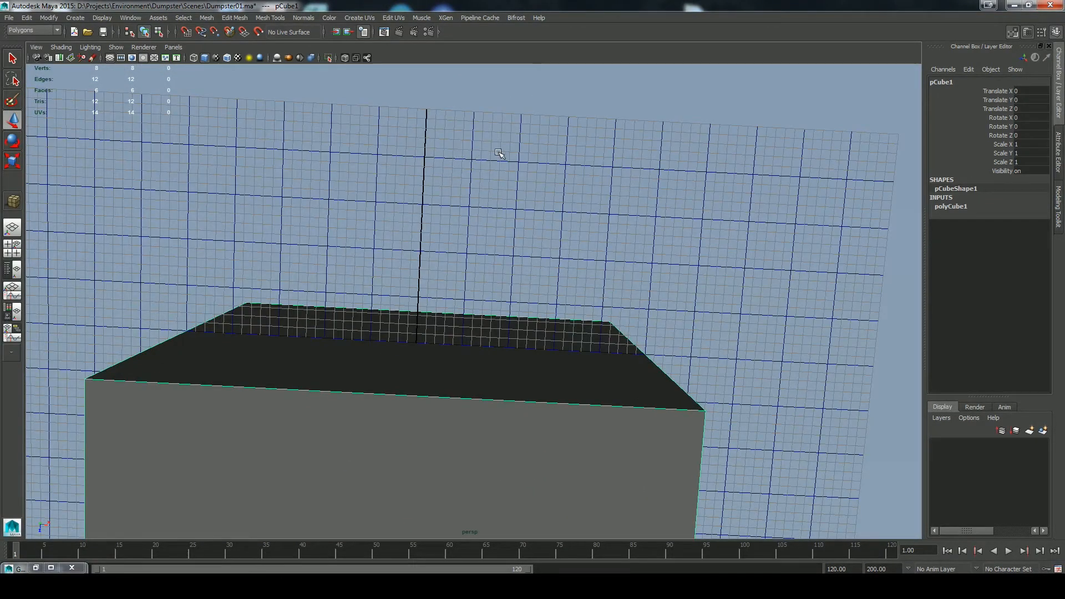
{"action": "scroll", "coordinate": [457, 163], "scroll_direction": "down", "scroll_amount": 2}
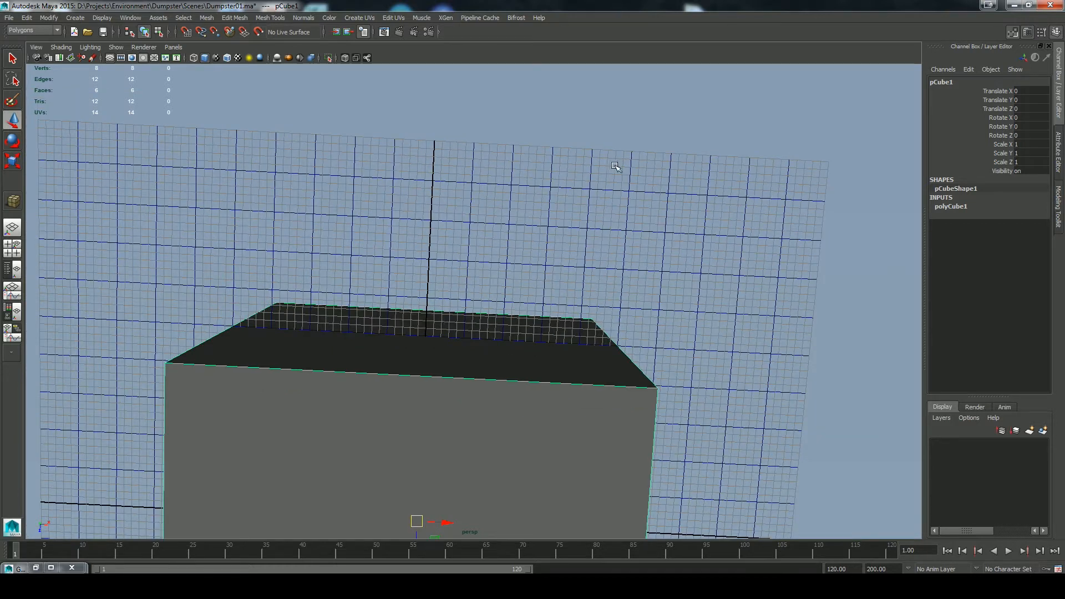
{"action": "scroll", "coordinate": [686, 326], "scroll_direction": "down", "scroll_amount": 4}
{"action": "left_click_drag", "start_coordinate": [686, 326], "coordinate": [620, 315], "text": "alt"}
{"action": "scroll", "coordinate": [610, 297], "scroll_direction": "down", "scroll_amount": 3}
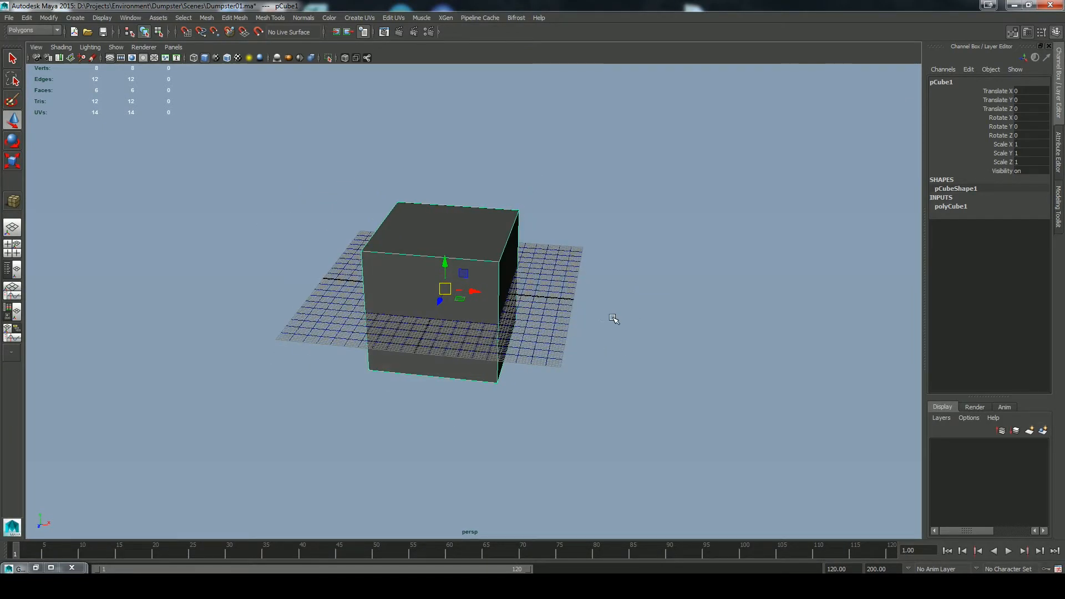
Step: Set the cube's width to 200 to form an elongated box
{"action": "left_click", "coordinate": [951, 207]}
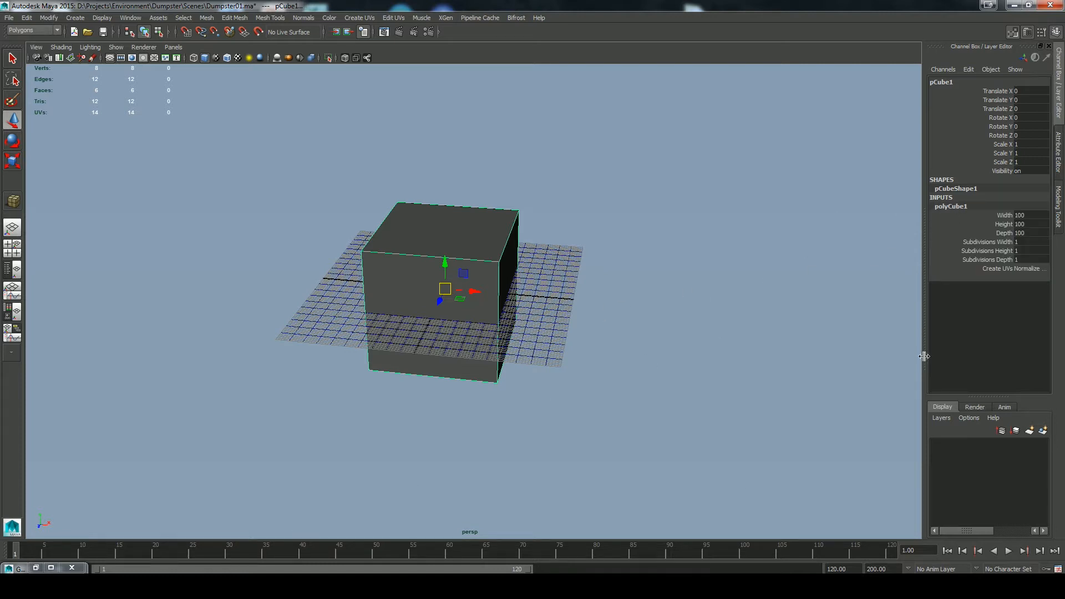
{"action": "left_click", "coordinate": [1026, 224]}
{"action": "left_click", "coordinate": [1033, 215]}
{"action": "type", "text": "200"}
{"action": "key", "text": "Return"}
{"action": "left_click_drag", "start_coordinate": [603, 374], "coordinate": [556, 371], "text": "alt"}
{"action": "right_click_drag", "start_coordinate": [555, 371], "coordinate": [670, 378], "text": "alt"}
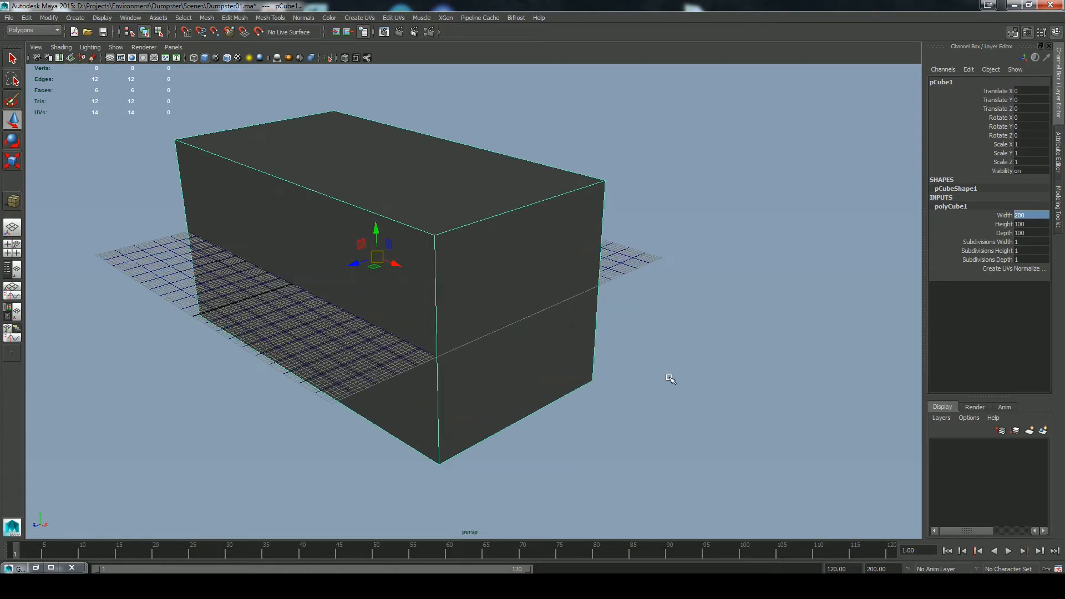
Step: Move the elongated cube straight up in the front view until its base rests on the grid
{"action": "left_click", "coordinate": [669, 379]}
{"action": "left_click_drag", "start_coordinate": [598, 346], "coordinate": [559, 384], "text": "alt"}
{"action": "left_click", "coordinate": [541, 290]}
{"action": "key", "text": "space"}
{"action": "key", "text": "f"}
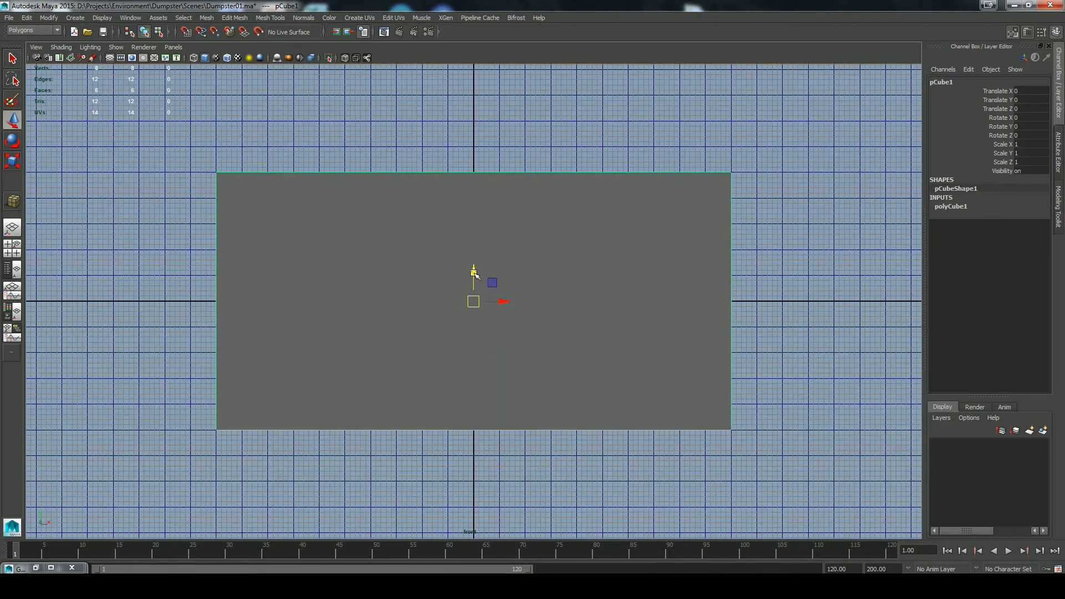
{"action": "left_click_drag", "start_coordinate": [474, 278], "coordinate": [473, 173]}
{"action": "middle_click_drag", "start_coordinate": [609, 134], "coordinate": [601, 267], "text": "alt"}
{"action": "key", "text": "space"}
{"action": "key", "text": "space"}
{"action": "left_click_drag", "start_coordinate": [659, 298], "coordinate": [571, 304], "text": "alt"}
Step: Raise the box's upper back edge so that its top slopes down towards the front
{"action": "key", "text": "space"}
{"action": "left_click_drag", "start_coordinate": [483, 244], "coordinate": [529, 238]}
{"action": "key", "text": "space"}
{"action": "right_click_drag", "start_coordinate": [507, 261], "coordinate": [507, 228]}
{"action": "left_click", "coordinate": [495, 230]}
{"action": "key", "text": "space"}
{"action": "left_click_drag", "start_coordinate": [580, 231], "coordinate": [538, 216]}
{"action": "right_click_drag", "start_coordinate": [761, 437], "coordinate": [541, 360], "text": "alt"}
{"action": "middle_click_drag", "start_coordinate": [583, 326], "coordinate": [536, 307], "text": "alt"}
{"action": "left_click_drag", "start_coordinate": [427, 282], "coordinate": [426, 227]}
{"action": "key", "text": "space"}
{"action": "left_click_drag", "start_coordinate": [617, 332], "coordinate": [684, 333]}
{"action": "key", "text": "space"}
{"action": "left_click_drag", "start_coordinate": [683, 337], "coordinate": [721, 341]}
{"action": "middle_click_drag", "start_coordinate": [721, 342], "coordinate": [689, 552], "text": "alt"}
{"action": "left_click_drag", "start_coordinate": [589, 233], "coordinate": [590, 205]}
{"action": "right_click_drag", "start_coordinate": [720, 412], "coordinate": [651, 412], "text": "alt"}
{"action": "middle_click_drag", "start_coordinate": [651, 412], "coordinate": [677, 374], "text": "alt"}
{"action": "key", "text": "space"}
Step: Cut a vertical edge loop through the middle of the box's width with the Multi-Cut tool
{"action": "left_click_drag", "start_coordinate": [677, 373], "coordinate": [668, 327]}
{"action": "left_click_drag", "start_coordinate": [668, 327], "coordinate": [665, 276], "text": "alt"}
{"action": "left_click", "coordinate": [1056, 207]}
{"action": "middle_click_drag", "start_coordinate": [621, 327], "coordinate": [622, 292], "text": "alt"}
{"action": "right_click_drag", "start_coordinate": [623, 292], "coordinate": [682, 311], "text": "alt"}
{"action": "left_click_drag", "start_coordinate": [682, 311], "coordinate": [661, 359], "text": "alt"}
{"action": "left_click", "coordinate": [996, 348]}
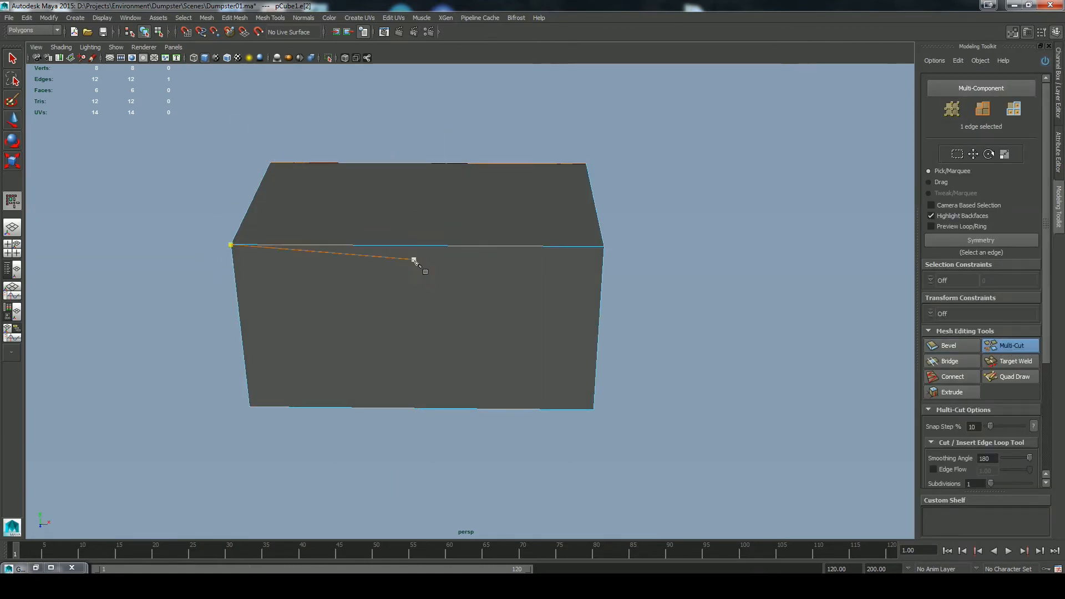
{"action": "left_click", "coordinate": [422, 244], "text": "ctrl"}
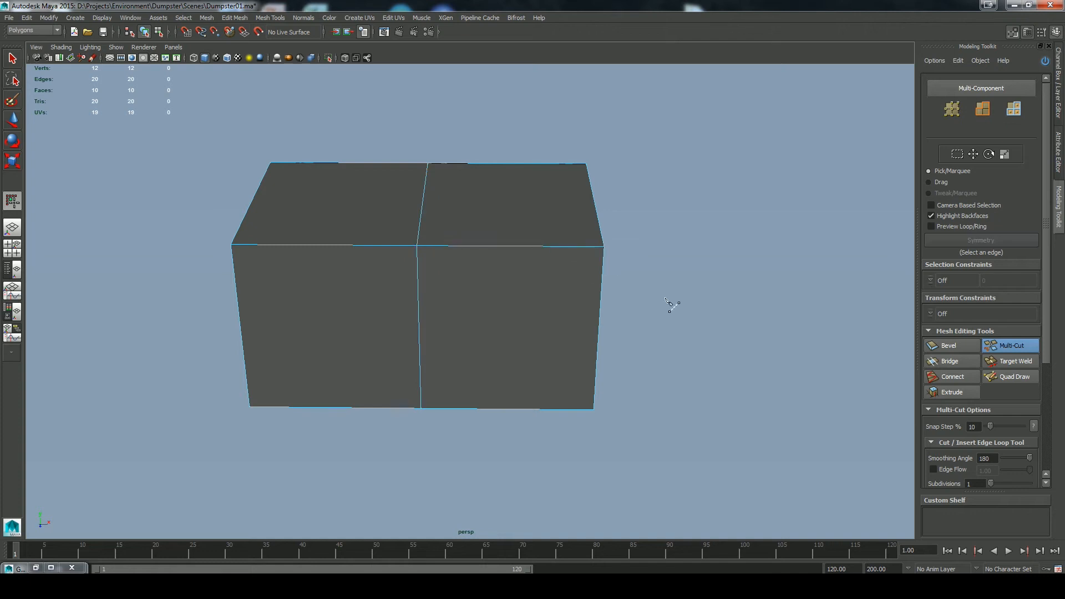
{"action": "left_click", "coordinate": [993, 345]}
Step: Select all the faces on one side of the centre loop and delete that half of the box
{"action": "right_click_drag", "start_coordinate": [507, 241], "coordinate": [507, 261]}
{"action": "left_click_drag", "start_coordinate": [144, 112], "coordinate": [353, 507]}
{"action": "key", "text": "F4"}
{"action": "left_click", "coordinate": [280, 389]}
{"action": "left_click_drag", "start_coordinate": [653, 376], "coordinate": [730, 380], "text": "alt"}
{"action": "middle_click_drag", "start_coordinate": [704, 331], "coordinate": [658, 318], "text": "alt"}
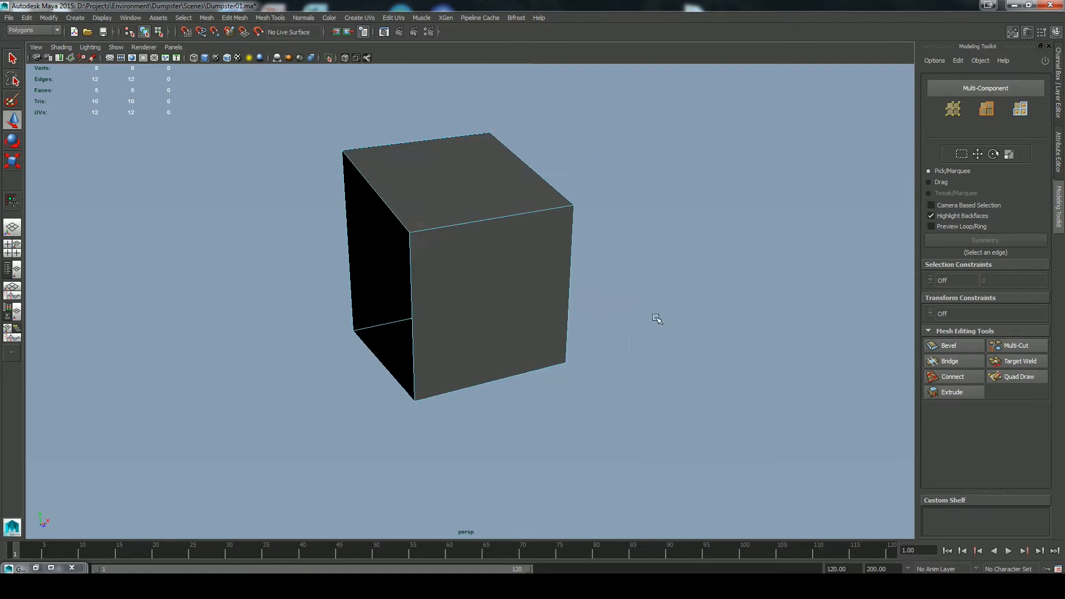
{"action": "right_click_drag", "start_coordinate": [658, 319], "coordinate": [554, 299], "text": "alt"}
Step: Create a mirrored instance of the remaining half with Duplicate Special, using zero translation and an X scale of -1
{"action": "right_click_drag", "start_coordinate": [467, 273], "coordinate": [504, 253]}
{"action": "left_click", "coordinate": [474, 301]}
{"action": "left_click_drag", "start_coordinate": [659, 360], "coordinate": [635, 310], "text": "alt"}
{"action": "left_click", "coordinate": [48, 18]}
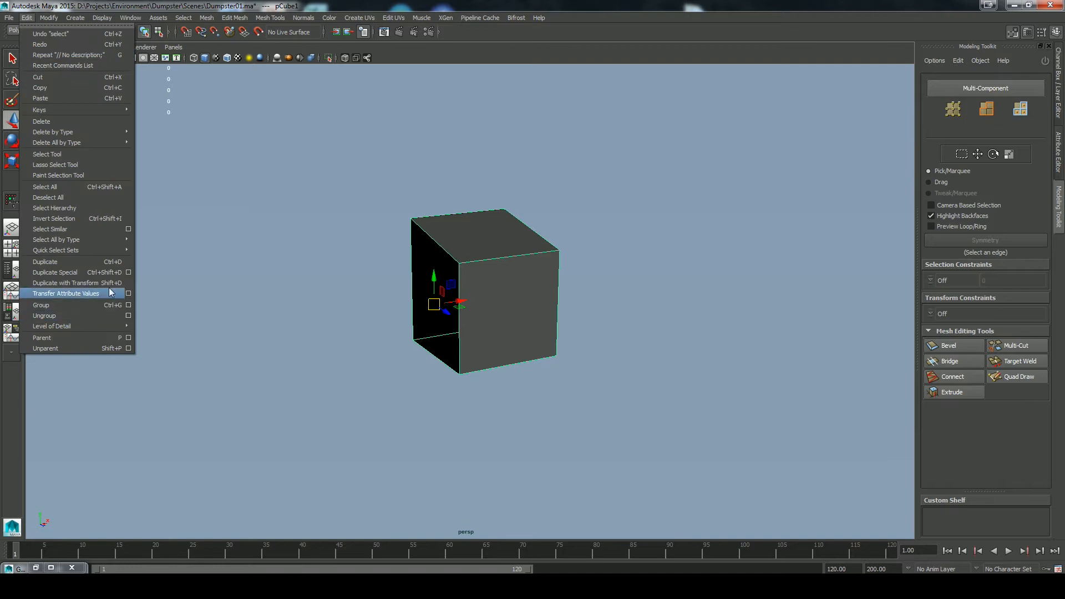
{"action": "left_click", "coordinate": [128, 270]}
{"action": "left_click_drag", "start_coordinate": [551, 203], "coordinate": [719, 175]}
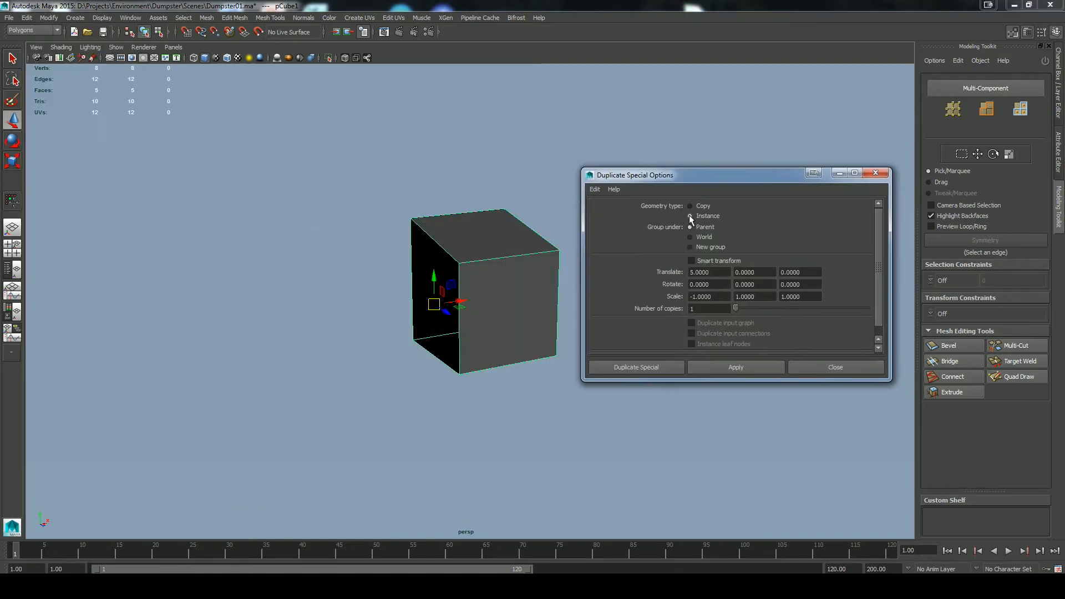
{"action": "left_click", "coordinate": [707, 272]}
{"action": "type", "text": "0"}
{"action": "left_click", "coordinate": [699, 296]}
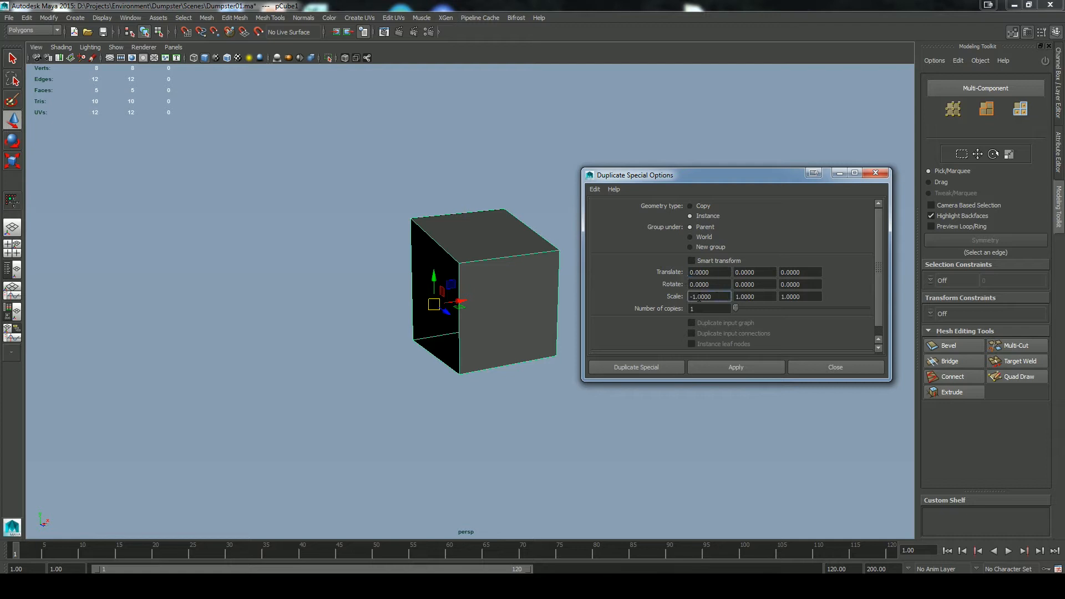
{"action": "left_click", "coordinate": [714, 366]}
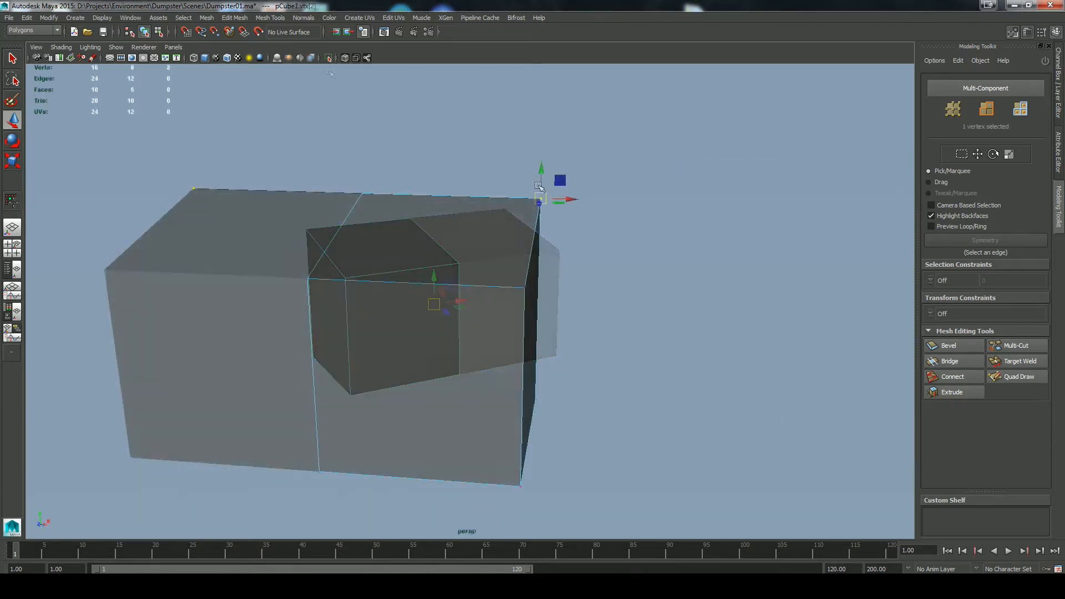
Step: Test the mirrored instance by moving an upper back corner vertex vertically, and undo the move
{"action": "mouse_move", "coordinate": [542, 170]}
{"action": "left_mouse_down"}
{"action": "mouse_move", "coordinate": [546, 119]}
{"action": "mouse_move", "coordinate": [539, 225]}
{"action": "mouse_move", "coordinate": [541, 183]}
{"action": "left_mouse_up"}
{"action": "key", "text": "z"}
{"action": "left_click_drag", "start_coordinate": [668, 303], "coordinate": [1055, 376], "text": "alt"}
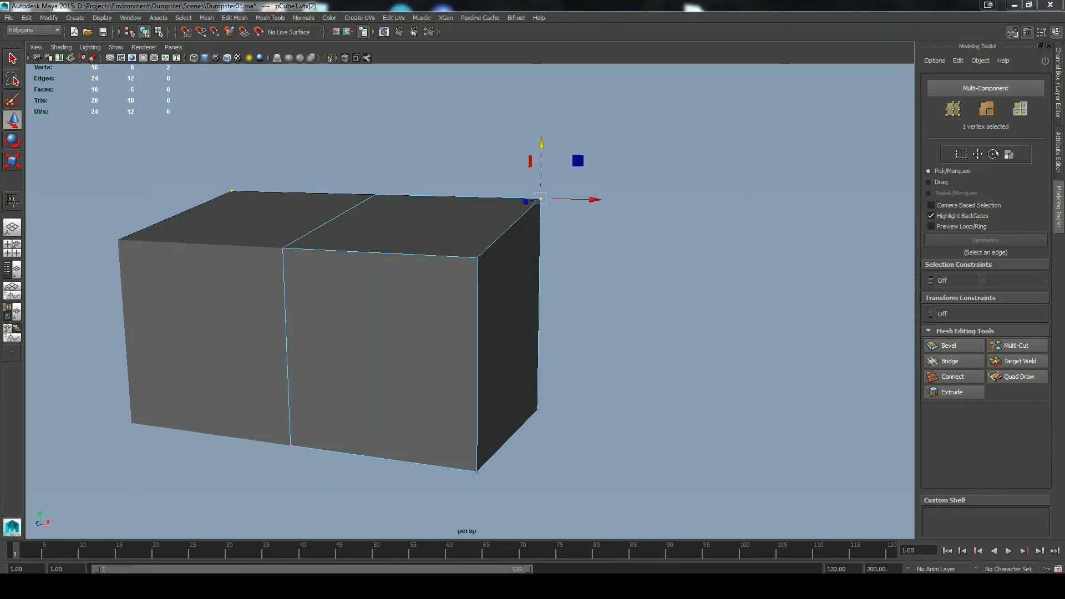
Step: Cut two horizontal edge loops with Multi-Cut around the box just above mid-height, leaving a narrow band between them
{"action": "left_click_drag", "start_coordinate": [614, 405], "coordinate": [368, 309], "text": "alt"}
{"action": "key", "text": "ctrl+shift+x"}
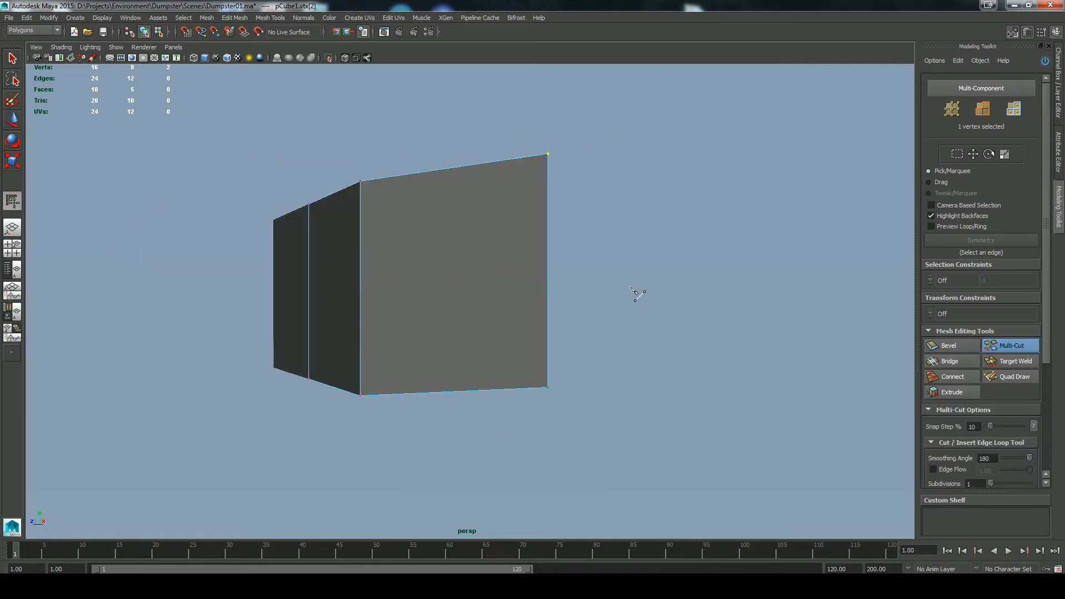
{"action": "key", "text": "space"}
{"action": "left_click_drag", "start_coordinate": [619, 280], "coordinate": [668, 283]}
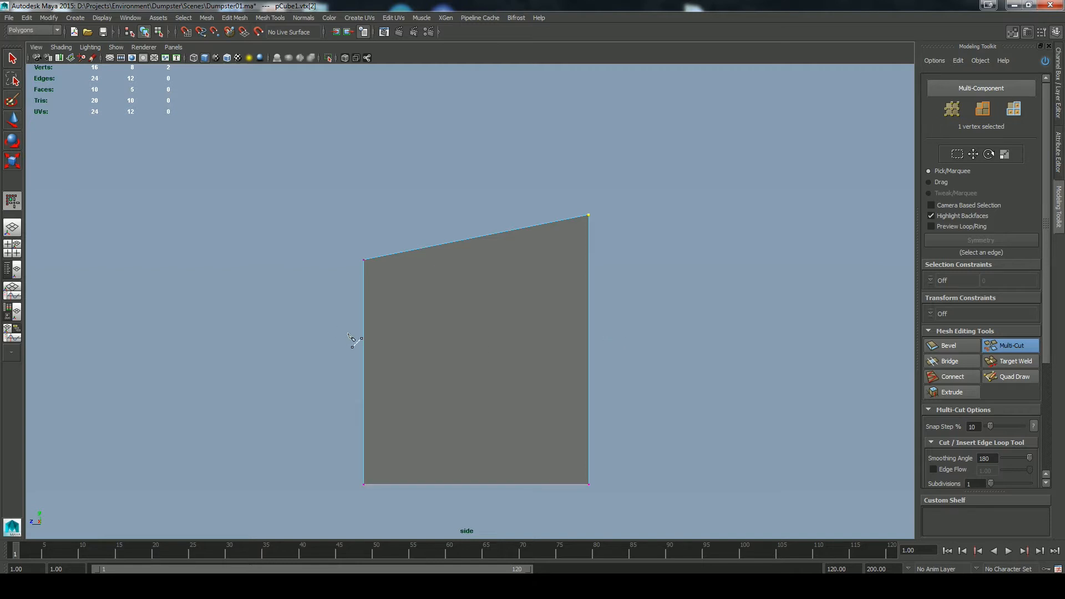
{"action": "left_click", "coordinate": [363, 323], "text": "ctrl"}
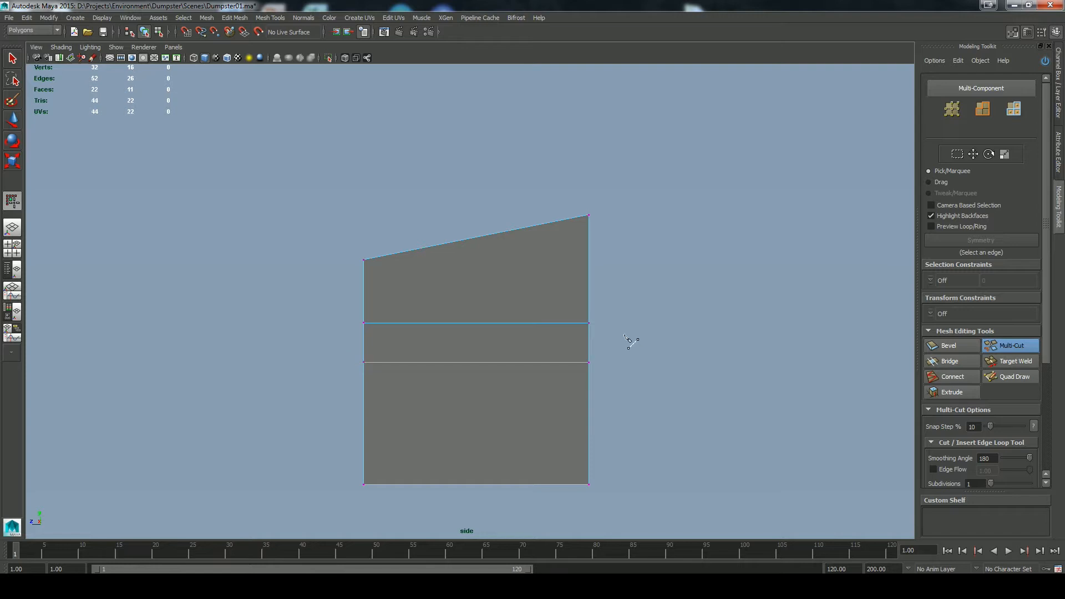
{"action": "key", "text": "space"}
{"action": "key", "text": "q"}
{"action": "left_click_drag", "start_coordinate": [614, 329], "coordinate": [690, 324], "text": "alt"}
{"action": "key", "text": "space"}
{"action": "key", "text": "space"}
Step: Extrude the band's face on the box's end outward by about 10.1 to form a side bar
{"action": "left_click_drag", "start_coordinate": [791, 288], "coordinate": [656, 277], "text": "alt"}
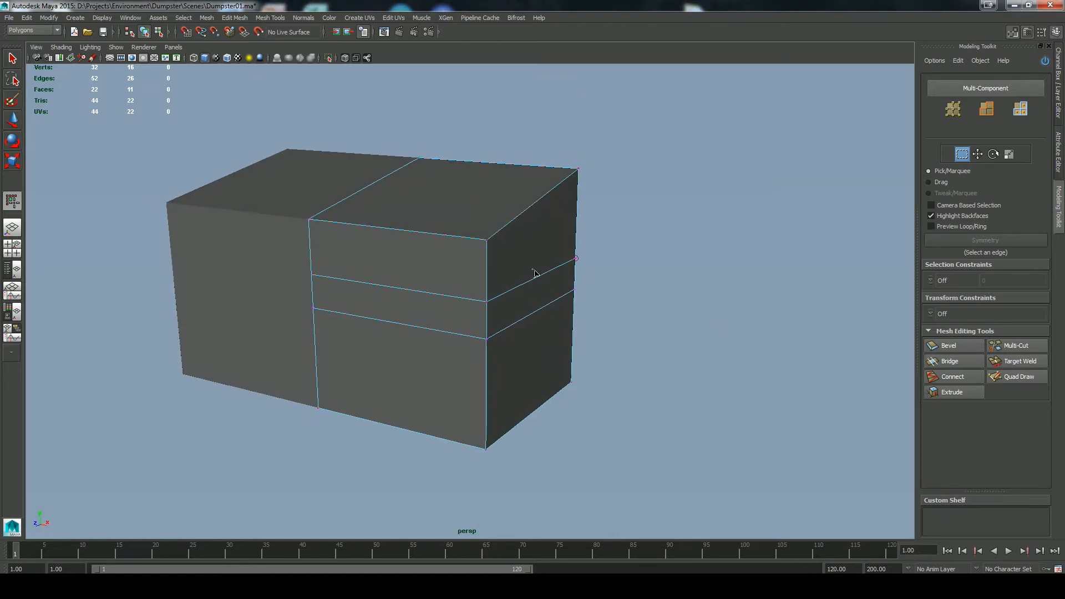
{"action": "left_click", "coordinate": [533, 292]}
{"action": "left_click", "coordinate": [942, 394]}
{"action": "left_click_drag", "start_coordinate": [660, 349], "coordinate": [685, 351]}
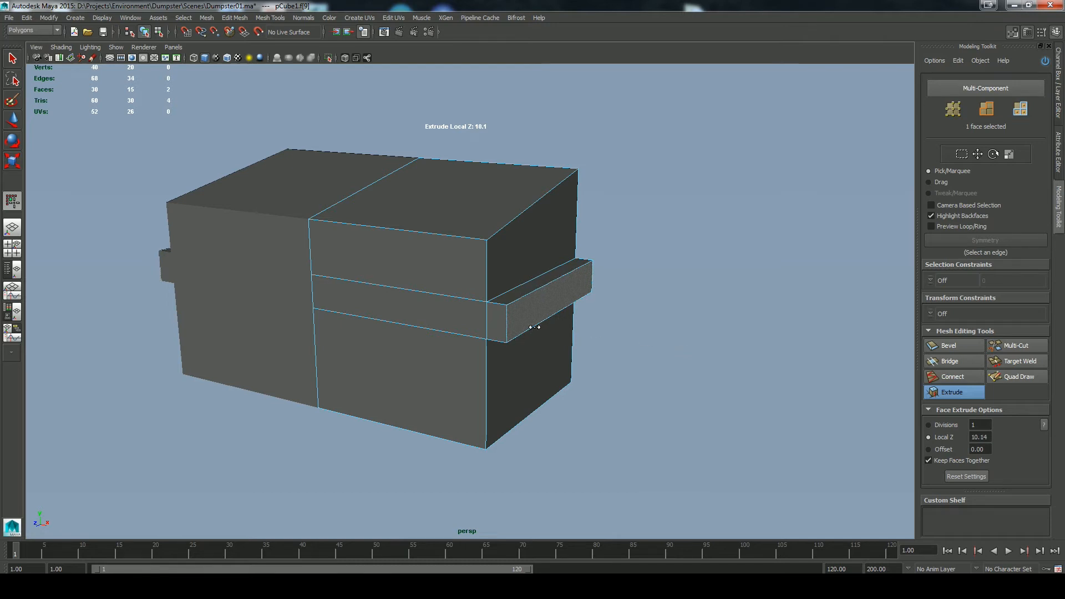
{"action": "key", "text": "q"}
Step: Extrude the side bar's front end face and scale the new face inward to leave a thin rim
{"action": "left_click", "coordinate": [496, 322]}
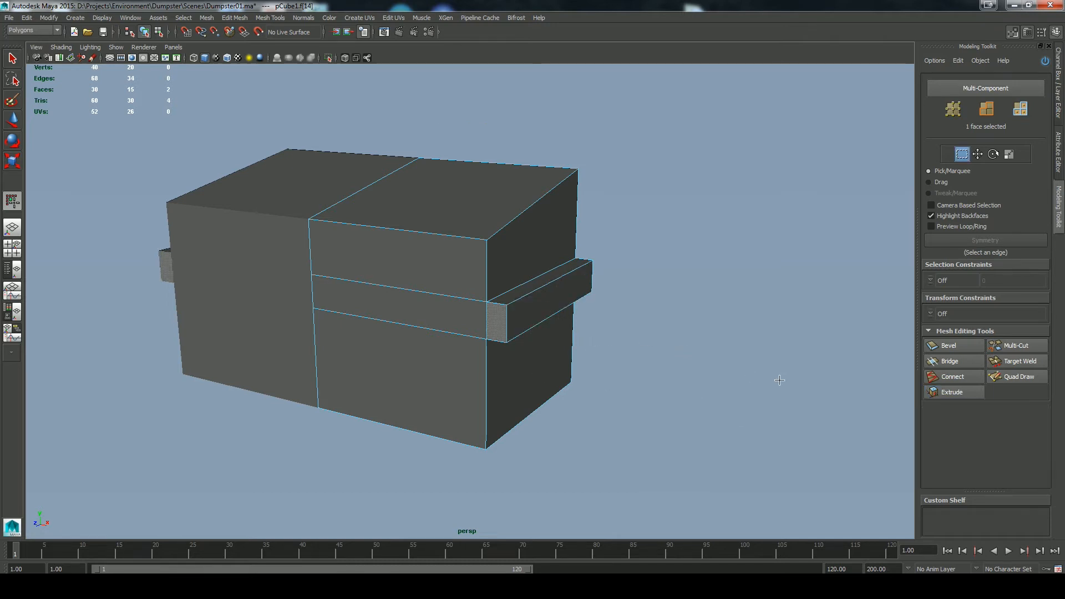
{"action": "left_click", "coordinate": [945, 391]}
{"action": "left_click_drag", "start_coordinate": [685, 340], "coordinate": [690, 334]}
{"action": "right_click", "coordinate": [680, 334]}
{"action": "left_click", "coordinate": [674, 333]}
{"action": "key", "text": "space"}
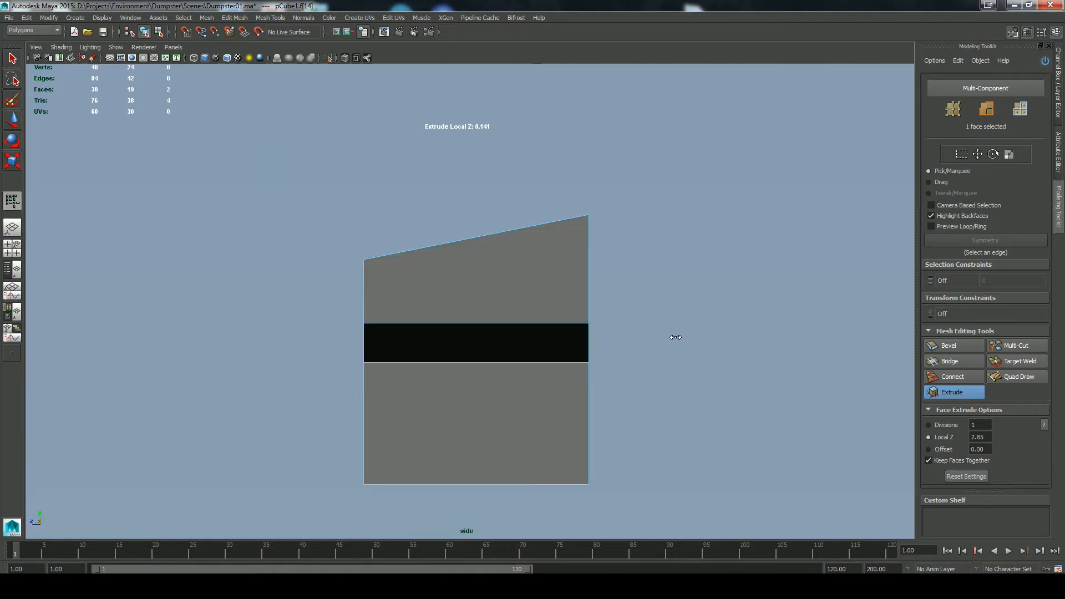
{"action": "key", "text": "space"}
{"action": "left_click_drag", "start_coordinate": [686, 322], "coordinate": [606, 310]}
{"action": "key", "text": "space"}
{"action": "key", "text": "f"}
{"action": "key", "text": "r"}
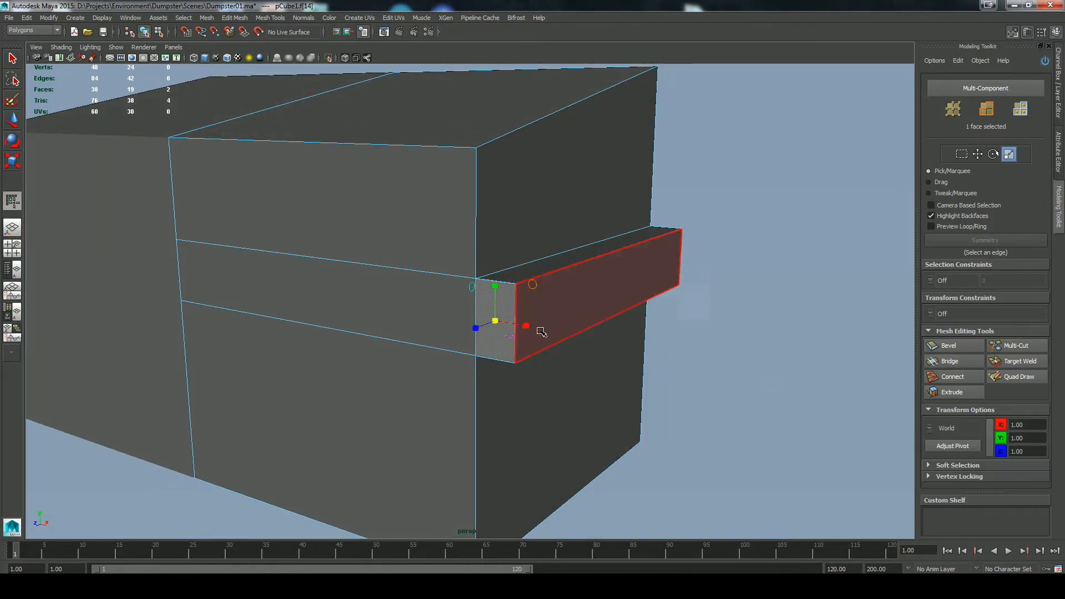
{"action": "left_click_drag", "start_coordinate": [495, 322], "coordinate": [489, 320]}
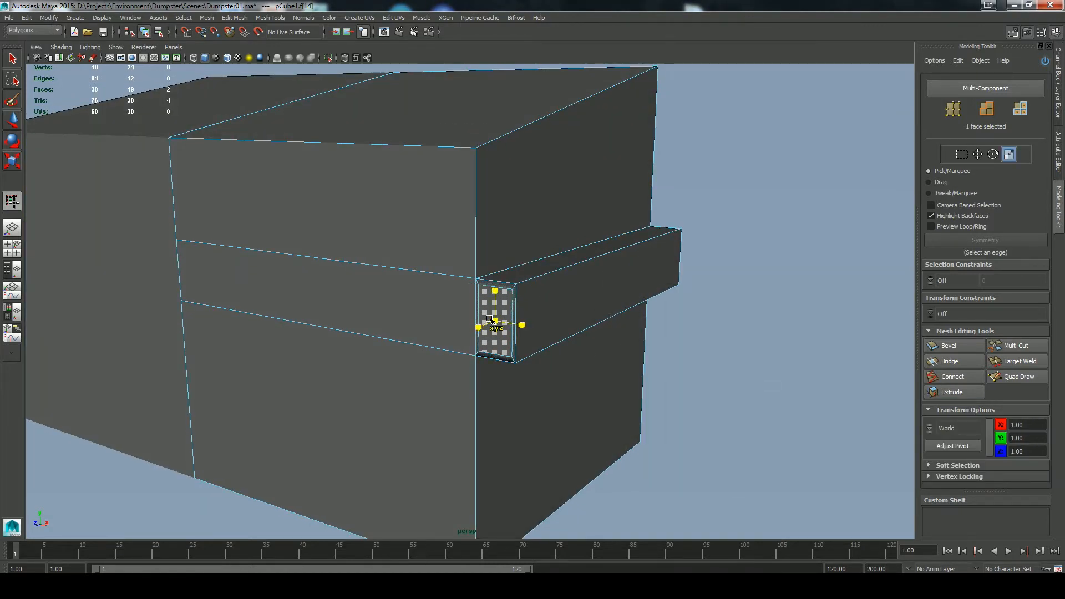
Step: Extrude the inset face back through the side bar to a Local Z of about -98.6
{"action": "left_click", "coordinate": [950, 392]}
{"action": "left_click_drag", "start_coordinate": [701, 373], "coordinate": [545, 421]}
{"action": "left_click_drag", "start_coordinate": [800, 395], "coordinate": [658, 406], "text": "alt"}
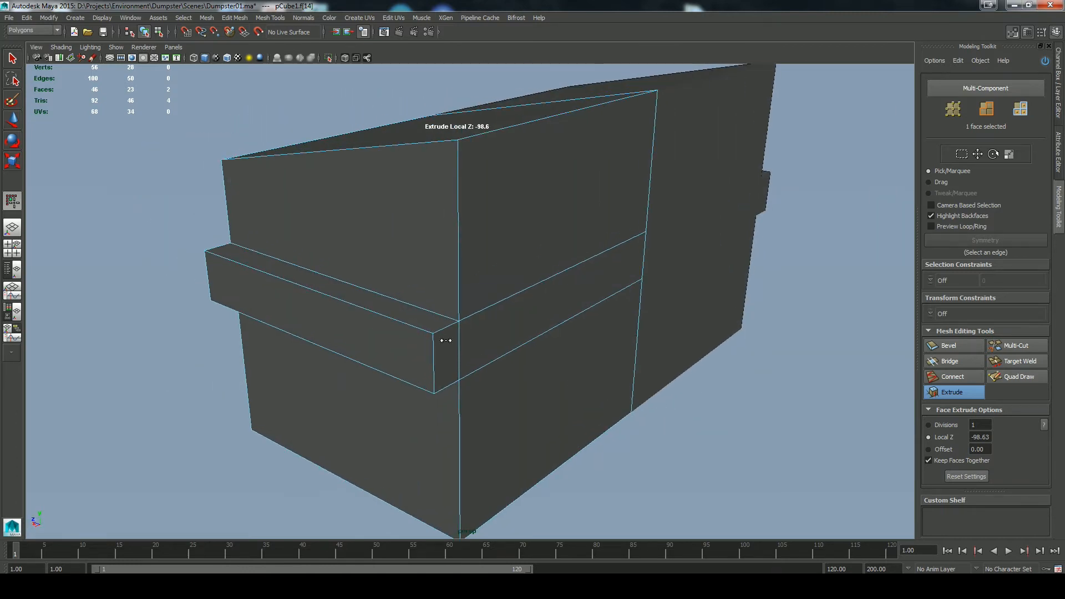
Step: Delete the end face at the back of the side bar to open the tube
{"action": "key", "text": "q"}
{"action": "right_click_drag", "start_coordinate": [444, 336], "coordinate": [446, 370]}
{"action": "left_click", "coordinate": [446, 363]}
{"action": "middle_click", "coordinate": [445, 360]}
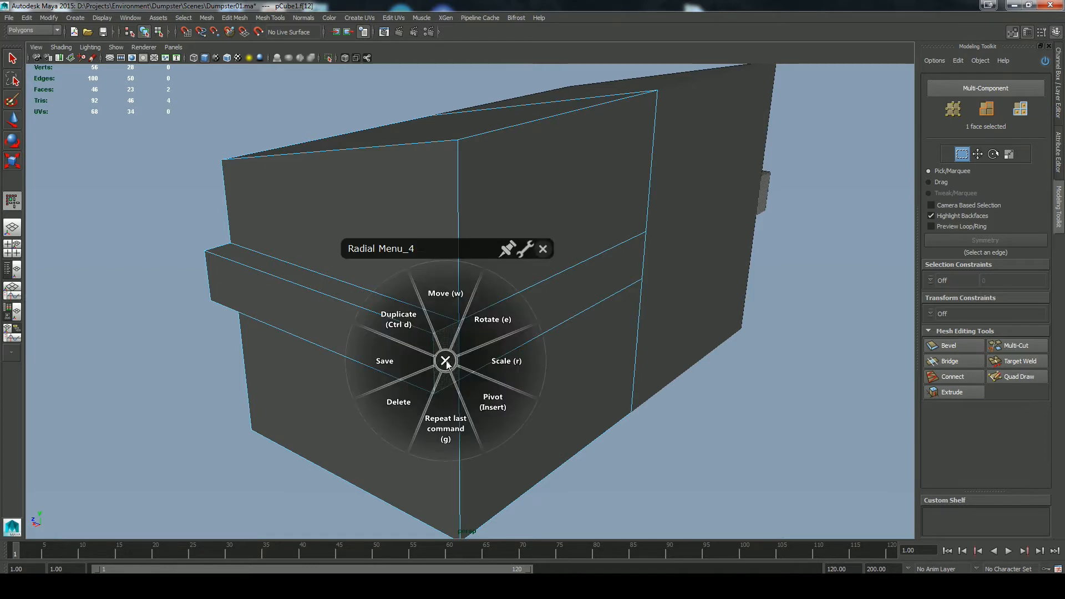
{"action": "left_click", "coordinate": [397, 404]}
Step: Select the four inner edges at the tube's back opening and move them along Z to about -50, flush with the bar's end
{"action": "right_click_drag", "start_coordinate": [669, 347], "coordinate": [718, 409], "text": "alt"}
{"action": "middle_click_drag", "start_coordinate": [719, 409], "coordinate": [799, 302], "text": "alt"}
{"action": "right_click_drag", "start_coordinate": [523, 263], "coordinate": [526, 240]}
{"action": "left_click", "coordinate": [535, 259]}
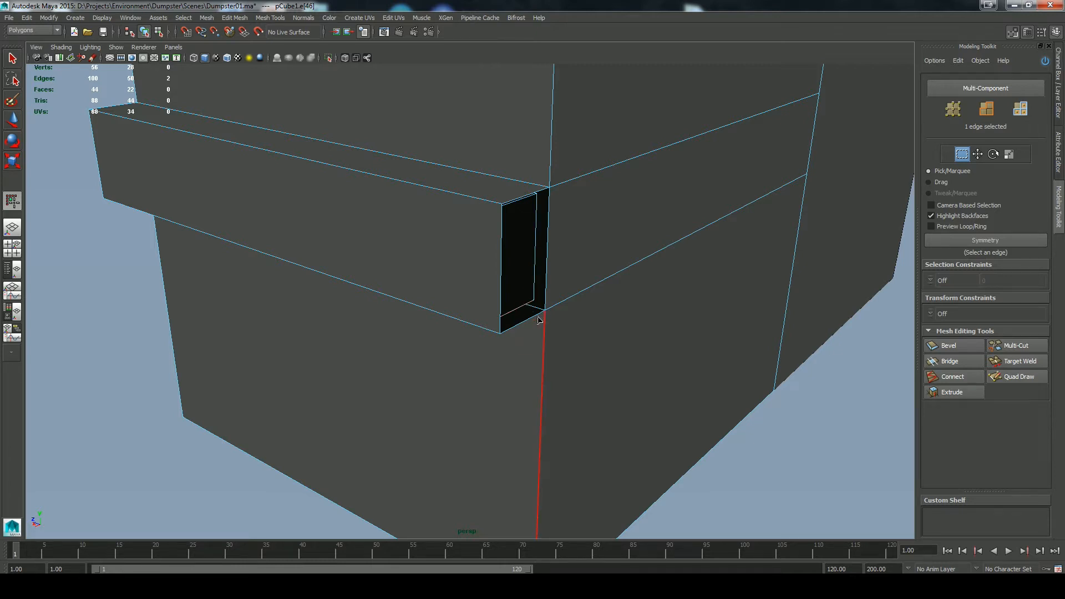
{"action": "left_click_drag", "start_coordinate": [538, 320], "coordinate": [434, 257], "text": "alt"}
{"action": "left_click", "coordinate": [434, 257], "text": "shift"}
{"action": "left_click_drag", "start_coordinate": [419, 193], "coordinate": [383, 239], "text": "alt"}
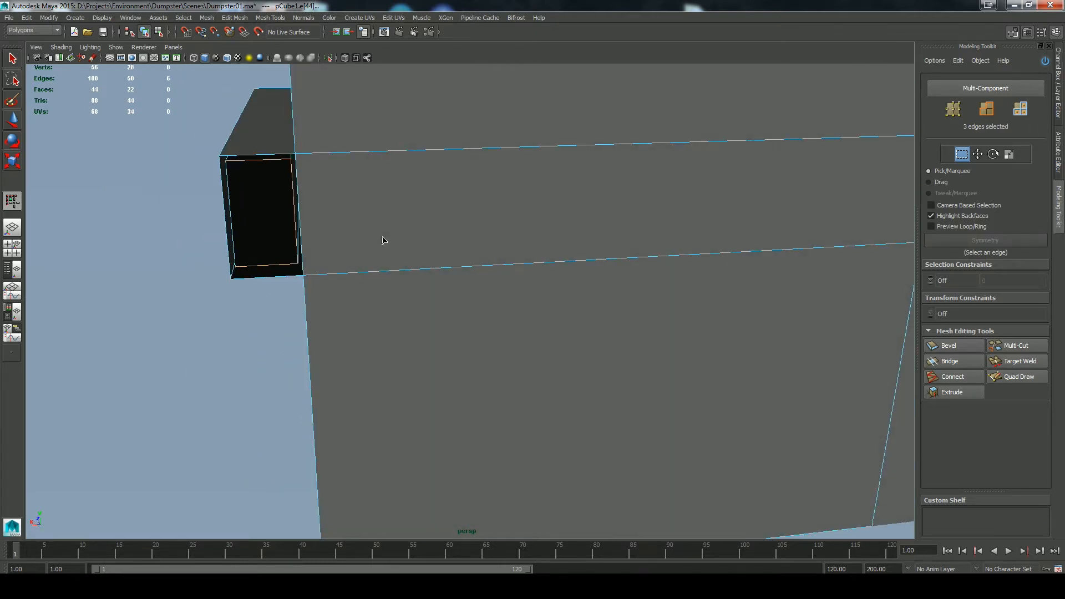
{"action": "key", "text": "w"}
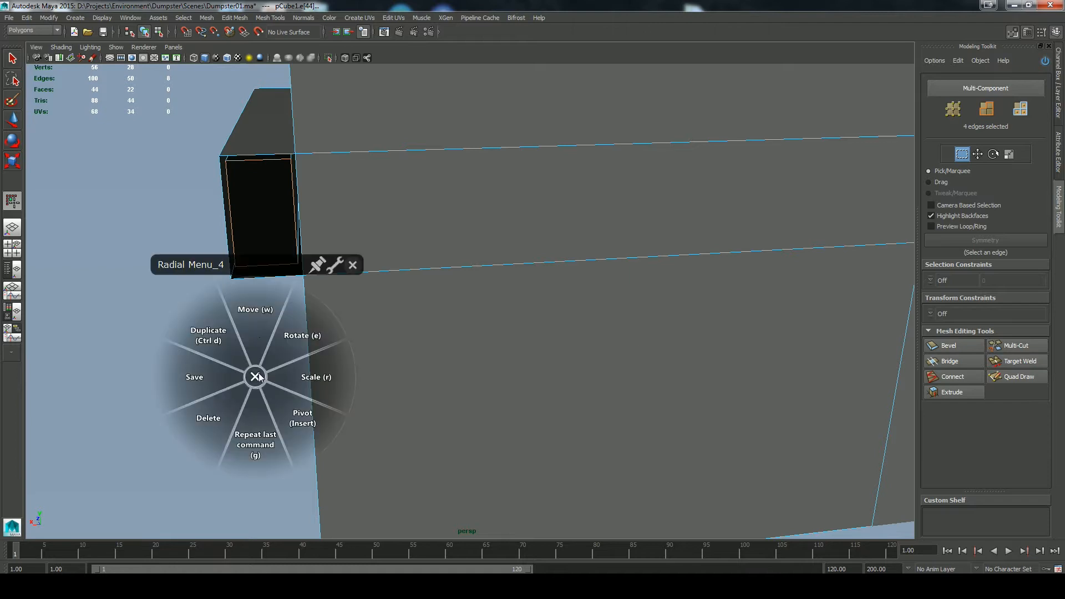
{"action": "key", "text": "space"}
{"action": "left_click", "coordinate": [255, 333]}
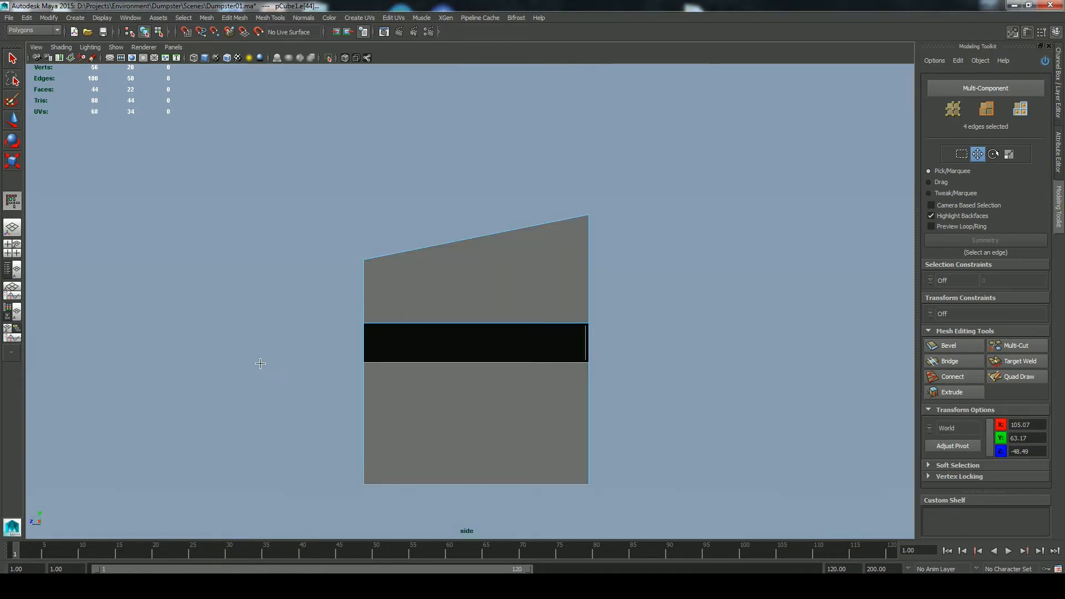
{"action": "key", "text": "f"}
{"action": "left_click", "coordinate": [194, 59]}
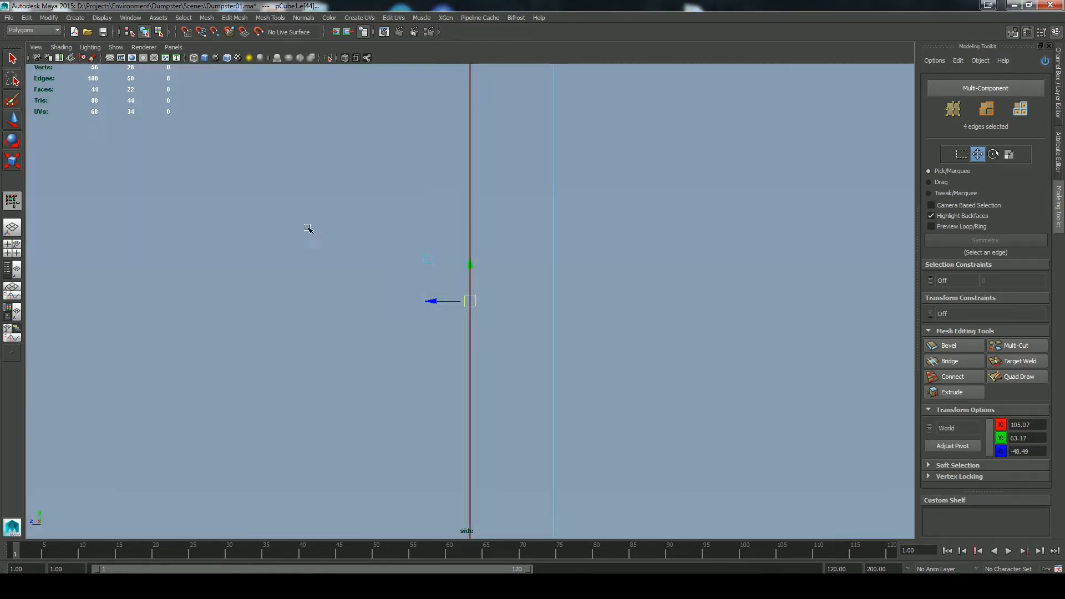
{"action": "left_click_drag", "start_coordinate": [433, 303], "coordinate": [519, 302]}
{"action": "key", "text": "space"}
{"action": "key", "text": "space"}
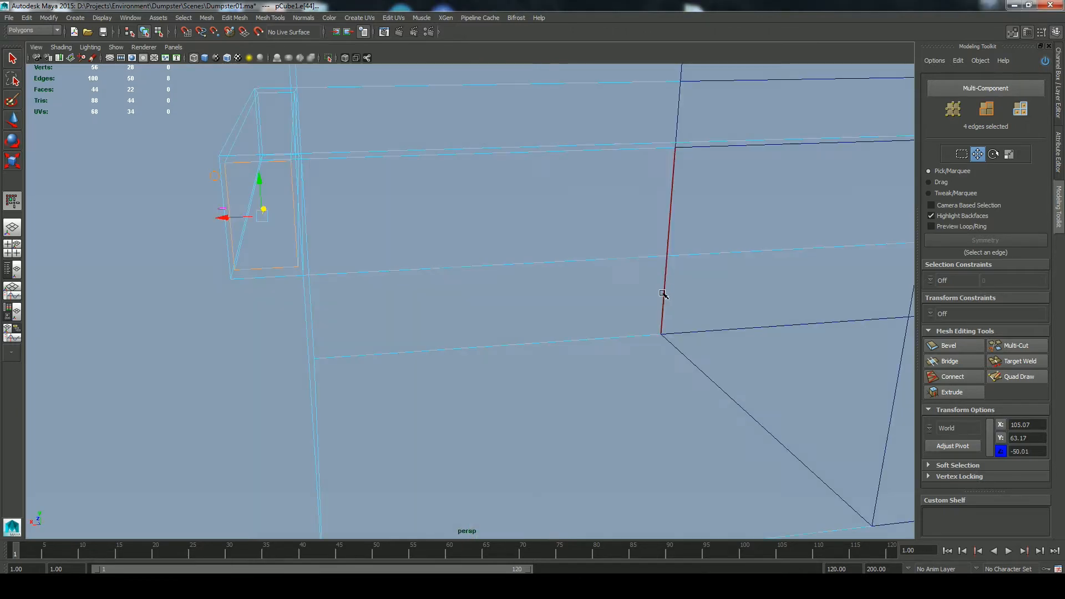
Step: Extrude the inner border edges at the tube's back opening and scale them outward to build a rim
{"action": "right_click_drag", "start_coordinate": [301, 282], "coordinate": [296, 256]}
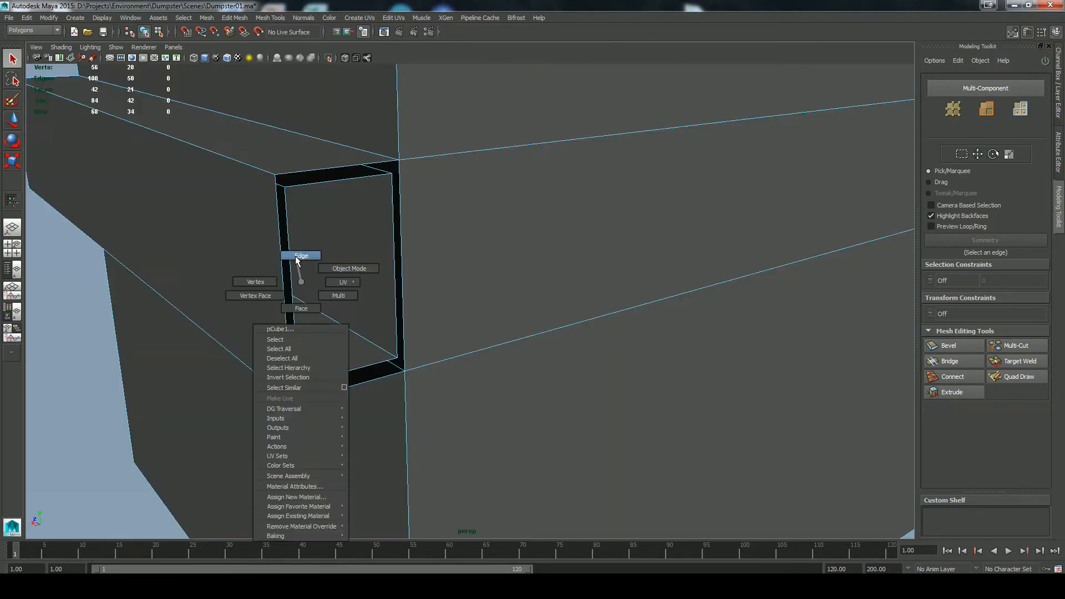
{"action": "double_click", "coordinate": [287, 268]}
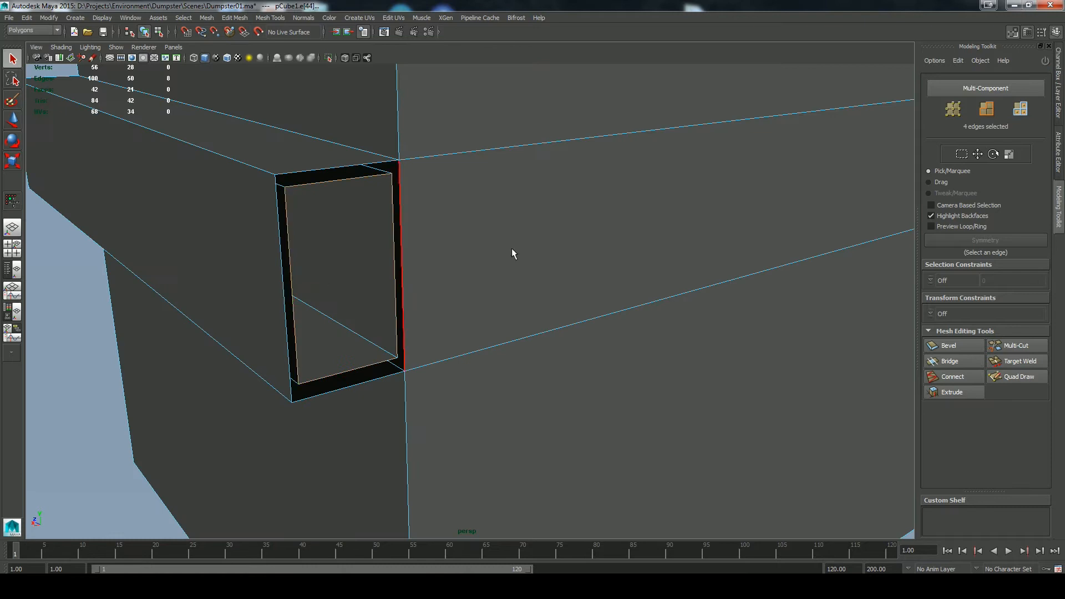
{"action": "left_click", "coordinate": [953, 392]}
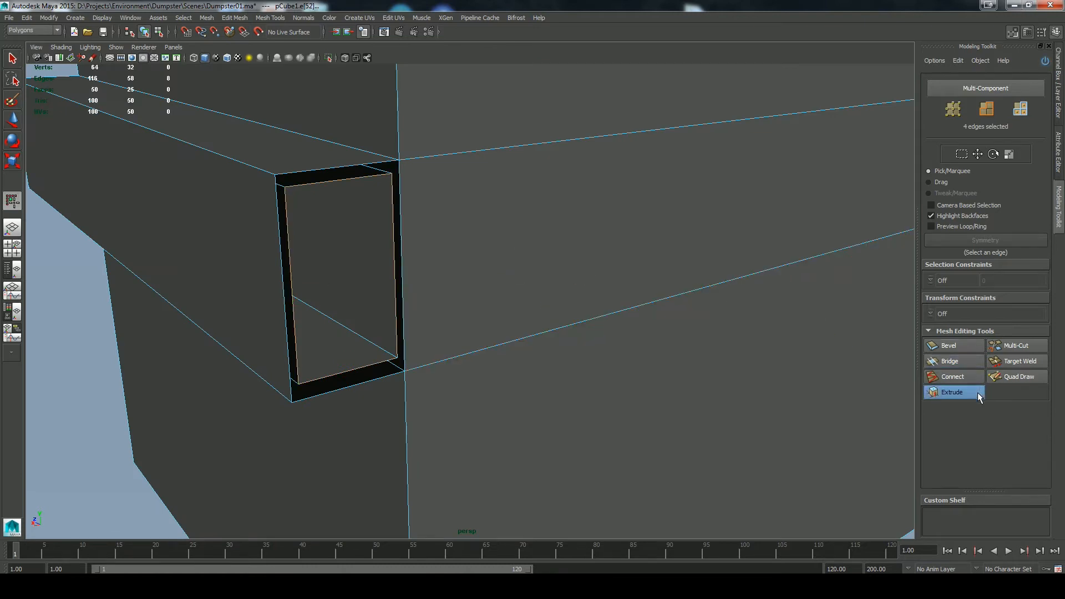
{"action": "left_click", "coordinate": [234, 20]}
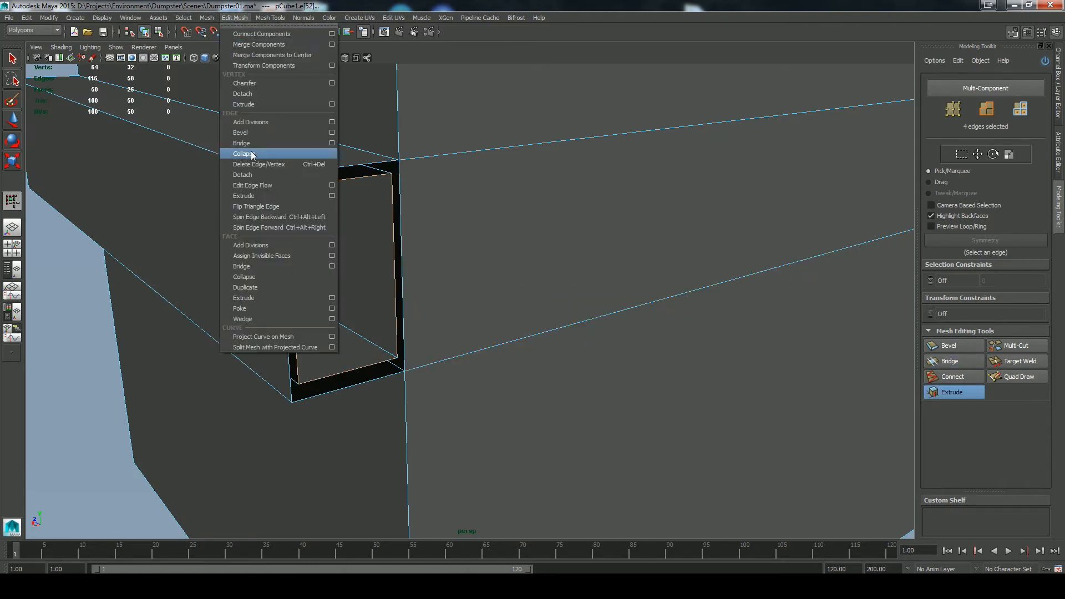
{"action": "left_click", "coordinate": [250, 197]}
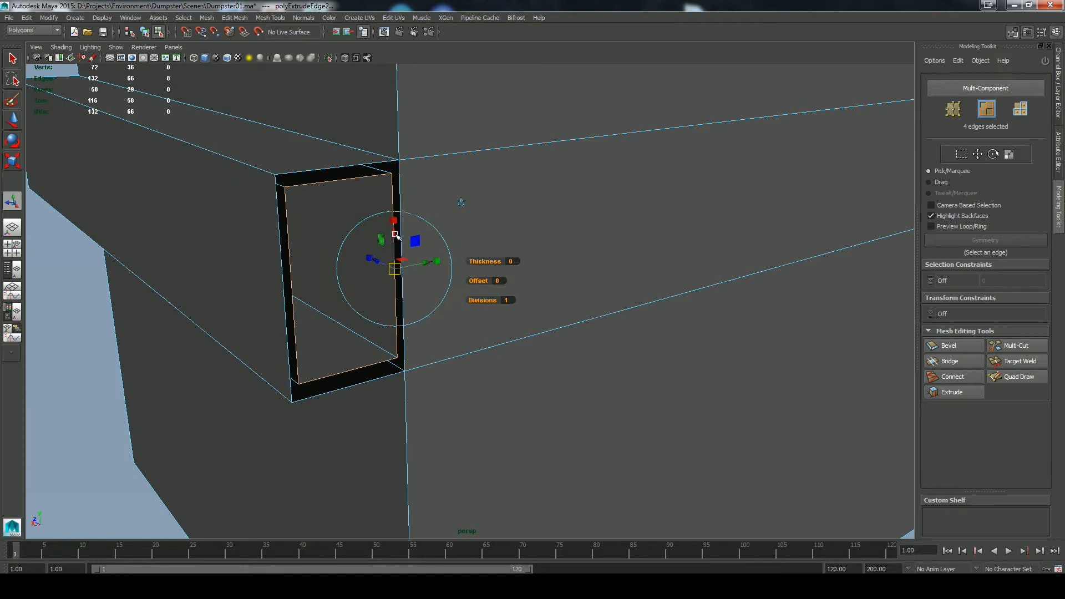
{"action": "right_click_drag", "start_coordinate": [410, 248], "coordinate": [466, 241]}
{"action": "left_click_drag", "start_coordinate": [346, 279], "coordinate": [360, 277]}
Step: Weld the new rim's four corner vertices to the bar's outer corners with Target Weld
{"action": "right_click_drag", "start_coordinate": [414, 182], "coordinate": [716, 326]}
{"action": "left_click", "coordinate": [1030, 361]}
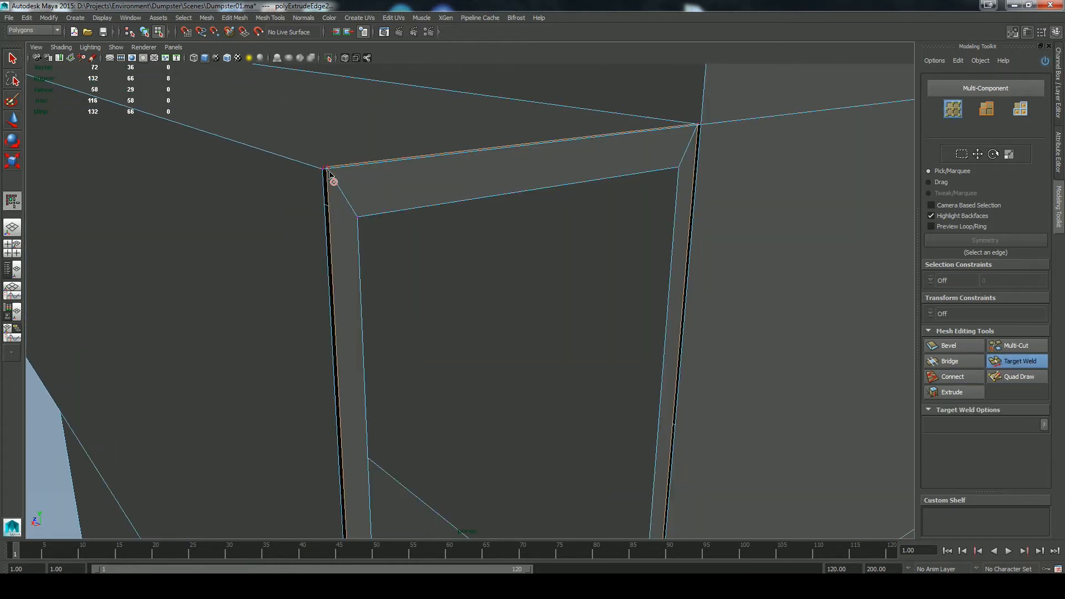
{"action": "left_click_drag", "start_coordinate": [322, 172], "coordinate": [325, 169]}
{"action": "mouse_move", "coordinate": [782, 223]}
{"action": "left_mouse_down", "text": "alt"}
{"action": "mouse_move", "coordinate": [746, 236]}
{"action": "mouse_move", "coordinate": [775, 227]}
{"action": "left_mouse_up", "text": "alt"}
{"action": "left_click_drag", "start_coordinate": [555, 225], "coordinate": [434, 398], "text": "alt"}
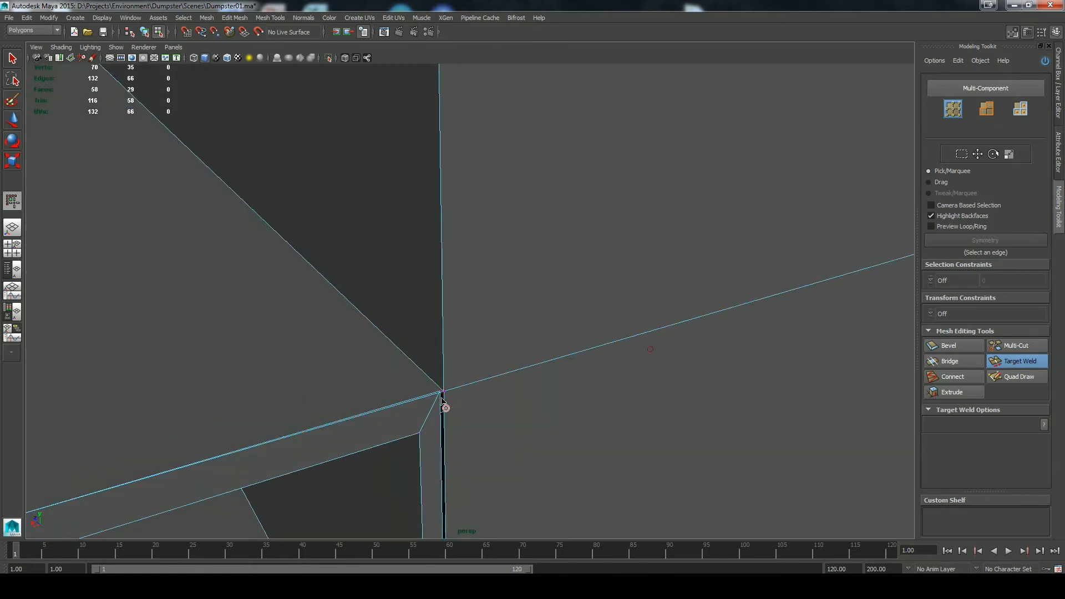
{"action": "left_click_drag", "start_coordinate": [443, 392], "coordinate": [441, 390]}
{"action": "left_click_drag", "start_coordinate": [598, 404], "coordinate": [556, 197], "text": "alt"}
{"action": "left_click_drag", "start_coordinate": [419, 269], "coordinate": [422, 273]}
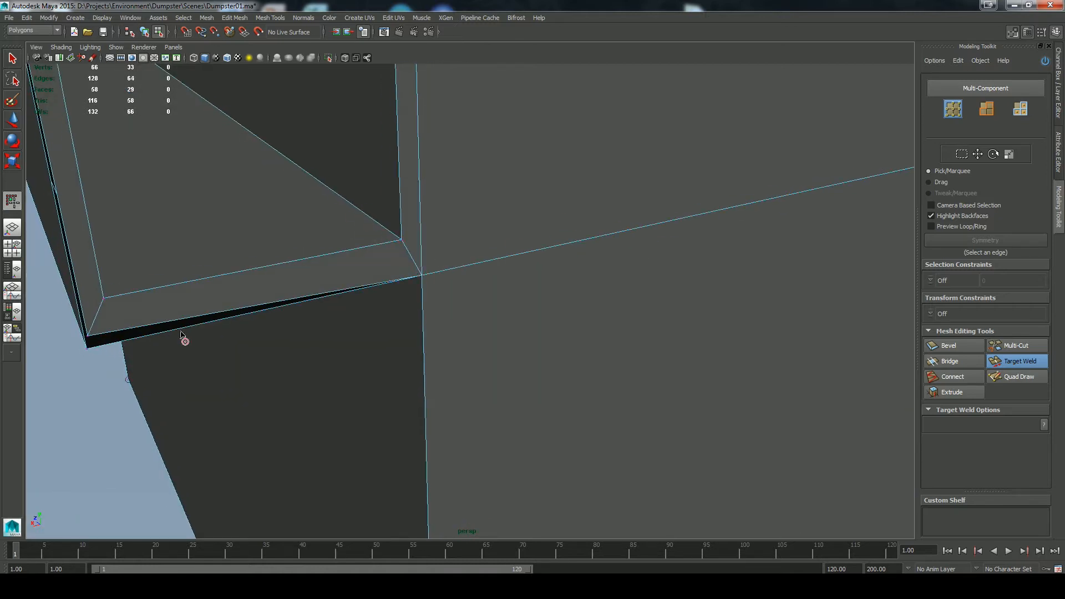
{"action": "left_click_drag", "start_coordinate": [92, 339], "coordinate": [89, 336]}
{"action": "left_click_drag", "start_coordinate": [590, 290], "coordinate": [281, 288], "text": "alt"}
{"action": "key", "text": "q"}
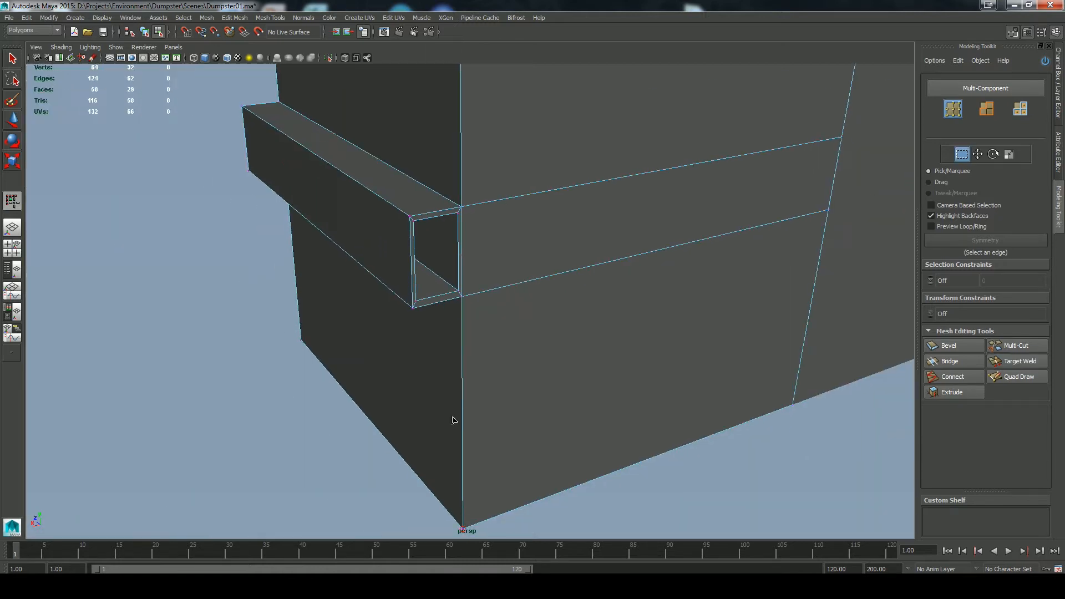
Step: Merge the overlapping corner vertices around the side bar's back opening with a threshold of 0.01
{"action": "right_click_drag", "start_coordinate": [568, 297], "coordinate": [601, 275]}
{"action": "left_click", "coordinate": [503, 243]}
{"action": "right_click_drag", "start_coordinate": [514, 243], "coordinate": [470, 233]}
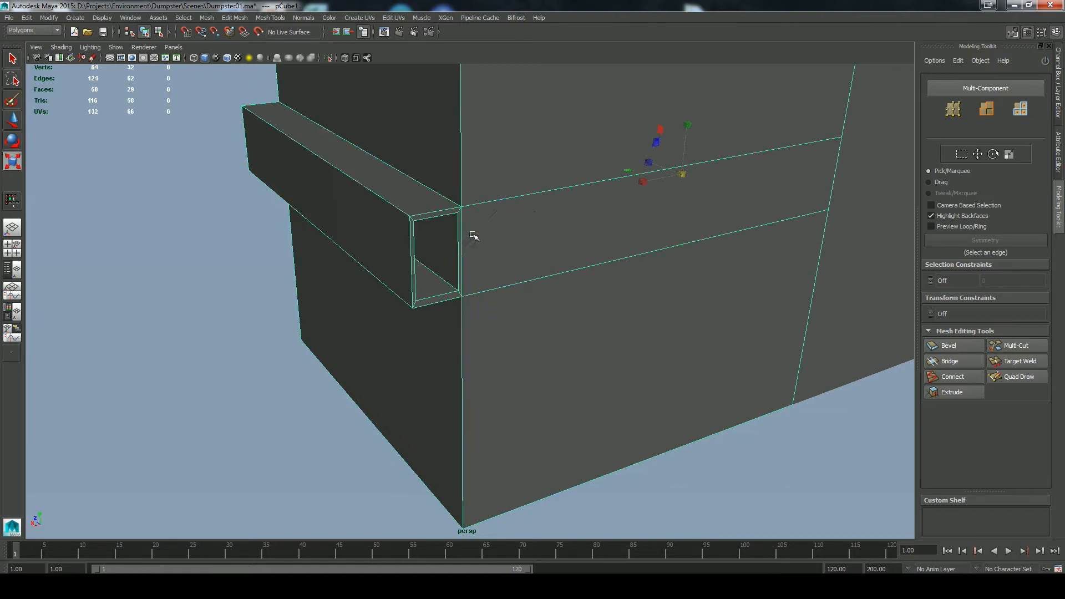
{"action": "left_click_drag", "start_coordinate": [445, 200], "coordinate": [478, 229]}
{"action": "key", "text": "f"}
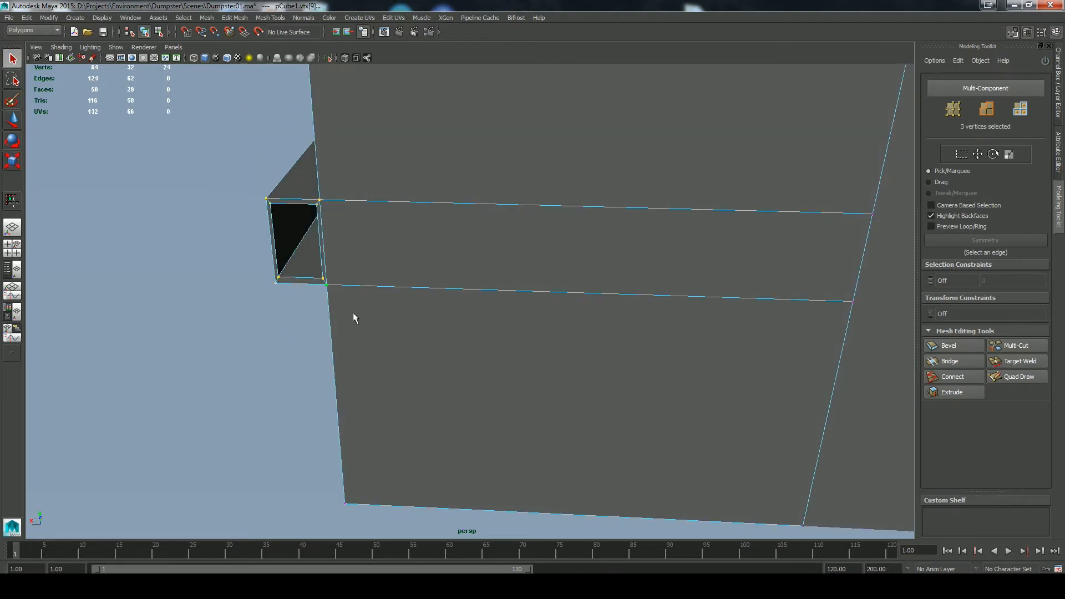
{"action": "left_click", "coordinate": [207, 18]}
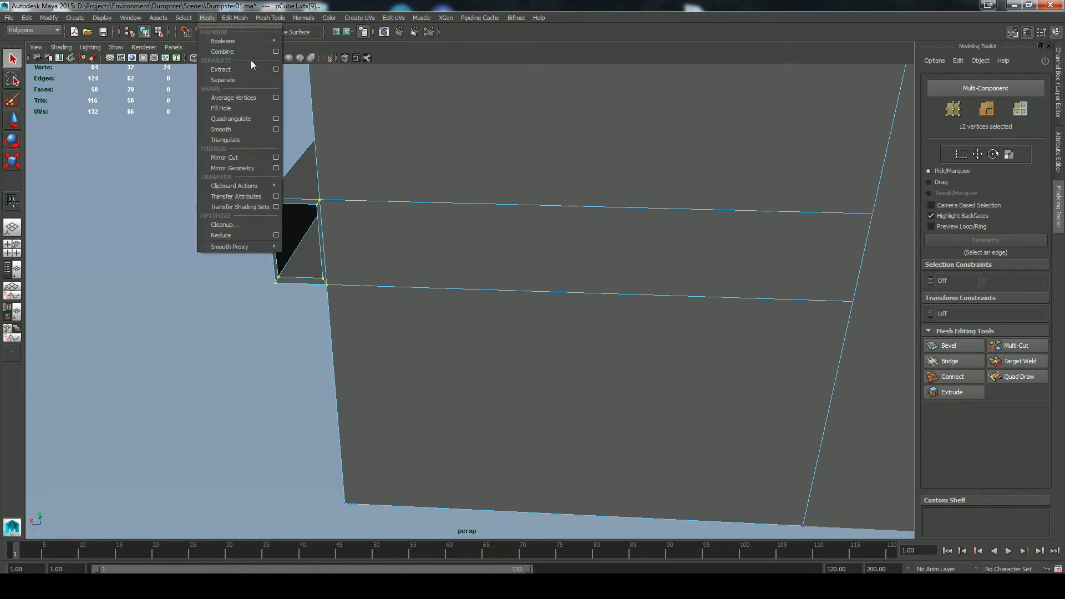
{"action": "mouse_move", "coordinate": [235, 18]}
{"action": "left_click", "coordinate": [331, 45]}
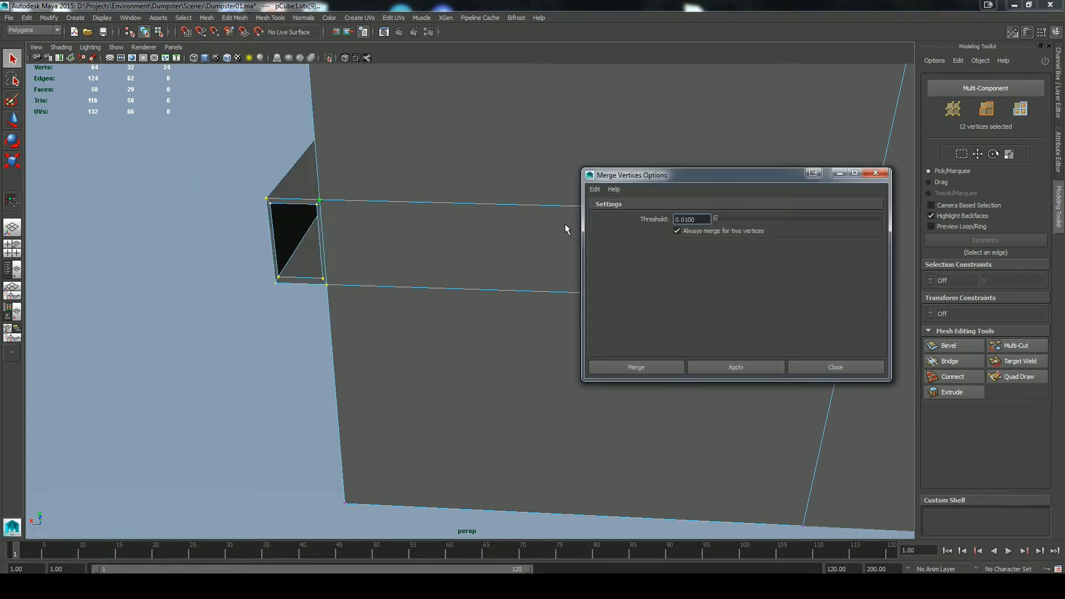
{"action": "left_click", "coordinate": [725, 368]}
{"action": "left_click", "coordinate": [220, 201]}
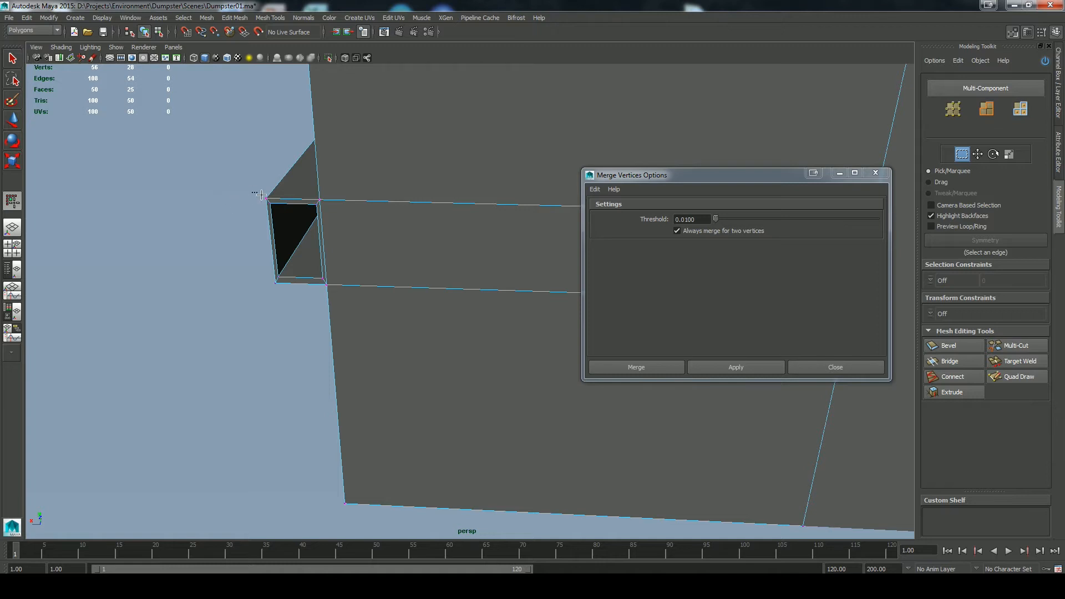
Step: Check the rim's corner vertices, try a merge threshold of 0.6207 without applying it, and close the merge options
{"action": "left_click_drag", "start_coordinate": [260, 195], "coordinate": [294, 253]}
{"action": "left_click_drag", "start_coordinate": [239, 175], "coordinate": [334, 295]}
{"action": "left_click", "coordinate": [670, 327]}
{"action": "left_click_drag", "start_coordinate": [664, 177], "coordinate": [107, 312]}
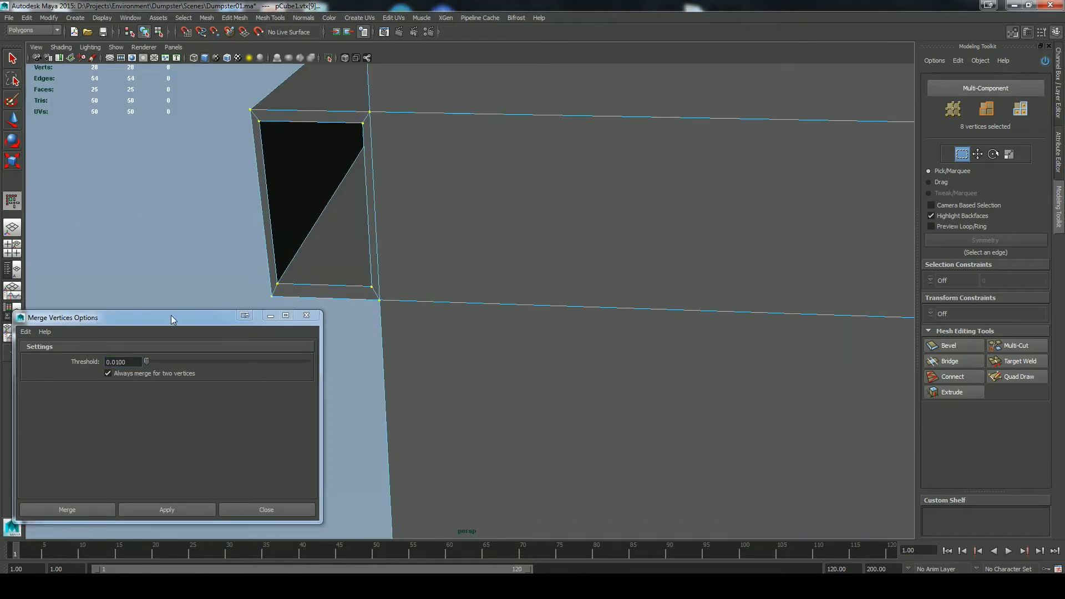
{"action": "left_click_drag", "start_coordinate": [170, 316], "coordinate": [230, 310]}
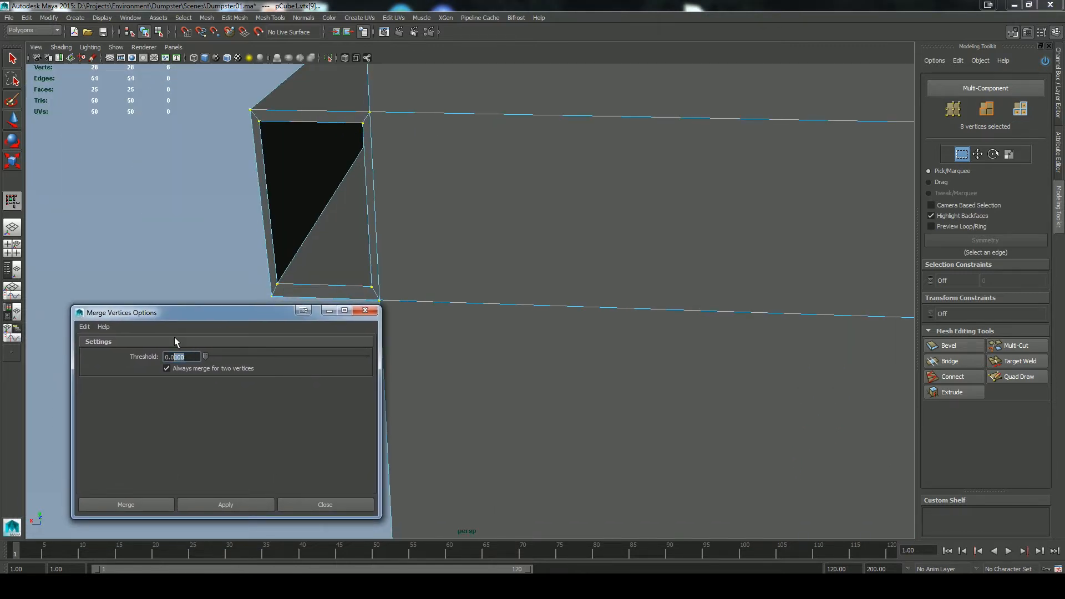
{"action": "left_click_drag", "start_coordinate": [206, 355], "coordinate": [208, 354]}
{"action": "left_click_drag", "start_coordinate": [226, 103], "coordinate": [266, 114]}
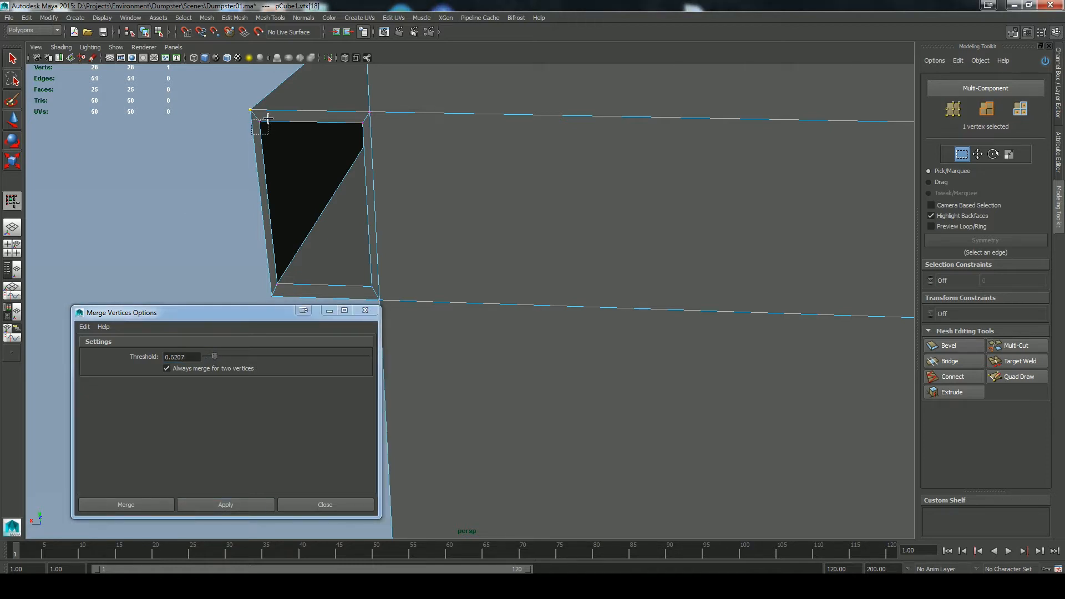
{"action": "left_click", "coordinate": [366, 311]}
Step: Extrude the dumpster's sloped top face by a Local Z of 5.9
{"action": "right_click_drag", "start_coordinate": [497, 219], "coordinate": [497, 247]}
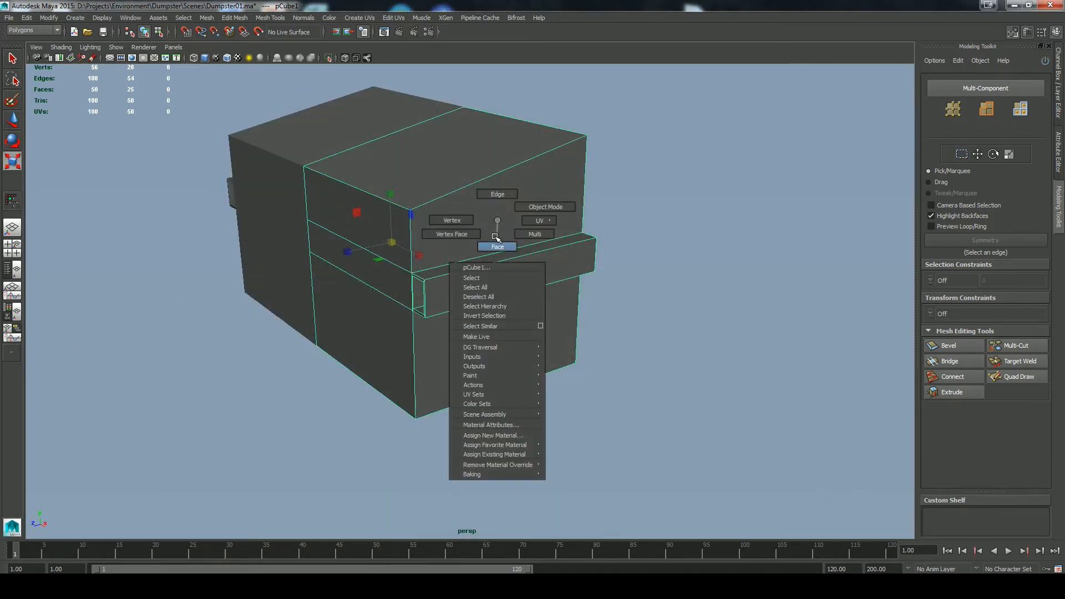
{"action": "left_click", "coordinate": [476, 155]}
{"action": "key", "text": "q"}
{"action": "left_click_drag", "start_coordinate": [475, 155], "coordinate": [712, 326], "text": "alt"}
{"action": "left_click", "coordinate": [946, 393]}
{"action": "left_click_drag", "start_coordinate": [712, 326], "coordinate": [716, 297], "text": "alt"}
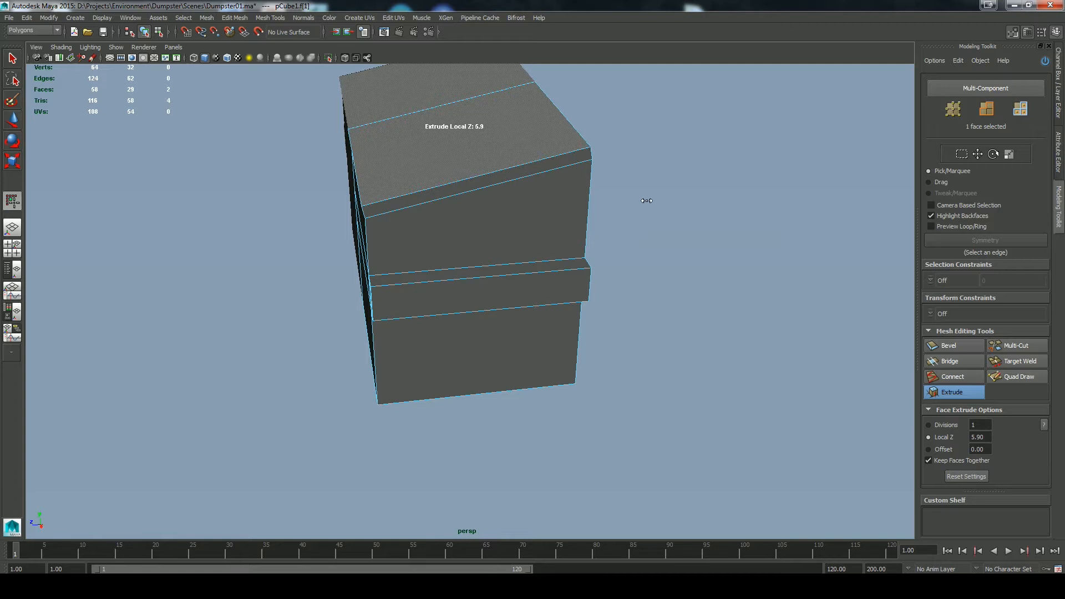
Step: Move the extruded top face along Z to about -0.06, aligning its ends with the body walls
{"action": "left_click_drag", "start_coordinate": [707, 255], "coordinate": [673, 207], "text": "alt"}
{"action": "key", "text": "space"}
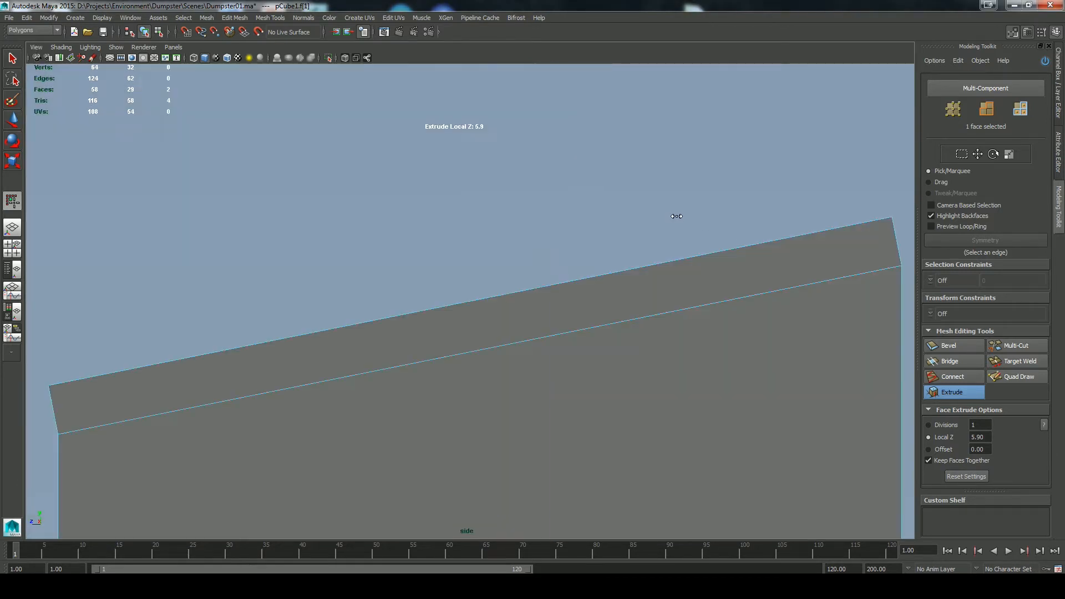
{"action": "right_click", "coordinate": [656, 215]}
{"action": "left_click", "coordinate": [658, 157]}
{"action": "left_click_drag", "start_coordinate": [434, 300], "coordinate": [443, 300]}
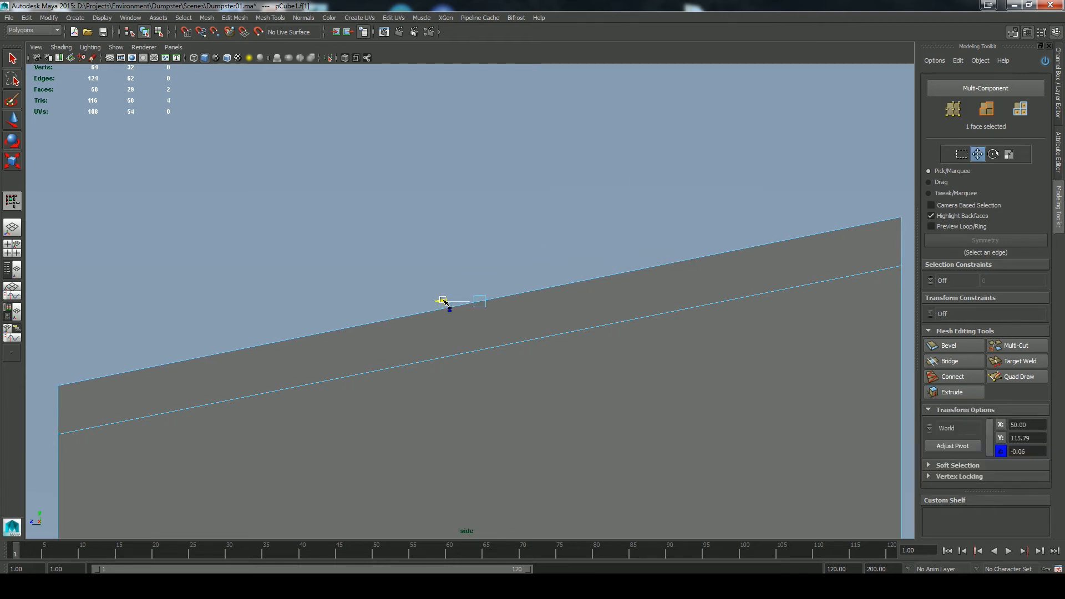
{"action": "key", "text": "space"}
Step: Extrude the three outer side faces of the top band by a Local Z of 5.39 to form an overhanging lip
{"action": "left_click_drag", "start_coordinate": [551, 232], "coordinate": [600, 241]}
{"action": "right_click_drag", "start_coordinate": [512, 214], "coordinate": [511, 240]}
{"action": "key", "text": "q"}
{"action": "left_click", "coordinate": [386, 207]}
{"action": "scroll", "coordinate": [394, 227], "scroll_direction": "up", "scroll_amount": 1}
{"action": "left_click", "coordinate": [456, 202], "text": "shift"}
{"action": "left_click_drag", "start_coordinate": [657, 256], "coordinate": [726, 349], "text": "alt"}
{"action": "left_click", "coordinate": [574, 144], "text": "shift"}
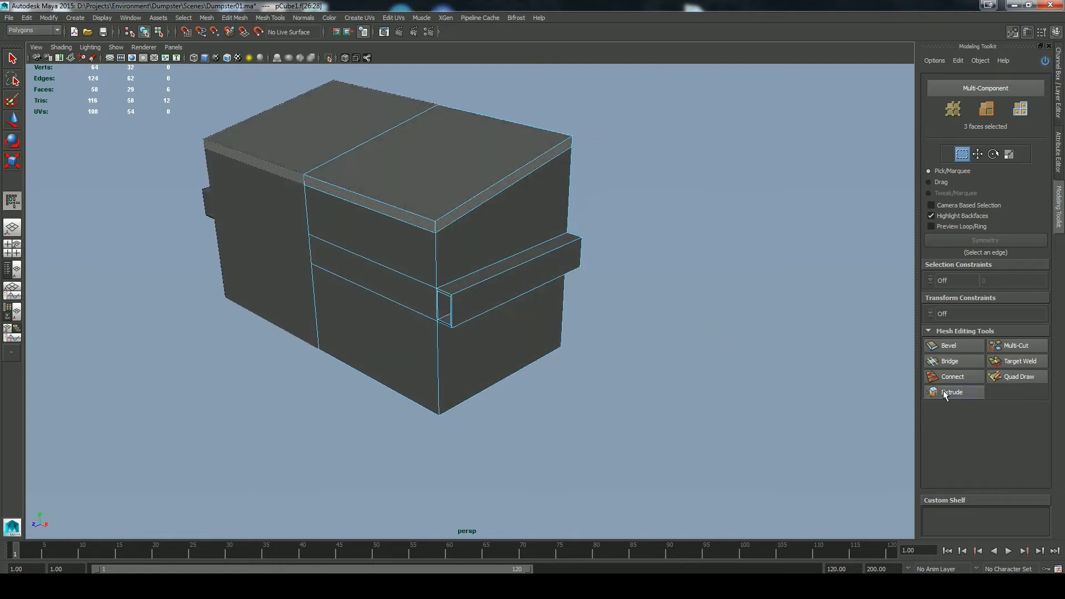
{"action": "left_click", "coordinate": [944, 392]}
{"action": "left_click_drag", "start_coordinate": [691, 269], "coordinate": [663, 341], "text": "alt"}
{"action": "key", "text": "space"}
{"action": "key", "text": "f"}
{"action": "right_click_drag", "start_coordinate": [693, 280], "coordinate": [461, 310], "text": "alt"}
{"action": "middle_click_drag", "start_coordinate": [531, 363], "coordinate": [576, 332], "text": "alt"}
{"action": "mouse_move", "coordinate": [741, 303]}
{"action": "left_mouse_down"}
{"action": "mouse_move", "coordinate": [784, 315]}
{"action": "mouse_move", "coordinate": [752, 308]}
{"action": "left_mouse_up"}
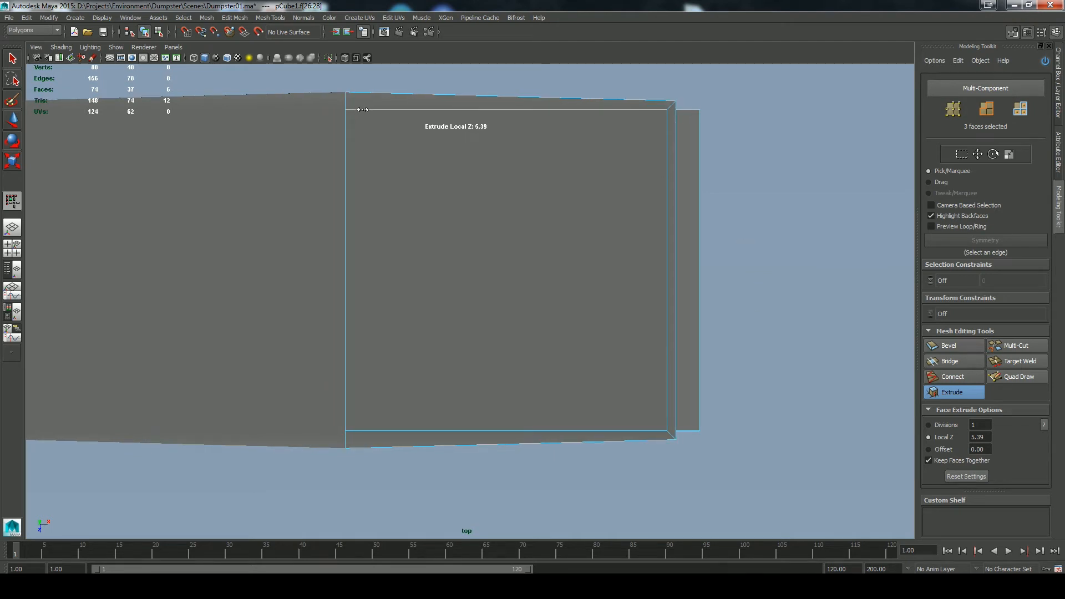
Step: Scale the lip's outer vertices at the centre seam inward along Z, in line with the outer corners
{"action": "key", "text": "q"}
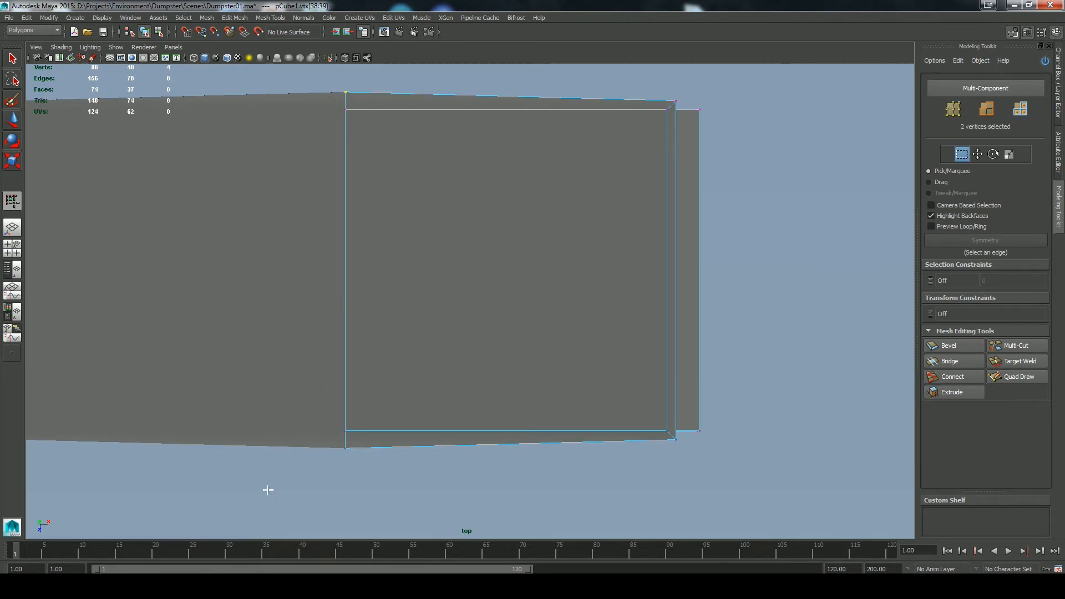
{"action": "left_click_drag", "start_coordinate": [346, 442], "coordinate": [349, 440], "text": "shift"}
{"action": "left_click", "coordinate": [412, 426]}
{"action": "left_click_drag", "start_coordinate": [344, 304], "coordinate": [345, 304]}
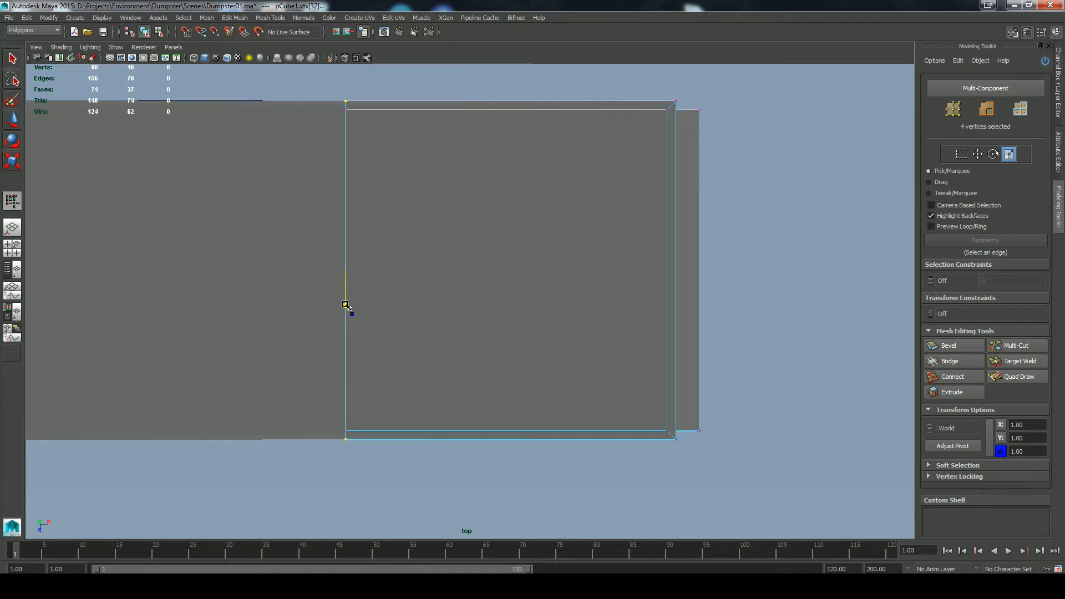
{"action": "left_click", "coordinate": [711, 267]}
Step: Extrude the top face inside the lip and scale it slightly inward to leave a narrow rim
{"action": "key", "text": "space"}
{"action": "key", "text": "space"}
{"action": "left_click_drag", "start_coordinate": [704, 325], "coordinate": [681, 281], "text": "alt"}
{"action": "right_click_drag", "start_coordinate": [439, 156], "coordinate": [438, 183]}
{"action": "left_click", "coordinate": [444, 183]}
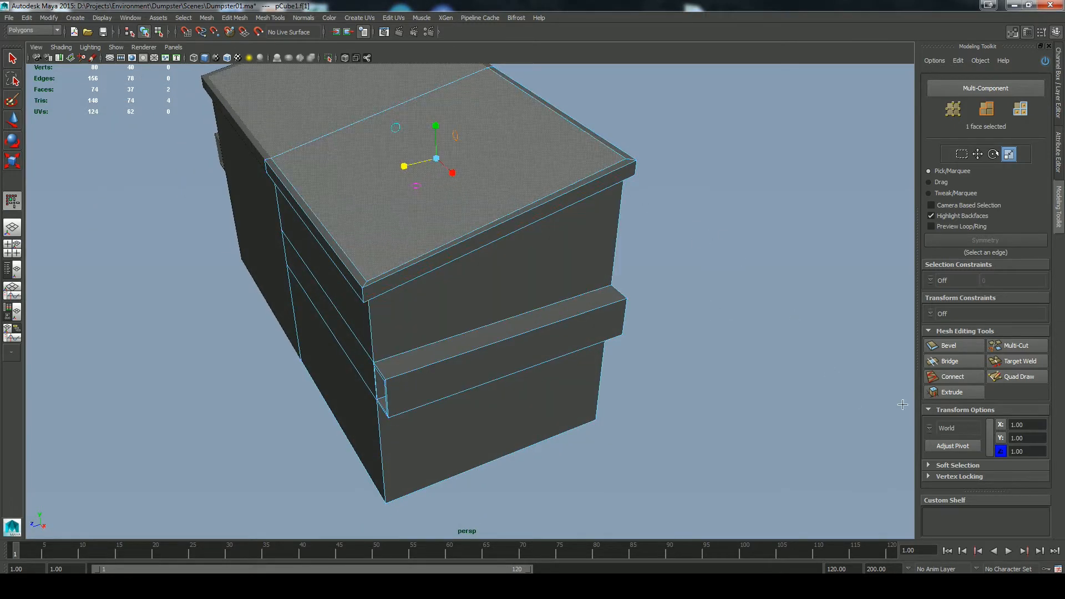
{"action": "left_click", "coordinate": [951, 392]}
{"action": "left_click_drag", "start_coordinate": [841, 284], "coordinate": [705, 188], "text": "alt"}
{"action": "left_click_drag", "start_coordinate": [688, 262], "coordinate": [776, 266]}
{"action": "key", "text": "w"}
{"action": "middle_click", "coordinate": [691, 255]}
{"action": "left_click", "coordinate": [743, 251]}
{"action": "left_click", "coordinate": [424, 147]}
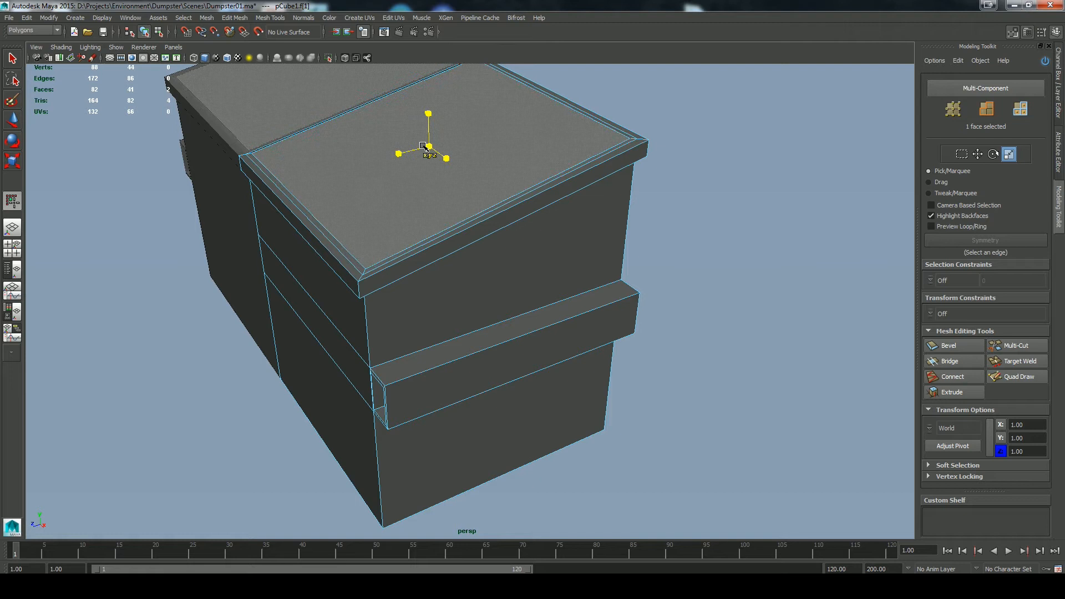
{"action": "left_click_drag", "start_coordinate": [424, 147], "coordinate": [428, 147]}
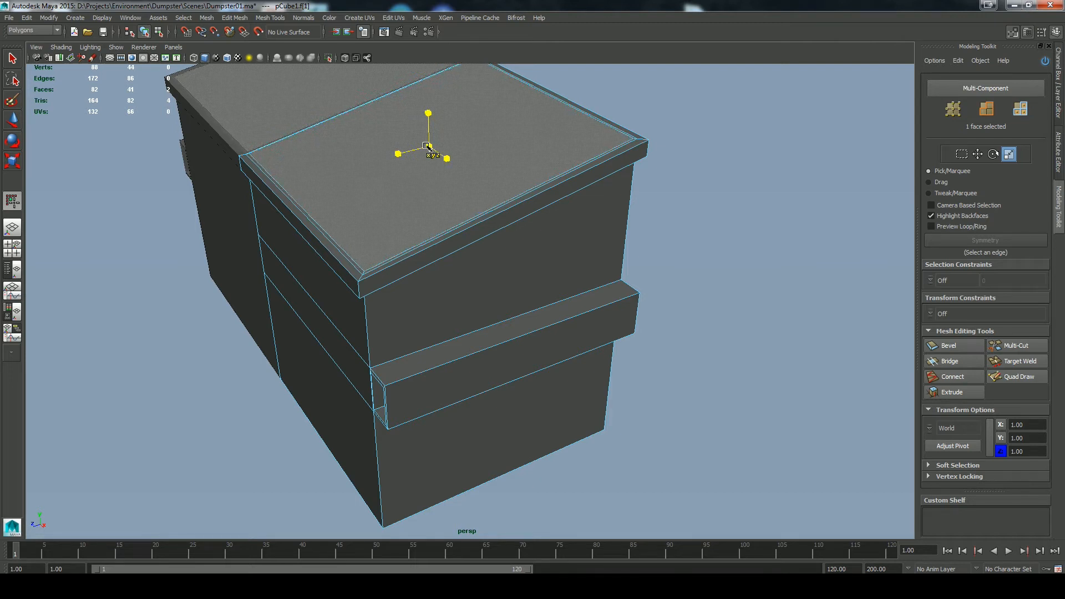
Step: Extrude the inset top face again and lower it inside the body to a height of about Y 8.57
{"action": "left_click", "coordinate": [950, 392]}
{"action": "mouse_move", "coordinate": [734, 256]}
{"action": "left_mouse_down", "text": "alt"}
{"action": "mouse_move", "coordinate": [689, 242]}
{"action": "mouse_move", "coordinate": [744, 328]}
{"action": "mouse_move", "coordinate": [719, 337]}
{"action": "mouse_move", "coordinate": [623, 307]}
{"action": "mouse_move", "coordinate": [747, 266]}
{"action": "mouse_move", "coordinate": [643, 272]}
{"action": "mouse_move", "coordinate": [768, 269]}
{"action": "left_mouse_up", "text": "alt"}
{"action": "key", "text": "space"}
{"action": "left_click", "coordinate": [194, 57]}
{"action": "scroll", "coordinate": [188, 133], "scroll_direction": "down", "scroll_amount": 5}
{"action": "middle_click_drag", "start_coordinate": [374, 494], "coordinate": [405, 198], "text": "alt"}
{"action": "right_click", "coordinate": [508, 328]}
{"action": "left_click", "coordinate": [510, 314]}
{"action": "left_click_drag", "start_coordinate": [572, 323], "coordinate": [512, 317]}
Step: Rotate the lowered face level and fit it just above the dumpster's bottom, scaled slightly inward from the outer walls
{"action": "right_click", "coordinate": [554, 329]}
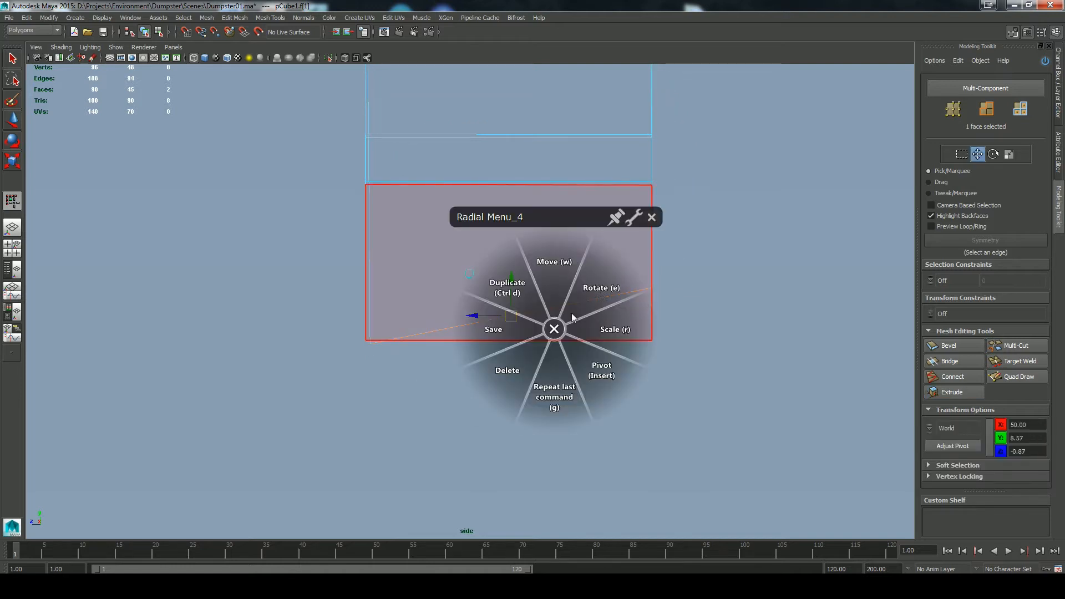
{"action": "left_click", "coordinate": [574, 313]}
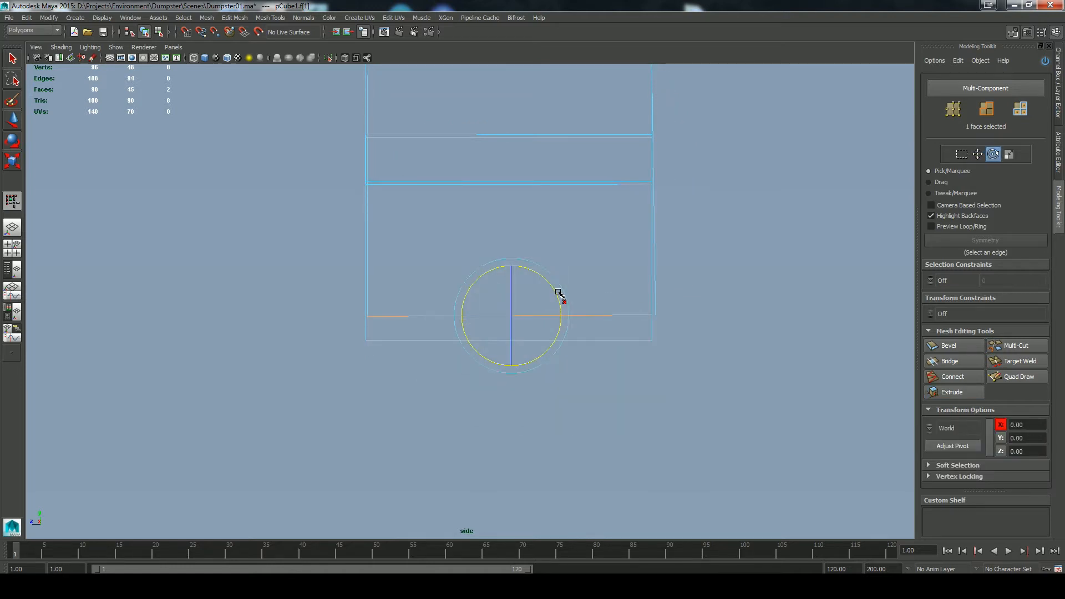
{"action": "right_click_drag", "start_coordinate": [557, 292], "coordinate": [539, 308]}
{"action": "left_click_drag", "start_coordinate": [511, 315], "coordinate": [509, 335]}
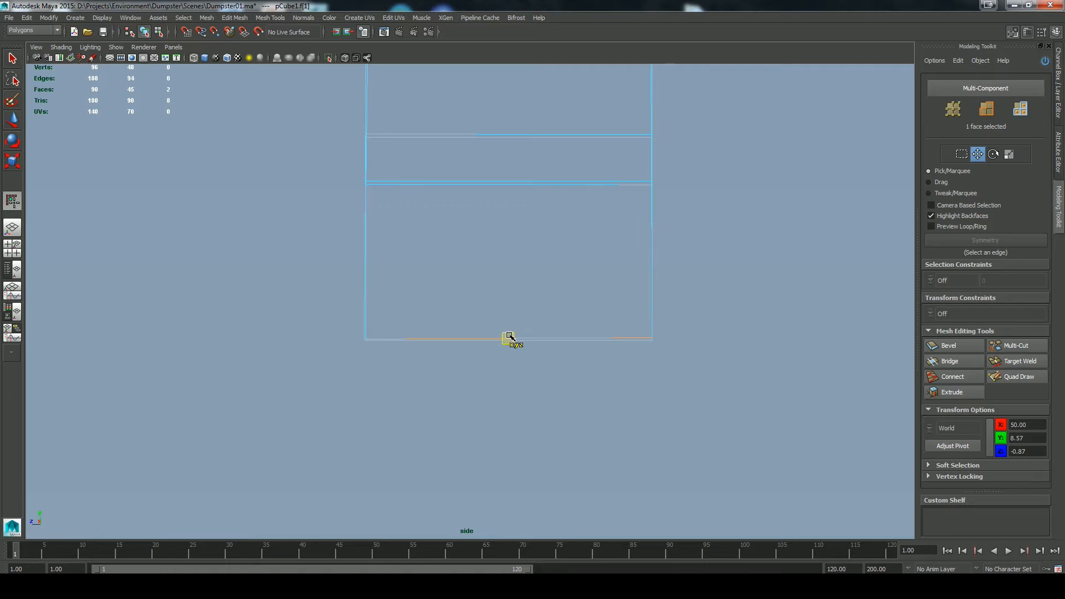
{"action": "right_click_drag", "start_coordinate": [510, 336], "coordinate": [502, 333]}
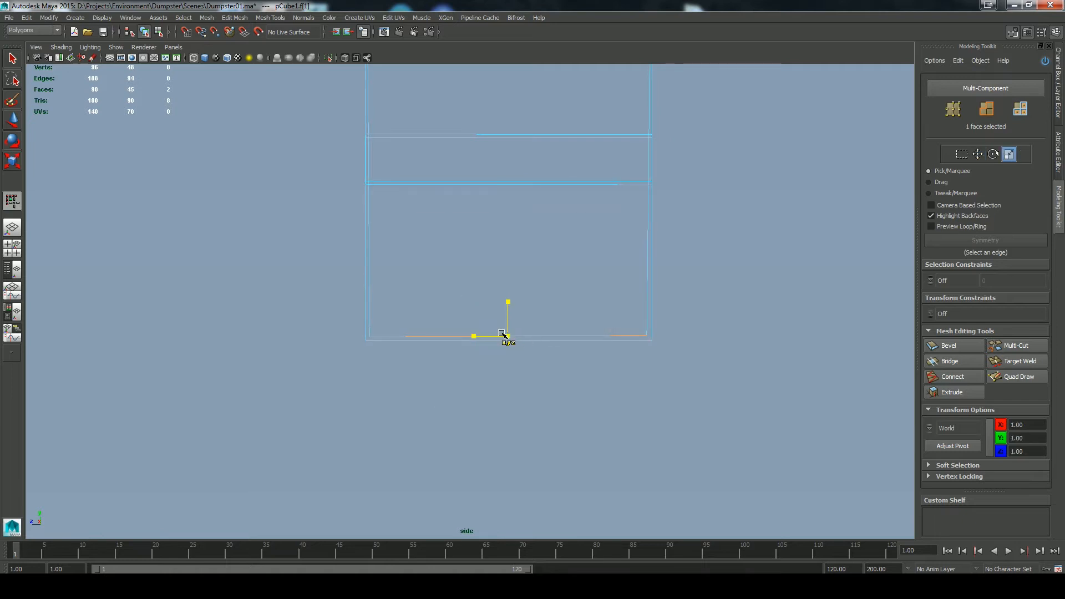
Step: Delete the interior partition faces along the centre seam to open the two halves to each other
{"action": "right_click_drag", "start_coordinate": [596, 276], "coordinate": [598, 216]}
{"action": "left_click", "coordinate": [204, 58]}
{"action": "mouse_move", "coordinate": [264, 188]}
{"action": "left_mouse_down", "text": "alt"}
{"action": "mouse_move", "coordinate": [685, 331]}
{"action": "mouse_move", "coordinate": [705, 305]}
{"action": "mouse_move", "coordinate": [533, 151]}
{"action": "left_mouse_up", "text": "alt"}
{"action": "left_click", "coordinate": [421, 157]}
{"action": "middle_click_drag", "start_coordinate": [421, 157], "coordinate": [411, 240], "text": "alt"}
{"action": "left_click", "coordinate": [1045, 60]}
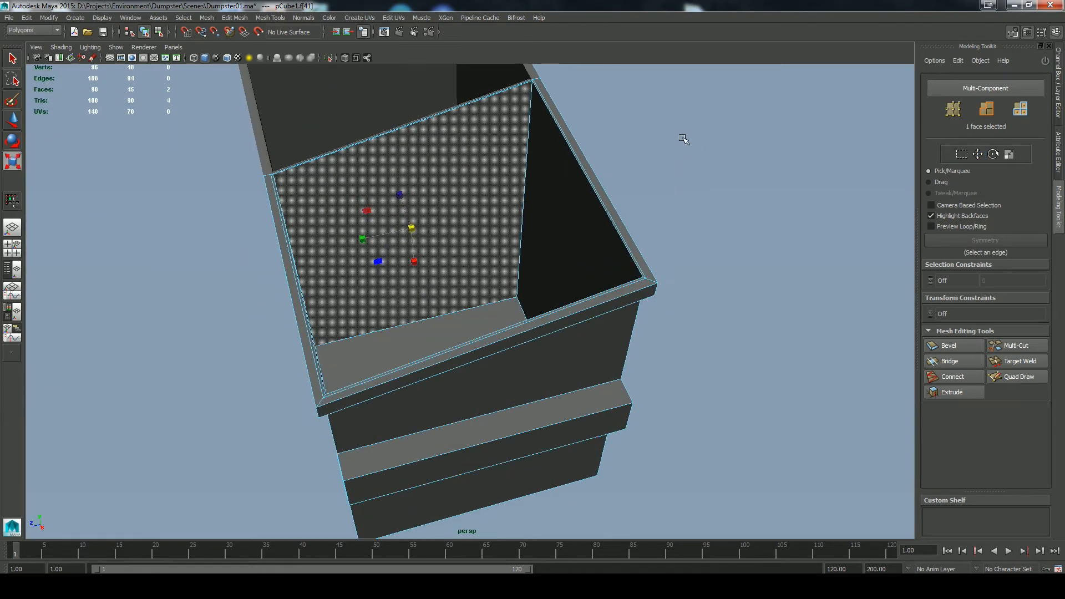
{"action": "left_click_drag", "start_coordinate": [413, 166], "coordinate": [410, 123], "text": "alt"}
{"action": "key", "text": "Delete"}
{"action": "left_click_drag", "start_coordinate": [409, 245], "coordinate": [453, 339], "text": "alt"}
{"action": "left_click", "coordinate": [416, 319]}
{"action": "key", "text": "w"}
{"action": "key", "text": "f"}
{"action": "left_click", "coordinate": [453, 338]}
Step: Move the two inner floor vertices along X onto the centre seam
{"action": "left_click_drag", "start_coordinate": [390, 303], "coordinate": [418, 299], "text": "alt"}
{"action": "right_click_drag", "start_coordinate": [492, 246], "coordinate": [543, 196], "text": "alt"}
{"action": "middle_click_drag", "start_coordinate": [544, 196], "coordinate": [511, 290], "text": "alt"}
{"action": "left_click_drag", "start_coordinate": [516, 127], "coordinate": [491, 196], "text": "alt"}
{"action": "right_click_drag", "start_coordinate": [491, 195], "coordinate": [577, 196], "text": "alt"}
{"action": "middle_click_drag", "start_coordinate": [493, 89], "coordinate": [548, 230], "text": "alt"}
{"action": "right_click_drag", "start_coordinate": [548, 230], "coordinate": [577, 231], "text": "alt"}
{"action": "right_click_drag", "start_coordinate": [397, 205], "coordinate": [355, 205]}
{"action": "left_click", "coordinate": [438, 156]}
{"action": "left_click_drag", "start_coordinate": [437, 177], "coordinate": [242, 193], "text": "alt"}
{"action": "key", "text": "space"}
{"action": "left_click_drag", "start_coordinate": [418, 238], "coordinate": [376, 239]}
{"action": "left_click_drag", "start_coordinate": [478, 255], "coordinate": [515, 328], "text": "alt"}
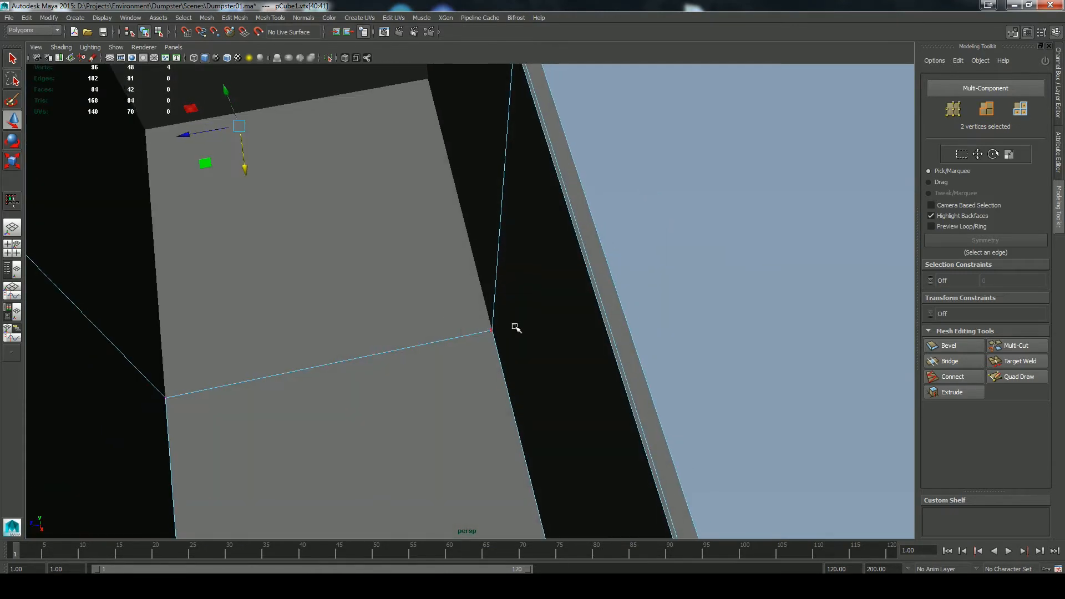
Step: Try to move an inner side wall face along Z, and undo the change
{"action": "left_click", "coordinate": [532, 327]}
{"action": "right_click_drag", "start_coordinate": [701, 318], "coordinate": [596, 283], "text": "alt"}
{"action": "left_click_drag", "start_coordinate": [597, 283], "coordinate": [597, 328], "text": "alt"}
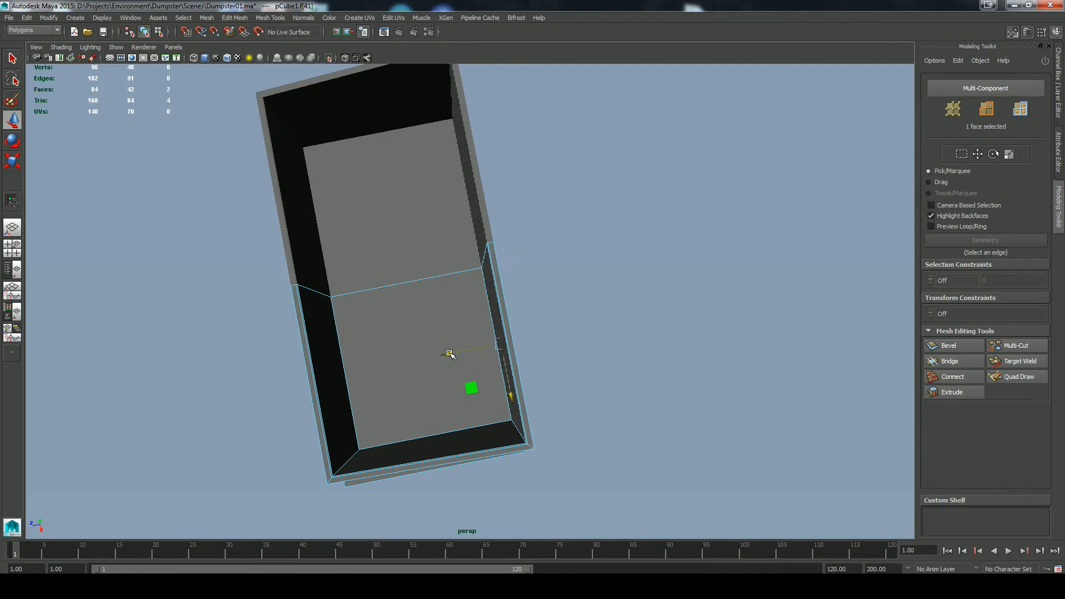
{"action": "key", "text": "ctrl+z"}
{"action": "key", "text": "ctrl+z"}
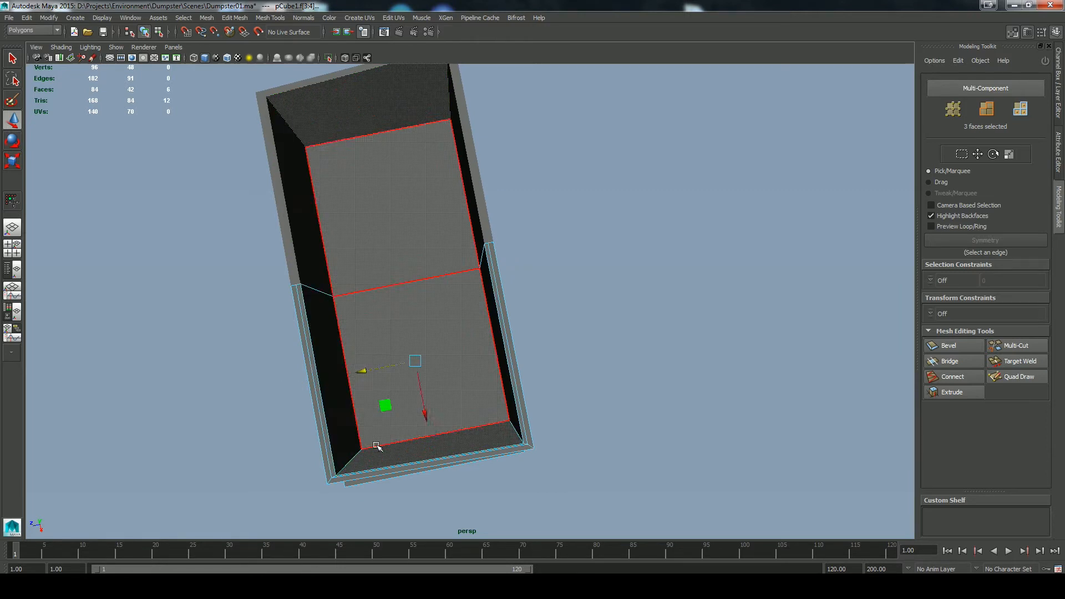
{"action": "left_click", "coordinate": [610, 377]}
Step: Examine the side bar's open end for rim vertices that are out of line
{"action": "left_click_drag", "start_coordinate": [615, 399], "coordinate": [684, 330], "text": "alt"}
{"action": "right_click_drag", "start_coordinate": [684, 330], "coordinate": [452, 209], "text": "alt"}
{"action": "left_click_drag", "start_coordinate": [669, 335], "coordinate": [720, 336], "text": "alt"}
{"action": "right_click_drag", "start_coordinate": [759, 247], "coordinate": [488, 269], "text": "alt"}
{"action": "right_click_drag", "start_coordinate": [466, 335], "coordinate": [513, 322]}
{"action": "left_click", "coordinate": [665, 355]}
{"action": "left_click_drag", "start_coordinate": [668, 358], "coordinate": [691, 333], "text": "alt"}
{"action": "right_click", "coordinate": [331, 227]}
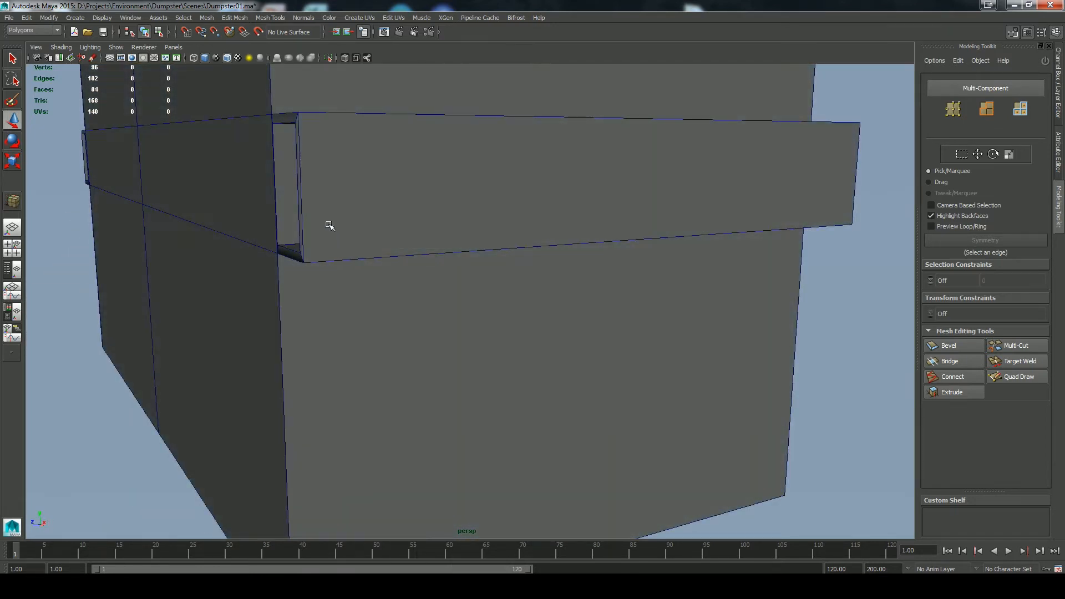
Step: Try to move the tube opening's upper inner vertices along Z in the wireframe side view, and undo the move
{"action": "key", "text": "space"}
{"action": "left_click_drag", "start_coordinate": [332, 223], "coordinate": [354, 237]}
{"action": "left_click", "coordinate": [193, 59]}
{"action": "right_click_drag", "start_coordinate": [343, 355], "coordinate": [532, 368], "text": "alt"}
{"action": "middle_click_drag", "start_coordinate": [110, 333], "coordinate": [280, 299], "text": "alt"}
{"action": "right_click_drag", "start_coordinate": [280, 299], "coordinate": [374, 343], "text": "alt"}
{"action": "middle_click_drag", "start_coordinate": [373, 344], "coordinate": [492, 316], "text": "alt"}
{"action": "right_click_drag", "start_coordinate": [367, 261], "coordinate": [269, 253]}
{"action": "right_click", "coordinate": [321, 387]}
{"action": "left_click", "coordinate": [322, 387]}
{"action": "left_click_drag", "start_coordinate": [257, 372], "coordinate": [318, 367]}
{"action": "key", "text": "ctrl+z"}
{"action": "key", "text": "ctrl+z"}
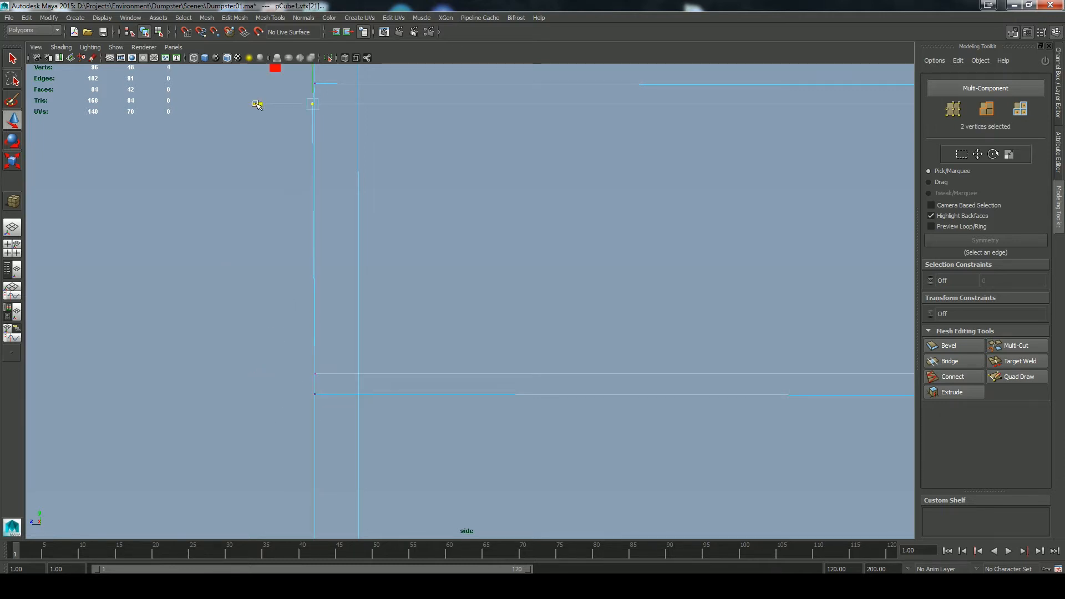
Step: Move the two upper inner vertices of the tube opening along Z until flush with the bar's end edge
{"action": "key", "text": "space"}
{"action": "right_click_drag", "start_coordinate": [696, 294], "coordinate": [589, 305], "text": "alt"}
{"action": "key", "text": "f"}
{"action": "right_click", "coordinate": [593, 288]}
{"action": "middle_click_drag", "start_coordinate": [594, 295], "coordinate": [599, 324], "text": "alt"}
{"action": "right_click_drag", "start_coordinate": [599, 325], "coordinate": [596, 357], "text": "alt"}
{"action": "middle_click_drag", "start_coordinate": [596, 357], "coordinate": [570, 321], "text": "alt"}
{"action": "left_click_drag", "start_coordinate": [372, 338], "coordinate": [377, 337]}
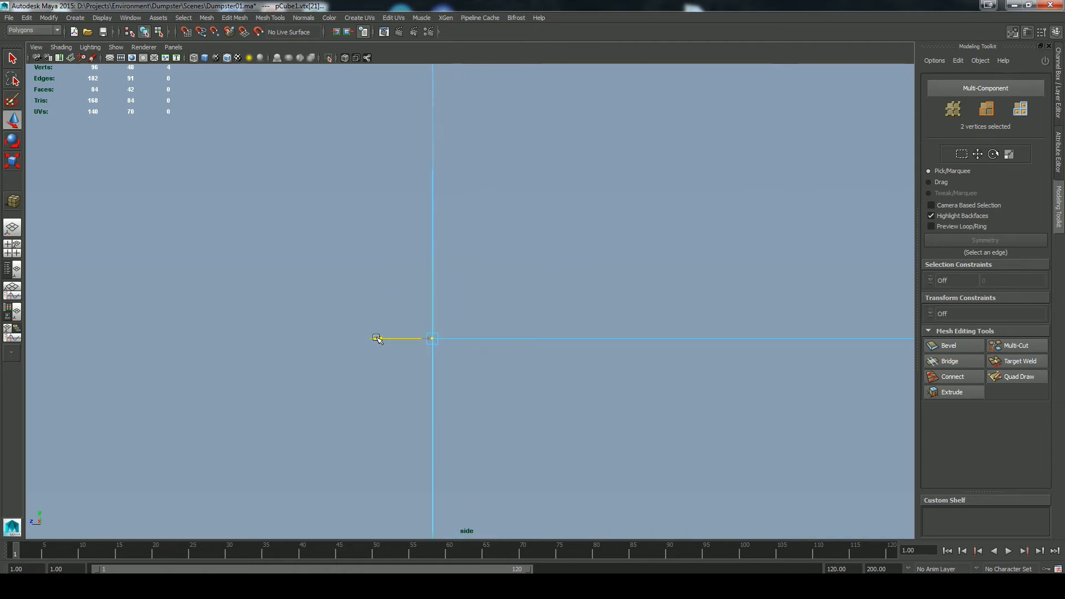
{"action": "left_click", "coordinate": [527, 338]}
{"action": "key", "text": "f"}
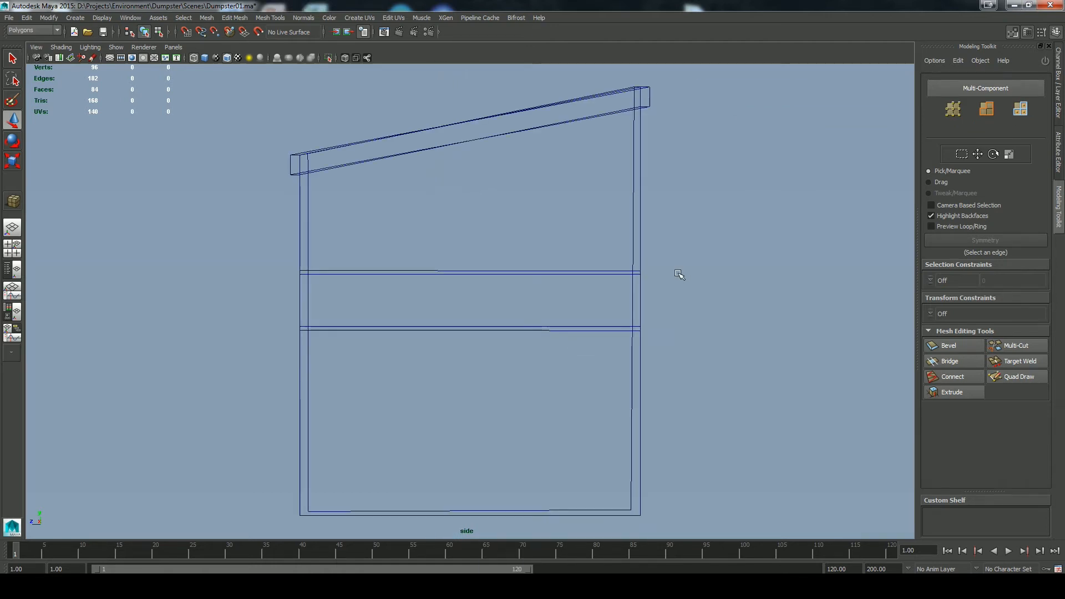
{"action": "key", "text": "space"}
Step: Draw a polygon plane over the +X half of the dumpster's opening in the top view, and display it shaded
{"action": "left_click_drag", "start_coordinate": [641, 286], "coordinate": [710, 304]}
{"action": "right_click_drag", "start_coordinate": [711, 304], "coordinate": [400, 168], "text": "alt"}
{"action": "middle_click_drag", "start_coordinate": [400, 168], "coordinate": [519, 326], "text": "alt"}
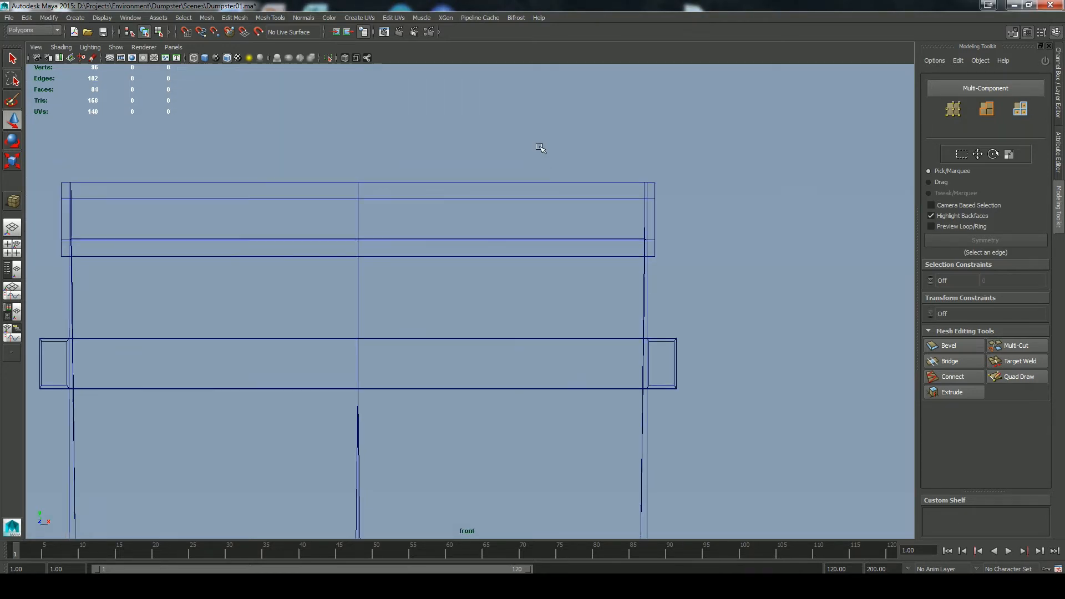
{"action": "right_click", "coordinate": [540, 148], "text": "shift"}
{"action": "right_click_drag", "start_coordinate": [508, 136], "coordinate": [506, 135], "text": "shift"}
{"action": "key", "text": "space"}
{"action": "left_click_drag", "start_coordinate": [526, 164], "coordinate": [502, 166]}
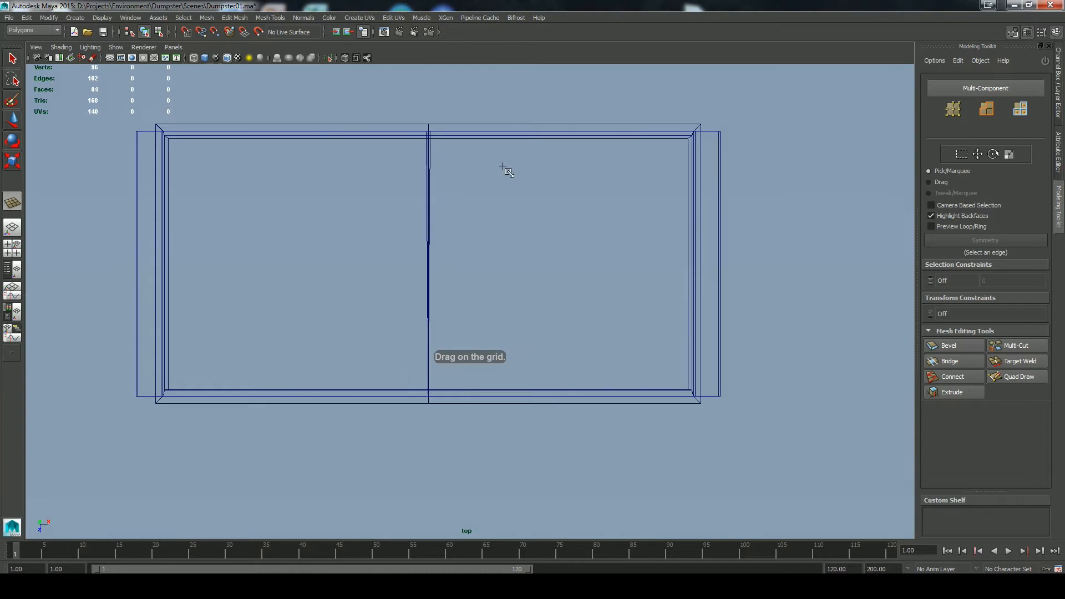
{"action": "left_click", "coordinate": [696, 395]}
{"action": "right_click_drag", "start_coordinate": [690, 340], "coordinate": [663, 343]}
{"action": "left_click", "coordinate": [688, 389]}
{"action": "key", "text": "5"}
{"action": "right_click_drag", "start_coordinate": [506, 232], "coordinate": [463, 233]}
{"action": "left_click", "coordinate": [713, 147]}
{"action": "left_click", "coordinate": [766, 196]}
{"action": "left_click", "coordinate": [527, 251]}
{"action": "left_click", "coordinate": [741, 138]}
{"action": "left_click", "coordinate": [698, 183]}
{"action": "left_click", "coordinate": [776, 230]}
{"action": "left_click", "coordinate": [517, 263]}
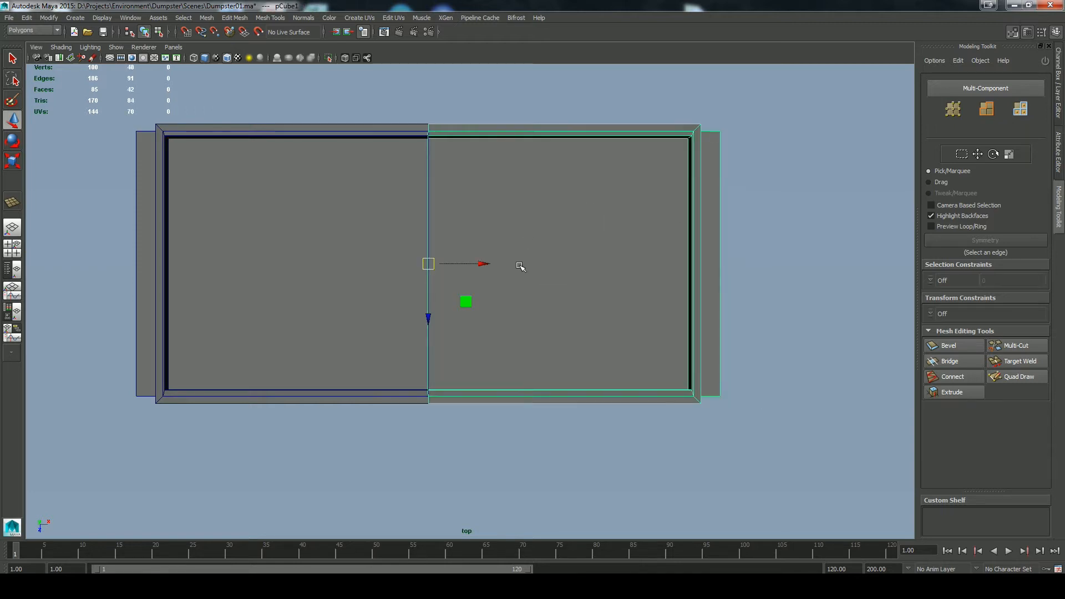
Step: Select the plane at the dumpster's base and raise it along Y to the height of the rim
{"action": "key", "text": "space"}
{"action": "left_click_drag", "start_coordinate": [573, 261], "coordinate": [564, 286]}
{"action": "left_click_drag", "start_coordinate": [587, 214], "coordinate": [493, 376], "text": "alt"}
{"action": "left_click_drag", "start_coordinate": [541, 346], "coordinate": [577, 74], "text": "alt"}
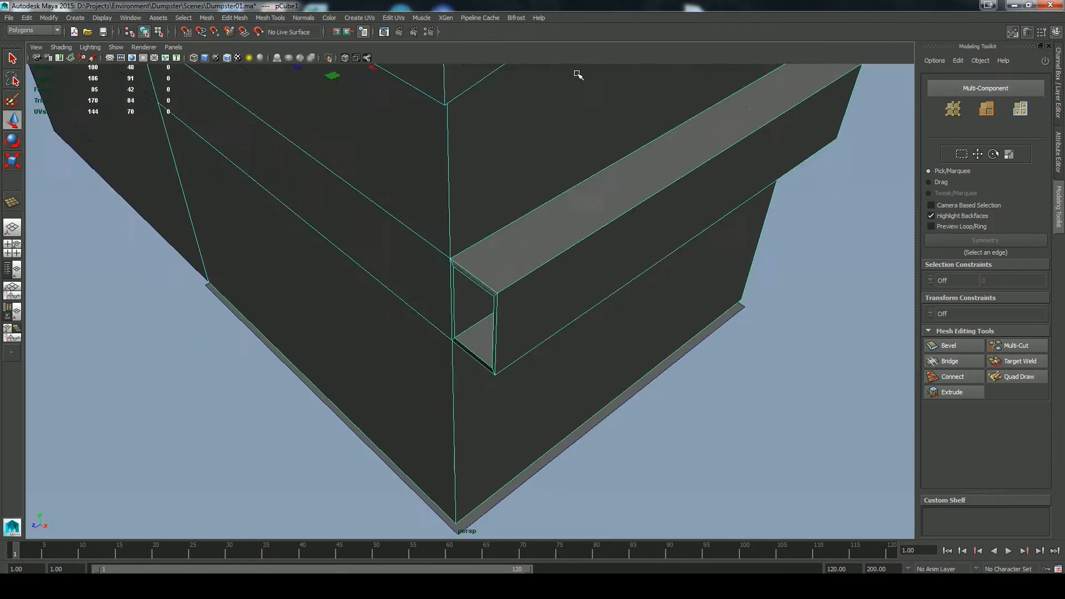
{"action": "scroll", "coordinate": [577, 74], "scroll_direction": "down", "scroll_amount": 3}
{"action": "left_click", "coordinate": [471, 413]}
{"action": "left_click_drag", "start_coordinate": [469, 292], "coordinate": [499, 36]}
{"action": "middle_click_drag", "start_coordinate": [643, 114], "coordinate": [664, 244], "text": "alt"}
Step: Snap the plane's two back vertices to the lip's outer points at the centre seam and corner in the wireframe top view
{"action": "key", "text": "space"}
{"action": "left_click_drag", "start_coordinate": [705, 268], "coordinate": [667, 268]}
{"action": "right_click_drag", "start_coordinate": [506, 285], "coordinate": [455, 292]}
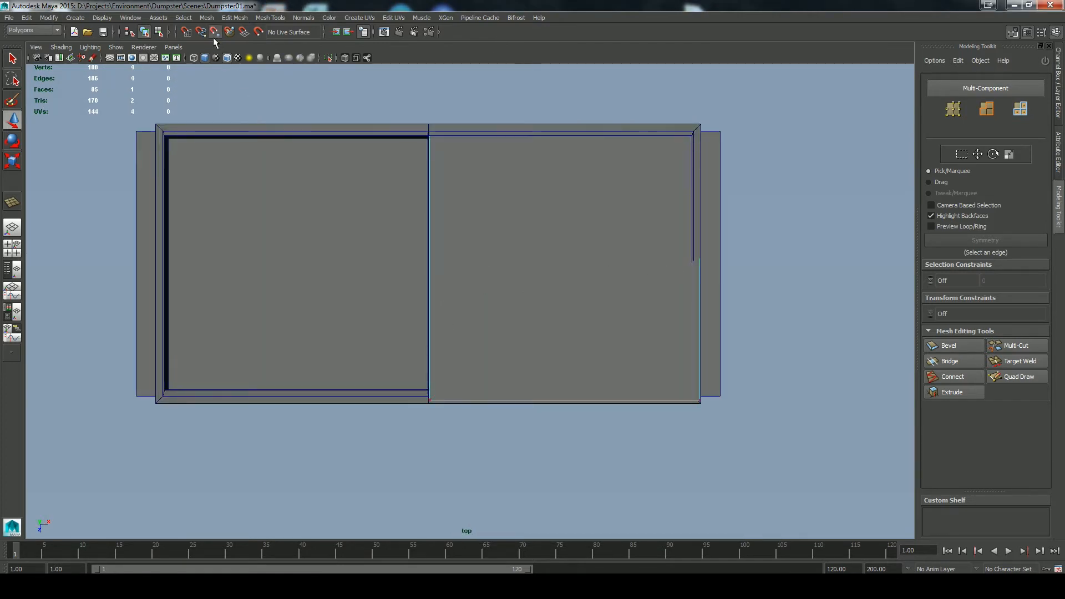
{"action": "scroll", "coordinate": [518, 172], "scroll_direction": "up", "scroll_amount": 3}
{"action": "middle_click_drag", "start_coordinate": [518, 172], "coordinate": [522, 320], "text": "alt"}
{"action": "left_click", "coordinate": [192, 58]}
{"action": "right_click", "coordinate": [394, 231]}
{"action": "left_click", "coordinate": [399, 200]}
{"action": "left_click", "coordinate": [416, 211]}
{"action": "left_click_drag", "start_coordinate": [415, 211], "coordinate": [414, 196]}
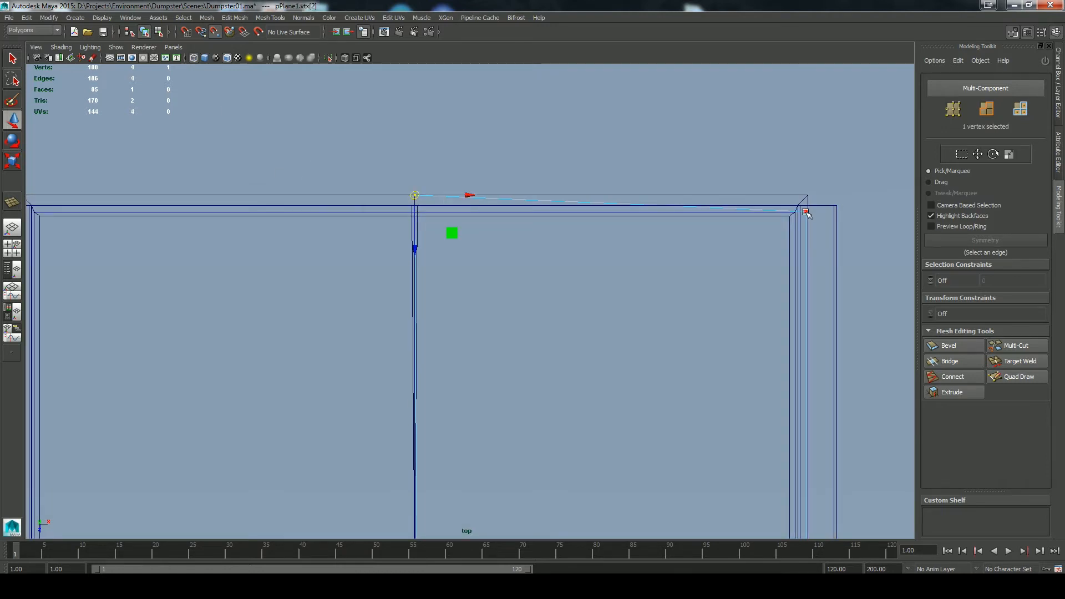
Step: Snap the plane's two front vertices to the lip's outer corner and centre seam, and return to a shaded perspective view
{"action": "middle_click_drag", "start_coordinate": [724, 387], "coordinate": [598, 83], "text": "alt"}
{"action": "left_click", "coordinate": [680, 259]}
{"action": "left_click_drag", "start_coordinate": [680, 259], "coordinate": [681, 263]}
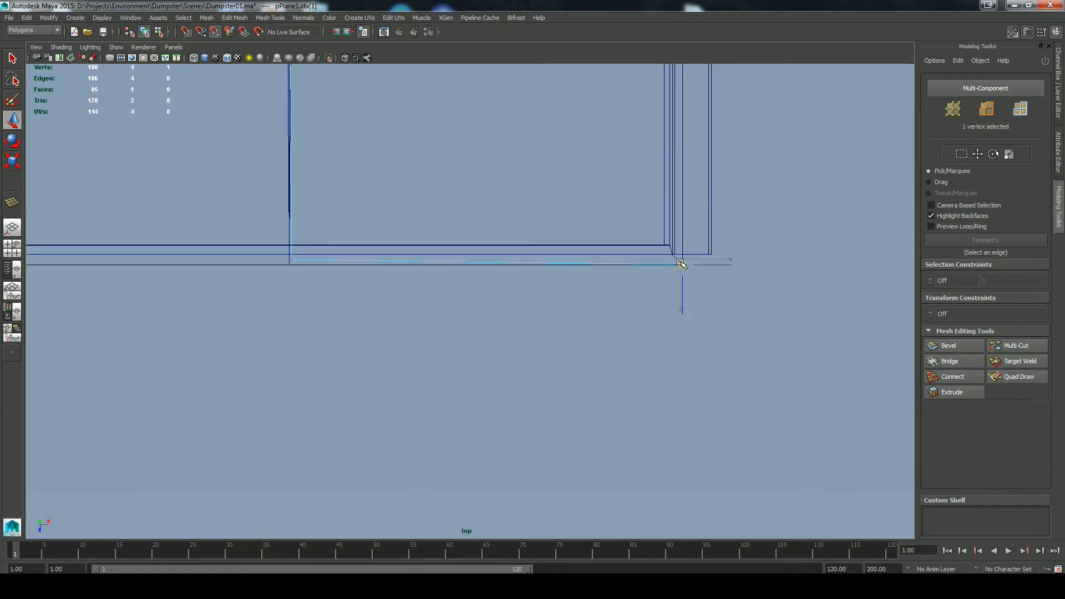
{"action": "left_click", "coordinate": [291, 259]}
{"action": "left_click_drag", "start_coordinate": [290, 259], "coordinate": [288, 264]}
{"action": "key", "text": "space"}
{"action": "left_click_drag", "start_coordinate": [455, 346], "coordinate": [558, 358]}
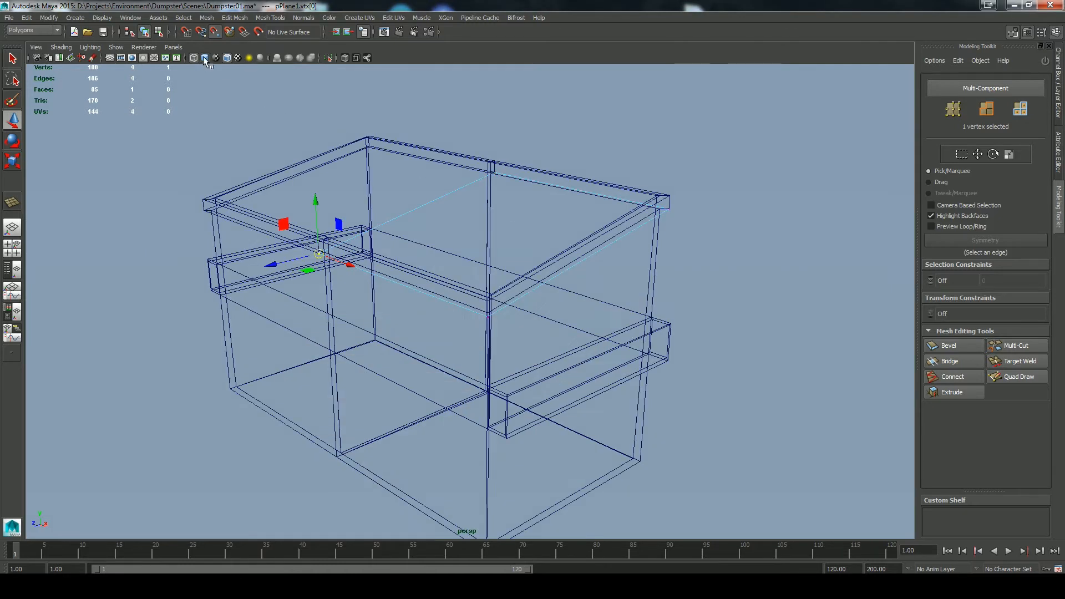
{"action": "left_click", "coordinate": [205, 58]}
Step: Raise the whole plane along Y until it lies on the lip's sloped top edge
{"action": "key", "text": "F8"}
{"action": "left_click", "coordinate": [501, 216]}
{"action": "left_click_drag", "start_coordinate": [501, 216], "coordinate": [663, 209], "text": "alt"}
{"action": "key", "text": "space"}
{"action": "right_click_drag", "start_coordinate": [311, 109], "coordinate": [573, 425], "text": "alt"}
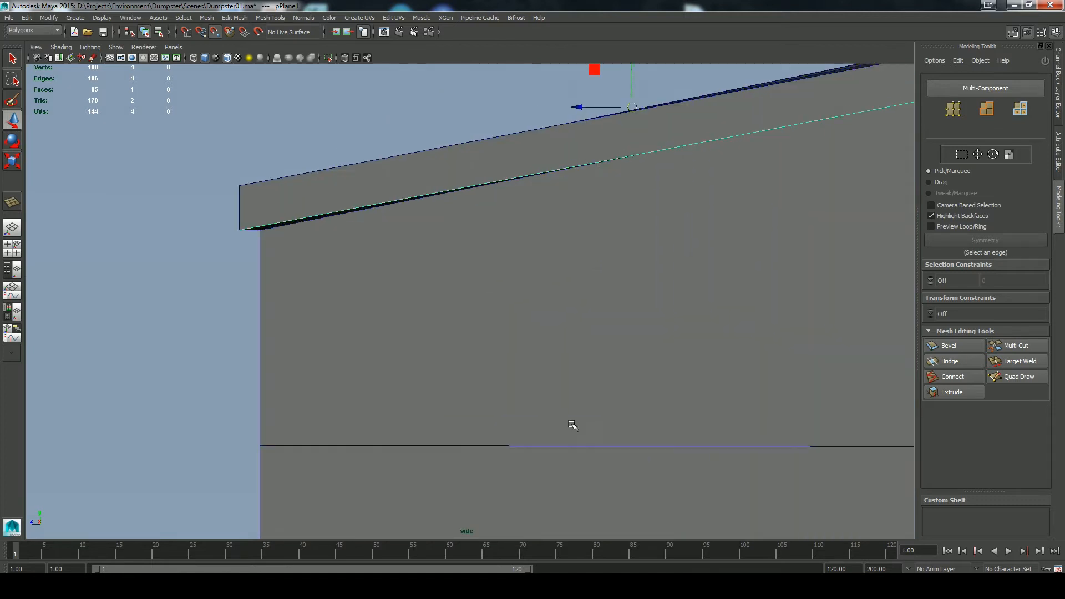
{"action": "scroll", "coordinate": [490, 216], "scroll_direction": "down", "scroll_amount": 3}
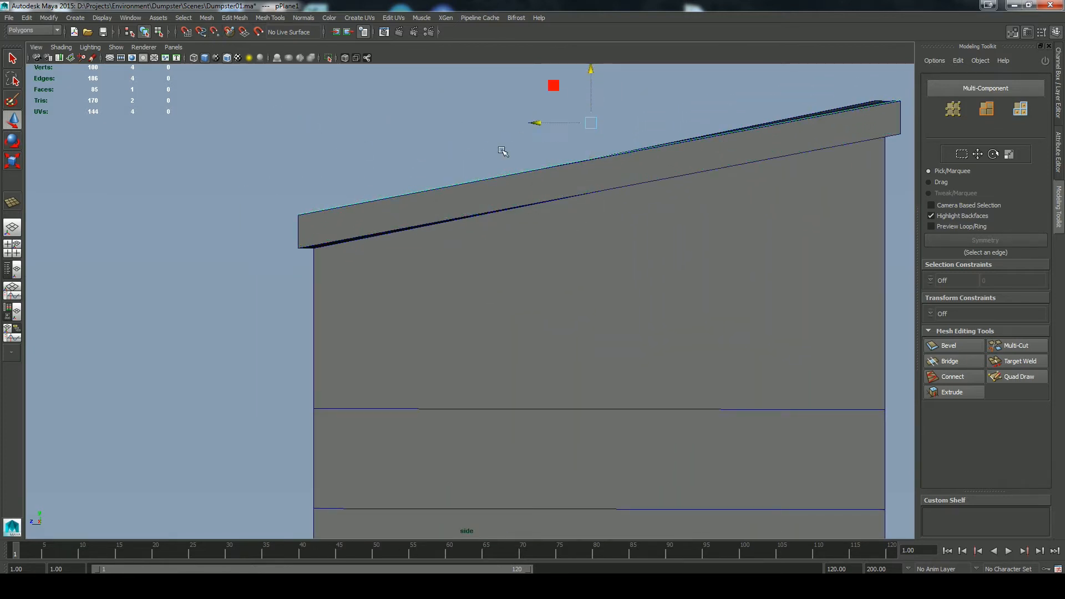
{"action": "key", "text": "space"}
{"action": "left_click_drag", "start_coordinate": [437, 156], "coordinate": [629, 259], "text": "alt"}
{"action": "key", "text": "space"}
{"action": "left_click_drag", "start_coordinate": [520, 112], "coordinate": [542, 242]}
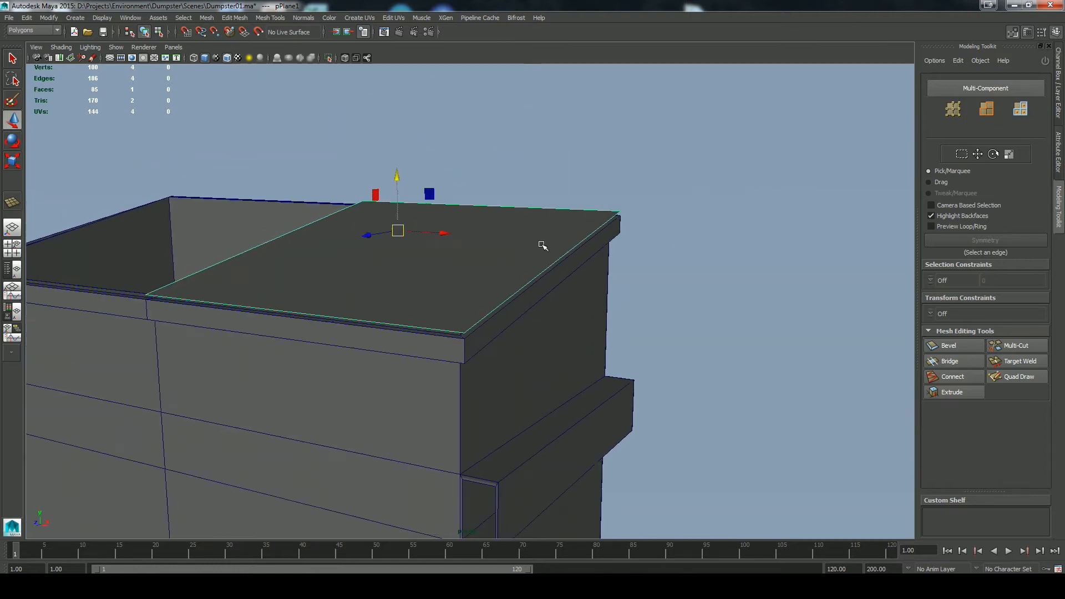
Step: Move the plane's outer +X edge slightly inward along X from the lip's outer edge
{"action": "left_click_drag", "start_coordinate": [646, 252], "coordinate": [338, 157], "text": "alt"}
{"action": "right_click_drag", "start_coordinate": [374, 155], "coordinate": [328, 166]}
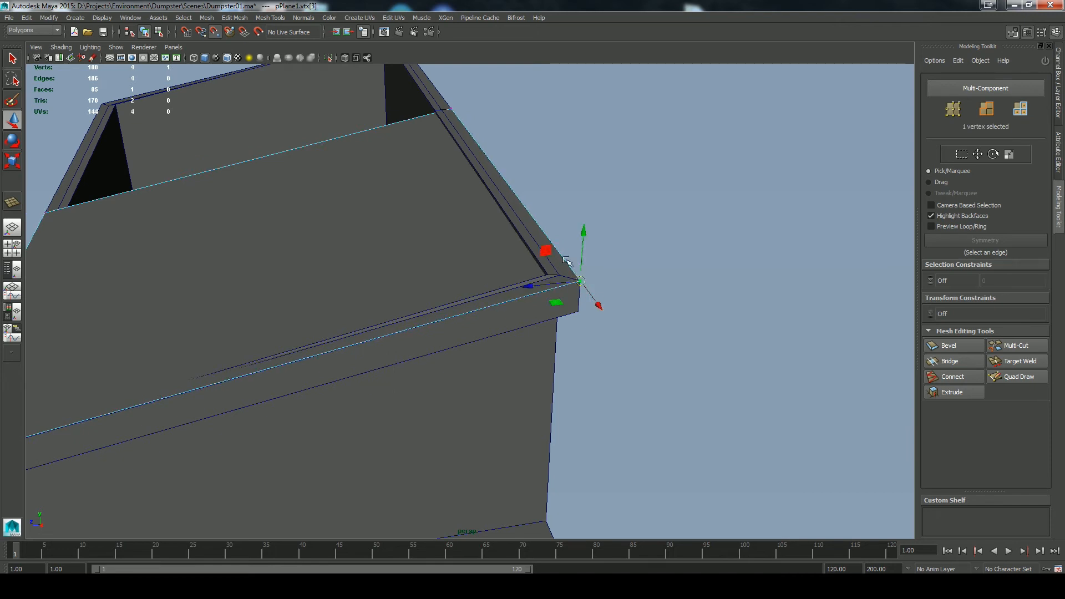
{"action": "left_click_drag", "start_coordinate": [451, 109], "coordinate": [213, 385], "text": "alt"}
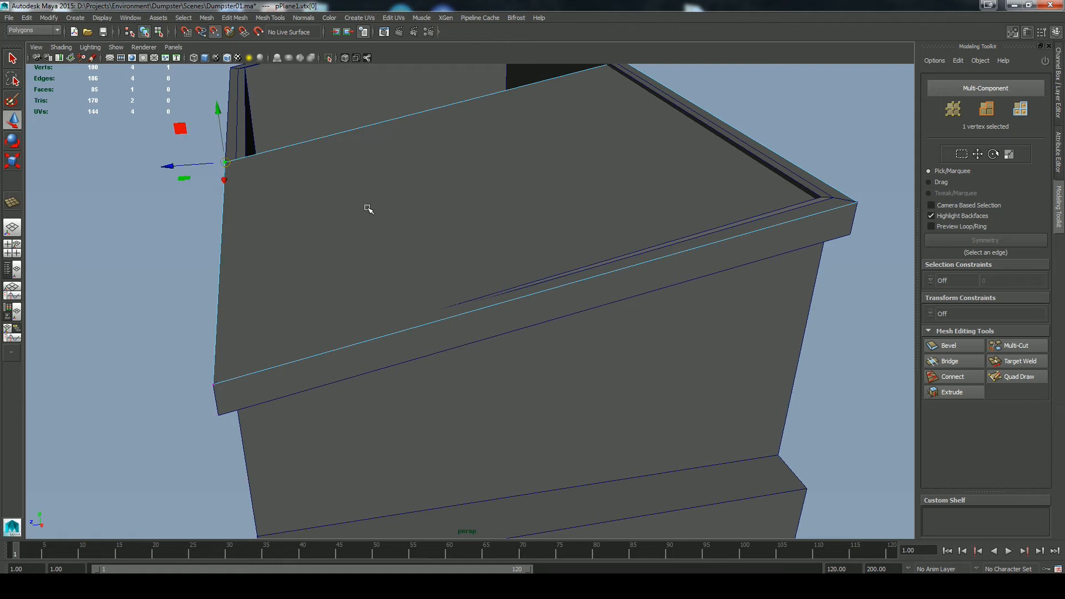
{"action": "left_click_drag", "start_coordinate": [347, 222], "coordinate": [439, 250], "text": "alt"}
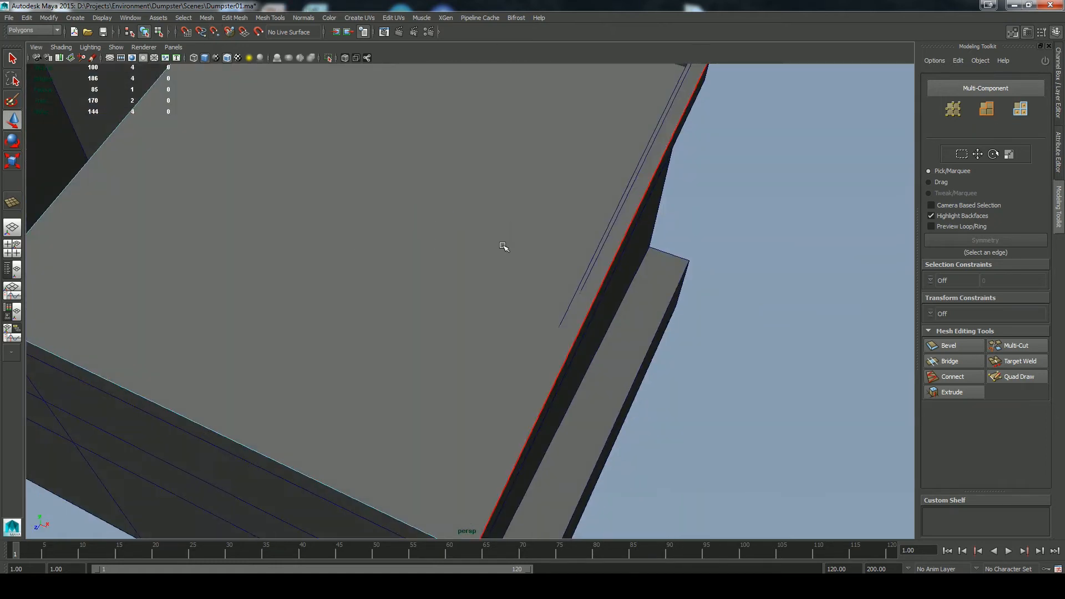
{"action": "left_click", "coordinate": [610, 261]}
{"action": "left_click_drag", "start_coordinate": [732, 277], "coordinate": [611, 284], "text": "alt"}
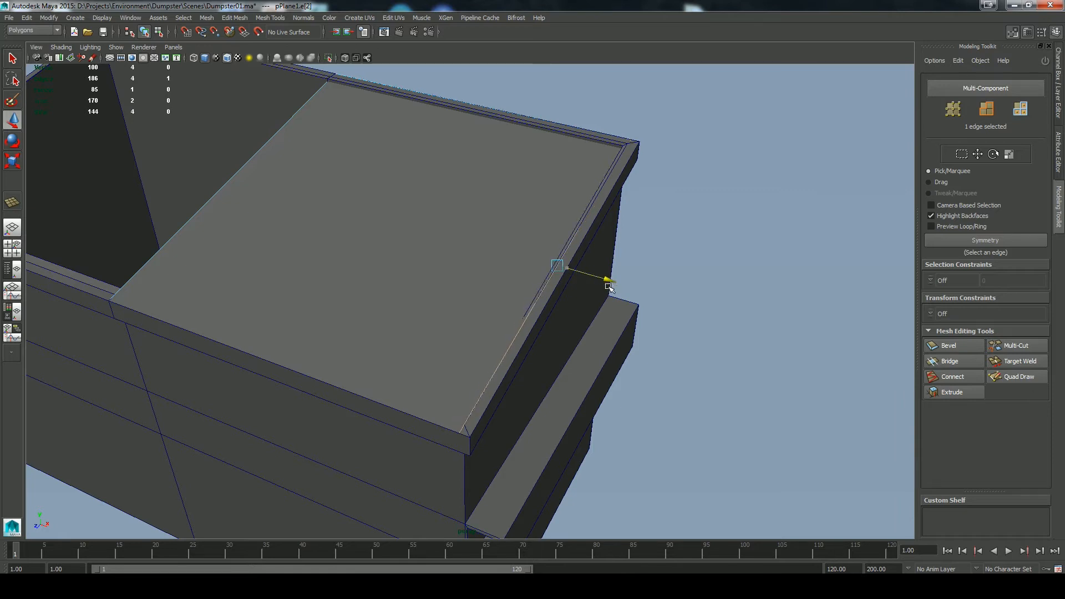
Step: Raise the plane's back edge slightly along Y above the lip
{"action": "left_click", "coordinate": [362, 231]}
{"action": "left_click_drag", "start_coordinate": [381, 169], "coordinate": [620, 214], "text": "alt"}
{"action": "left_click", "coordinate": [716, 209]}
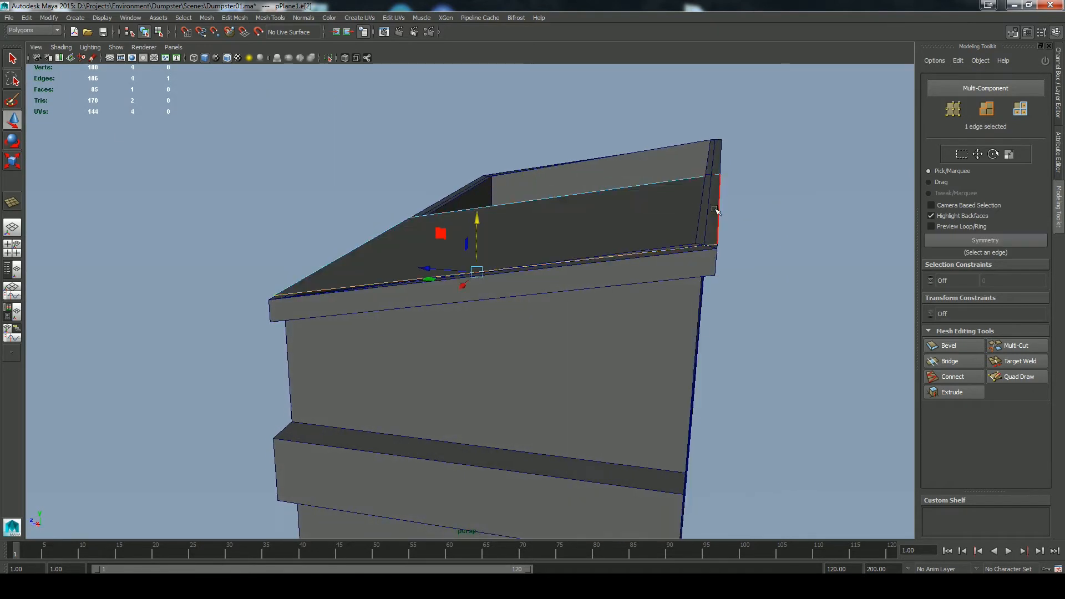
{"action": "left_click_drag", "start_coordinate": [721, 146], "coordinate": [723, 142]}
{"action": "left_click_drag", "start_coordinate": [766, 282], "coordinate": [814, 304], "text": "alt"}
Step: Extrude the plane's face upward to give the lid thickness
{"action": "right_click_drag", "start_coordinate": [409, 221], "coordinate": [408, 249]}
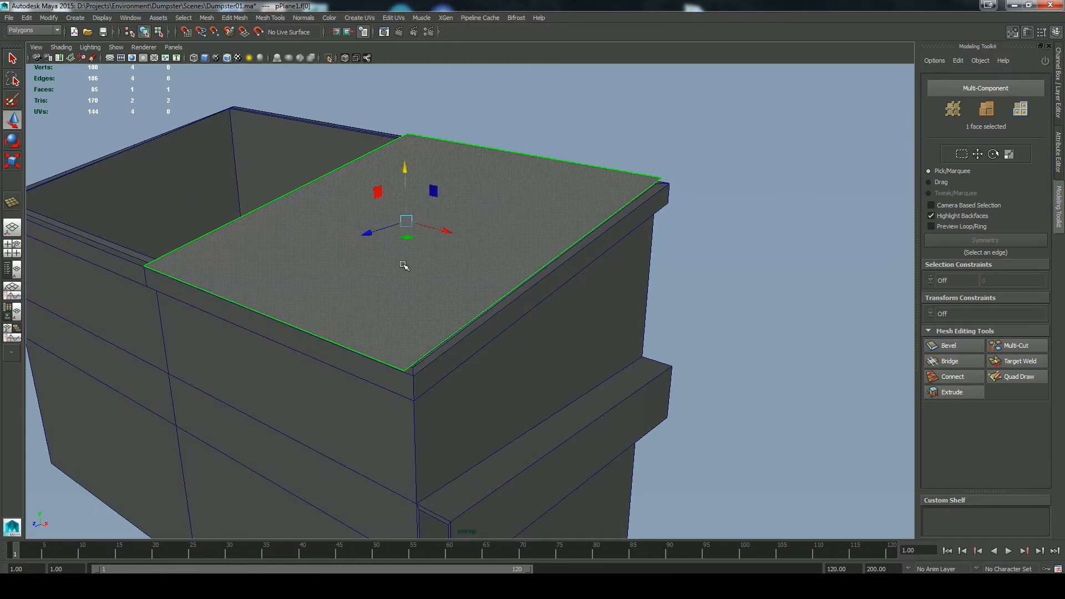
{"action": "left_click", "coordinate": [964, 394]}
{"action": "left_click_drag", "start_coordinate": [760, 313], "coordinate": [740, 299], "text": "alt"}
{"action": "middle_click_drag", "start_coordinate": [865, 421], "coordinate": [798, 312]}
{"action": "left_click_drag", "start_coordinate": [799, 355], "coordinate": [724, 338], "text": "alt"}
{"action": "middle_click_drag", "start_coordinate": [769, 314], "coordinate": [774, 305]}
Step: Align the lid's top face with the lip's ends along Z in the side view, and lower it slightly along Y
{"action": "key", "text": "space"}
{"action": "left_click_drag", "start_coordinate": [771, 296], "coordinate": [796, 303]}
{"action": "middle_click_drag", "start_coordinate": [743, 256], "coordinate": [676, 310], "text": "alt"}
{"action": "left_click", "coordinate": [513, 239]}
{"action": "left_click_drag", "start_coordinate": [487, 173], "coordinate": [493, 172]}
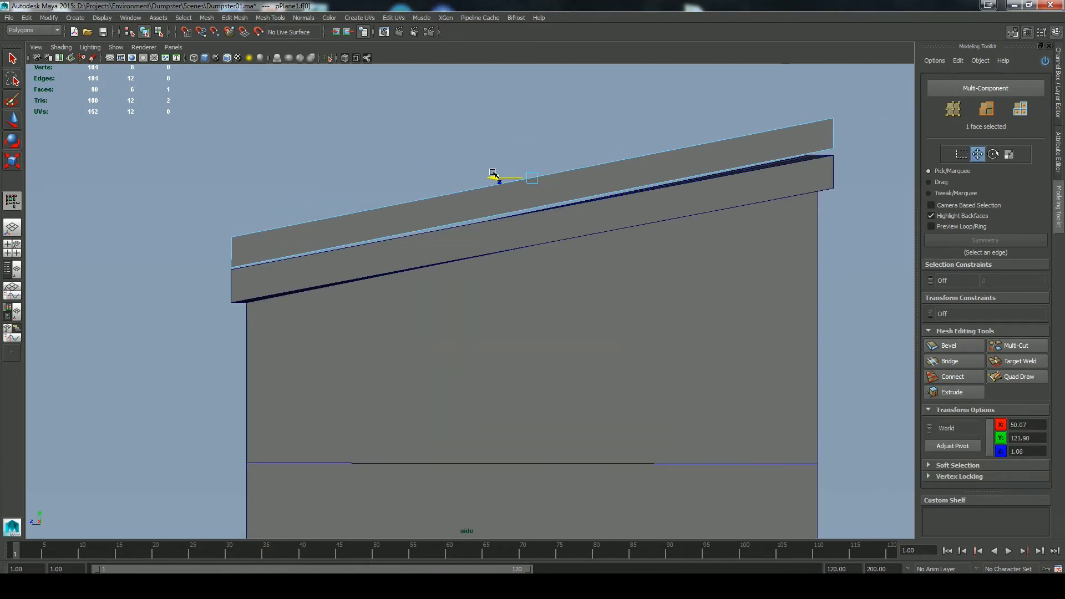
{"action": "left_click_drag", "start_coordinate": [531, 142], "coordinate": [531, 150]}
{"action": "middle_click_drag", "start_coordinate": [830, 273], "coordinate": [746, 281], "text": "alt"}
{"action": "key", "text": "space"}
{"action": "left_click_drag", "start_coordinate": [790, 266], "coordinate": [826, 325]}
Step: Divide the lid into five equal front-to-back strips with Multi-Cut edge loops, using snap steps of 20% and 50%
{"action": "left_click_drag", "start_coordinate": [719, 223], "coordinate": [725, 269], "text": "alt"}
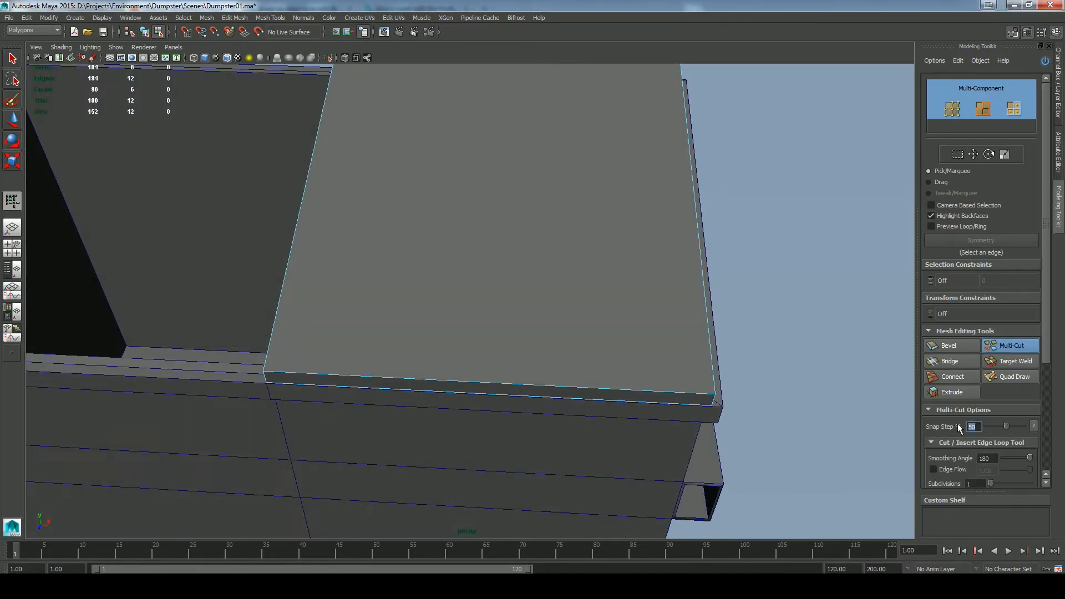
{"action": "type", "text": "20"}
{"action": "key", "text": "Return"}
{"action": "left_click_drag", "start_coordinate": [806, 347], "coordinate": [837, 352], "text": "alt"}
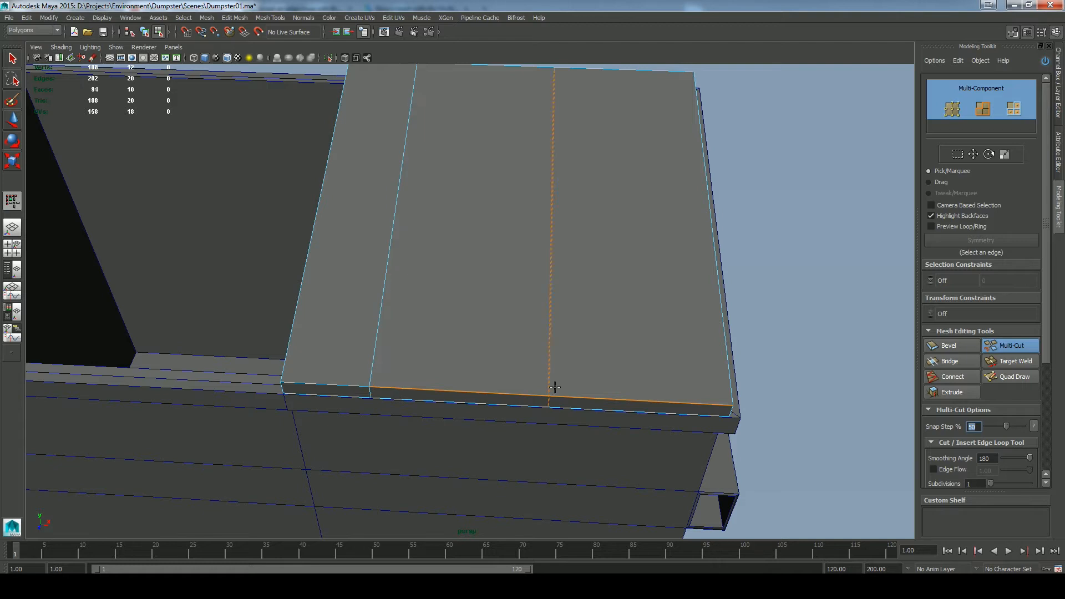
{"action": "left_click_drag", "start_coordinate": [803, 375], "coordinate": [777, 358], "text": "alt"}
{"action": "left_click", "coordinate": [997, 344]}
Step: Bevel the lid's four inserted edge loops with a fractional offset of about 0.1
{"action": "left_click", "coordinate": [649, 307]}
{"action": "right_click_drag", "start_coordinate": [649, 308], "coordinate": [650, 284]}
{"action": "double_click", "coordinate": [631, 266]}
{"action": "double_click", "coordinate": [539, 271], "text": "shift"}
{"action": "double_click", "coordinate": [459, 265], "text": "shift"}
{"action": "double_click", "coordinate": [398, 232], "text": "shift"}
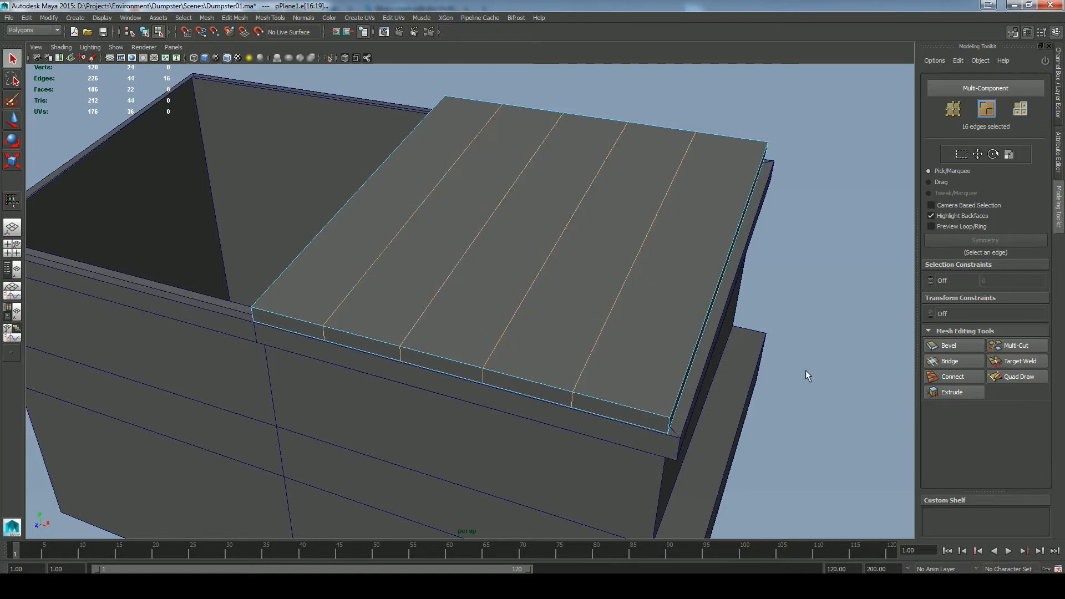
{"action": "left_click", "coordinate": [949, 345]}
{"action": "left_click_drag", "start_coordinate": [775, 309], "coordinate": [783, 307]}
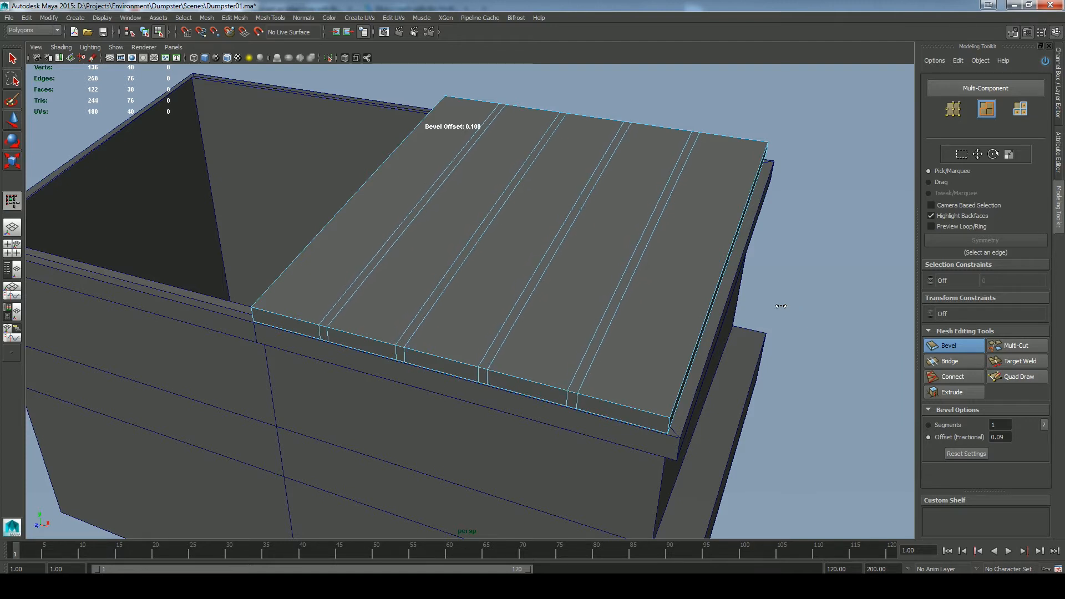
Step: Extrude the lid's five wide top faces upward, leaving narrow grooves between them
{"action": "key", "text": "F11"}
{"action": "left_click", "coordinate": [572, 274]}
{"action": "left_click", "coordinate": [570, 274], "text": "shift"}
{"action": "left_click", "coordinate": [504, 258], "text": "shift"}
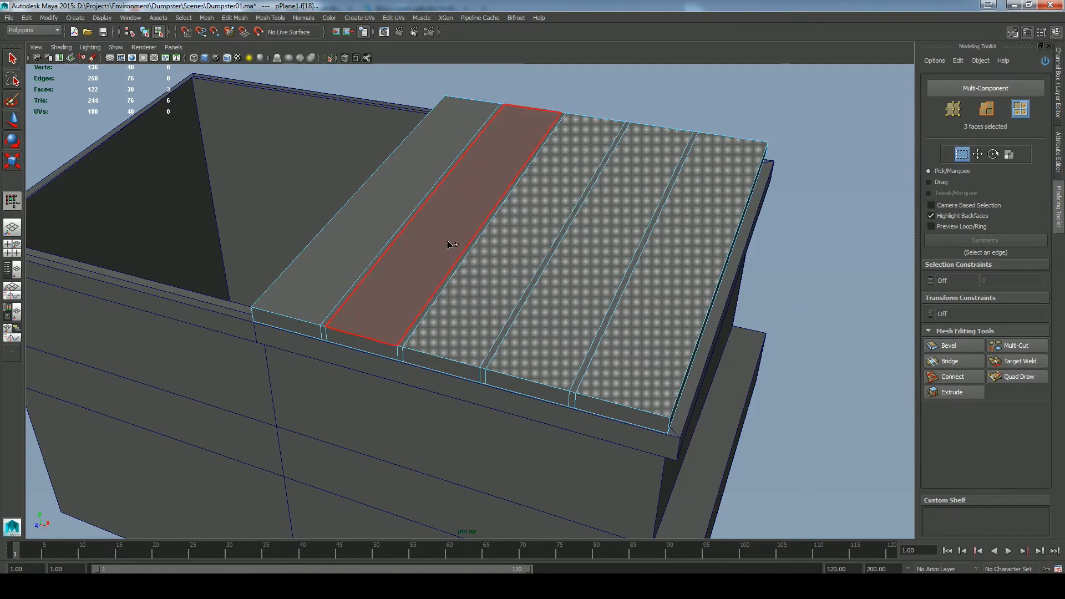
{"action": "left_click", "coordinate": [451, 245], "text": "shift"}
{"action": "left_click", "coordinate": [388, 221], "text": "shift"}
{"action": "left_click", "coordinate": [943, 392]}
{"action": "left_click_drag", "start_coordinate": [779, 290], "coordinate": [799, 301]}
Step: Try to scale the lid's five raised faces inward together as one group
{"action": "left_click_drag", "start_coordinate": [820, 383], "coordinate": [842, 383], "text": "alt"}
{"action": "middle_click", "coordinate": [842, 382]}
{"action": "left_click", "coordinate": [842, 383]}
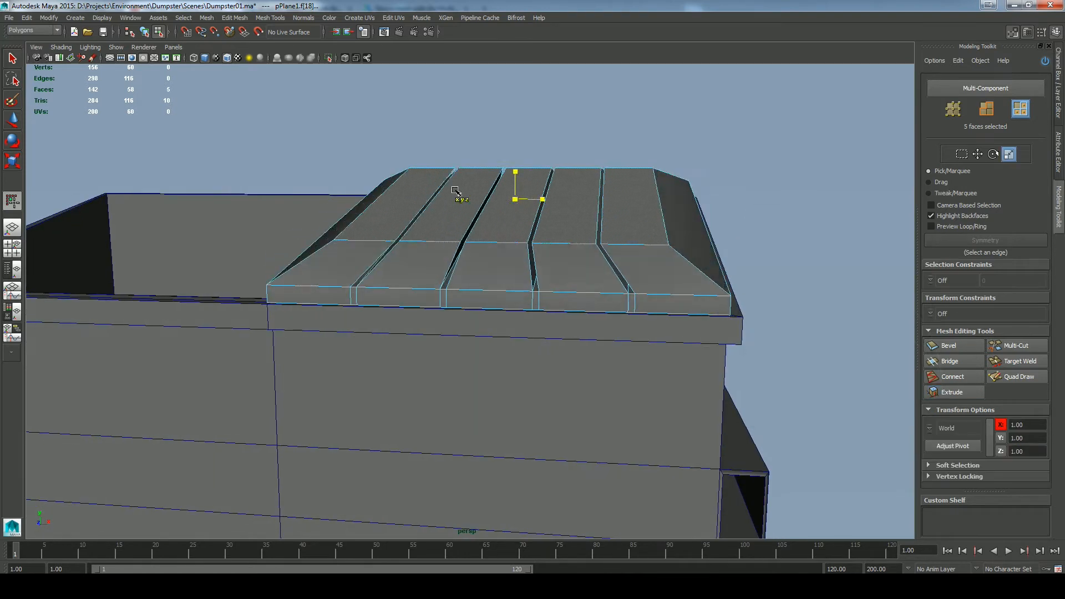
Step: Apply a component transform to the lid's five raised faces and show its channel attributes
{"action": "left_click", "coordinate": [1059, 72]}
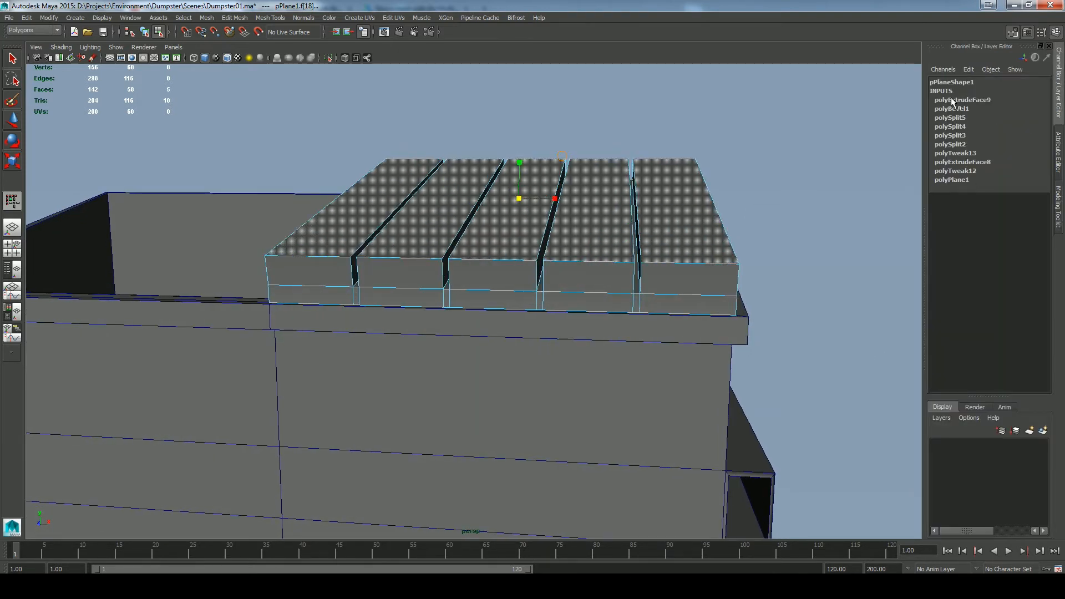
{"action": "left_click", "coordinate": [205, 17]}
{"action": "mouse_move", "coordinate": [234, 17]}
{"action": "left_click", "coordinate": [253, 67]}
Step: Try scaling the five raised faces with Local Scale X, Y and Z together, and undo the change
{"action": "left_click", "coordinate": [990, 305]}
{"action": "left_click", "coordinate": [989, 322], "text": "shift"}
{"action": "middle_click_drag", "start_coordinate": [848, 264], "coordinate": [848, 269]}
{"action": "key", "text": "ctrl+z"}
{"action": "left_click_drag", "start_coordinate": [794, 290], "coordinate": [776, 305], "text": "alt"}
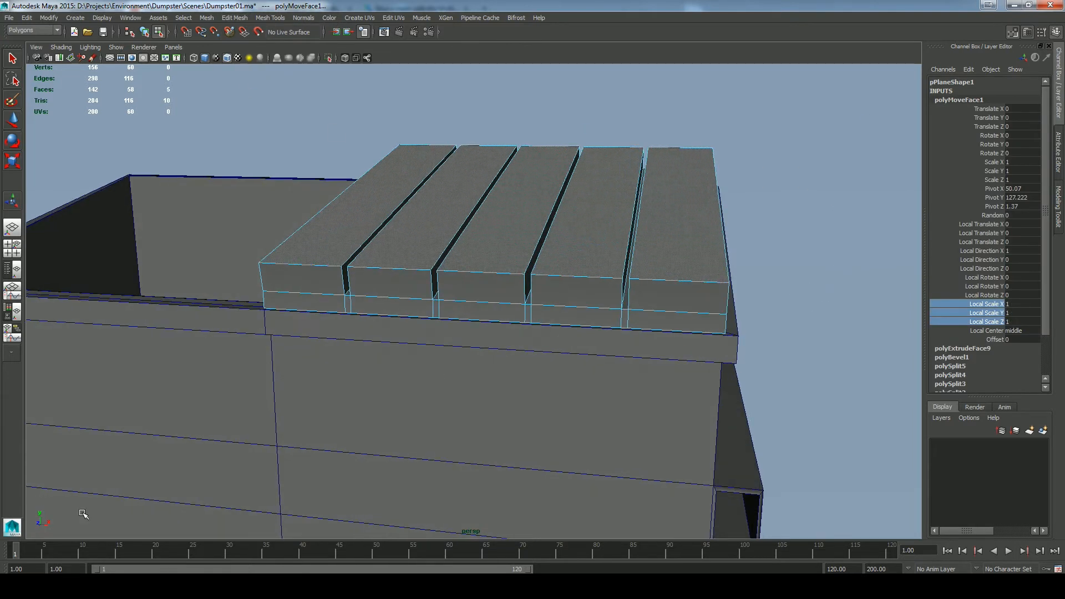
Step: Reduce only the raised faces' Local Scale X to taper the long sides of each strip
{"action": "left_click", "coordinate": [990, 304]}
{"action": "middle_click_drag", "start_coordinate": [821, 315], "coordinate": [844, 321]}
{"action": "left_click_drag", "start_coordinate": [838, 356], "coordinate": [675, 356], "text": "alt"}
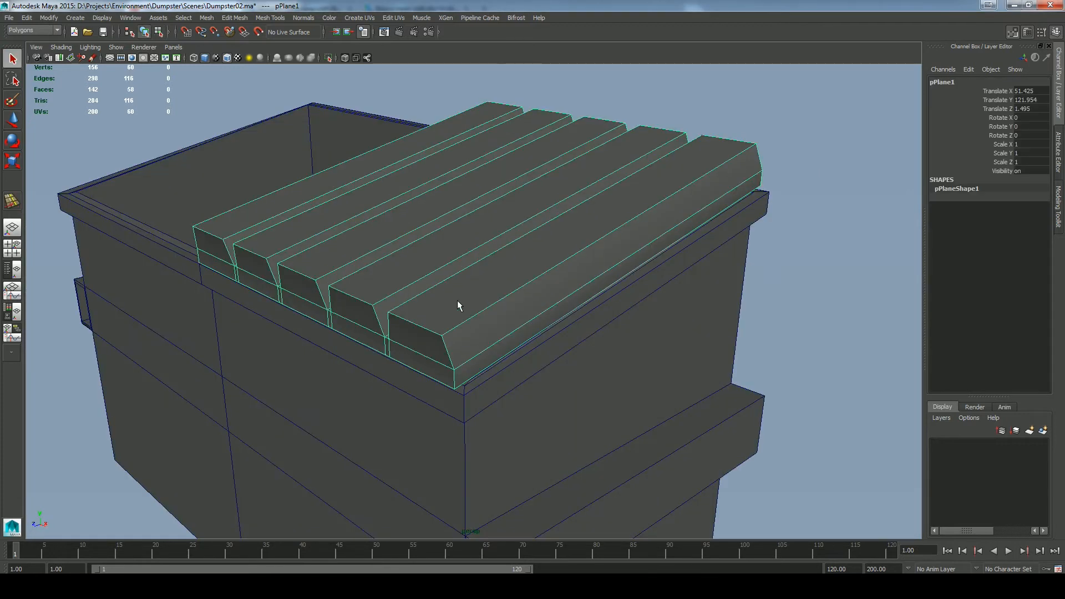
Step: Scale the lid's five raised top faces together along their length to slope the strips' front and back ends
{"action": "right_click_drag", "start_coordinate": [390, 287], "coordinate": [413, 277]}
{"action": "left_click", "coordinate": [268, 205]}
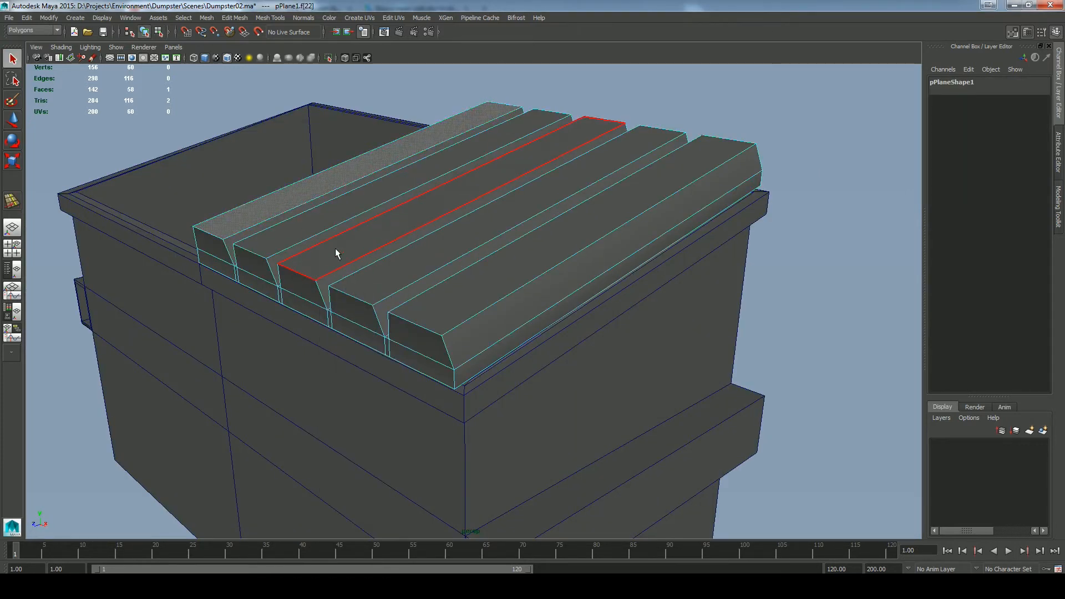
{"action": "left_click", "coordinate": [337, 251], "text": "shift"}
{"action": "left_click", "coordinate": [324, 215], "text": "shift"}
{"action": "left_click", "coordinate": [427, 255], "text": "shift"}
{"action": "left_click", "coordinate": [519, 273], "text": "shift"}
{"action": "right_click", "coordinate": [637, 299]}
{"action": "left_click", "coordinate": [697, 311]}
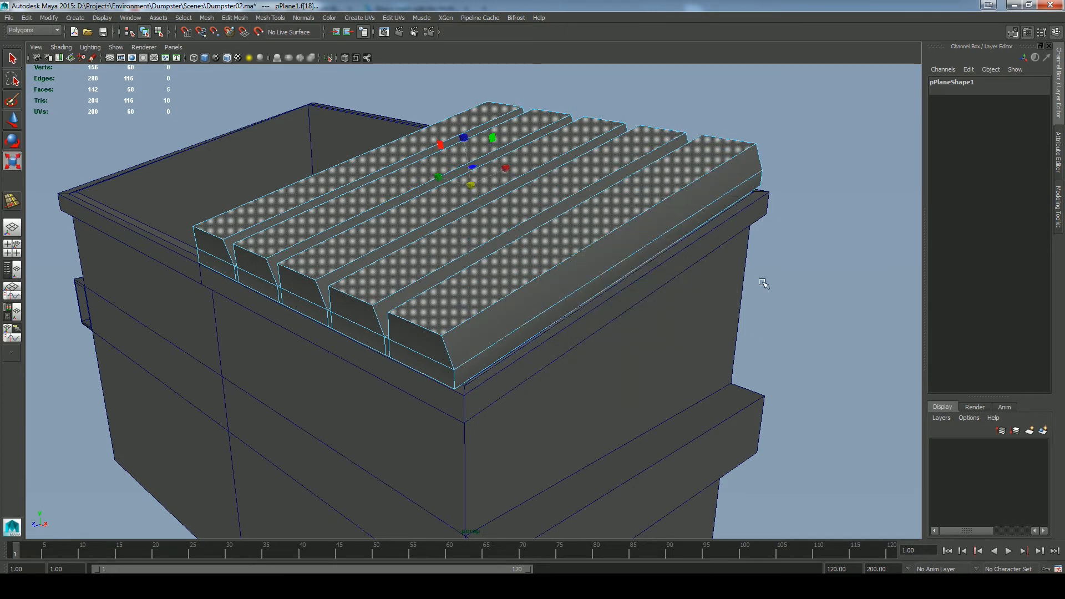
{"action": "left_click_drag", "start_coordinate": [506, 167], "coordinate": [516, 244]}
Step: Slide the five strips' back top edges toward the front with the Slide Edge tool to lengthen the back slope
{"action": "right_click", "coordinate": [613, 202]}
{"action": "left_click", "coordinate": [644, 189]}
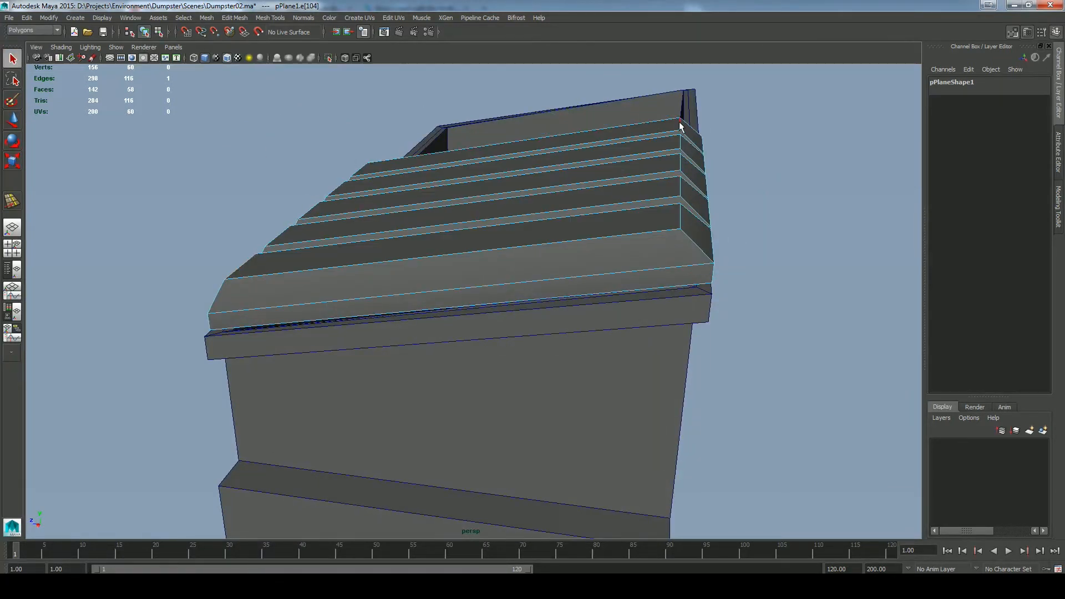
{"action": "left_click", "coordinate": [681, 145]}
{"action": "left_click", "coordinate": [235, 18]}
{"action": "left_click", "coordinate": [307, 226]}
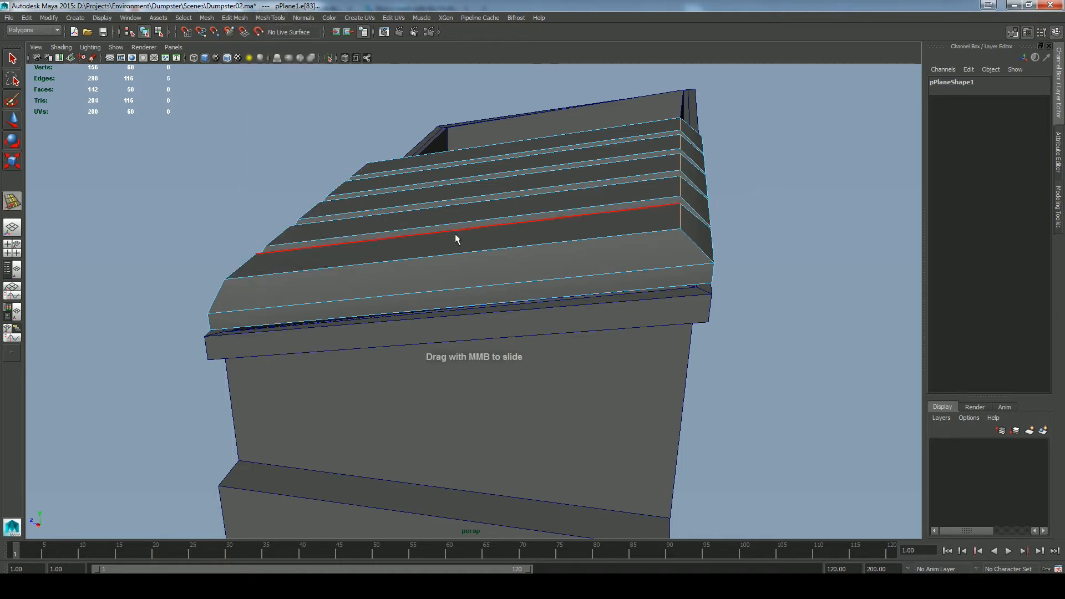
{"action": "middle_click_drag", "start_coordinate": [665, 200], "coordinate": [662, 202]}
{"action": "left_click_drag", "start_coordinate": [817, 301], "coordinate": [767, 315], "text": "alt"}
Step: Move the lid's bottom vertices at the back and front along Y in the side view to close the gap above the lip
{"action": "key", "text": "space"}
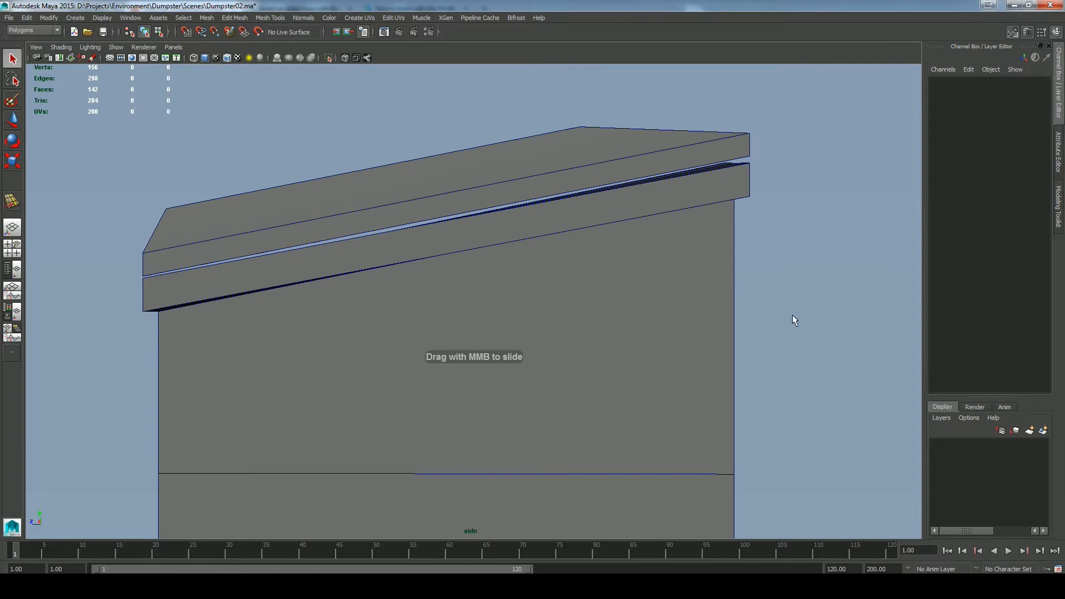
{"action": "key", "text": "space"}
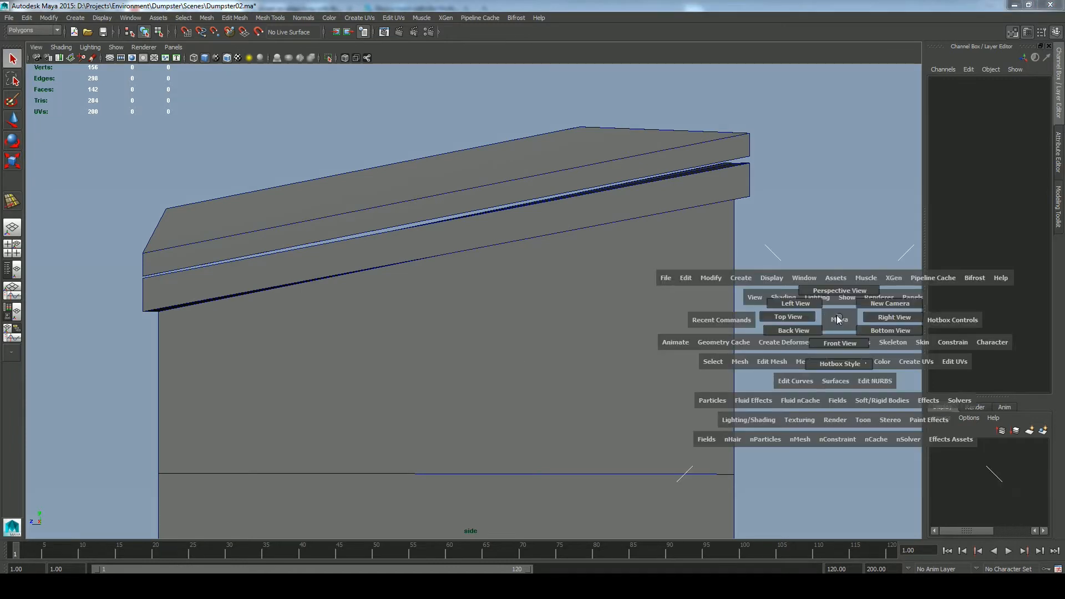
{"action": "right_click_drag", "start_coordinate": [791, 288], "coordinate": [637, 167], "text": "alt"}
{"action": "left_click", "coordinate": [379, 198]}
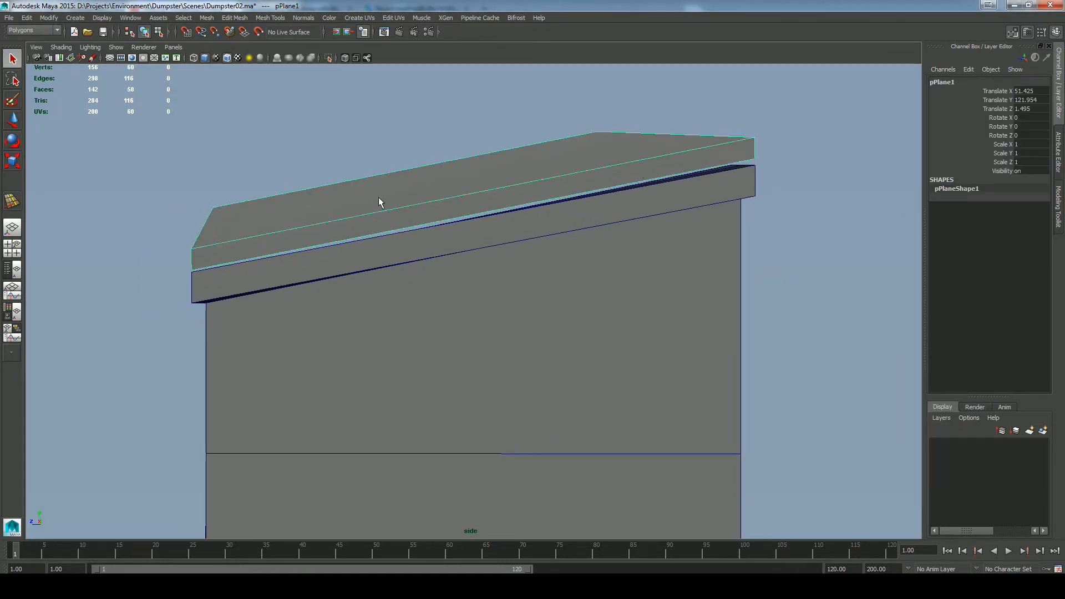
{"action": "left_click", "coordinate": [194, 55]}
{"action": "right_click_drag", "start_coordinate": [380, 197], "coordinate": [338, 198]}
{"action": "left_click_drag", "start_coordinate": [763, 152], "coordinate": [746, 166]}
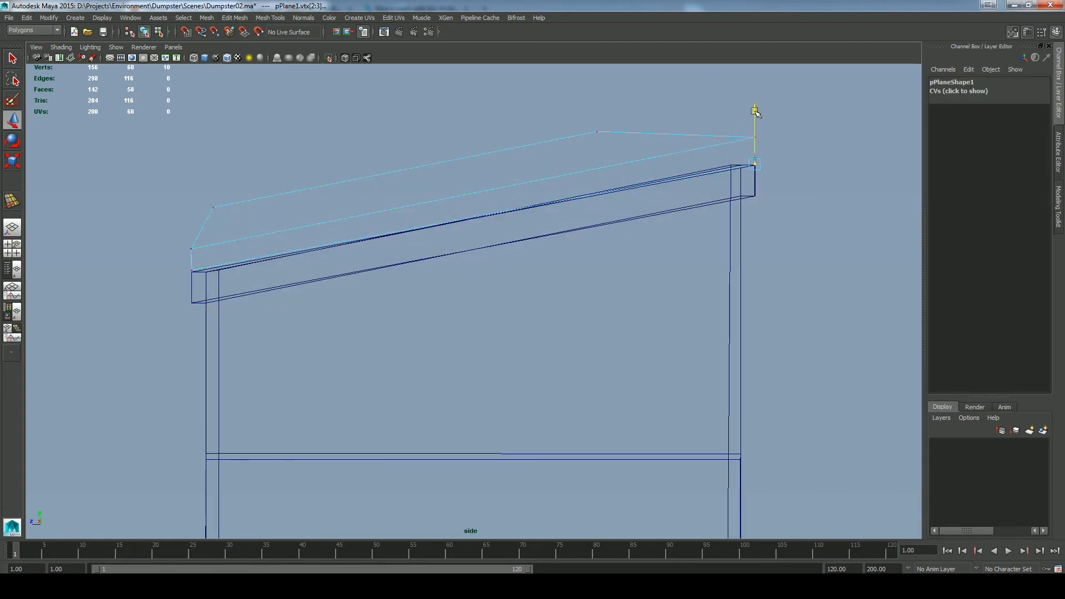
{"action": "key", "text": "5"}
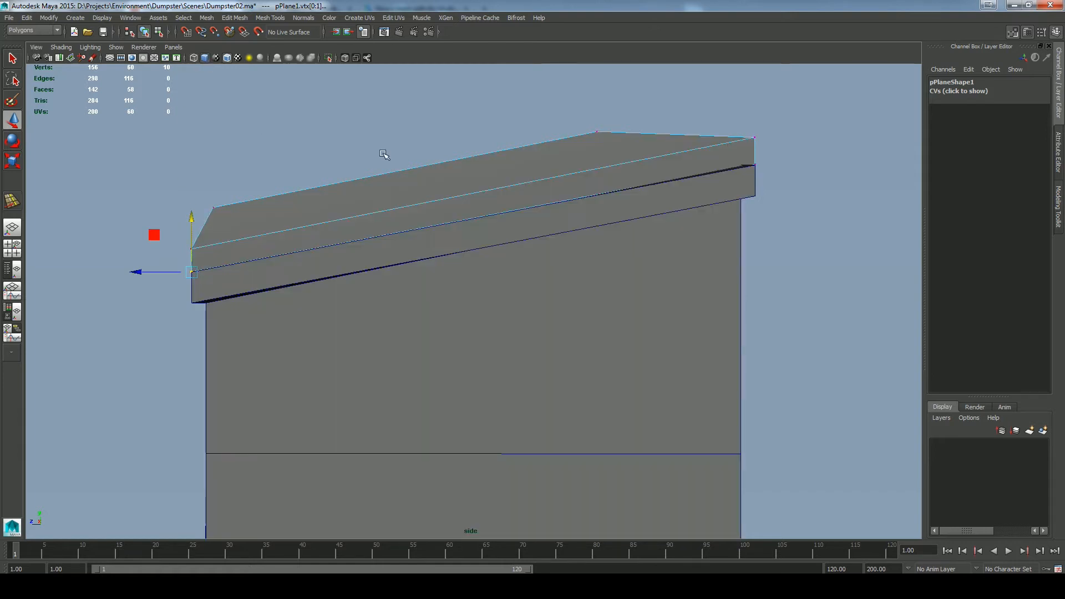
{"action": "left_click_drag", "start_coordinate": [192, 220], "coordinate": [189, 215]}
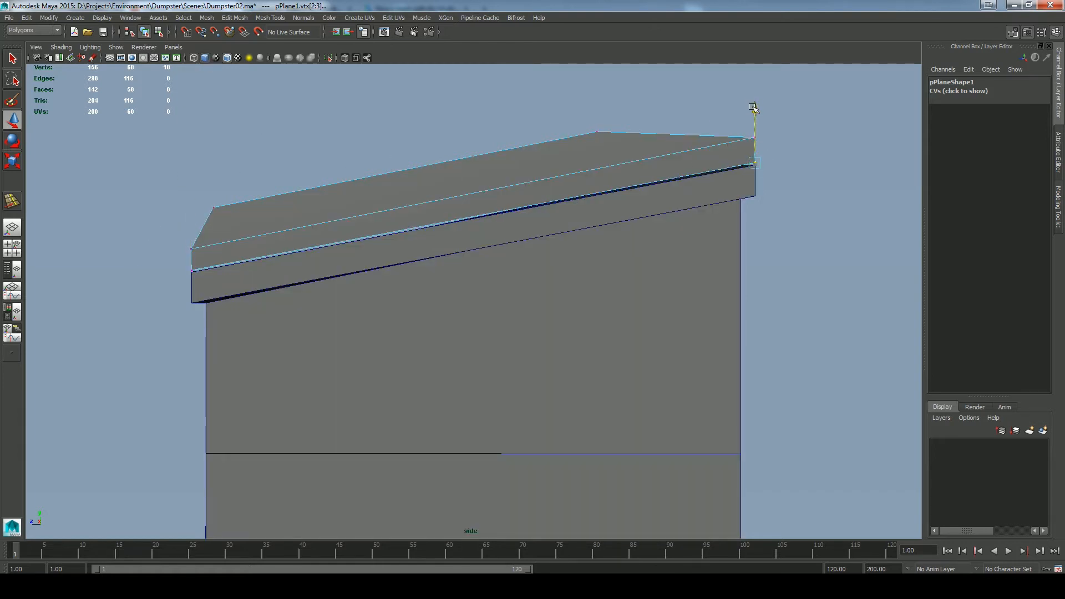
Step: Isolate the dumpster body in the side view and adjust the lip's top vertices at the back along Y
{"action": "right_click_drag", "start_coordinate": [518, 179], "coordinate": [560, 163]}
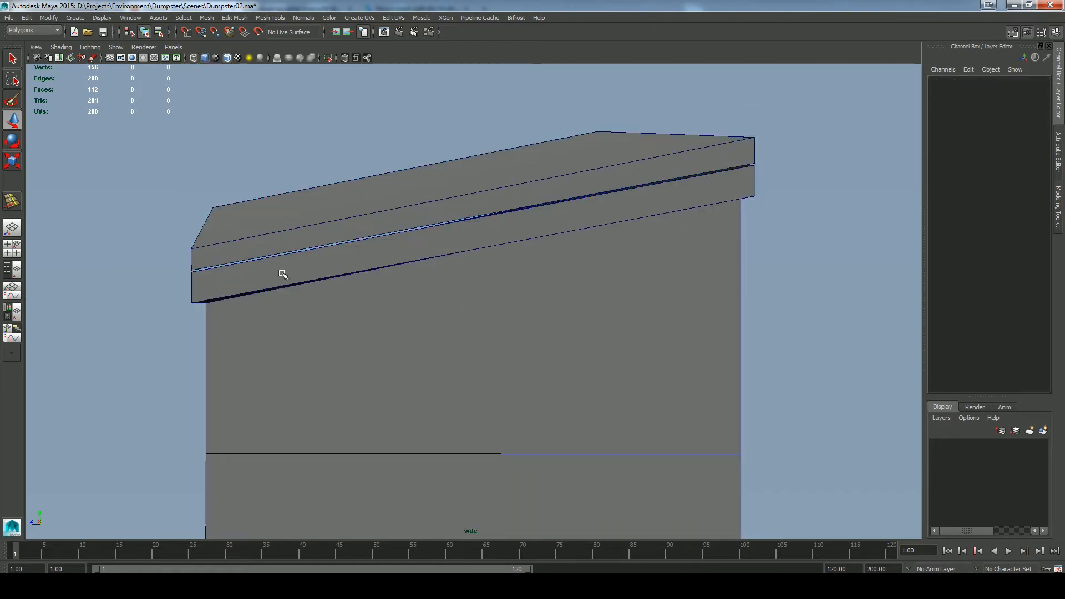
{"action": "left_click_drag", "start_coordinate": [281, 274], "coordinate": [310, 311]}
{"action": "left_click", "coordinate": [328, 57]}
{"action": "right_click_drag", "start_coordinate": [643, 203], "coordinate": [703, 183]}
{"action": "left_click_drag", "start_coordinate": [719, 157], "coordinate": [733, 170]}
{"action": "left_click_drag", "start_coordinate": [730, 109], "coordinate": [728, 112]}
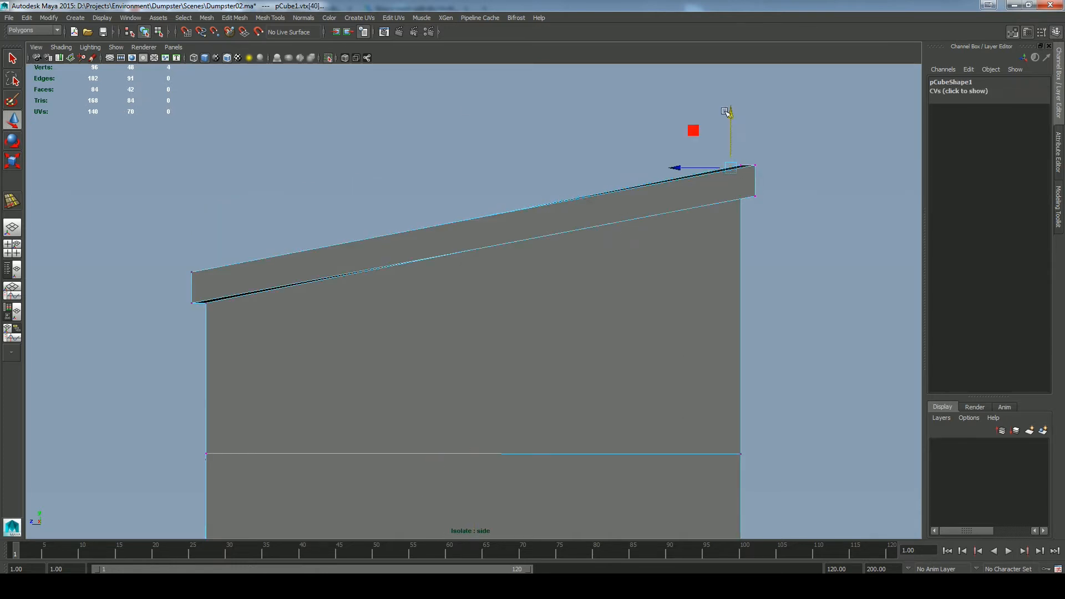
Step: Adjust the lip's remaining front and back top vertices along Y in wireframe, and return to the full shaded scene
{"action": "left_click", "coordinate": [193, 58]}
{"action": "left_click_drag", "start_coordinate": [744, 155], "coordinate": [741, 171]}
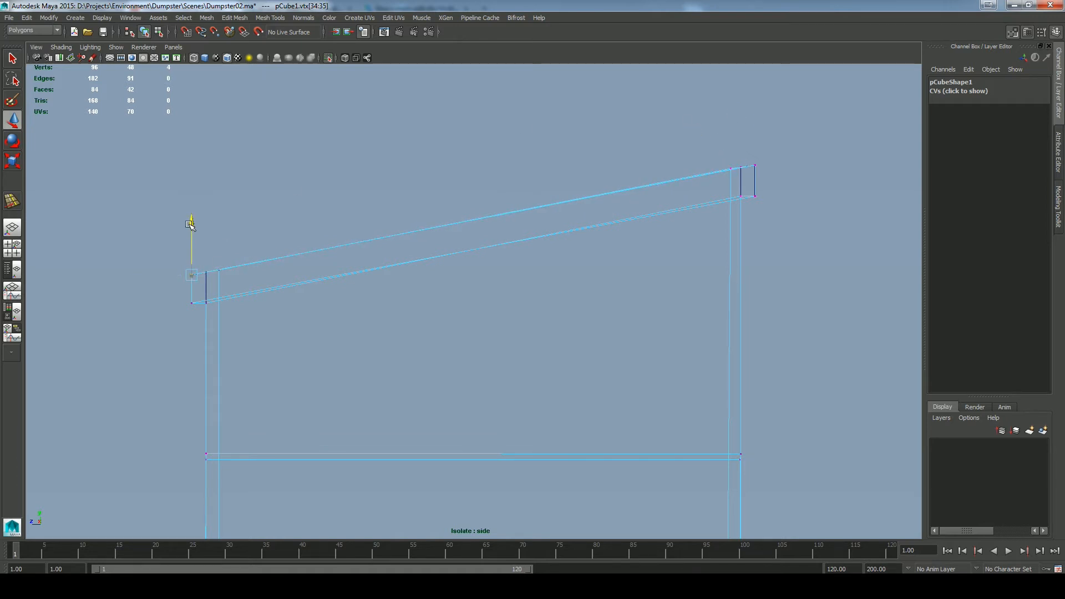
{"action": "left_click_drag", "start_coordinate": [714, 158], "coordinate": [733, 175]}
{"action": "left_click", "coordinate": [613, 170]}
{"action": "key", "text": "space"}
{"action": "left_click_drag", "start_coordinate": [589, 167], "coordinate": [499, 152]}
{"action": "left_click", "coordinate": [205, 57]}
{"action": "mouse_move", "coordinate": [622, 233]}
{"action": "left_mouse_down", "text": "alt"}
{"action": "mouse_move", "coordinate": [702, 241]}
{"action": "mouse_move", "coordinate": [656, 262]}
{"action": "mouse_move", "coordinate": [732, 245]}
{"action": "mouse_move", "coordinate": [639, 216]}
{"action": "left_mouse_up", "text": "alt"}
{"action": "scroll", "coordinate": [656, 261], "scroll_direction": "up", "scroll_amount": 3}
{"action": "left_click", "coordinate": [722, 214]}
{"action": "left_click", "coordinate": [327, 57]}
Step: Lower the lid to about Translate Y 121.75 and align its front bottom vertices with the lip in the side view
{"action": "left_click", "coordinate": [639, 216]}
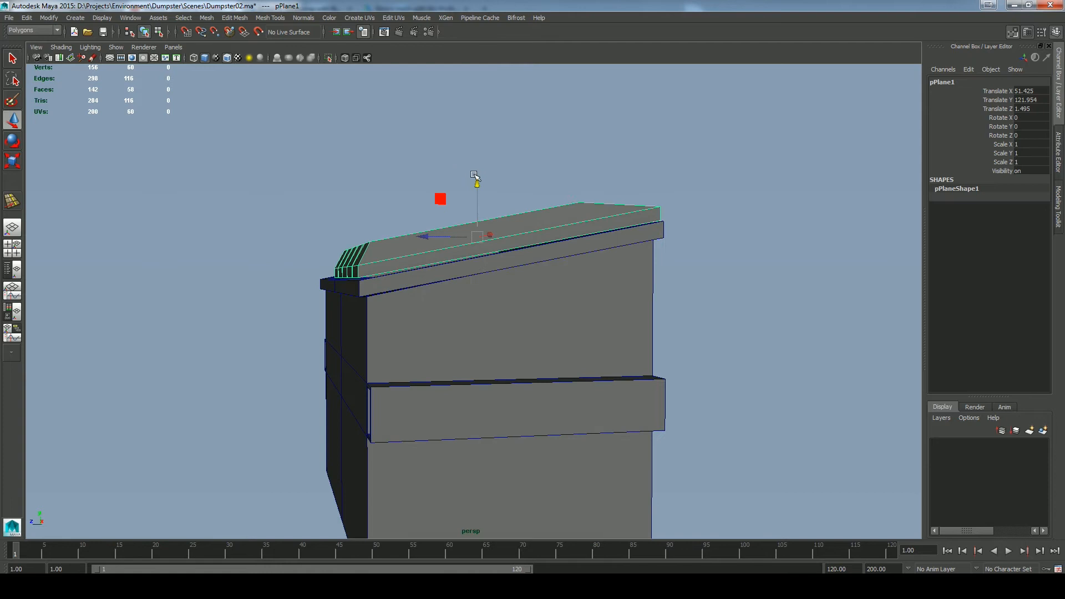
{"action": "key", "text": "space"}
{"action": "left_click_drag", "start_coordinate": [533, 147], "coordinate": [587, 152]}
{"action": "left_click_drag", "start_coordinate": [463, 132], "coordinate": [464, 134]}
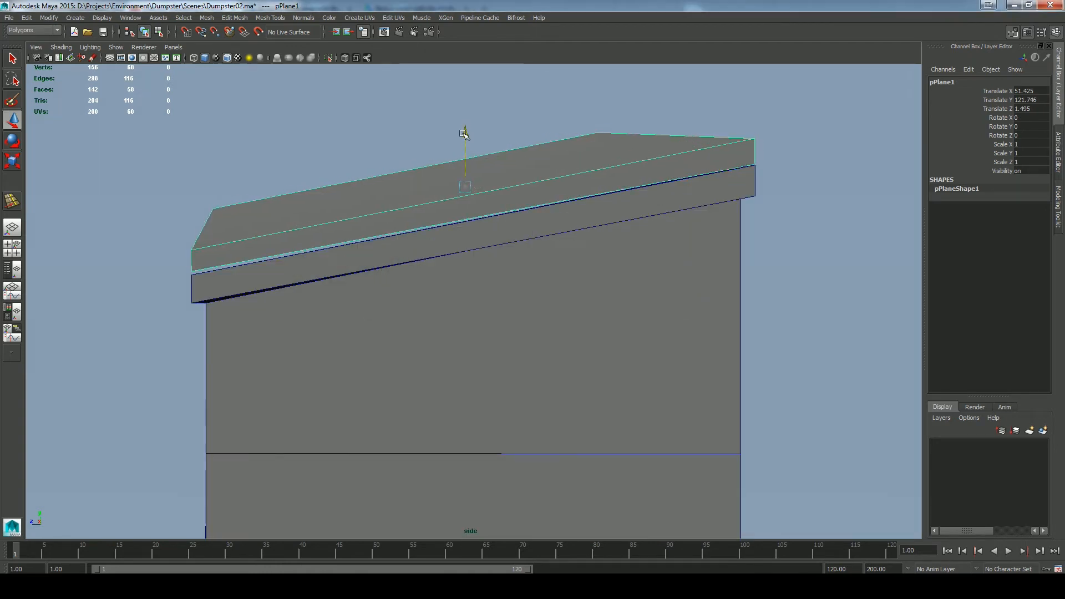
{"action": "left_click_drag", "start_coordinate": [215, 262], "coordinate": [176, 284]}
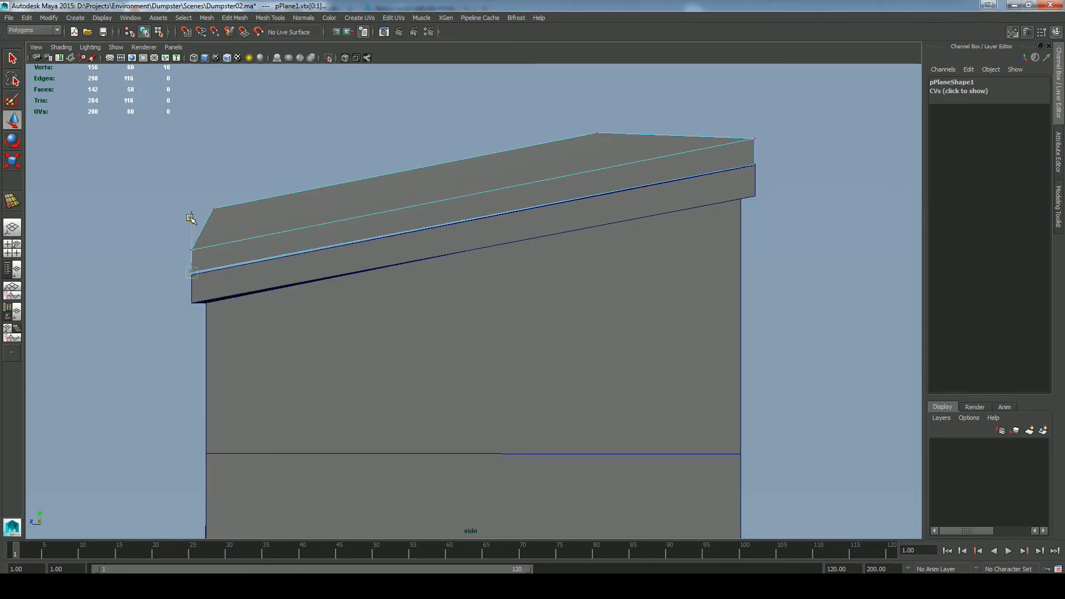
{"action": "right_click_drag", "start_coordinate": [231, 236], "coordinate": [278, 220]}
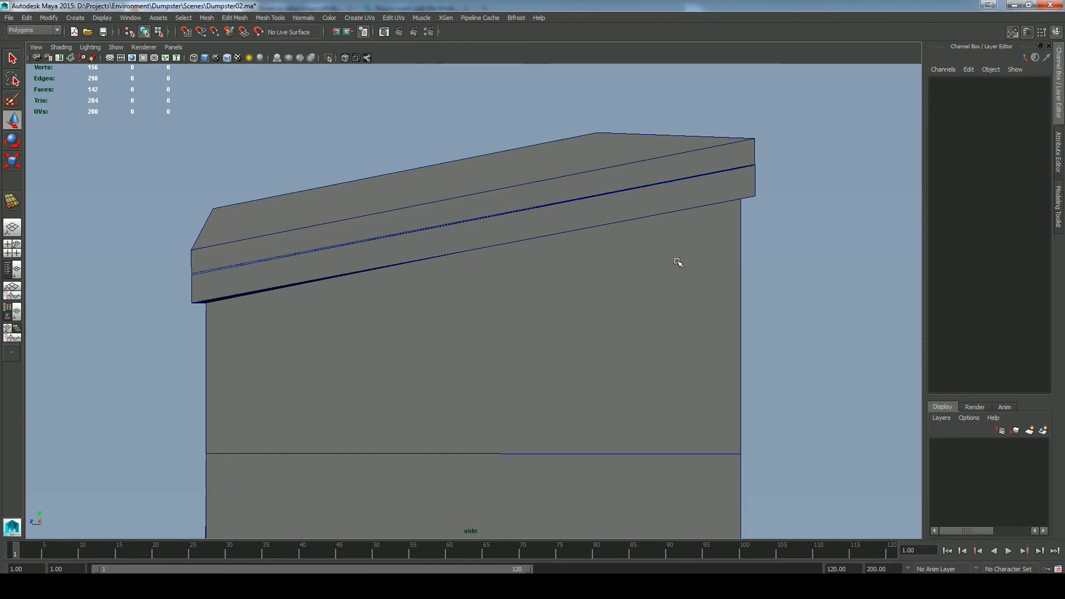
Step: Move the lid's back vertices slightly toward the front along Z to make room behind the lid
{"action": "left_click", "coordinate": [739, 147]}
{"action": "key", "text": "F9"}
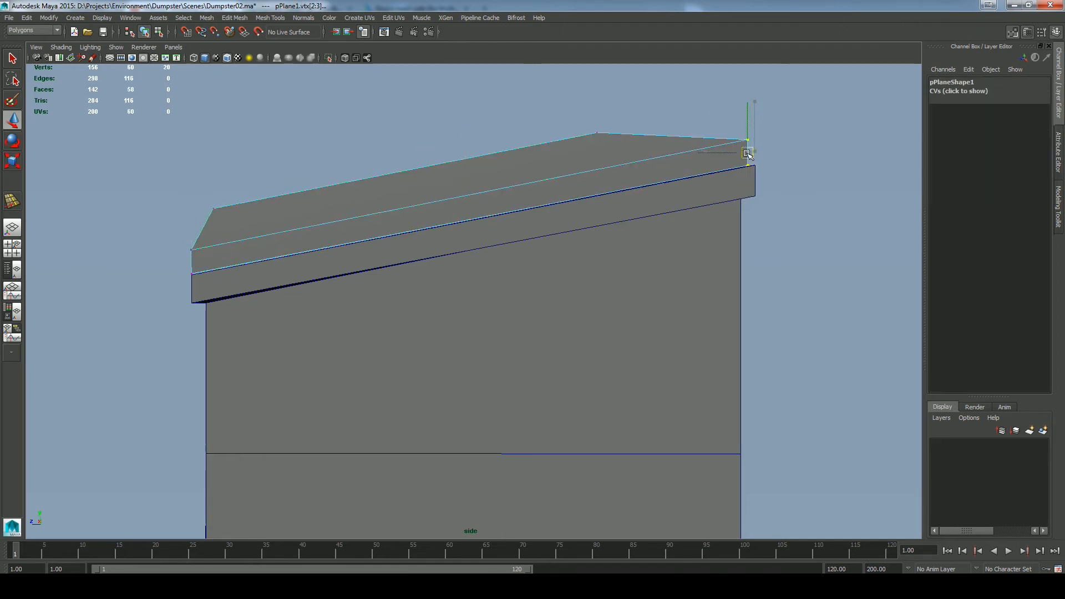
{"action": "right_click_drag", "start_coordinate": [701, 154], "coordinate": [763, 153]}
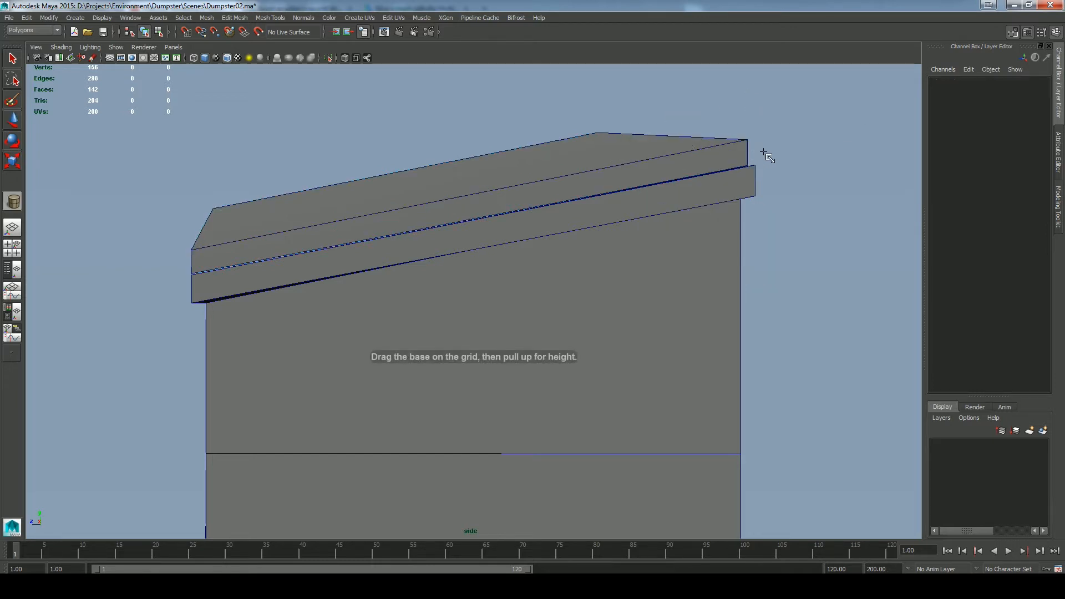
Step: Draw a polygon cylinder at the lid's back edge in the side view with Subdivisions Axis 12 and position it
{"action": "mouse_move", "coordinate": [761, 152]}
{"action": "left_mouse_down"}
{"action": "mouse_move", "coordinate": [779, 163]}
{"action": "mouse_move", "coordinate": [798, 147]}
{"action": "mouse_move", "coordinate": [763, 148]}
{"action": "left_mouse_up"}
{"action": "left_click", "coordinate": [938, 207]}
{"action": "left_click", "coordinate": [1027, 233]}
{"action": "type", "text": "12"}
{"action": "key", "text": "Return"}
{"action": "left_click_drag", "start_coordinate": [763, 94], "coordinate": [763, 101]}
{"action": "left_click", "coordinate": [799, 128]}
Step: Change the cylinder's Subdivisions Axis to 8, settling on 10
{"action": "left_click", "coordinate": [771, 157]}
{"action": "double_click", "coordinate": [977, 205]}
{"action": "type", "text": "8"}
{"action": "key", "text": "Return"}
{"action": "type", "text": "1"}
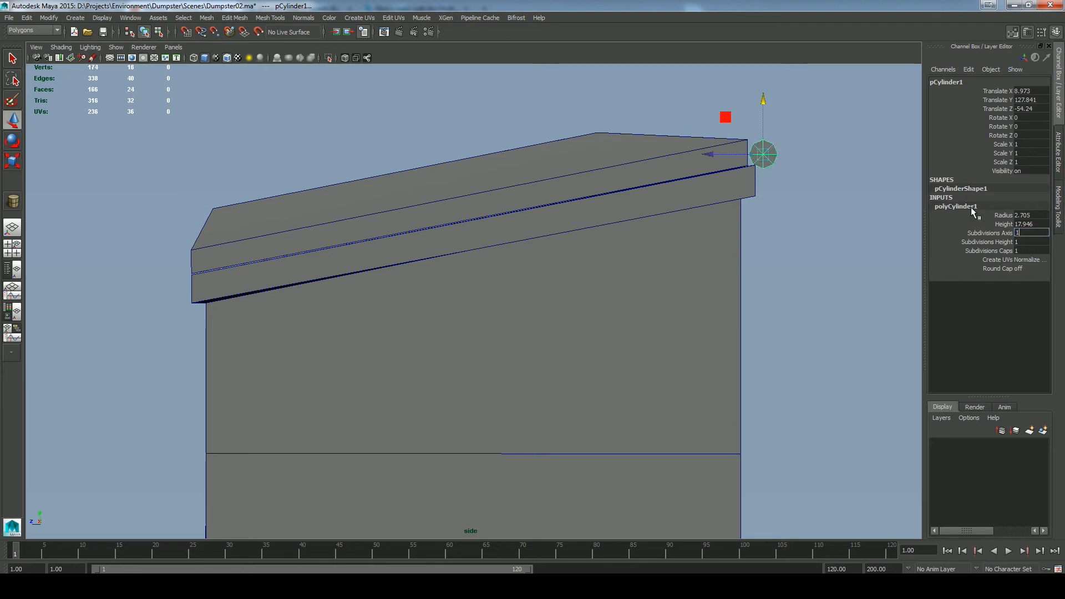
{"action": "middle_click_drag", "start_coordinate": [830, 189], "coordinate": [775, 260], "text": "shift"}
{"action": "key", "text": "ctrl+z"}
{"action": "scroll", "coordinate": [775, 252], "scroll_direction": "up", "scroll_amount": 2}
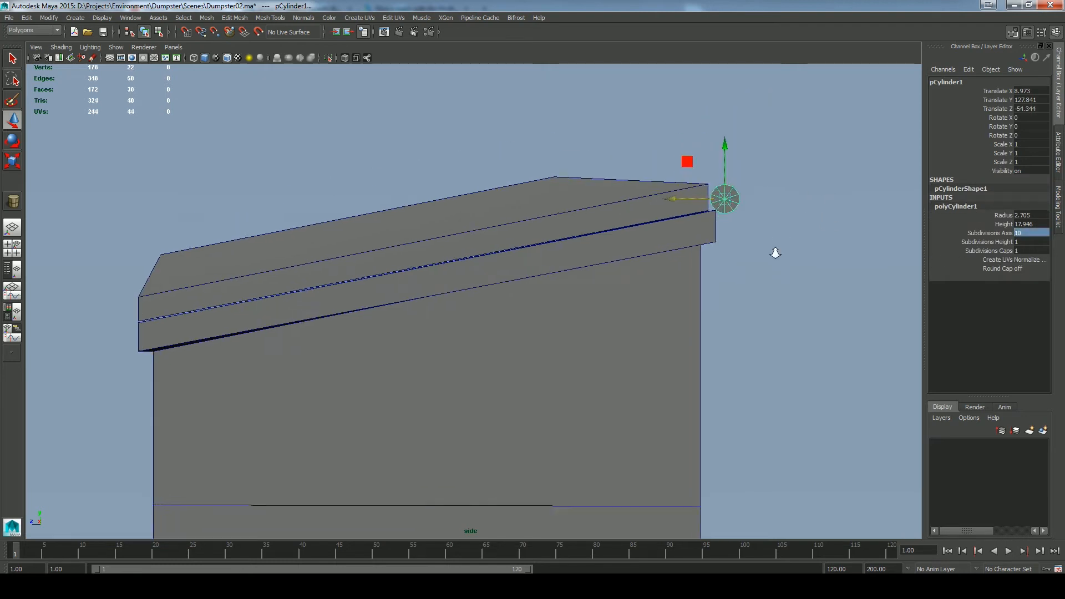
Step: Position the cylinder against the lid's back edge and stretch it along X to the lid's outer side
{"action": "left_click_drag", "start_coordinate": [782, 178], "coordinate": [783, 172]}
{"action": "key", "text": "space"}
{"action": "key", "text": "space"}
{"action": "key", "text": "space"}
{"action": "left_click_drag", "start_coordinate": [785, 238], "coordinate": [466, 320]}
{"action": "key", "text": "w"}
{"action": "left_click_drag", "start_coordinate": [460, 278], "coordinate": [626, 406], "text": "alt"}
{"action": "left_click_drag", "start_coordinate": [645, 451], "coordinate": [624, 364], "text": "alt"}
Step: Move the cylinder's inner-end vertices along X in the top view to line up with the lid's inner edge
{"action": "right_click_drag", "start_coordinate": [627, 309], "coordinate": [581, 308]}
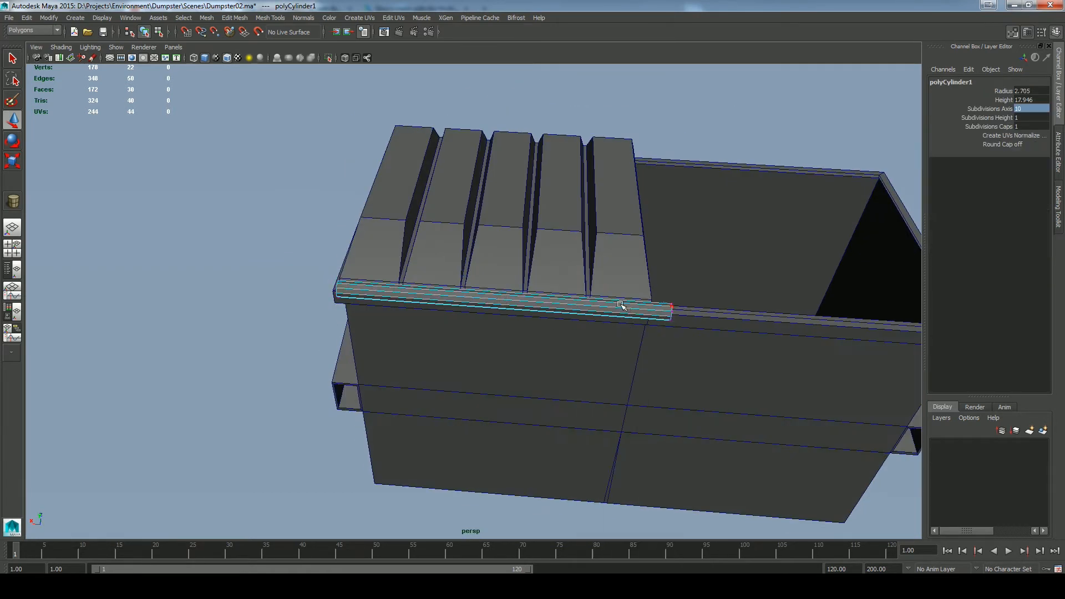
{"action": "left_click_drag", "start_coordinate": [621, 305], "coordinate": [698, 362]}
{"action": "key", "text": "space"}
{"action": "left_click_drag", "start_coordinate": [632, 361], "coordinate": [629, 351]}
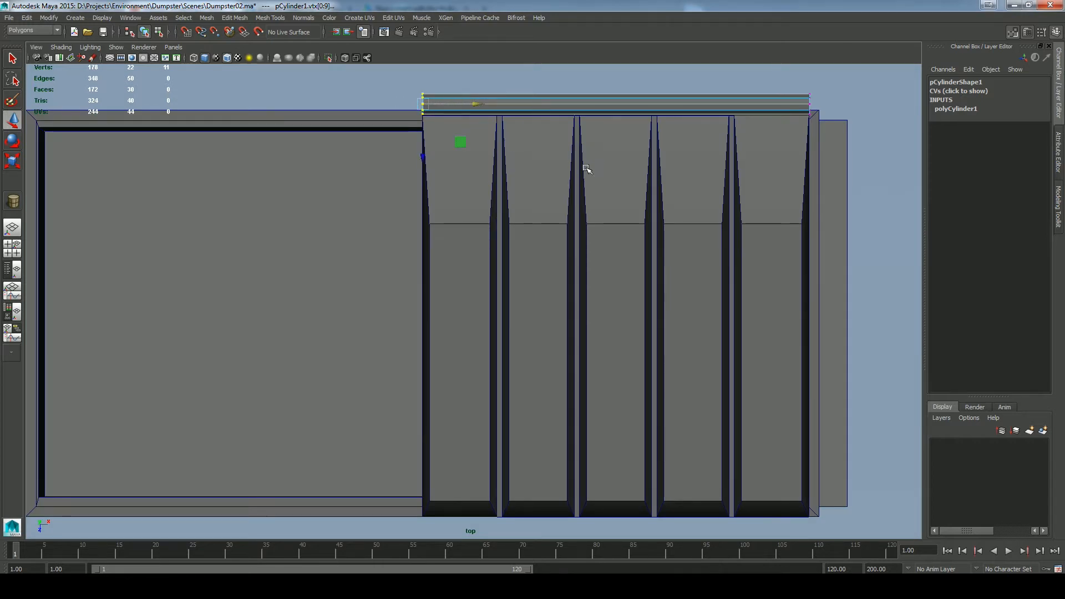
{"action": "key", "text": "space"}
{"action": "left_click_drag", "start_coordinate": [580, 288], "coordinate": [559, 197]}
{"action": "mouse_move", "coordinate": [565, 355]}
{"action": "left_mouse_down", "text": "alt"}
{"action": "mouse_move", "coordinate": [620, 397]}
{"action": "mouse_move", "coordinate": [582, 355]}
{"action": "left_mouse_up", "text": "alt"}
{"action": "right_click_drag", "start_coordinate": [560, 250], "coordinate": [609, 238]}
{"action": "left_click", "coordinate": [737, 388]}
Step: Delete the lid's side face on the inner side at the dumpster's centre
{"action": "left_click_drag", "start_coordinate": [737, 388], "coordinate": [587, 294], "text": "alt"}
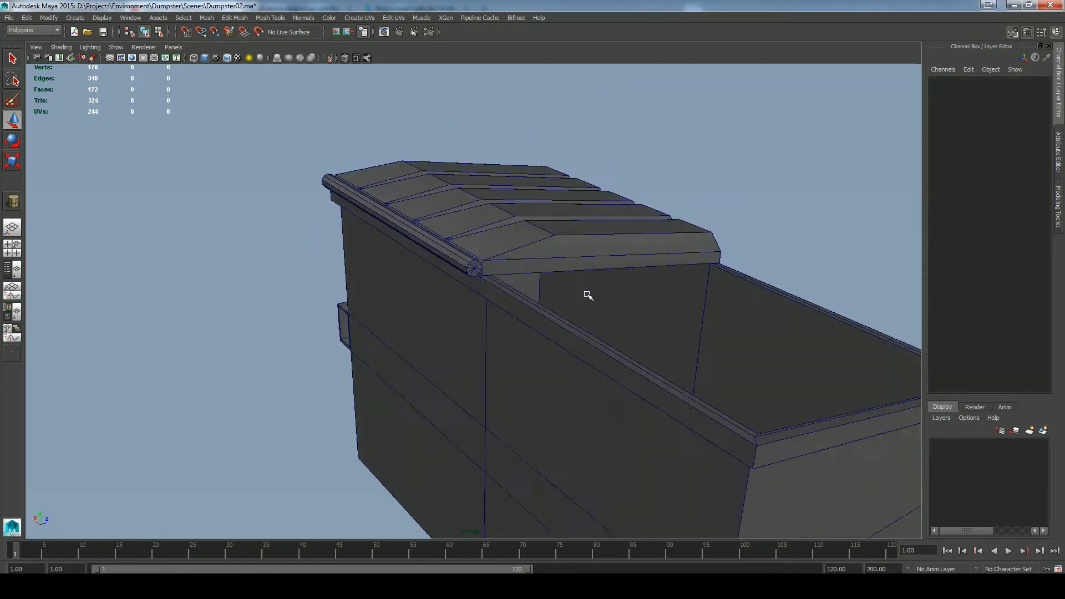
{"action": "left_click", "coordinate": [622, 251]}
{"action": "key", "text": "F11"}
{"action": "left_click", "coordinate": [622, 253]}
{"action": "left_click", "coordinate": [708, 276]}
{"action": "mouse_move", "coordinate": [798, 255]}
{"action": "left_mouse_down", "text": "alt"}
{"action": "mouse_move", "coordinate": [784, 221]}
{"action": "mouse_move", "coordinate": [718, 216]}
{"action": "mouse_move", "coordinate": [798, 255]}
{"action": "left_mouse_up", "text": "alt"}
{"action": "right_click_drag", "start_coordinate": [471, 340], "coordinate": [527, 333], "text": "alt"}
Step: Delete the cap faces at the cylinder's inner end
{"action": "left_click_drag", "start_coordinate": [521, 199], "coordinate": [387, 253]}
{"action": "left_click", "coordinate": [387, 252]}
{"action": "right_click_drag", "start_coordinate": [438, 233], "coordinate": [483, 218]}
{"action": "left_click", "coordinate": [368, 254]}
{"action": "right_click_drag", "start_coordinate": [369, 255], "coordinate": [368, 281]}
{"action": "double_click", "coordinate": [374, 250]}
{"action": "left_click_drag", "start_coordinate": [345, 280], "coordinate": [414, 190], "text": "alt"}
{"action": "left_click", "coordinate": [490, 307]}
{"action": "right_click_drag", "start_coordinate": [490, 308], "coordinate": [355, 308], "text": "alt"}
{"action": "left_click_drag", "start_coordinate": [355, 308], "coordinate": [499, 305], "text": "alt"}
{"action": "right_click_drag", "start_coordinate": [549, 214], "coordinate": [598, 200]}
{"action": "left_click_drag", "start_coordinate": [621, 233], "coordinate": [789, 331], "text": "alt"}
Step: Turn off the wireframe overlay and soften the cylinder's edge normals
{"action": "left_click", "coordinate": [789, 331]}
{"action": "left_click", "coordinate": [226, 58]}
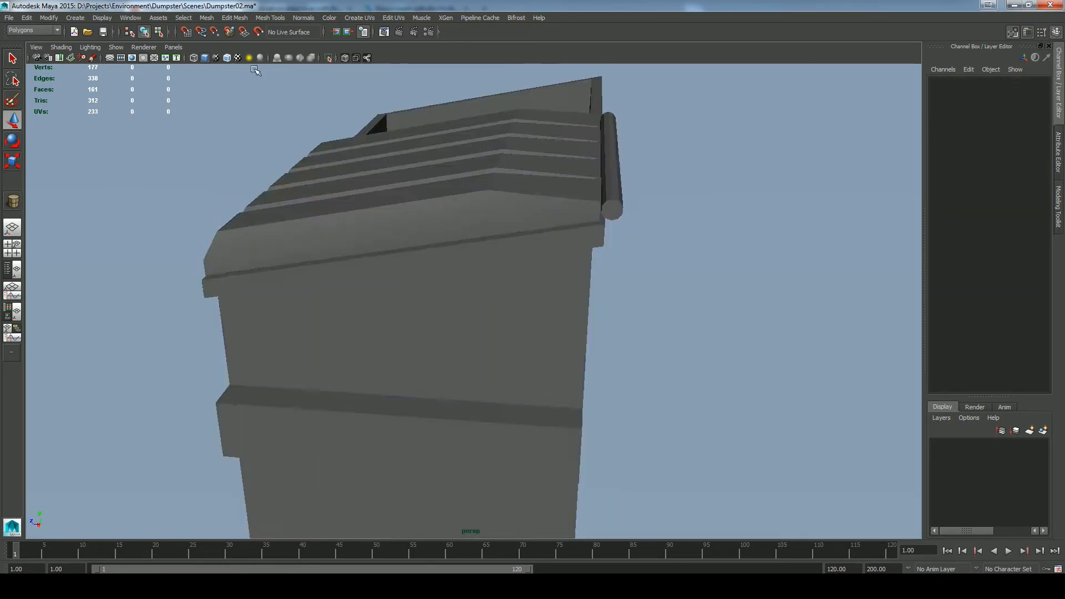
{"action": "left_click_drag", "start_coordinate": [255, 69], "coordinate": [587, 202], "text": "alt"}
{"action": "left_click", "coordinate": [587, 202]}
{"action": "left_click", "coordinate": [305, 17]}
{"action": "left_click", "coordinate": [315, 122]}
{"action": "right_click_drag", "start_coordinate": [579, 216], "coordinate": [615, 186]}
{"action": "left_click", "coordinate": [782, 299]}
Step: Harden the edge loop around the cylinder's outer end cap
{"action": "left_click_drag", "start_coordinate": [782, 299], "coordinate": [621, 341], "text": "alt"}
{"action": "scroll", "coordinate": [621, 341], "scroll_direction": "up", "scroll_amount": 4}
{"action": "left_click", "coordinate": [444, 322]}
{"action": "right_click_drag", "start_coordinate": [451, 321], "coordinate": [452, 283]}
{"action": "double_click", "coordinate": [429, 336]}
{"action": "left_click", "coordinate": [303, 17]}
{"action": "left_click", "coordinate": [315, 123]}
{"action": "left_click_drag", "start_coordinate": [464, 308], "coordinate": [672, 285], "text": "alt"}
{"action": "left_click", "coordinate": [768, 342]}
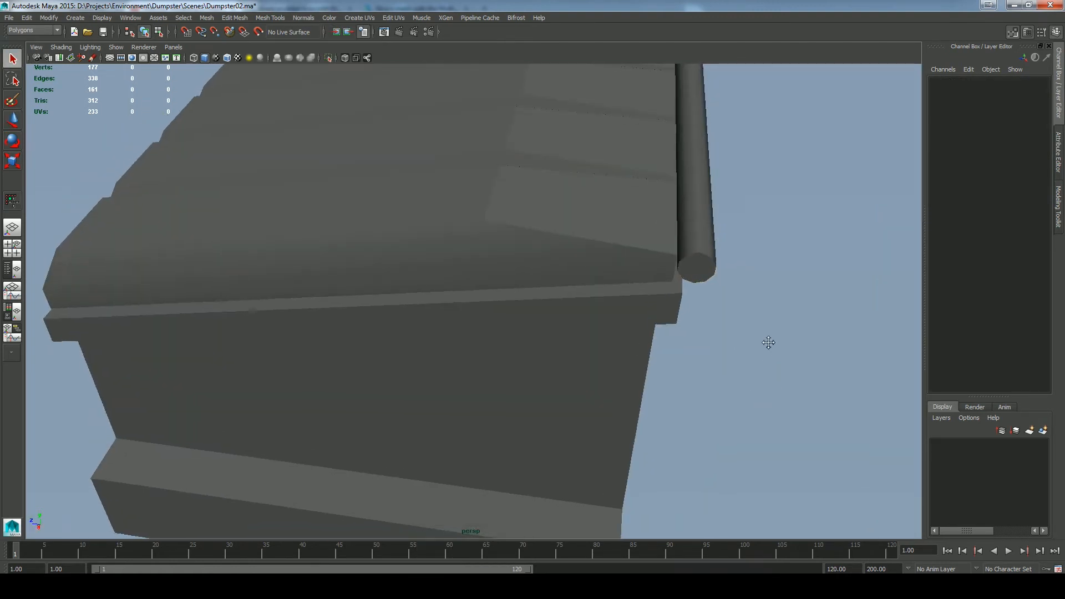
Step: Extrude the ten faces of the cylinder's outer end cap outward with a Local Z of 2.70
{"action": "left_click_drag", "start_coordinate": [768, 342], "coordinate": [706, 368], "text": "alt"}
{"action": "left_click", "coordinate": [607, 299]}
{"action": "right_click_drag", "start_coordinate": [607, 300], "coordinate": [602, 295]}
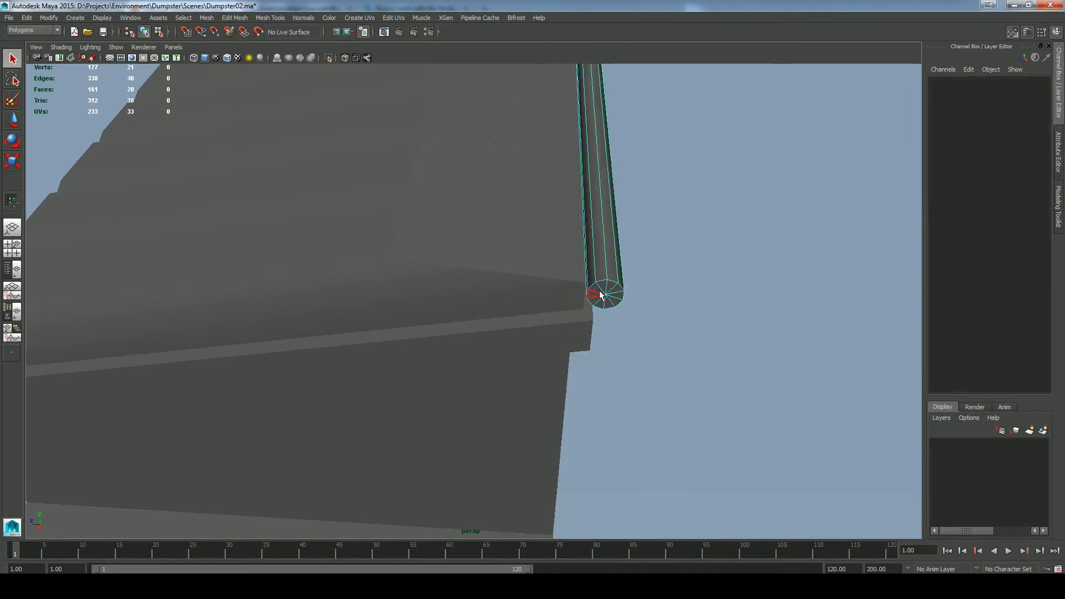
{"action": "left_click_drag", "start_coordinate": [601, 295], "coordinate": [618, 297]}
{"action": "key", "text": "f"}
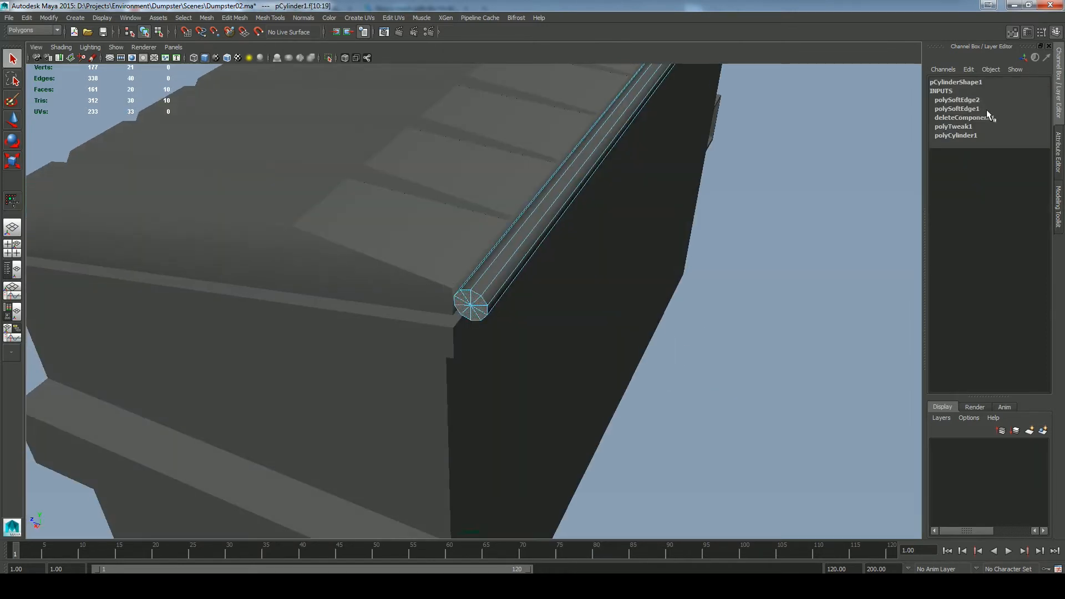
{"action": "left_click", "coordinate": [1058, 207]}
{"action": "left_click", "coordinate": [947, 393]}
{"action": "left_click_drag", "start_coordinate": [689, 388], "coordinate": [785, 404]}
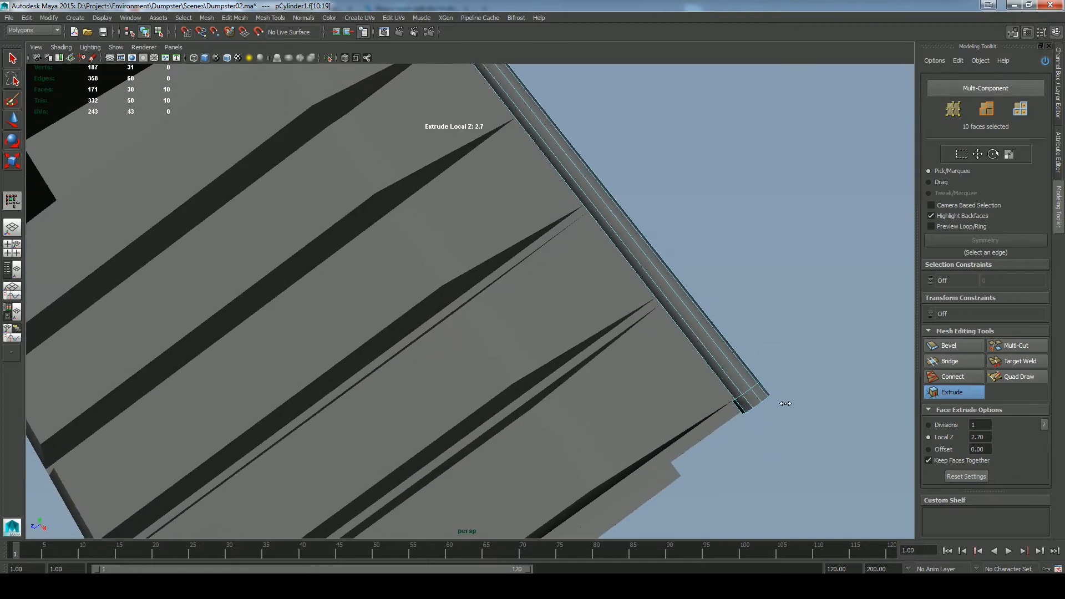
Step: Adjust the cap extrusion to a Local Z of 2.43 in the top view, flush with the lip's outer edge
{"action": "key", "text": "space"}
{"action": "left_click_drag", "start_coordinate": [785, 353], "coordinate": [742, 340]}
{"action": "key", "text": "f"}
{"action": "right_click_drag", "start_coordinate": [564, 243], "coordinate": [505, 225], "text": "alt"}
{"action": "left_click_drag", "start_coordinate": [537, 256], "coordinate": [528, 257]}
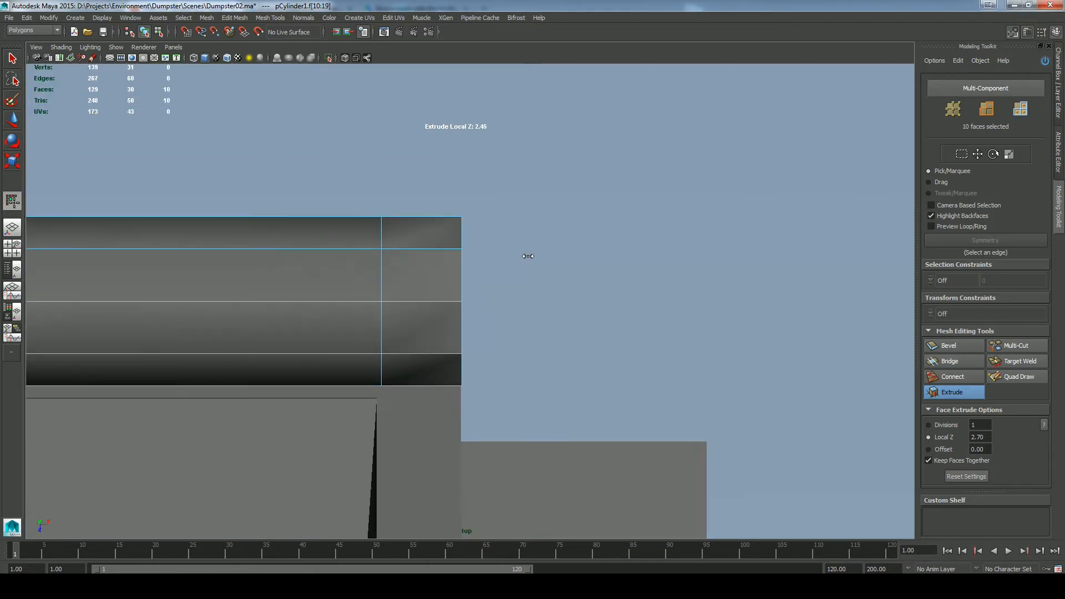
{"action": "key", "text": "space"}
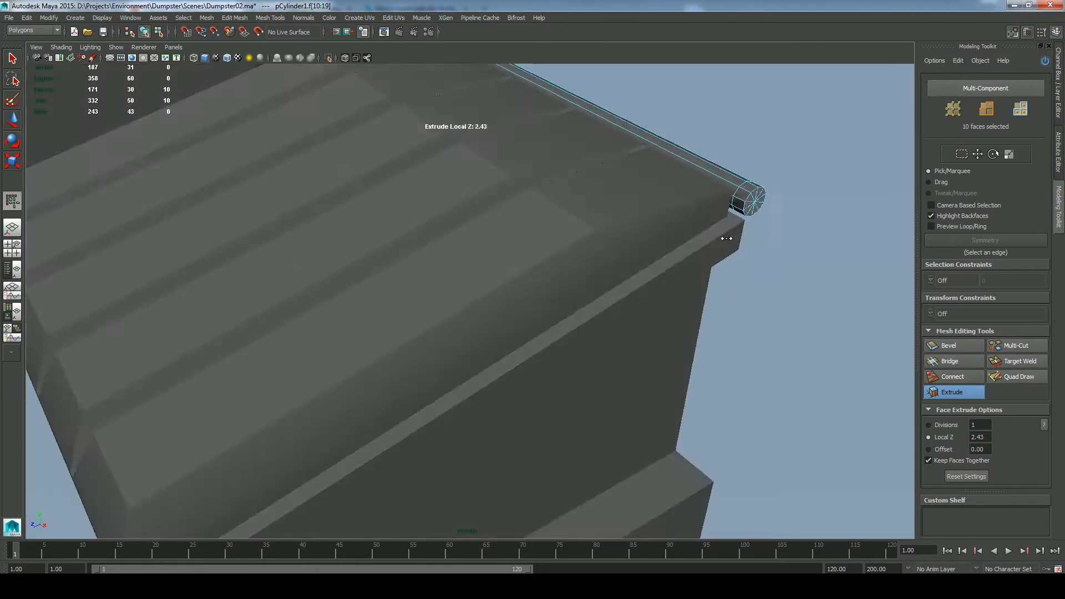
{"action": "key", "text": "q"}
Step: Select the edge loop where the extruded end segment joins the cylinder
{"action": "left_click_drag", "start_coordinate": [768, 234], "coordinate": [560, 258], "text": "alt"}
{"action": "right_click", "coordinate": [523, 222]}
{"action": "right_click_drag", "start_coordinate": [570, 228], "coordinate": [570, 201]}
{"action": "double_click", "coordinate": [588, 231]}
{"action": "key", "text": "w"}
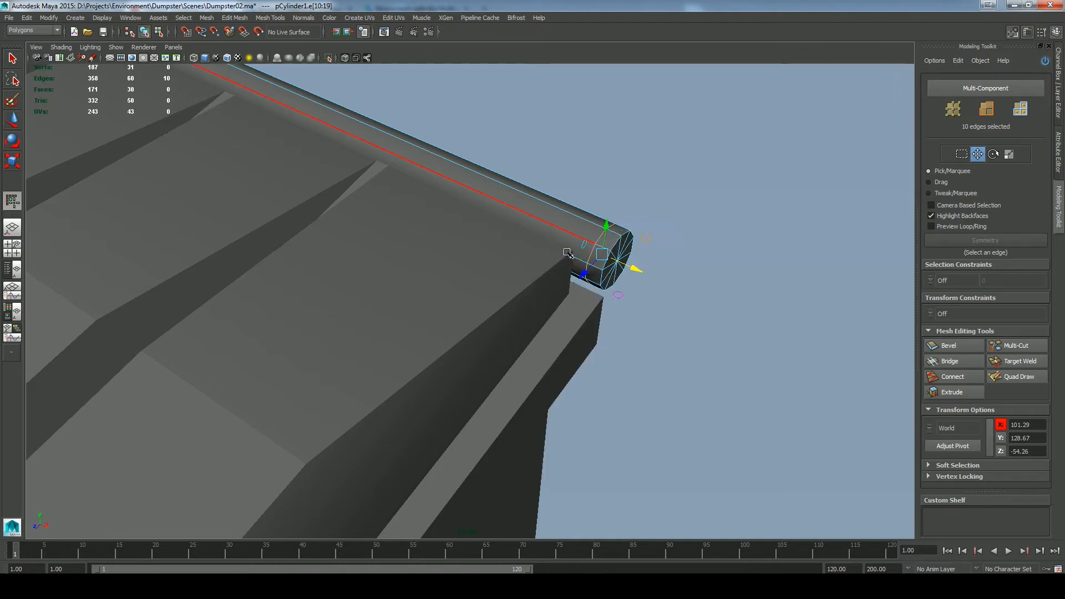
Step: Extrude two lid-facing faces of the end segment with a Local Z of 4.07 and scale them down vertically
{"action": "key", "text": "F11"}
{"action": "key", "text": "q"}
{"action": "left_click", "coordinate": [593, 275]}
{"action": "key", "text": "space"}
{"action": "left_click_drag", "start_coordinate": [673, 329], "coordinate": [641, 287], "text": "alt"}
{"action": "left_click", "coordinate": [953, 392]}
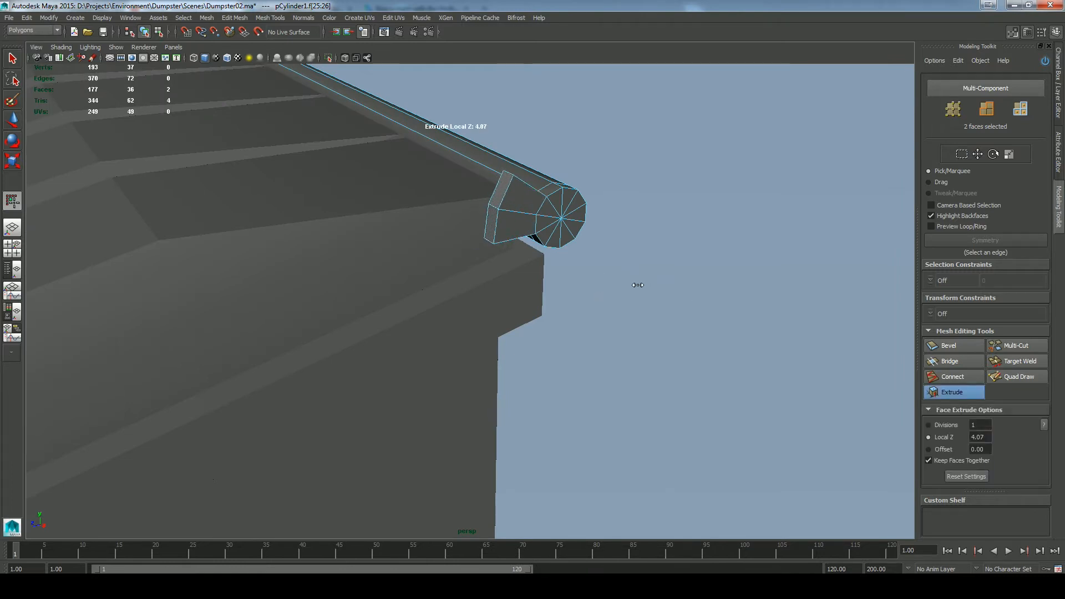
{"action": "key", "text": "r"}
{"action": "left_click_drag", "start_coordinate": [498, 173], "coordinate": [498, 190]}
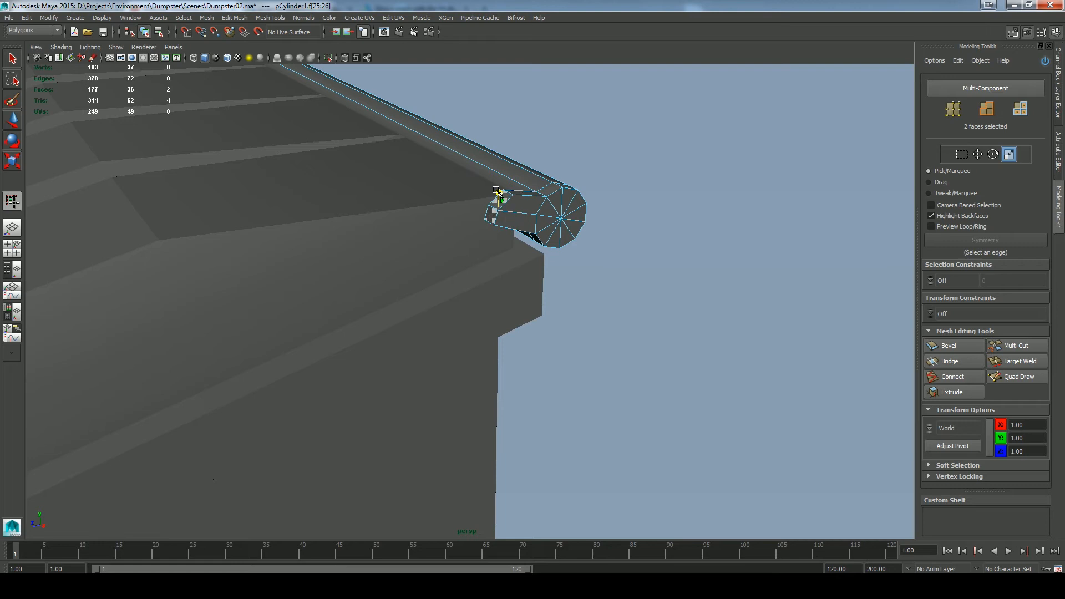
Step: Try to reposition the two extruded faces downward and toward the front in the side view to form a hinge arm
{"action": "key", "text": "e"}
{"action": "key", "text": "space"}
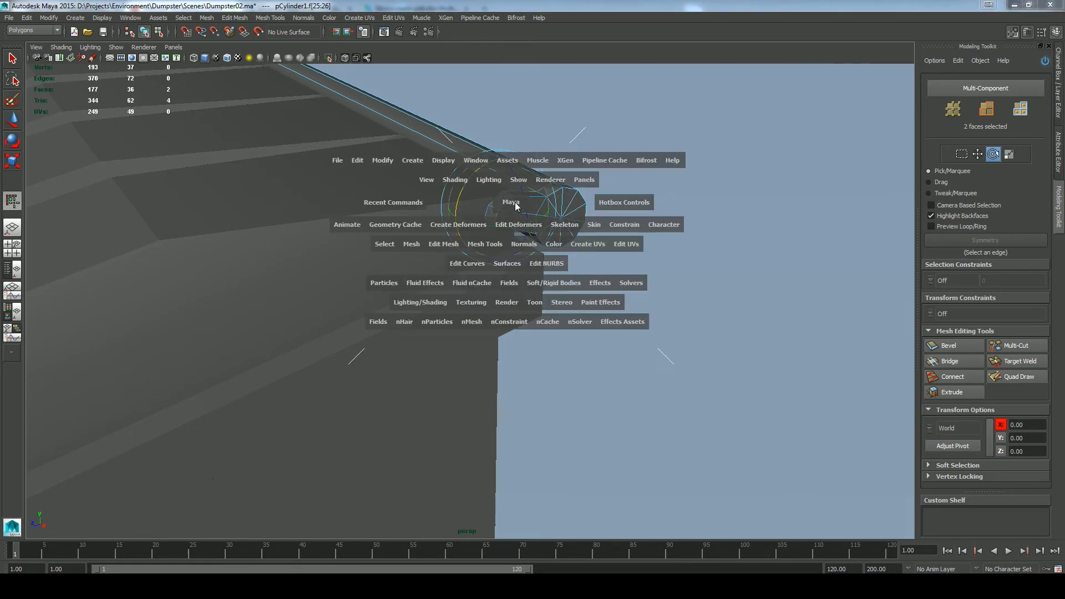
{"action": "left_click_drag", "start_coordinate": [513, 239], "coordinate": [536, 203]}
{"action": "key", "text": "f"}
{"action": "key", "text": "space"}
{"action": "right_click_drag", "start_coordinate": [689, 290], "coordinate": [578, 199], "text": "alt"}
{"action": "left_click_drag", "start_coordinate": [504, 266], "coordinate": [415, 247]}
{"action": "right_click_drag", "start_coordinate": [560, 183], "coordinate": [523, 197], "text": "alt"}
{"action": "key", "text": "space"}
{"action": "left_click", "coordinate": [552, 216]}
{"action": "left_click_drag", "start_coordinate": [503, 277], "coordinate": [462, 321]}
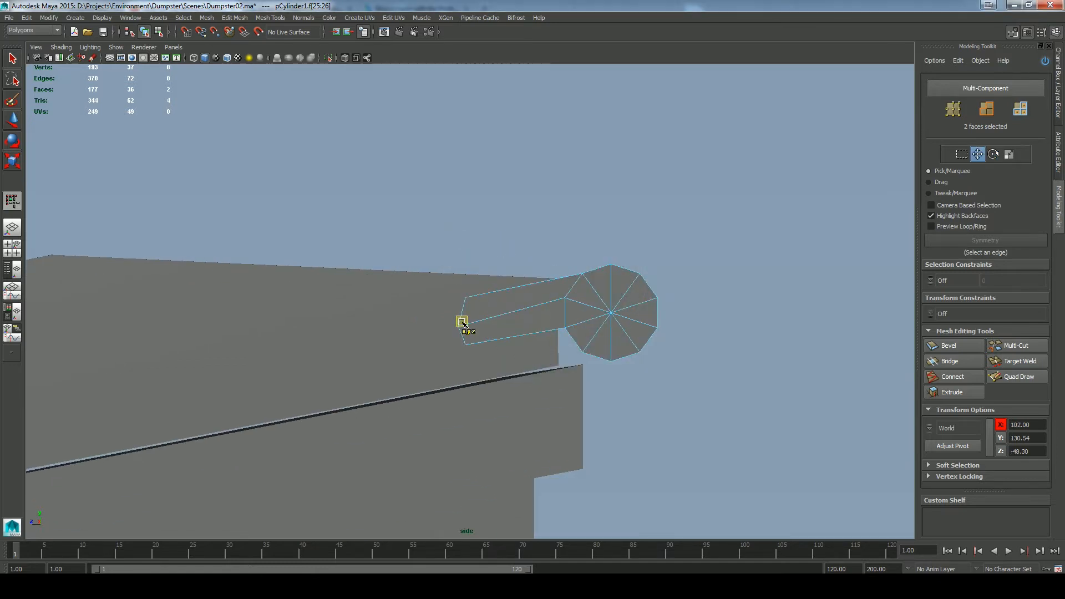
Step: Undo the two-face extrusion together with its scaling and move
{"action": "key", "text": "ctrl+z"}
{"action": "key", "text": "ctrl+z"}
{"action": "key", "text": "ctrl+z"}
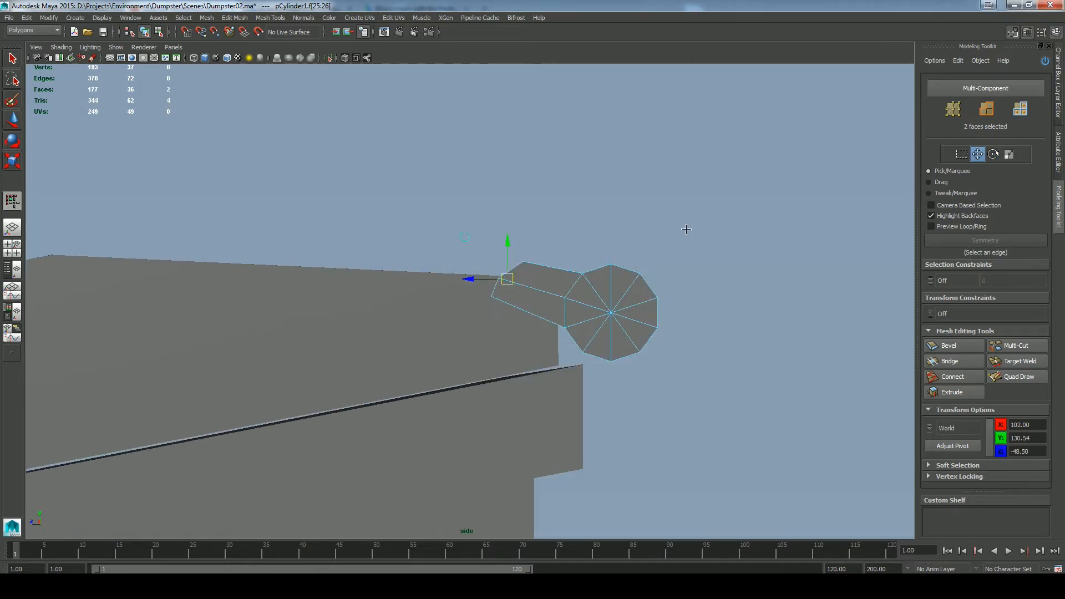
{"action": "key", "text": "space"}
{"action": "left_click_drag", "start_coordinate": [725, 264], "coordinate": [728, 240]}
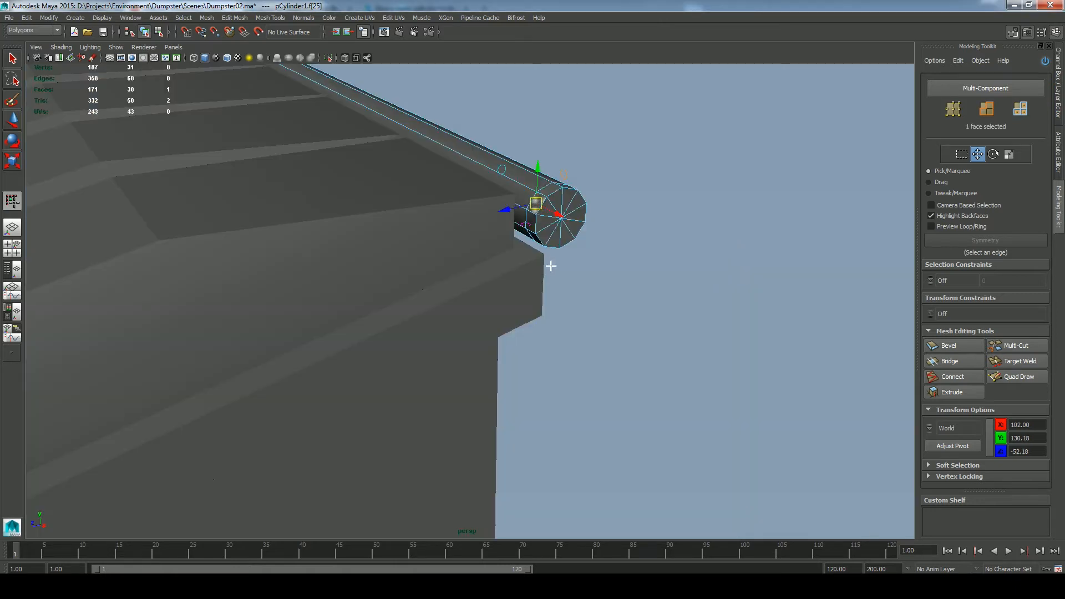
Step: Extrude three adjacent lid-facing faces of the cylinder's end segment toward the lid in the side view
{"action": "key", "text": "q"}
{"action": "left_click", "coordinate": [535, 243], "text": "shift"}
{"action": "key", "text": "space"}
{"action": "left_click_drag", "start_coordinate": [641, 295], "coordinate": [650, 290]}
{"action": "key", "text": "ctrl+e"}
{"action": "middle_click_drag", "start_coordinate": [647, 290], "coordinate": [757, 308]}
Step: Scale the three extruded end faces down vertically to taper the hinge arm
{"action": "key", "text": "r"}
{"action": "left_click_drag", "start_coordinate": [466, 277], "coordinate": [459, 318]}
{"action": "right_click", "coordinate": [460, 318]}
{"action": "left_click", "coordinate": [503, 277]}
{"action": "left_click_drag", "start_coordinate": [494, 271], "coordinate": [431, 276]}
Step: Move, rotate and scale the hinge arm's three end faces so the arm slopes down toward an angled tip
{"action": "key", "text": "w"}
{"action": "left_click_drag", "start_coordinate": [459, 314], "coordinate": [458, 340]}
{"action": "right_click", "coordinate": [455, 336]}
{"action": "left_click", "coordinate": [513, 339]}
{"action": "mouse_move", "coordinate": [458, 303]}
{"action": "left_mouse_down"}
{"action": "mouse_move", "coordinate": [460, 335]}
{"action": "mouse_move", "coordinate": [458, 309]}
{"action": "mouse_move", "coordinate": [443, 304]}
{"action": "left_mouse_up"}
{"action": "right_click", "coordinate": [456, 312]}
{"action": "left_click", "coordinate": [502, 270]}
{"action": "right_click", "coordinate": [450, 318]}
{"action": "left_click", "coordinate": [450, 253]}
{"action": "left_click_drag", "start_coordinate": [459, 342], "coordinate": [459, 337]}
{"action": "key", "text": "r"}
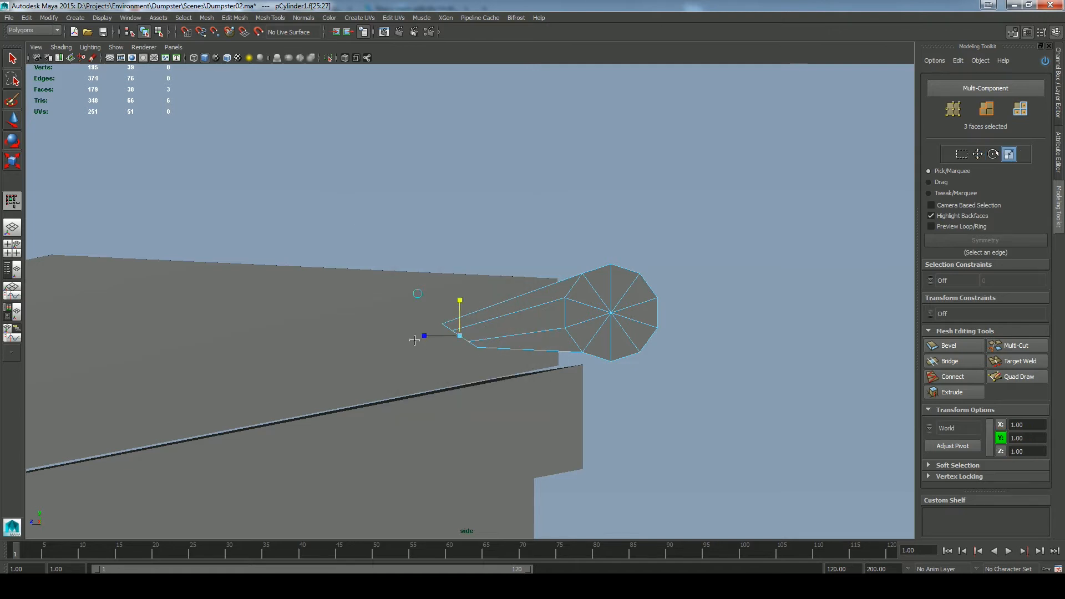
Step: Extrude the arm's three end faces again and align the new end flat and straight down, narrowing it to form a bend
{"action": "key", "text": "ctrl+e"}
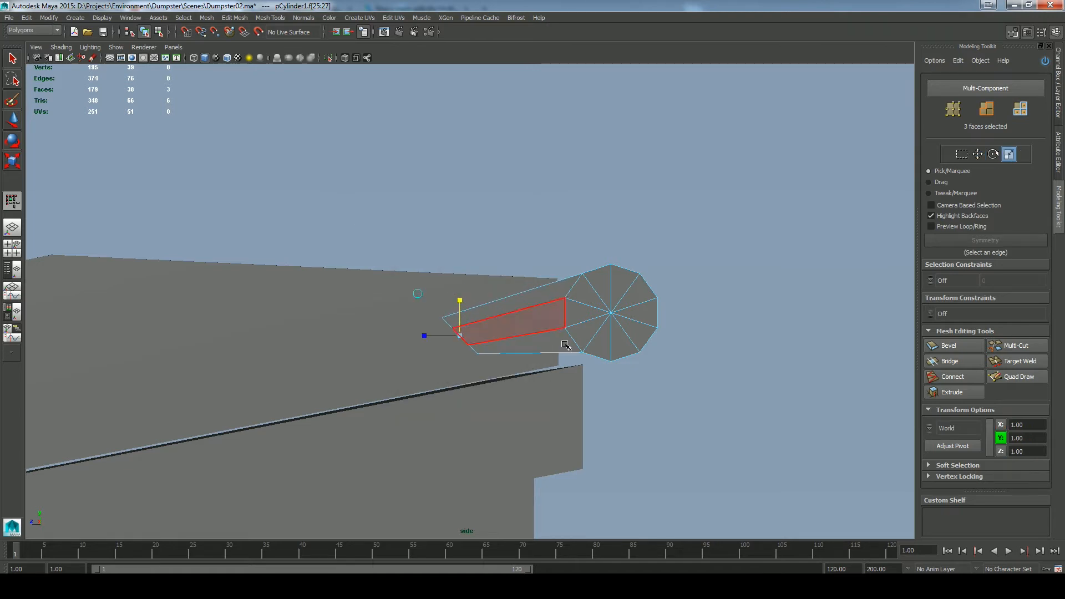
{"action": "left_click_drag", "start_coordinate": [458, 299], "coordinate": [669, 333]}
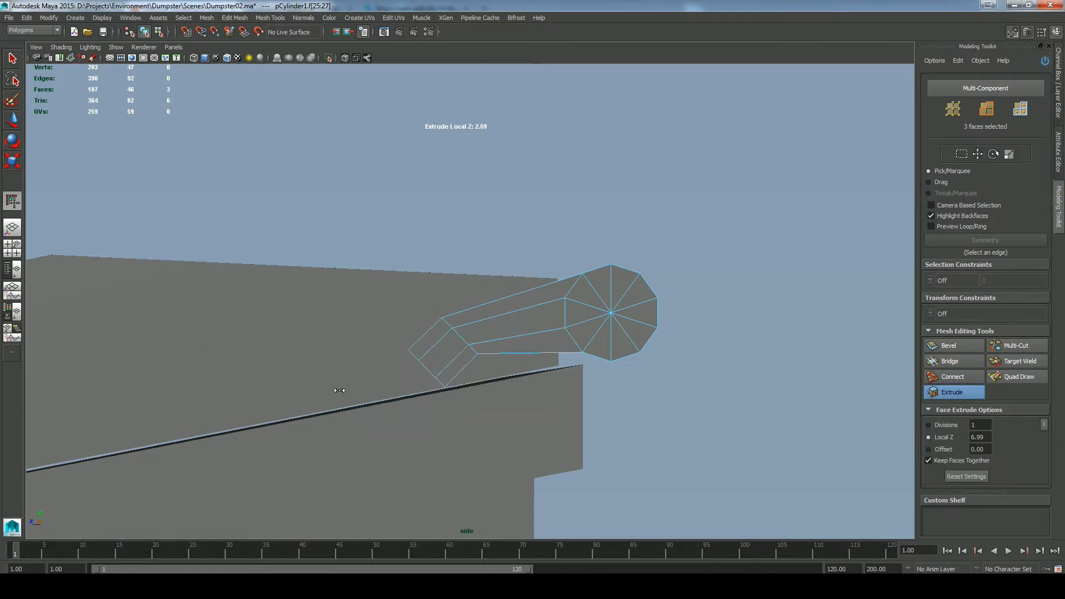
{"action": "key", "text": "e"}
{"action": "middle_click_drag", "start_coordinate": [350, 321], "coordinate": [354, 330]}
{"action": "right_click", "coordinate": [354, 330]}
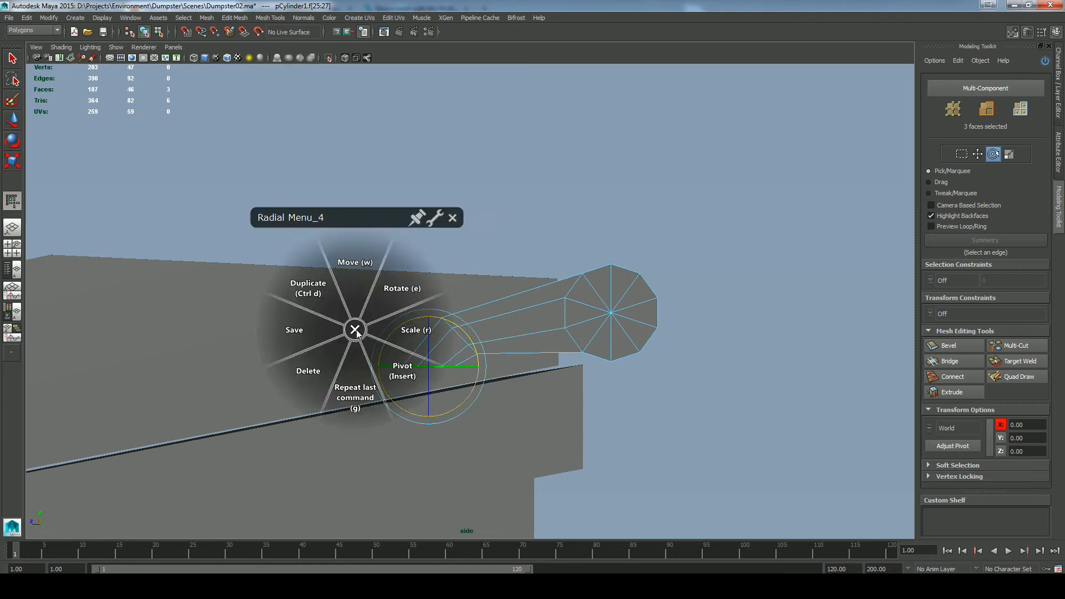
{"action": "left_click", "coordinate": [363, 269]}
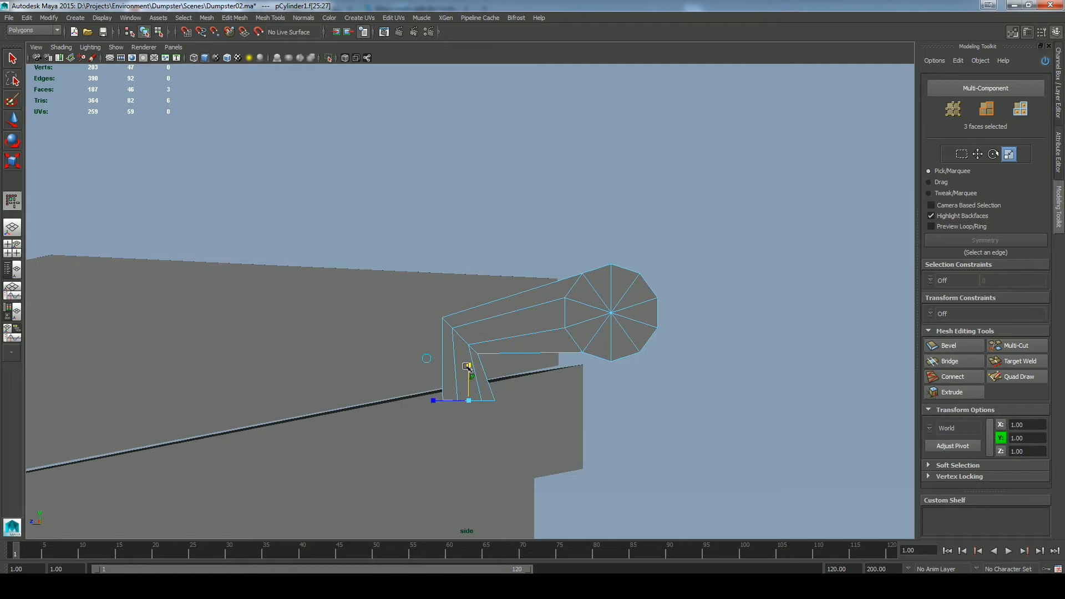
{"action": "left_click_drag", "start_coordinate": [434, 401], "coordinate": [435, 402]}
{"action": "key", "text": "w"}
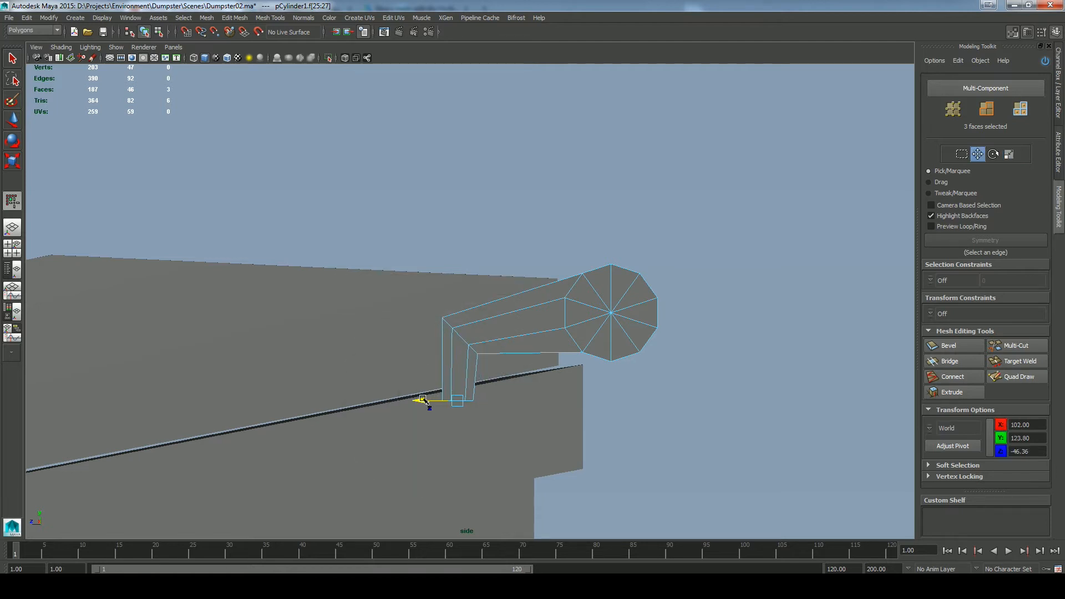
Step: Move the vertices along the hinge arm's inner side in the side view to widen its lower section
{"action": "right_click_drag", "start_coordinate": [472, 363], "coordinate": [433, 364]}
{"action": "left_click_drag", "start_coordinate": [486, 408], "coordinate": [469, 396]}
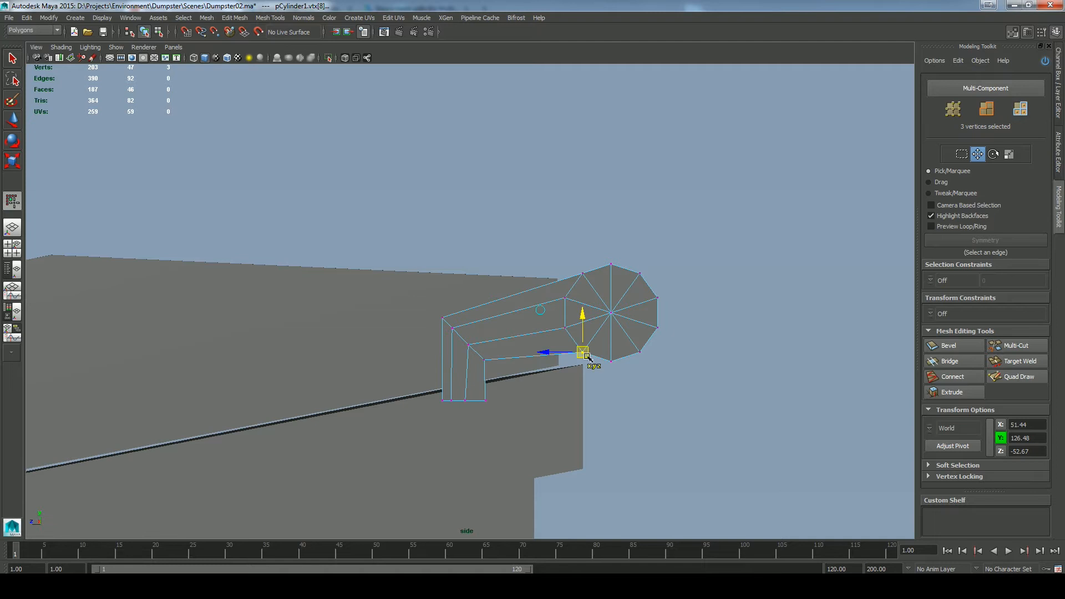
{"action": "key", "text": "space"}
{"action": "left_click_drag", "start_coordinate": [618, 399], "coordinate": [577, 392]}
Step: Move all vertices of the rod's end segment and hinge arm inward along the rod, toward the dumpster's center
{"action": "key", "text": "space"}
{"action": "middle_click_drag", "start_coordinate": [563, 351], "coordinate": [652, 199], "text": "alt"}
{"action": "right_click_drag", "start_coordinate": [652, 199], "coordinate": [309, 76], "text": "alt"}
{"action": "key", "text": "space"}
{"action": "left_click_drag", "start_coordinate": [570, 255], "coordinate": [573, 233]}
{"action": "scroll", "coordinate": [551, 282], "scroll_direction": "down", "scroll_amount": 5}
{"action": "left_click", "coordinate": [550, 282]}
{"action": "left_click_drag", "start_coordinate": [550, 282], "coordinate": [699, 364], "text": "alt"}
{"action": "left_click", "coordinate": [738, 299]}
{"action": "left_click_drag", "start_coordinate": [738, 299], "coordinate": [815, 345], "text": "alt"}
{"action": "left_click_drag", "start_coordinate": [775, 296], "coordinate": [700, 340], "text": "alt"}
{"action": "middle_click_drag", "start_coordinate": [700, 341], "coordinate": [432, 301], "text": "alt"}
{"action": "right_click_drag", "start_coordinate": [429, 299], "coordinate": [392, 298]}
{"action": "left_click_drag", "start_coordinate": [569, 477], "coordinate": [461, 272]}
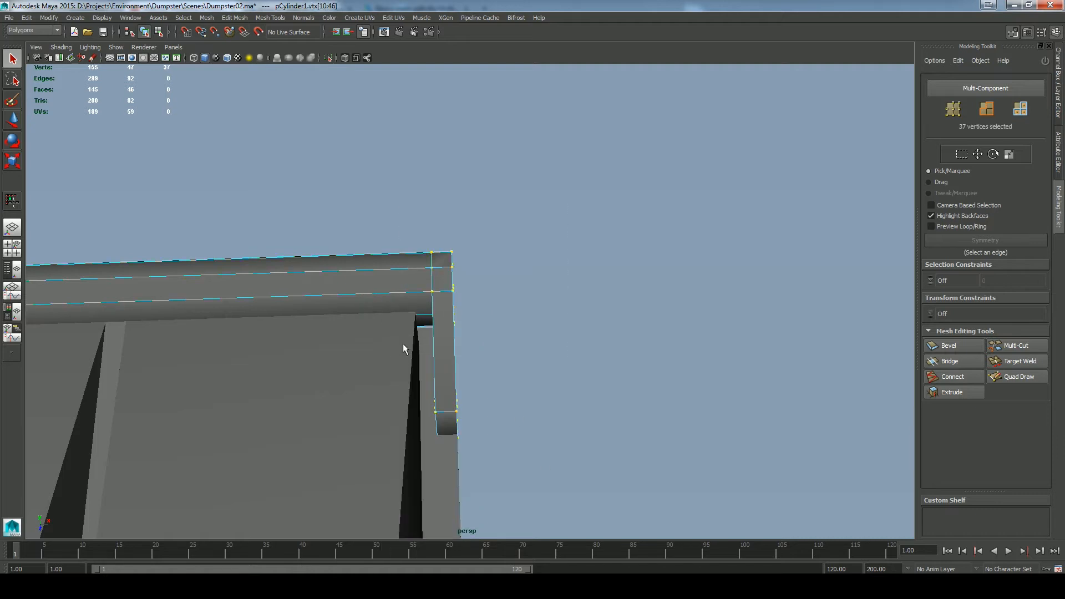
{"action": "left_click_drag", "start_coordinate": [500, 338], "coordinate": [490, 339]}
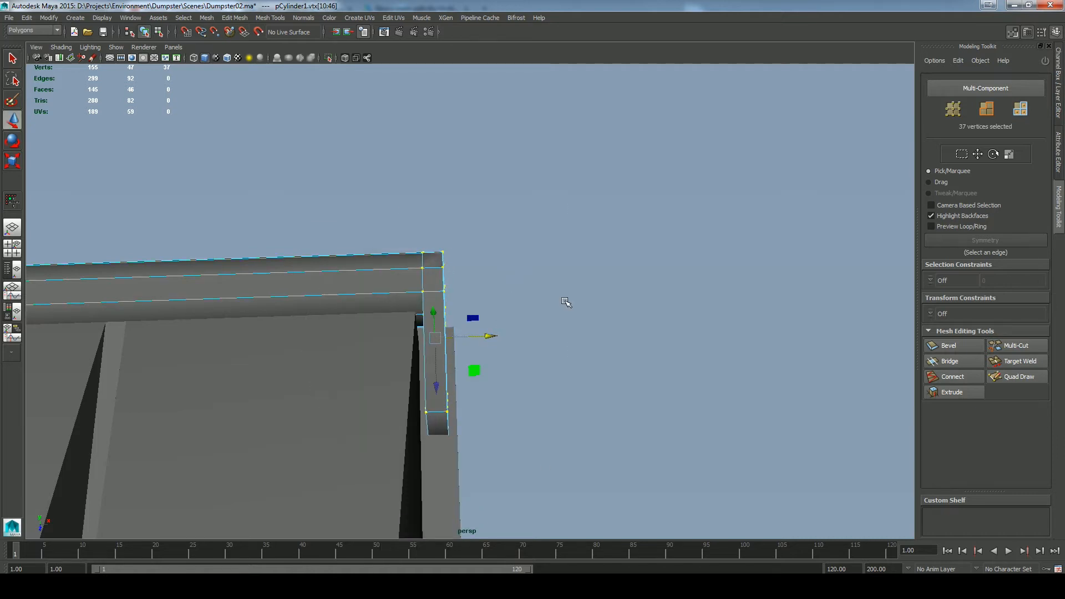
Step: Isolate the hinge rod in the perspective view and select the vertices at the arm's lower end
{"action": "left_click_drag", "start_coordinate": [565, 301], "coordinate": [383, 190], "text": "alt"}
{"action": "right_click_drag", "start_coordinate": [358, 189], "coordinate": [405, 166]}
{"action": "left_click", "coordinate": [580, 288]}
{"action": "left_click_drag", "start_coordinate": [580, 288], "coordinate": [375, 292], "text": "alt"}
{"action": "left_click", "coordinate": [351, 206]}
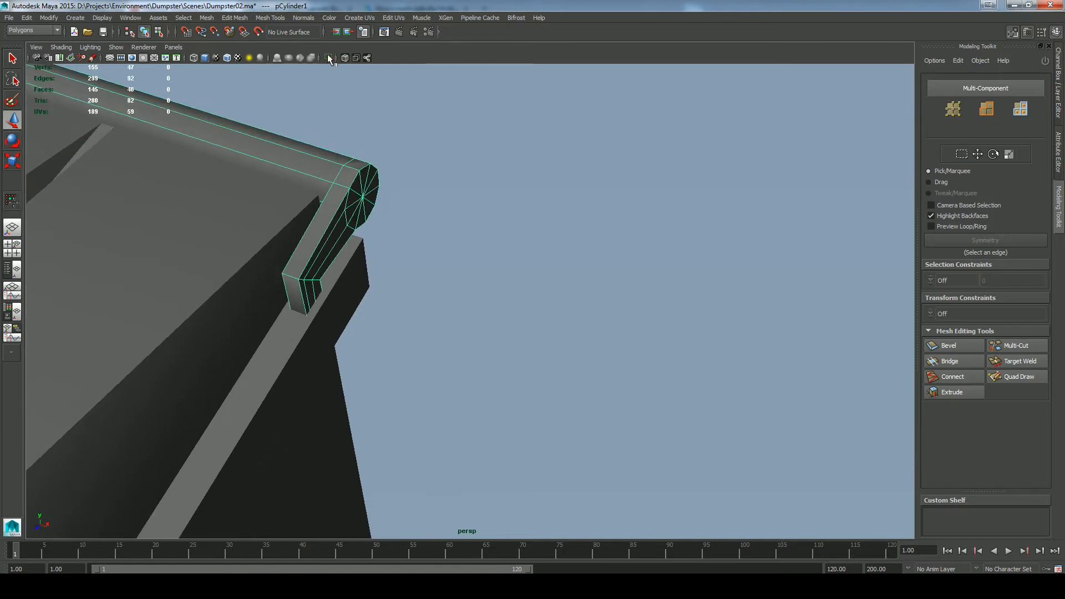
{"action": "left_click", "coordinate": [328, 58]}
{"action": "right_click_drag", "start_coordinate": [318, 242], "coordinate": [269, 242]}
{"action": "left_click_drag", "start_coordinate": [336, 293], "coordinate": [271, 354]}
{"action": "key", "text": "f"}
Step: Delete only the three faces closing the bottom end of the hinge arm
{"action": "left_click_drag", "start_coordinate": [515, 361], "coordinate": [477, 266], "text": "alt"}
{"action": "right_click_drag", "start_coordinate": [584, 255], "coordinate": [587, 296]}
{"action": "key", "text": "q"}
{"action": "left_click", "coordinate": [482, 269]}
{"action": "left_click", "coordinate": [513, 311], "text": "shift"}
{"action": "left_click", "coordinate": [556, 356], "text": "shift"}
{"action": "right_click", "coordinate": [586, 344]}
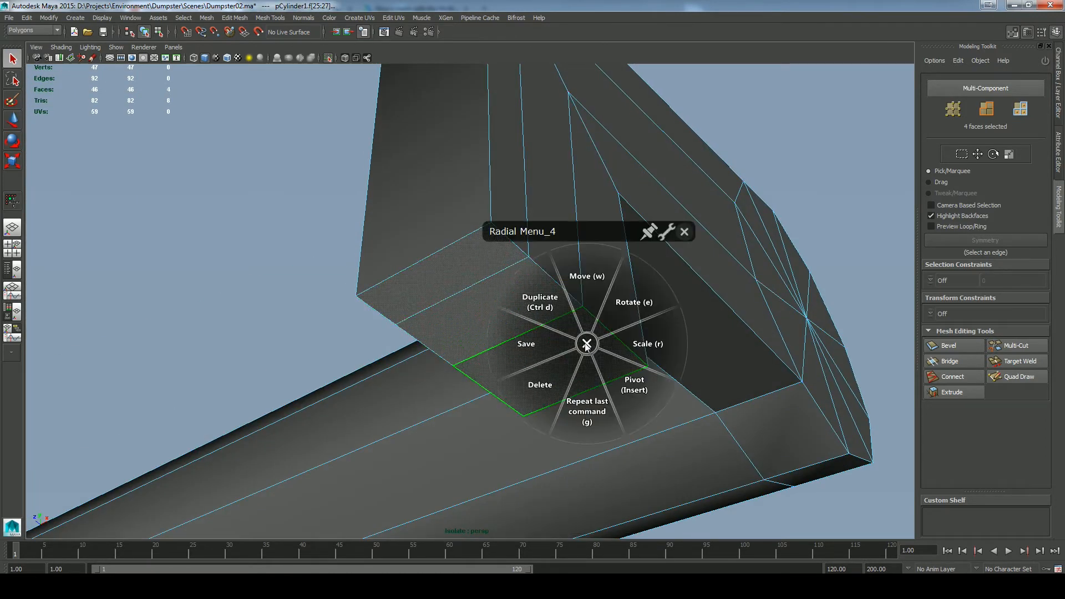
{"action": "left_click", "coordinate": [539, 384]}
{"action": "key", "text": "ctrl+z"}
{"action": "left_click_drag", "start_coordinate": [493, 343], "coordinate": [743, 355], "text": "alt"}
{"action": "left_click", "coordinate": [323, 258], "text": "ctrl"}
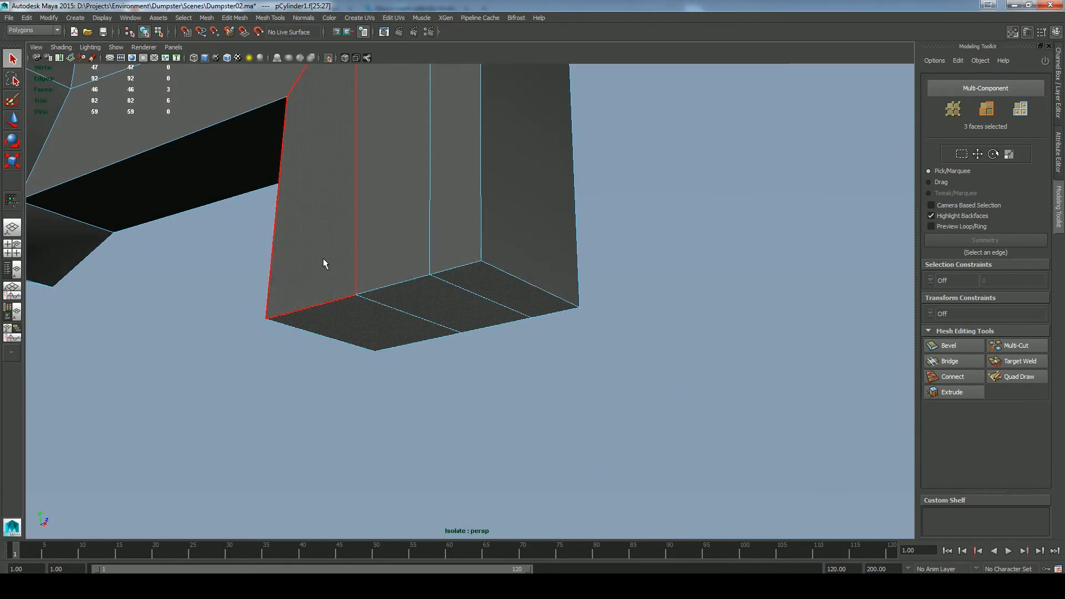
{"action": "key", "text": "Delete"}
Step: Target-weld the intermediate vertices at the arm's tip, bend and base onto its corner vertices to simplify the profile
{"action": "left_click_drag", "start_coordinate": [745, 311], "coordinate": [465, 294], "text": "alt"}
{"action": "right_click_drag", "start_coordinate": [465, 294], "coordinate": [411, 294]}
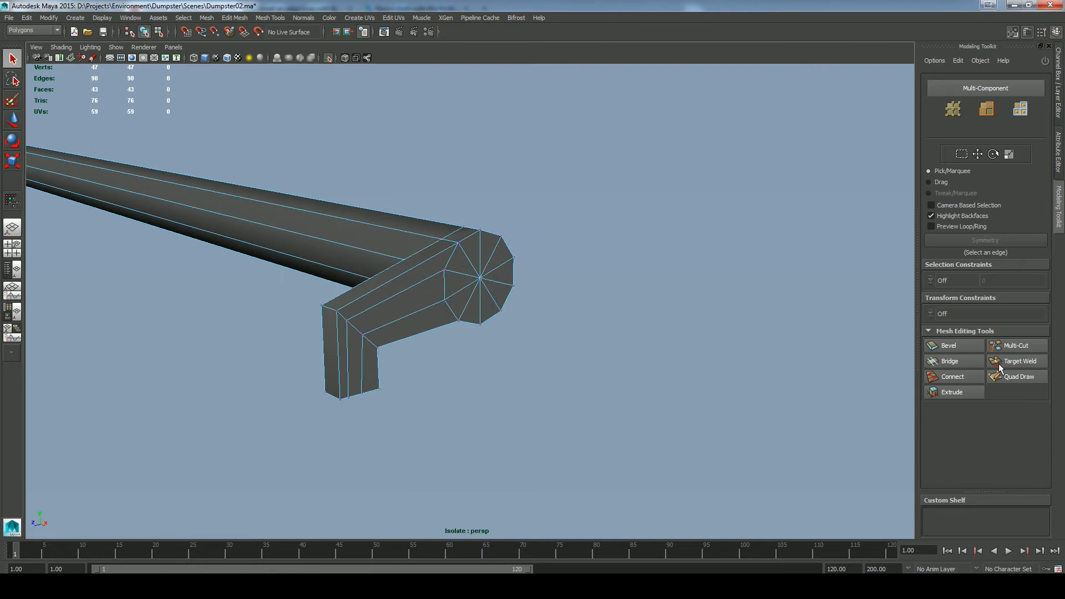
{"action": "left_click", "coordinate": [1001, 364]}
{"action": "left_click_drag", "start_coordinate": [366, 405], "coordinate": [342, 399]}
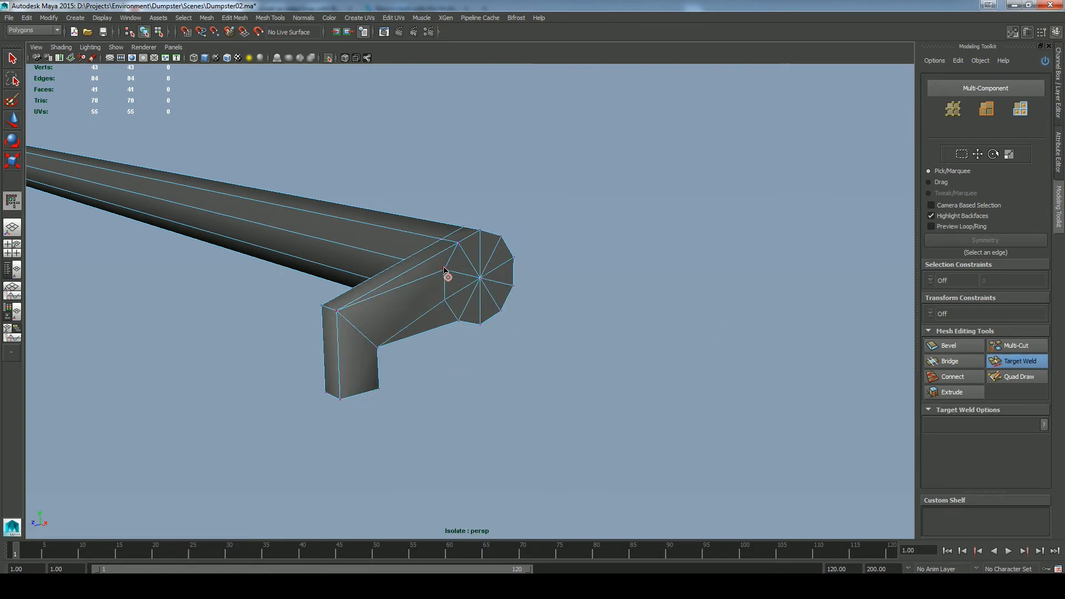
{"action": "left_click_drag", "start_coordinate": [461, 325], "coordinate": [458, 322]}
{"action": "left_click_drag", "start_coordinate": [476, 396], "coordinate": [507, 390], "text": "alt"}
{"action": "left_click_drag", "start_coordinate": [540, 392], "coordinate": [548, 394]}
{"action": "left_click_drag", "start_coordinate": [683, 377], "coordinate": [583, 384], "text": "alt"}
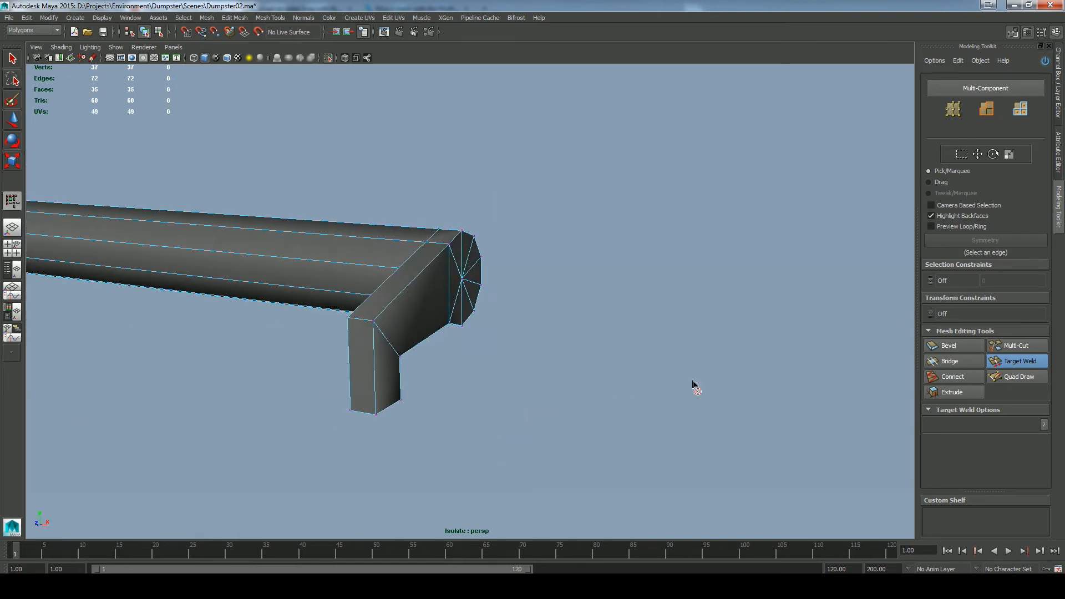
{"action": "left_click", "coordinate": [993, 361]}
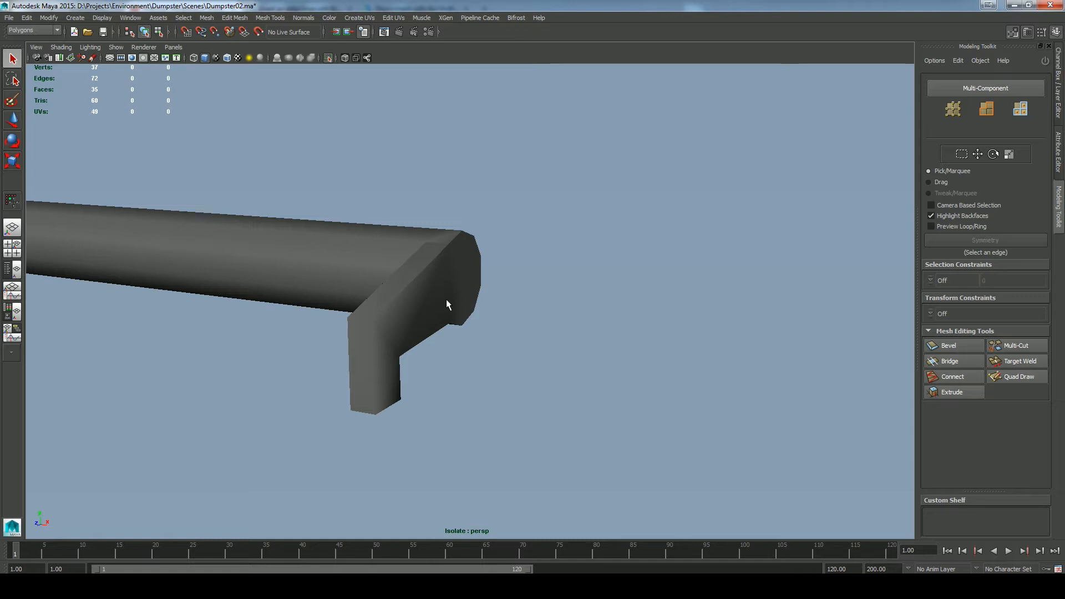
Step: Bring back the whole dumpster and save the scene as Dumpster03
{"action": "scroll", "coordinate": [447, 304], "scroll_direction": "down", "scroll_amount": 6}
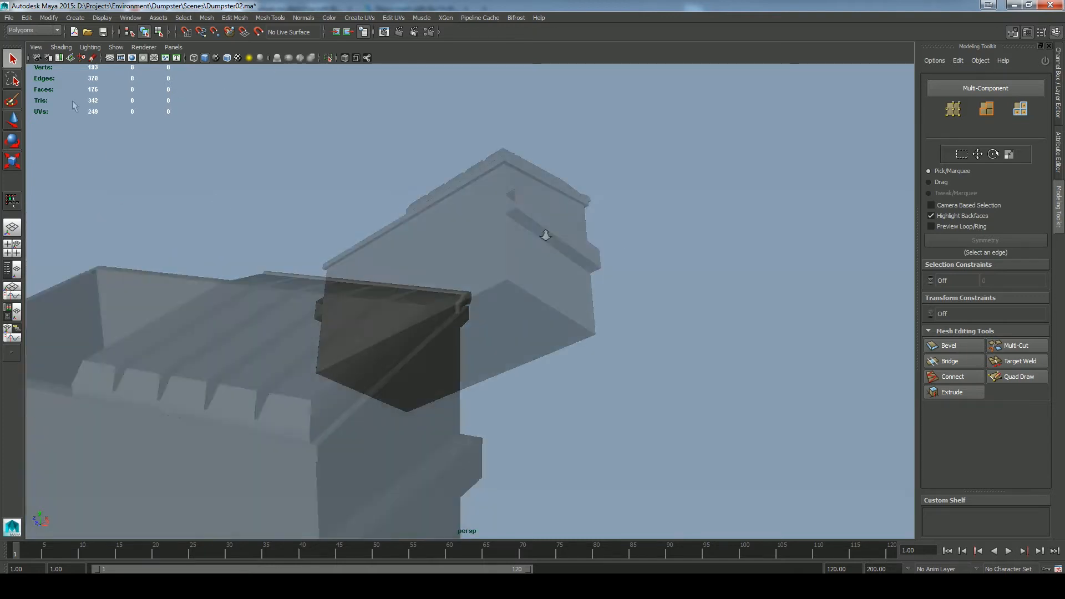
{"action": "left_click", "coordinate": [9, 17]}
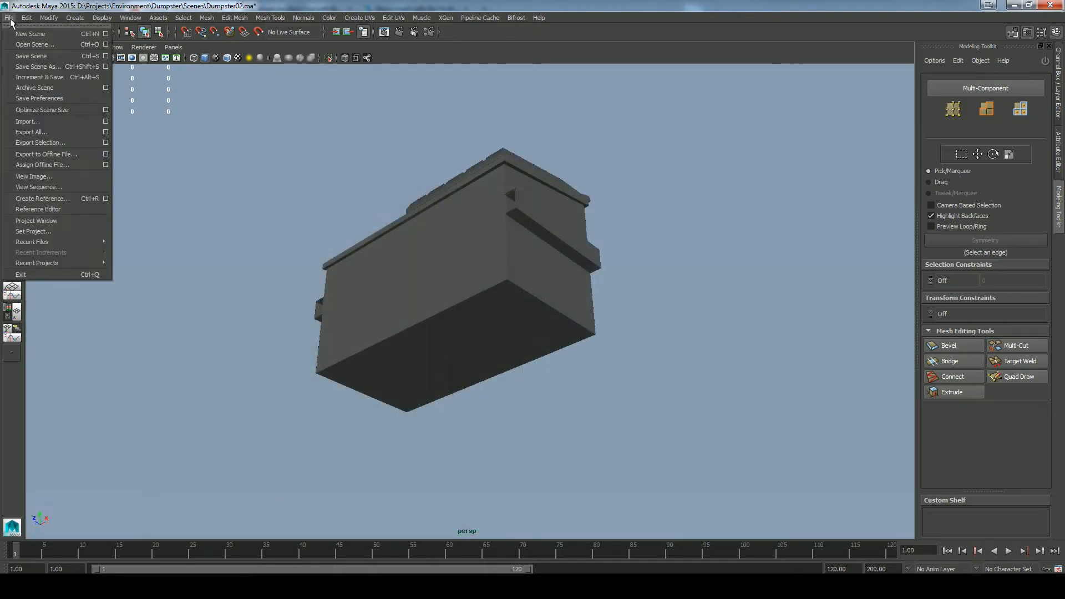
{"action": "left_click", "coordinate": [36, 66]}
{"action": "left_click", "coordinate": [372, 394]}
{"action": "key", "text": "BackSpace"}
{"action": "type", "text": "3"}
{"action": "left_click", "coordinate": [822, 393]}
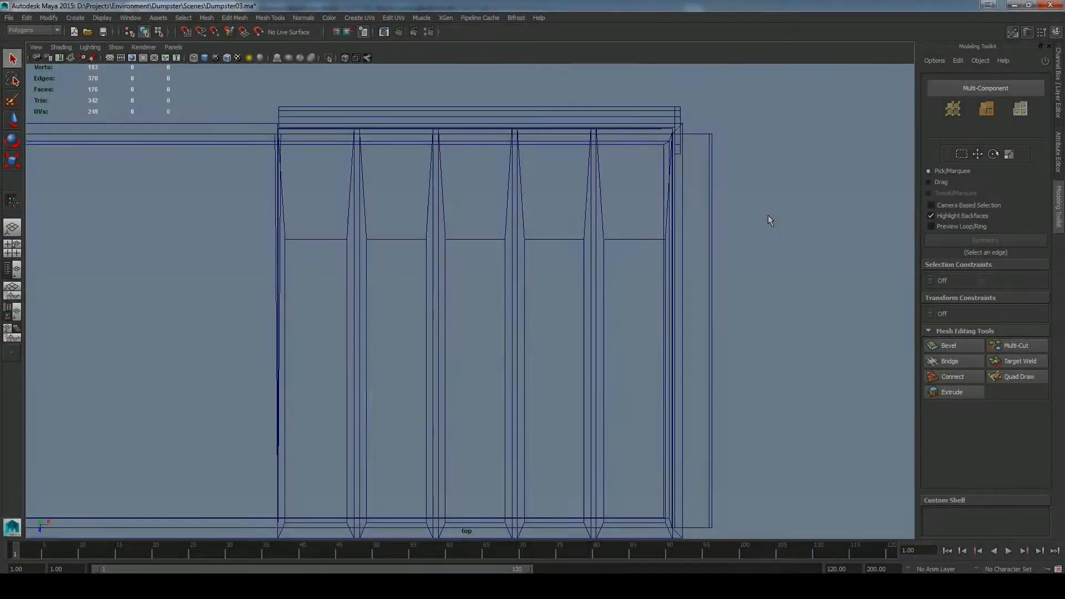
Step: Create a polygon cube at the dumpster's rear corner in the top view and lower it slightly below the base
{"action": "right_click_drag", "start_coordinate": [768, 213], "coordinate": [759, 239], "text": "shift"}
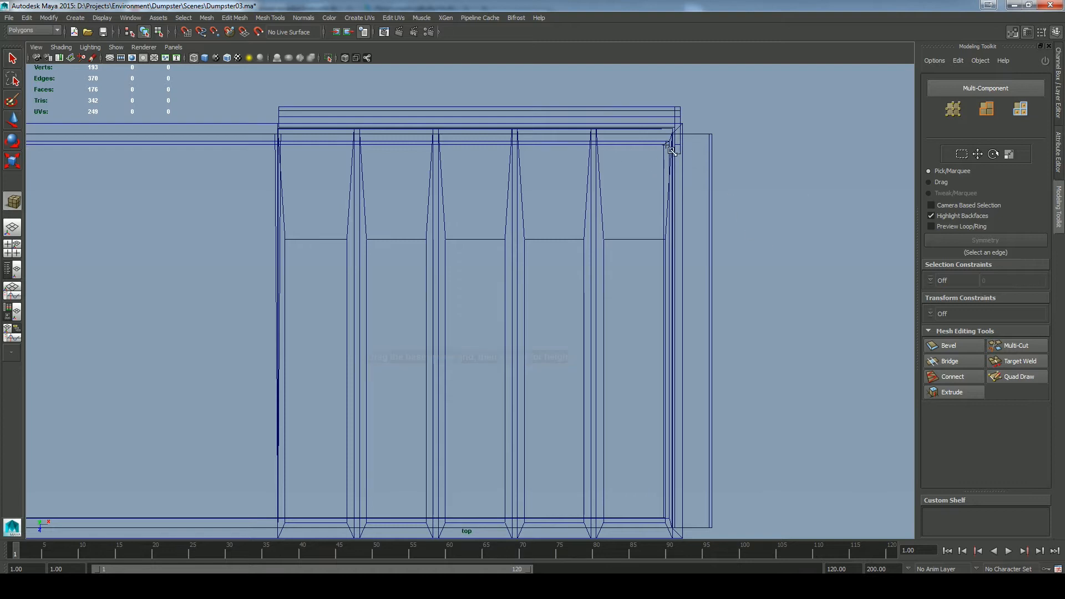
{"action": "left_click_drag", "start_coordinate": [600, 187], "coordinate": [602, 159]}
{"action": "key", "text": "space"}
{"action": "left_click_drag", "start_coordinate": [730, 213], "coordinate": [734, 236]}
{"action": "right_click_drag", "start_coordinate": [742, 266], "coordinate": [677, 265], "text": "alt"}
{"action": "middle_click_drag", "start_coordinate": [524, 253], "coordinate": [533, 123], "text": "alt"}
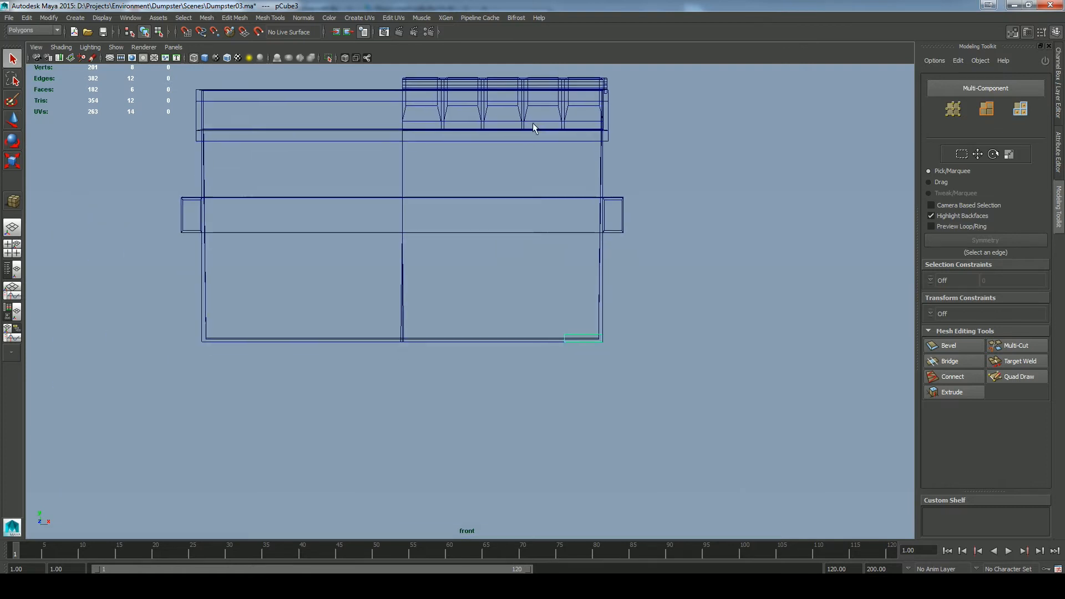
{"action": "left_click", "coordinate": [525, 193]}
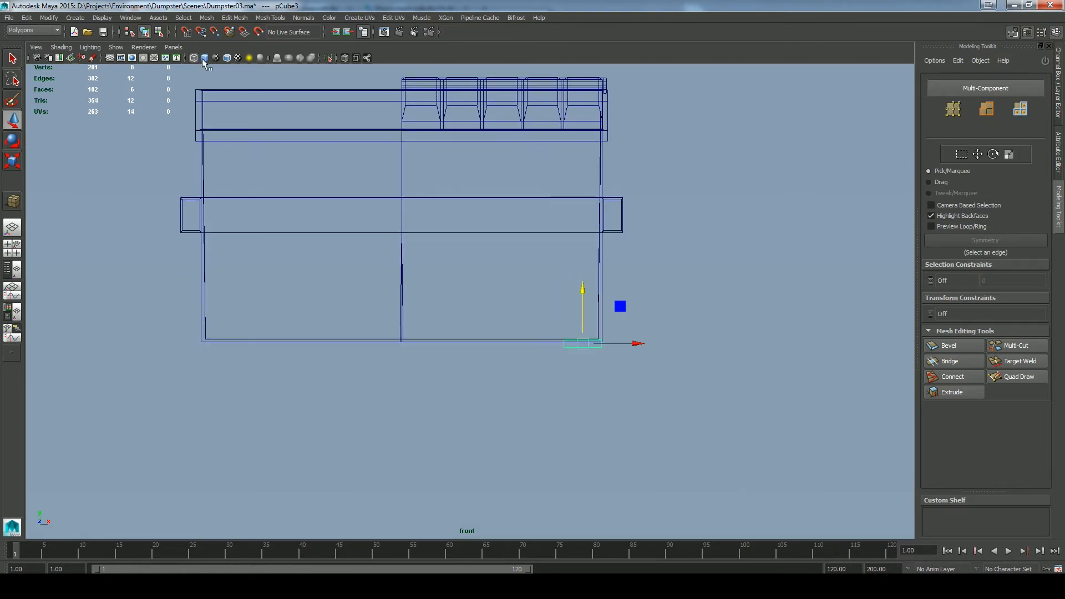
Step: Lower the small corner block to expose its top face and delete that face
{"action": "key", "text": "5"}
{"action": "key", "text": "f"}
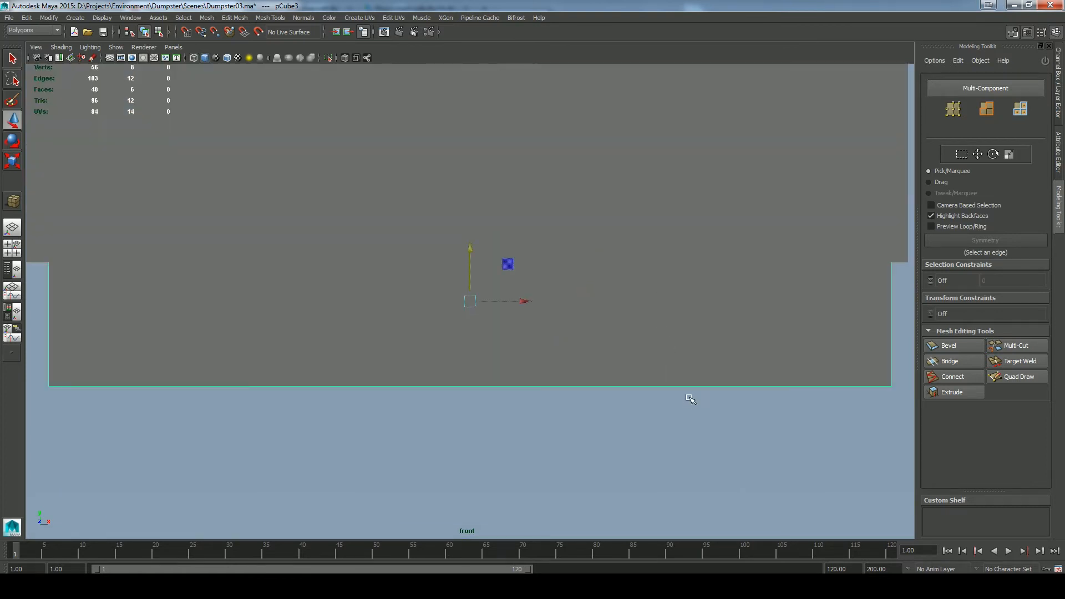
{"action": "key", "text": "space"}
{"action": "left_click_drag", "start_coordinate": [689, 398], "coordinate": [689, 378]}
{"action": "left_click_drag", "start_coordinate": [687, 428], "coordinate": [566, 441], "text": "alt"}
{"action": "scroll", "coordinate": [641, 416], "scroll_direction": "down", "scroll_amount": 3}
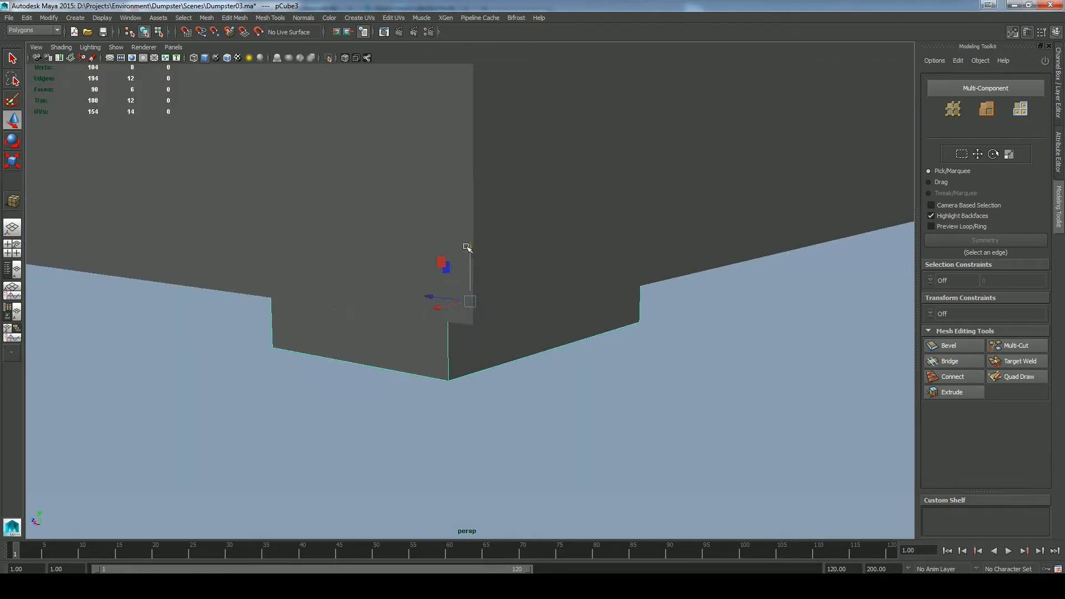
{"action": "left_click_drag", "start_coordinate": [467, 252], "coordinate": [468, 358]}
{"action": "right_click_drag", "start_coordinate": [408, 336], "coordinate": [409, 364]}
{"action": "left_click", "coordinate": [424, 395]}
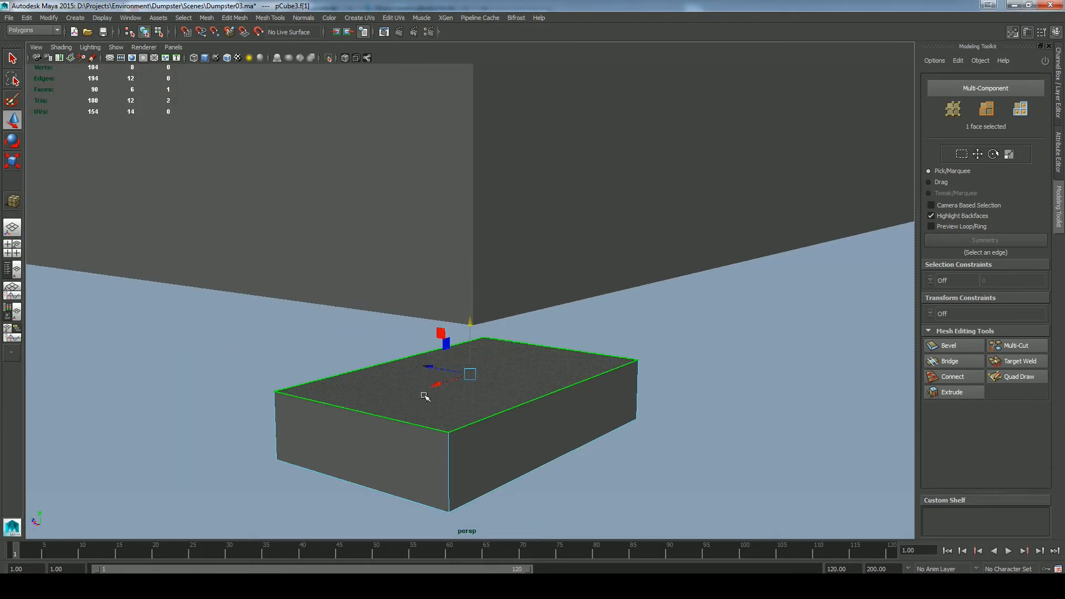
{"action": "left_click", "coordinate": [404, 434]}
Step: Move the block back up against the dumpster's underside and scale it slightly narrower along X
{"action": "right_click_drag", "start_coordinate": [518, 430], "coordinate": [537, 421]}
{"action": "left_click_drag", "start_coordinate": [470, 354], "coordinate": [696, 346]}
{"action": "right_click_drag", "start_coordinate": [689, 319], "coordinate": [677, 308], "text": "alt"}
{"action": "left_click_drag", "start_coordinate": [678, 308], "coordinate": [650, 351], "text": "alt"}
{"action": "key", "text": "f"}
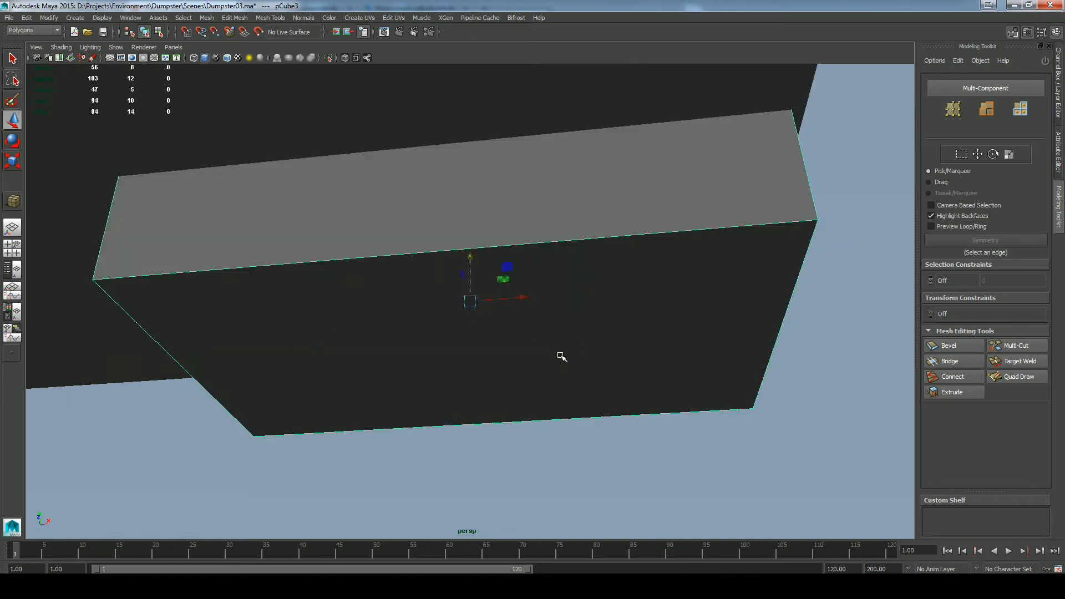
{"action": "key", "text": "r"}
{"action": "left_click_drag", "start_coordinate": [520, 297], "coordinate": [506, 294]}
Step: Create a polygon cylinder in the side view below the block as a wheel, about 9.19 in radius and 1.81 high
{"action": "right_click_drag", "start_coordinate": [688, 355], "coordinate": [240, 124], "text": "alt"}
{"action": "left_click_drag", "start_coordinate": [427, 294], "coordinate": [531, 394], "text": "alt"}
{"action": "key", "text": "space"}
{"action": "left_click_drag", "start_coordinate": [586, 336], "coordinate": [631, 345]}
{"action": "right_click_drag", "start_coordinate": [631, 347], "coordinate": [578, 345], "text": "shift"}
{"action": "left_click_drag", "start_coordinate": [591, 304], "coordinate": [656, 336]}
Step: Set the wheel cylinder's Subdivisions Axis to 14
{"action": "left_click", "coordinate": [1057, 105]}
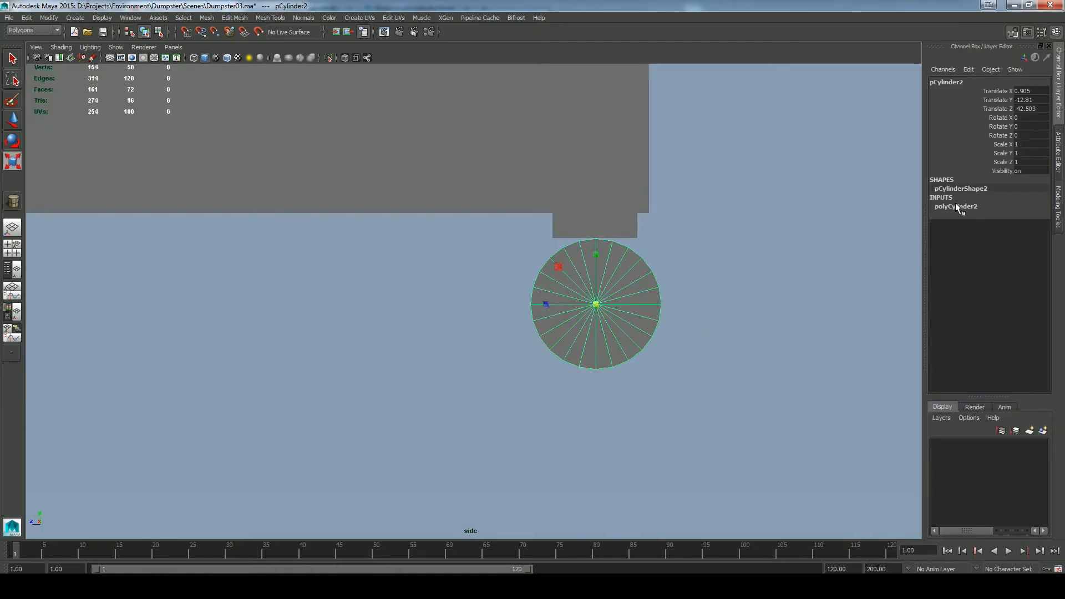
{"action": "middle_click_drag", "start_coordinate": [725, 341], "coordinate": [715, 347], "text": "alt"}
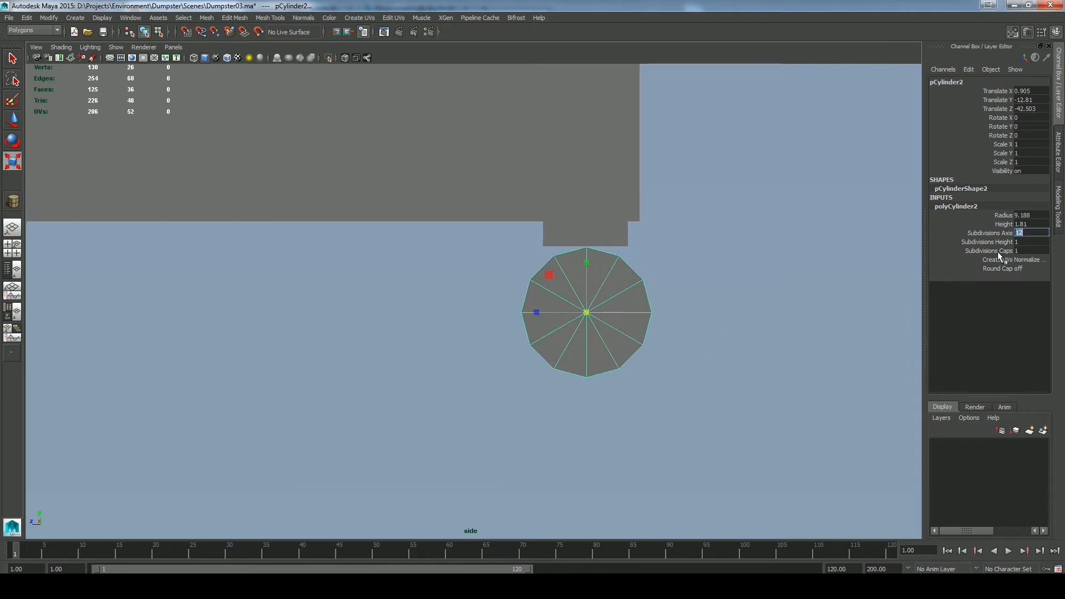
{"action": "middle_click_drag", "start_coordinate": [713, 353], "coordinate": [726, 363], "text": "alt"}
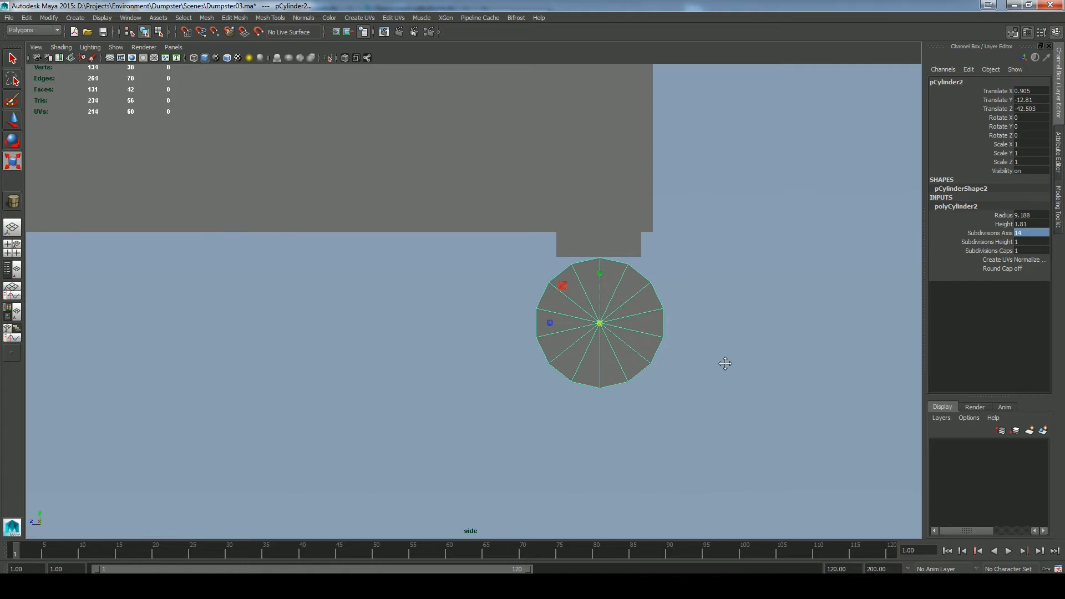
Step: Try to move the wheel cylinder along X under the corner block and thicken it
{"action": "key", "text": "space"}
{"action": "left_click_drag", "start_coordinate": [721, 353], "coordinate": [721, 313]}
{"action": "right_click", "coordinate": [322, 420]}
{"action": "left_click", "coordinate": [316, 381]}
{"action": "left_click_drag", "start_coordinate": [204, 436], "coordinate": [514, 363]}
{"action": "left_click_drag", "start_coordinate": [516, 366], "coordinate": [554, 396], "text": "alt"}
{"action": "right_click", "coordinate": [551, 392]}
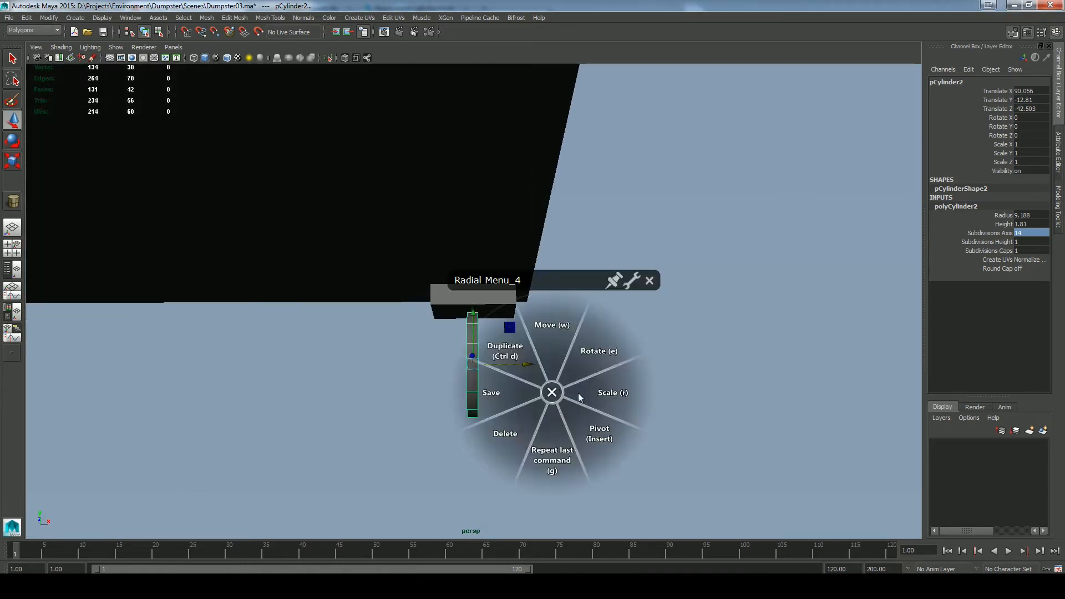
{"action": "left_click", "coordinate": [604, 395]}
{"action": "left_click_drag", "start_coordinate": [637, 406], "coordinate": [545, 395], "text": "alt"}
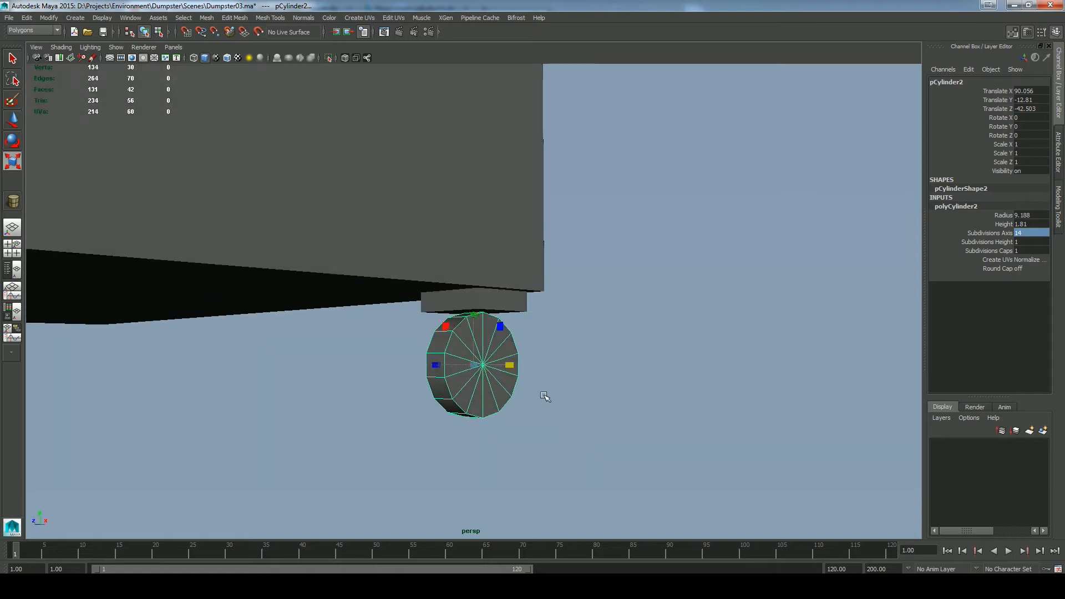
Step: Try Subdivisions Caps of 2 on the wheel, and undo this together with the wheel's thickening and move
{"action": "right_click_drag", "start_coordinate": [545, 396], "coordinate": [687, 478], "text": "alt"}
{"action": "middle_click_drag", "start_coordinate": [687, 477], "coordinate": [669, 401], "text": "alt"}
{"action": "type", "text": "2"}
{"action": "key", "text": "Return"}
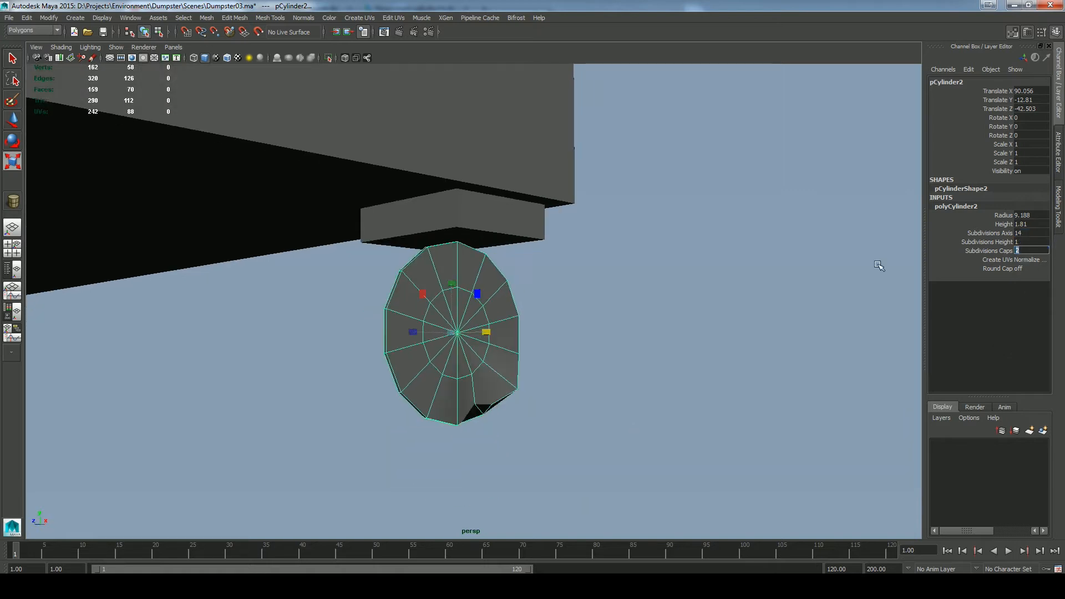
{"action": "key", "text": "ctrl+z"}
{"action": "key", "text": "ctrl+z"}
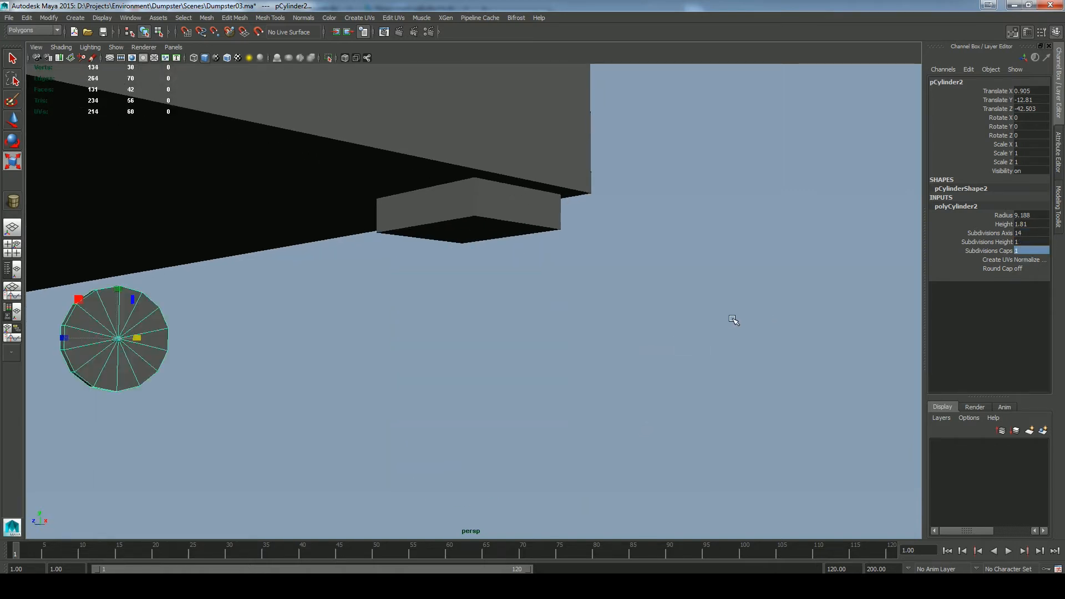
Step: Set the wheel cylinder's Subdivisions Caps to 2 and move it along X under the corner block
{"action": "key", "text": "Return"}
{"action": "left_click_drag", "start_coordinate": [524, 350], "coordinate": [536, 344], "text": "alt"}
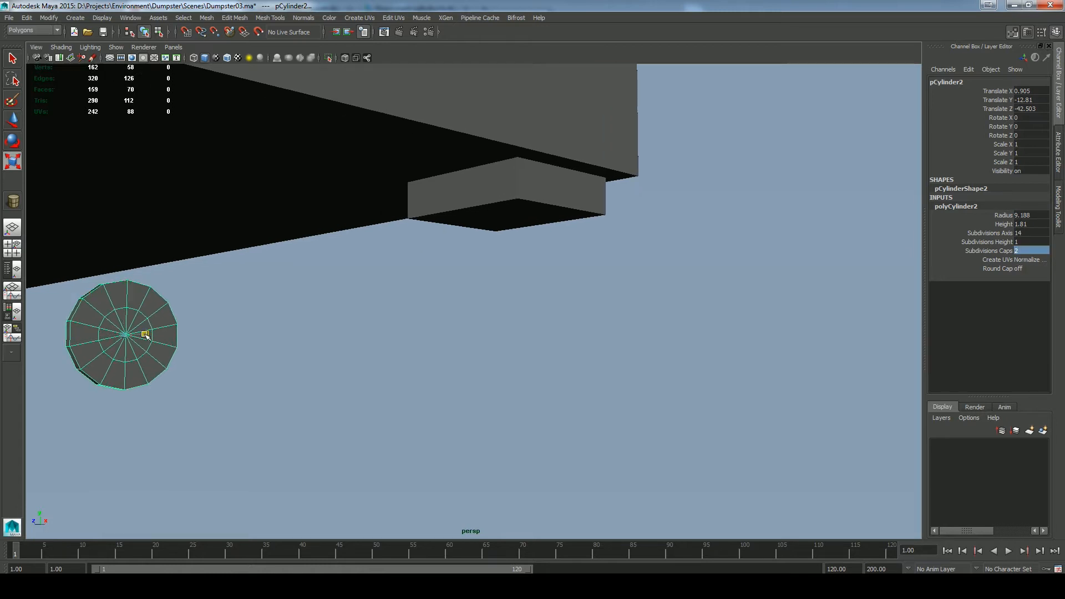
{"action": "right_click", "coordinate": [202, 343]}
{"action": "left_click", "coordinate": [244, 303]}
{"action": "left_click_drag", "start_coordinate": [151, 334], "coordinate": [643, 340]}
Step: Fine-tune the wheel's position under the block and thicken it along X
{"action": "left_click_drag", "start_coordinate": [488, 316], "coordinate": [554, 316]}
{"action": "right_click", "coordinate": [578, 313]}
{"action": "left_click", "coordinate": [623, 323]}
{"action": "left_click_drag", "start_coordinate": [710, 330], "coordinate": [608, 344], "text": "alt"}
Step: Enlarge the inner edge loop on the wheel's outer cap slightly
{"action": "key", "text": "q"}
{"action": "right_click_drag", "start_coordinate": [557, 295], "coordinate": [557, 269]}
{"action": "double_click", "coordinate": [500, 277]}
{"action": "right_click", "coordinate": [592, 320]}
{"action": "left_click", "coordinate": [636, 327]}
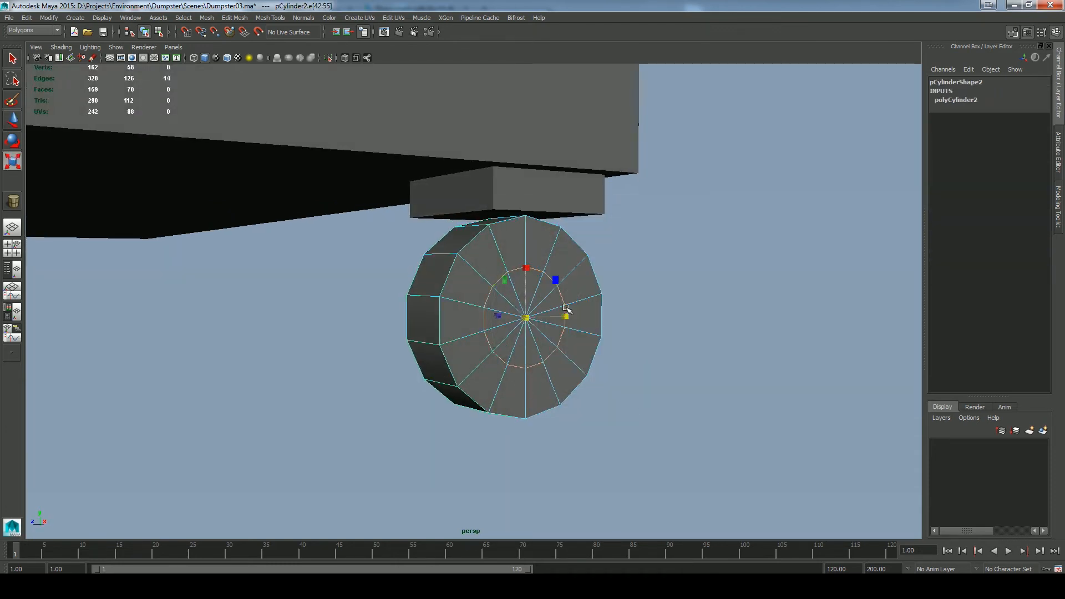
Step: Extrude the 14 faces inside the outer cap's inner ring into the wheel and shrink them slightly to form a tapered recess
{"action": "key", "text": "q"}
{"action": "right_click_drag", "start_coordinate": [521, 335], "coordinate": [522, 364]}
{"action": "left_click_drag", "start_coordinate": [507, 296], "coordinate": [548, 339]}
{"action": "left_click_drag", "start_coordinate": [668, 377], "coordinate": [596, 360], "text": "alt"}
{"action": "left_click_drag", "start_coordinate": [436, 278], "coordinate": [477, 383], "text": "ctrl"}
{"action": "left_click_drag", "start_coordinate": [702, 390], "coordinate": [777, 349], "text": "alt"}
{"action": "left_click", "coordinate": [1057, 206]}
{"action": "left_click_drag", "start_coordinate": [892, 366], "coordinate": [876, 383], "text": "alt"}
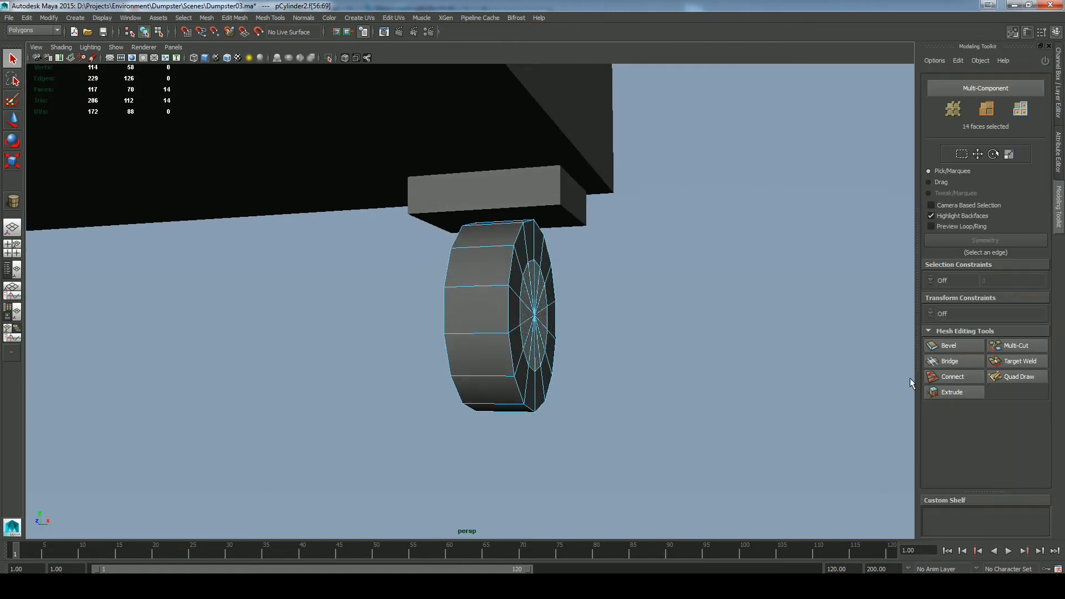
{"action": "left_click", "coordinate": [952, 391]}
{"action": "left_click_drag", "start_coordinate": [684, 380], "coordinate": [638, 379], "text": "alt"}
{"action": "left_click_drag", "start_coordinate": [687, 379], "coordinate": [638, 377]}
{"action": "left_click_drag", "start_coordinate": [674, 376], "coordinate": [649, 377], "text": "alt"}
{"action": "left_click_drag", "start_coordinate": [659, 376], "coordinate": [694, 369]}
{"action": "key", "text": "r"}
{"action": "key", "text": "q"}
Step: Multi-Cut an edge loop around the middle of the wheel's tread and delete the half without the recess
{"action": "left_click", "coordinate": [1006, 344]}
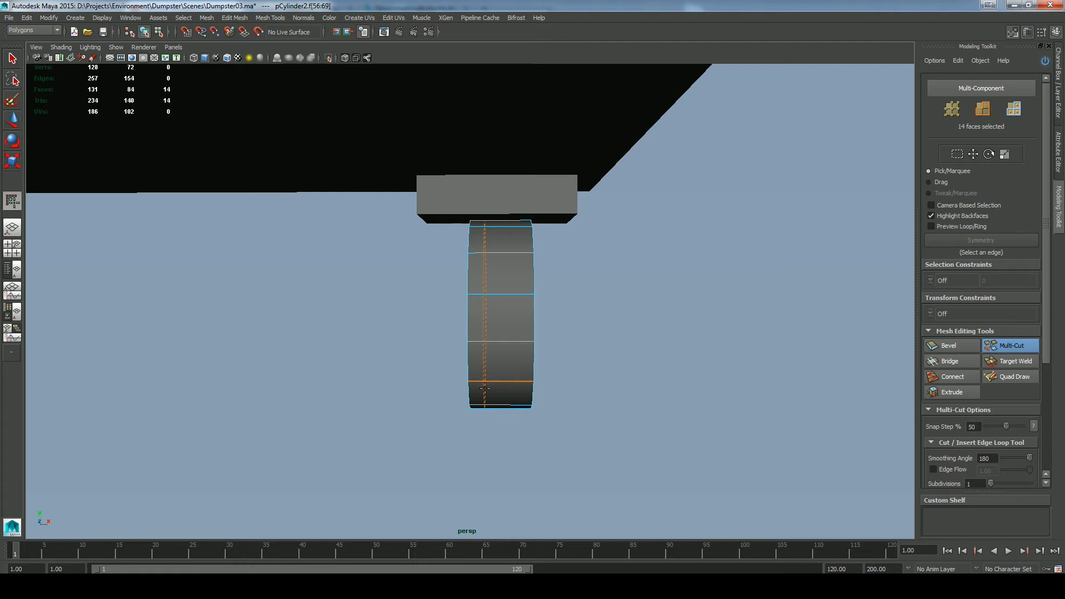
{"action": "key", "text": "q"}
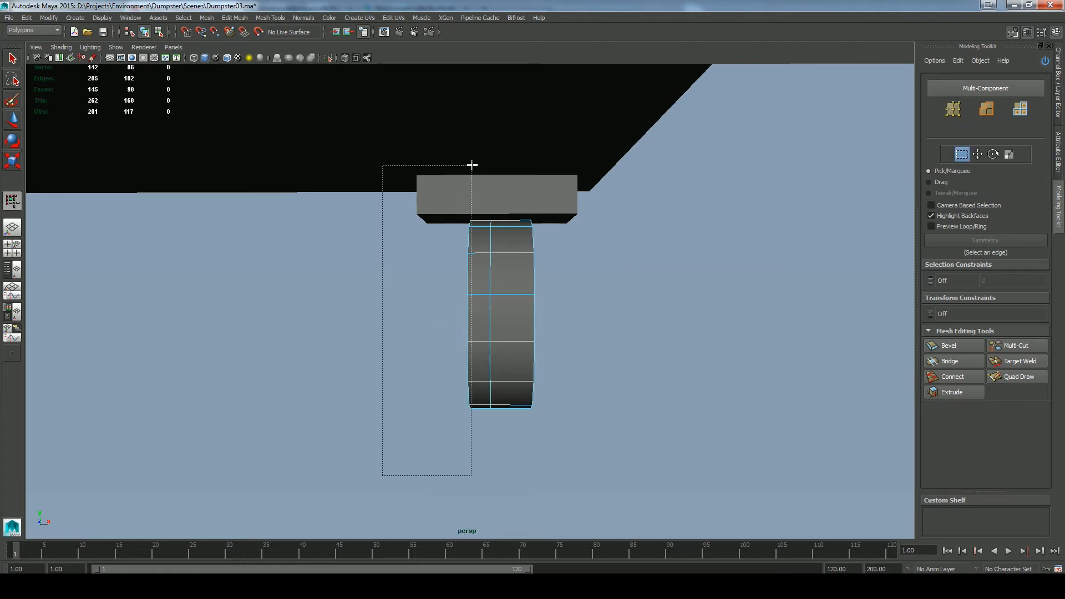
{"action": "left_click_drag", "start_coordinate": [679, 392], "coordinate": [390, 388], "text": "alt"}
{"action": "right_click", "coordinate": [390, 388]}
{"action": "left_click", "coordinate": [349, 427]}
{"action": "left_click_drag", "start_coordinate": [577, 433], "coordinate": [372, 431], "text": "alt"}
{"action": "right_click_drag", "start_coordinate": [519, 324], "coordinate": [546, 315]}
{"action": "left_click_drag", "start_coordinate": [545, 314], "coordinate": [512, 347], "text": "alt"}
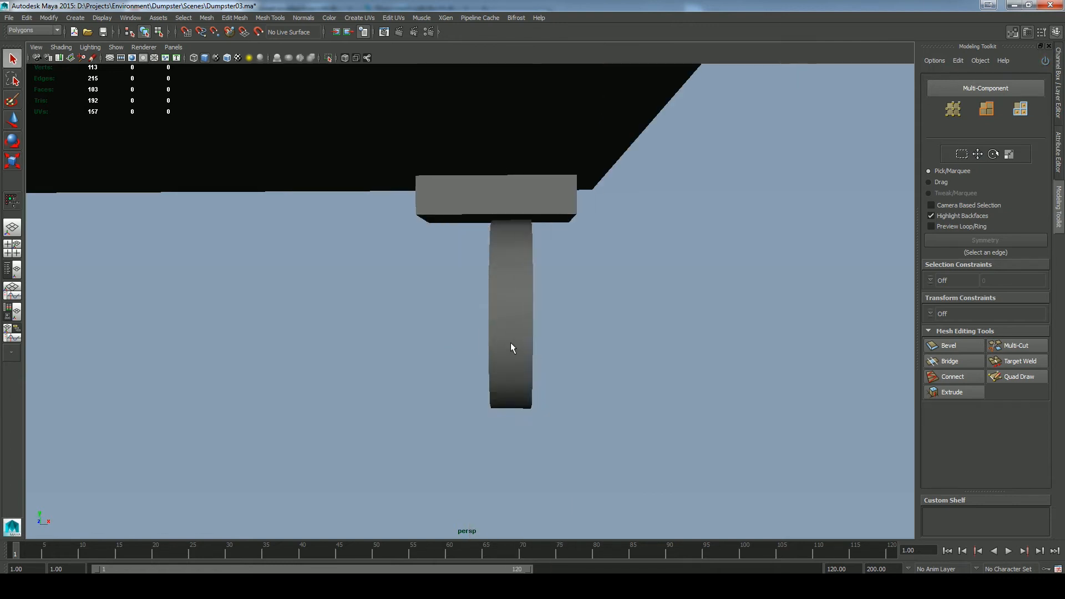
Step: Snap the half wheel's pivot to its open cut edge
{"action": "key", "text": "w"}
{"action": "left_click_drag", "start_coordinate": [607, 333], "coordinate": [589, 317], "text": "alt"}
{"action": "right_click", "coordinate": [589, 317]}
{"action": "left_click", "coordinate": [632, 358]}
{"action": "key", "text": "v"}
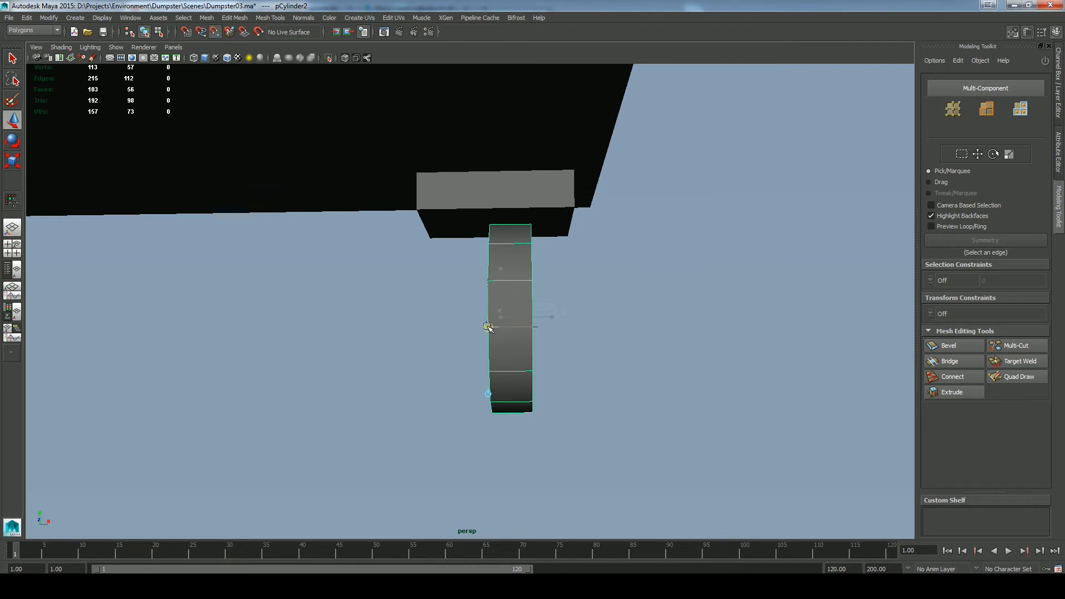
{"action": "right_click", "coordinate": [388, 338]}
{"action": "left_click", "coordinate": [437, 363]}
Step: Duplicate the half wheel and mirror the copy with a Scale X of -1
{"action": "right_click", "coordinate": [437, 364]}
{"action": "left_click", "coordinate": [388, 325]}
{"action": "left_click", "coordinate": [1057, 92]}
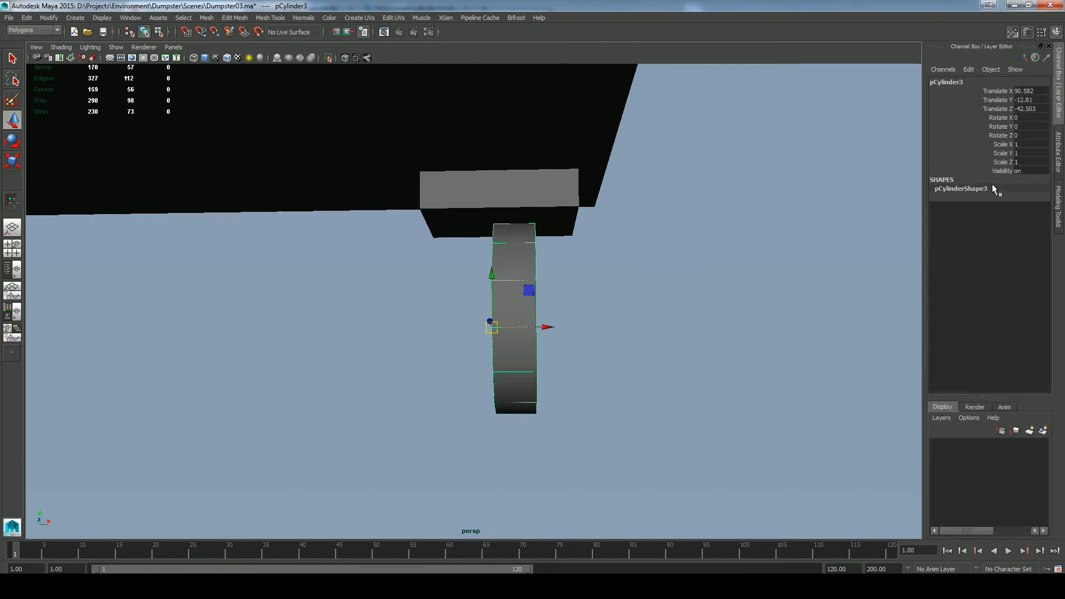
{"action": "type", "text": "-1"}
{"action": "key", "text": "Return"}
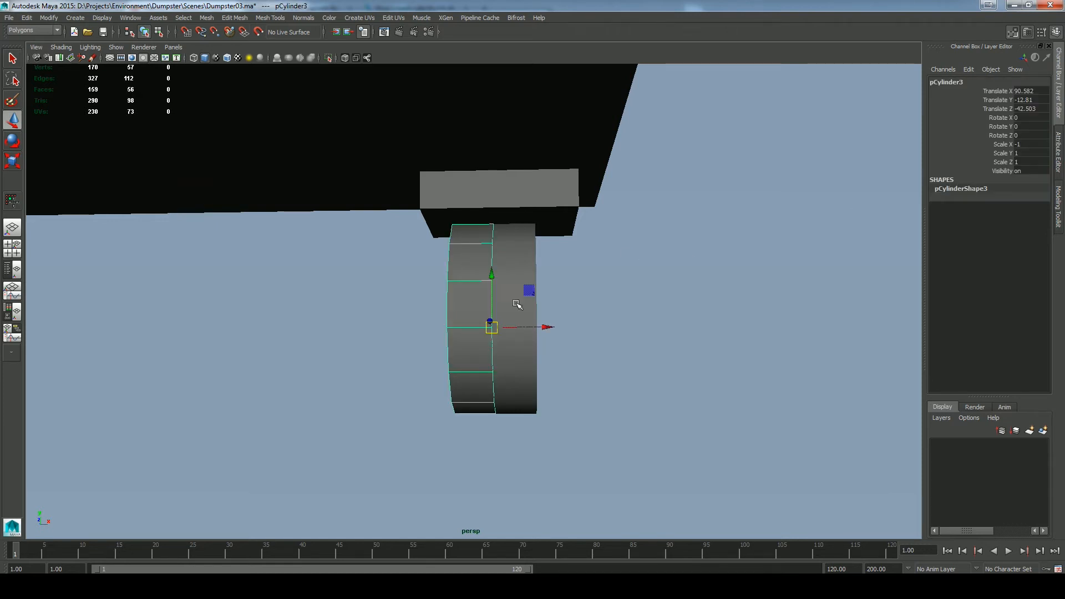
Step: Combine the two wheel halves into one mesh and merge the vertices along the seam
{"action": "left_click", "coordinate": [515, 306], "text": "shift"}
{"action": "left_click", "coordinate": [206, 17]}
{"action": "left_click", "coordinate": [225, 44]}
{"action": "right_click", "coordinate": [506, 312]}
{"action": "left_click", "coordinate": [469, 312]}
{"action": "left_click", "coordinate": [234, 17]}
{"action": "left_click", "coordinate": [248, 70]}
{"action": "left_click_drag", "start_coordinate": [572, 388], "coordinate": [571, 388]}
Step: Delete the edge loop running around the middle of the wheel's tread
{"action": "left_click_drag", "start_coordinate": [626, 405], "coordinate": [388, 404], "text": "alt"}
{"action": "right_click_drag", "start_coordinate": [488, 310], "coordinate": [488, 277]}
{"action": "left_click_drag", "start_coordinate": [594, 366], "coordinate": [548, 322], "text": "alt"}
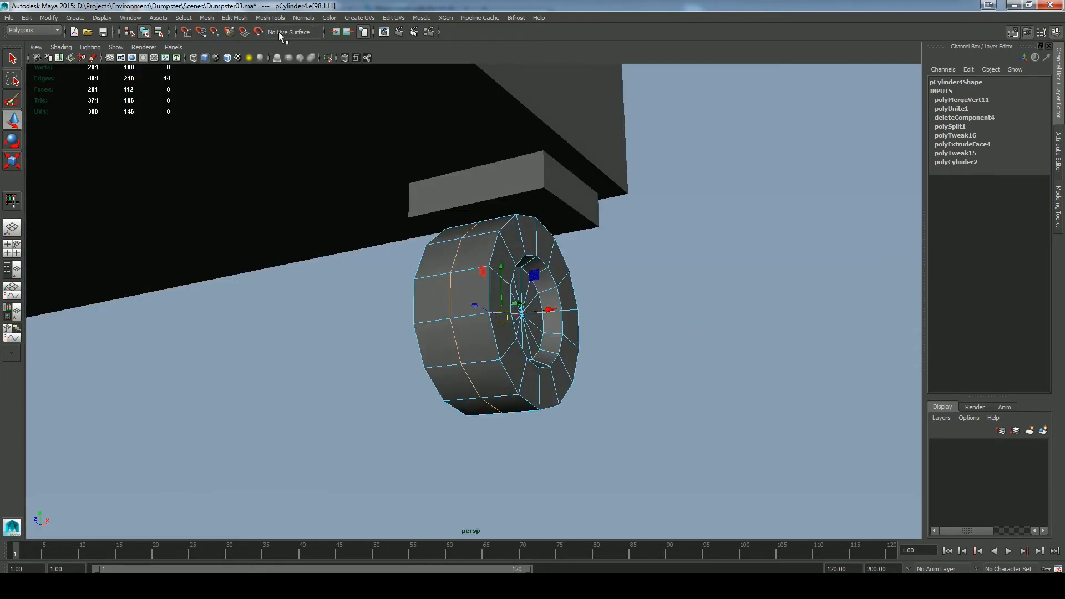
{"action": "left_click", "coordinate": [234, 17]}
{"action": "left_click", "coordinate": [259, 163]}
{"action": "right_click_drag", "start_coordinate": [475, 363], "coordinate": [498, 349]}
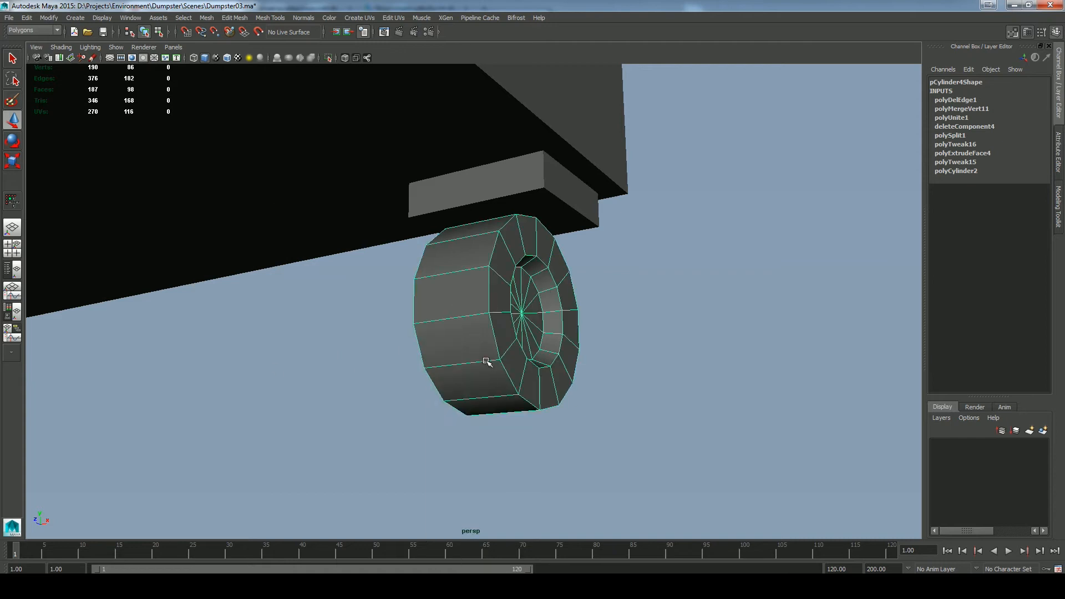
Step: Center the wheel's pivot and narrow the wheel slightly along X
{"action": "left_click", "coordinate": [574, 377]}
{"action": "left_click_drag", "start_coordinate": [576, 355], "coordinate": [665, 347], "text": "alt"}
{"action": "left_click", "coordinate": [49, 18]}
{"action": "left_click", "coordinate": [59, 120]}
{"action": "left_click_drag", "start_coordinate": [606, 425], "coordinate": [550, 420], "text": "alt"}
{"action": "left_click_drag", "start_coordinate": [545, 315], "coordinate": [529, 314]}
{"action": "left_click_drag", "start_coordinate": [629, 346], "coordinate": [737, 328], "text": "alt"}
Step: Delete the wheel's construction history
{"action": "key", "text": "space"}
{"action": "right_click_drag", "start_coordinate": [677, 255], "coordinate": [701, 348], "text": "alt"}
{"action": "middle_click_drag", "start_coordinate": [701, 347], "coordinate": [425, 307], "text": "alt"}
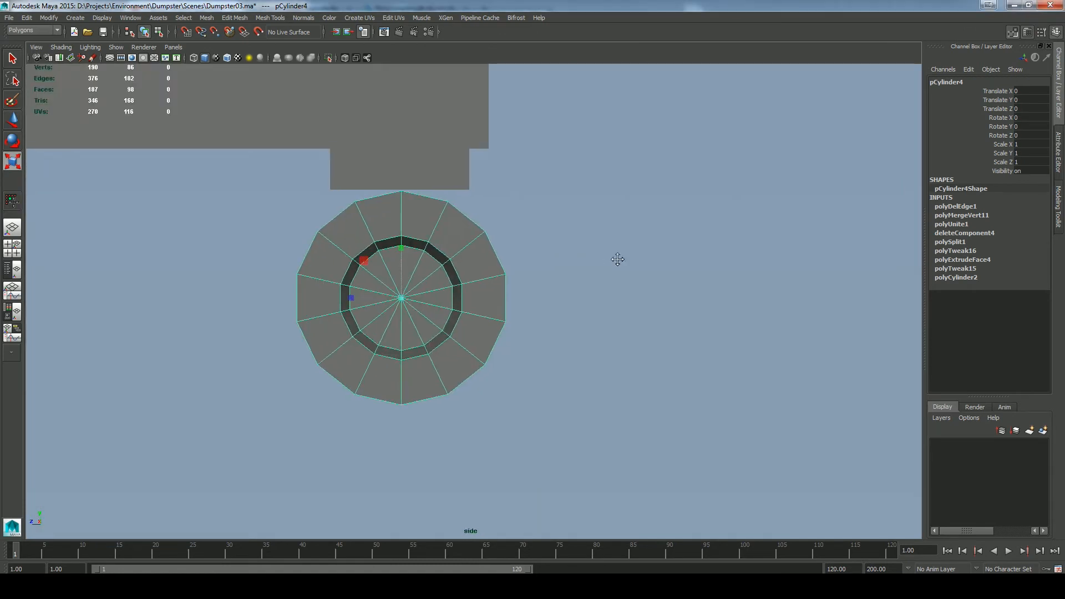
{"action": "middle_click_drag", "start_coordinate": [618, 259], "coordinate": [729, 261], "text": "alt"}
{"action": "left_click", "coordinate": [48, 18]}
{"action": "mouse_move", "coordinate": [28, 18]}
{"action": "mouse_move", "coordinate": [57, 143]}
{"action": "left_click", "coordinate": [165, 148]}
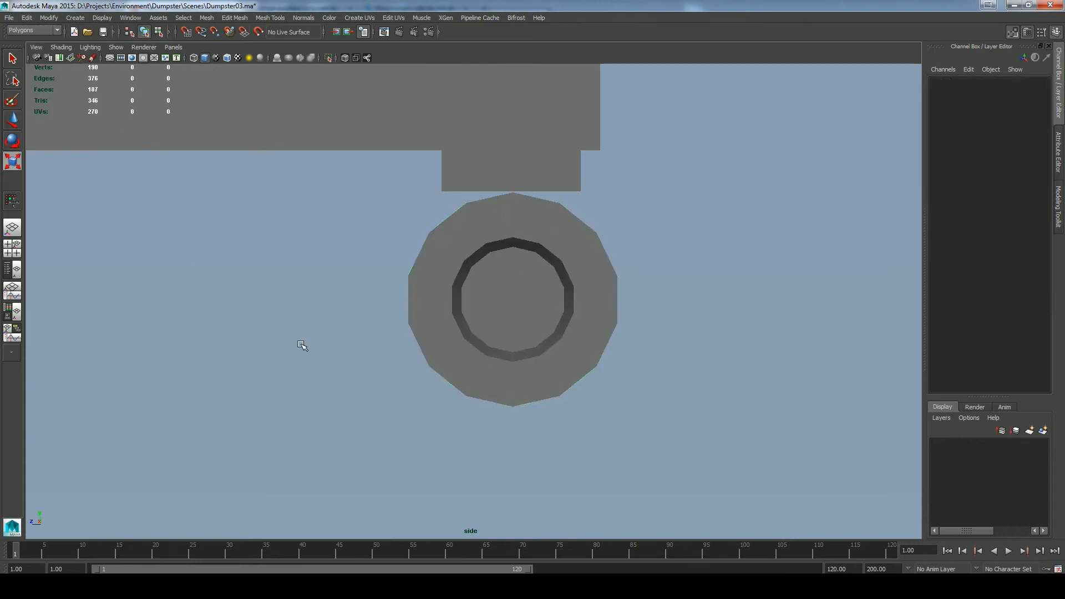
Step: Create a small polygon cylinder at the wheel's center
{"action": "right_click_drag", "start_coordinate": [327, 331], "coordinate": [325, 334]}
{"action": "right_click_drag", "start_coordinate": [355, 301], "coordinate": [300, 288], "text": "shift"}
{"action": "left_click", "coordinate": [538, 286]}
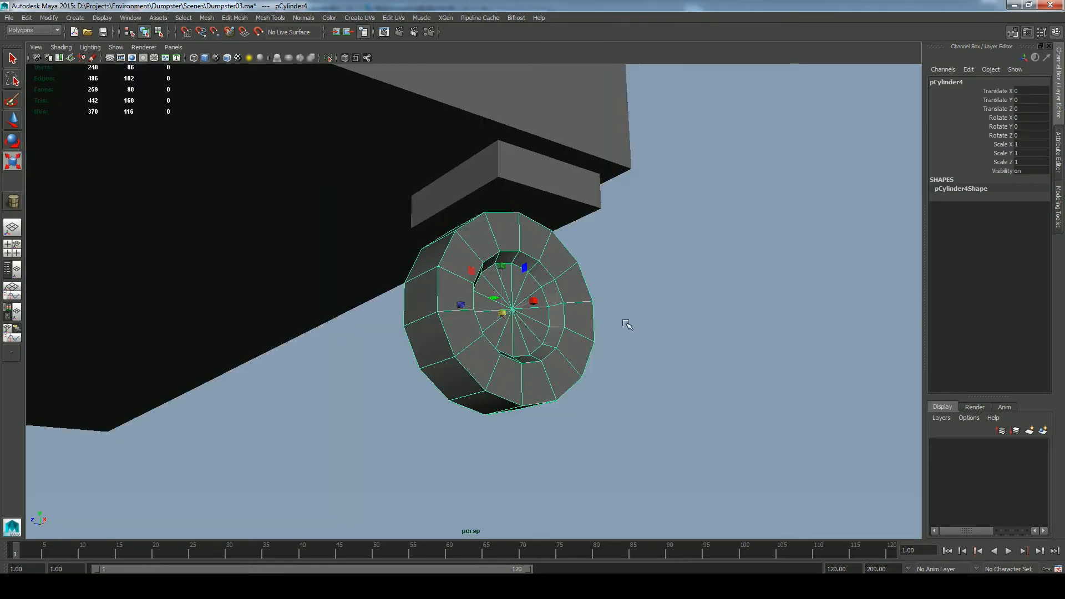
Step: Set the small cylinder's Subdivisions Axis to 8 and rotate it 90 degrees about Z
{"action": "left_click_drag", "start_coordinate": [625, 326], "coordinate": [659, 316], "text": "alt"}
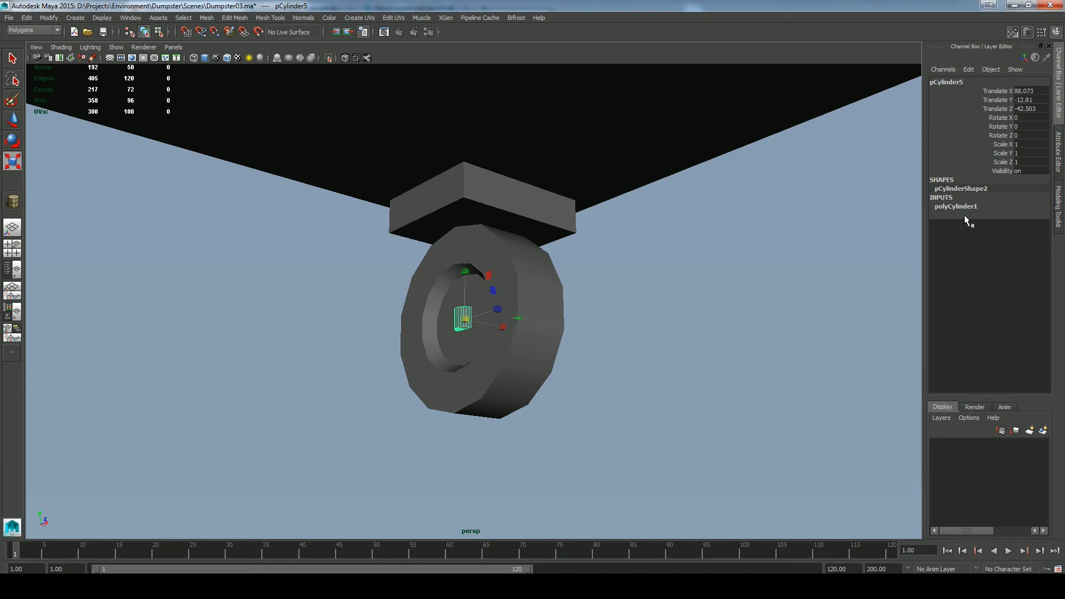
{"action": "left_click", "coordinate": [955, 206]}
{"action": "middle_click_drag", "start_coordinate": [679, 300], "coordinate": [664, 310], "text": "alt"}
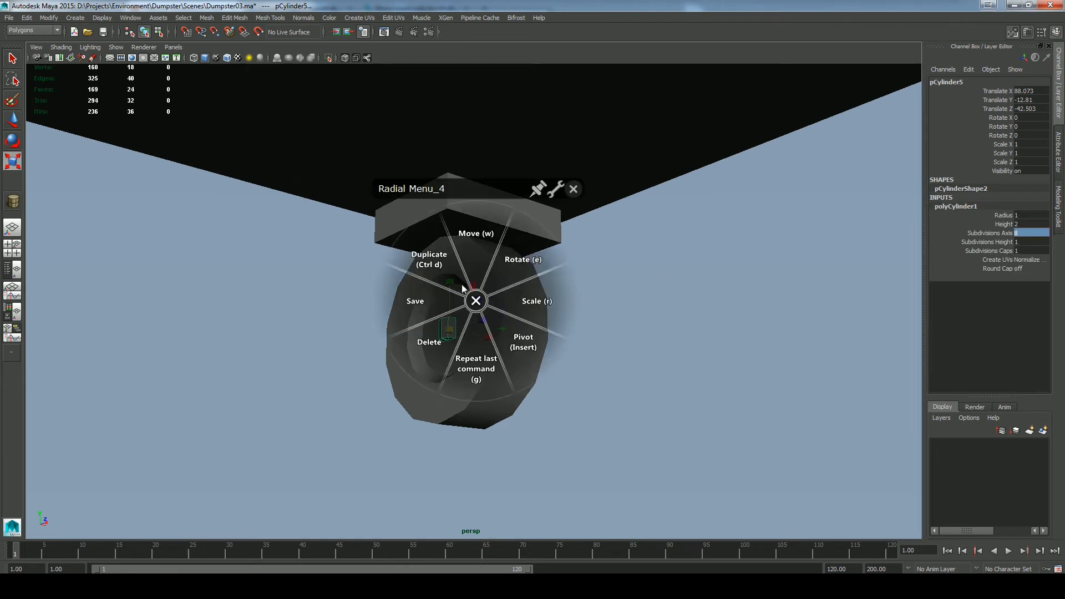
{"action": "left_click", "coordinate": [520, 259]}
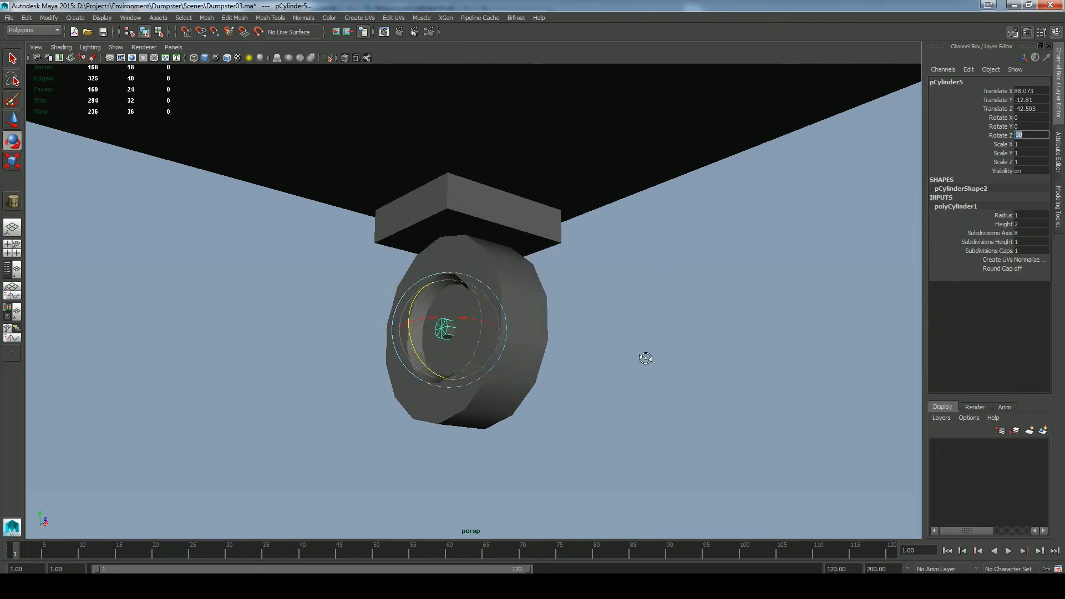
Step: Scale the small axle cylinder uniformly to about 1.831 and centre it along X so it passes evenly through the wheel
{"action": "left_click_drag", "start_coordinate": [645, 358], "coordinate": [626, 362], "text": "alt"}
{"action": "left_click", "coordinate": [628, 372]}
{"action": "left_click_drag", "start_coordinate": [452, 331], "coordinate": [614, 404]}
{"action": "left_click", "coordinate": [506, 273]}
{"action": "key", "text": "space"}
{"action": "key", "text": "f"}
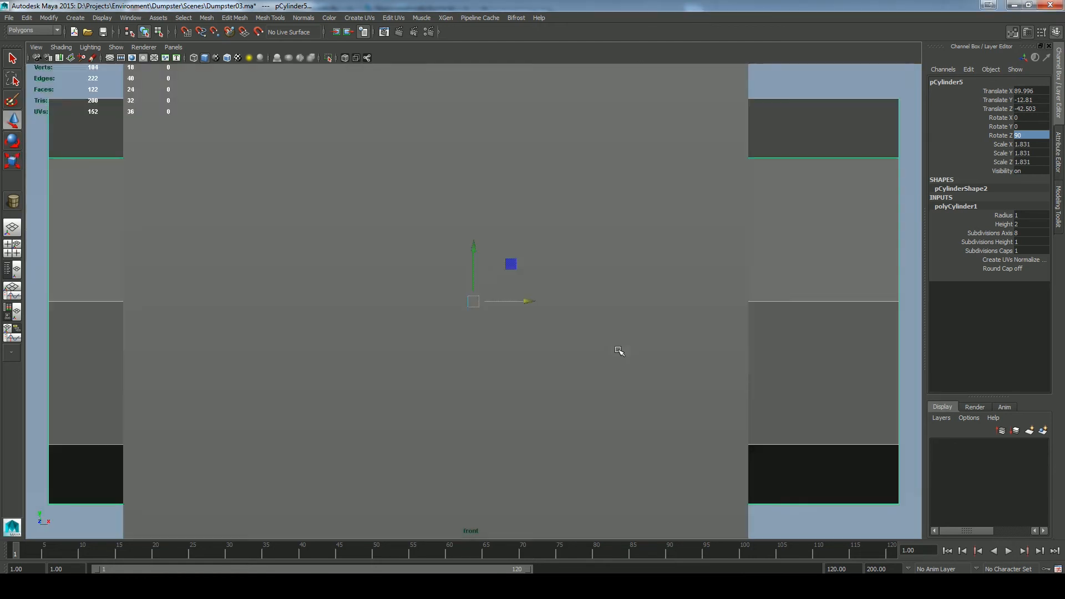
{"action": "left_click", "coordinate": [194, 57]}
{"action": "right_click_drag", "start_coordinate": [566, 281], "coordinate": [435, 192], "text": "alt"}
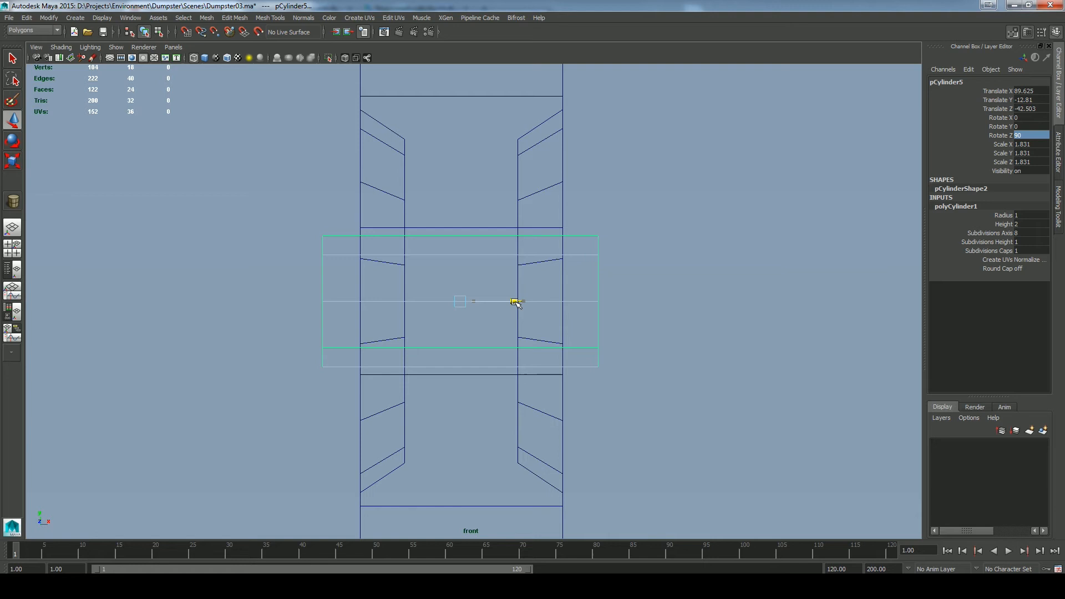
{"action": "left_click", "coordinate": [575, 309]}
{"action": "left_click_drag", "start_coordinate": [513, 301], "coordinate": [511, 301]}
Step: Create a thin polygon box in the top view beside the wheel, crossing the end of the axle
{"action": "key", "text": "space"}
{"action": "left_click_drag", "start_coordinate": [658, 266], "coordinate": [660, 242]}
{"action": "left_click", "coordinate": [204, 57]}
{"action": "mouse_move", "coordinate": [685, 356]}
{"action": "left_mouse_down", "text": "alt"}
{"action": "mouse_move", "coordinate": [614, 365]}
{"action": "mouse_move", "coordinate": [696, 327]}
{"action": "mouse_move", "coordinate": [651, 368]}
{"action": "mouse_move", "coordinate": [668, 311]}
{"action": "left_mouse_up", "text": "alt"}
{"action": "key", "text": "space"}
{"action": "key", "text": "4"}
{"action": "right_click_drag", "start_coordinate": [563, 237], "coordinate": [760, 478], "text": "alt"}
{"action": "middle_click_drag", "start_coordinate": [828, 91], "coordinate": [782, 145], "text": "alt"}
{"action": "left_click", "coordinate": [776, 142]}
{"action": "right_click_drag", "start_coordinate": [768, 139], "coordinate": [722, 153], "text": "shift"}
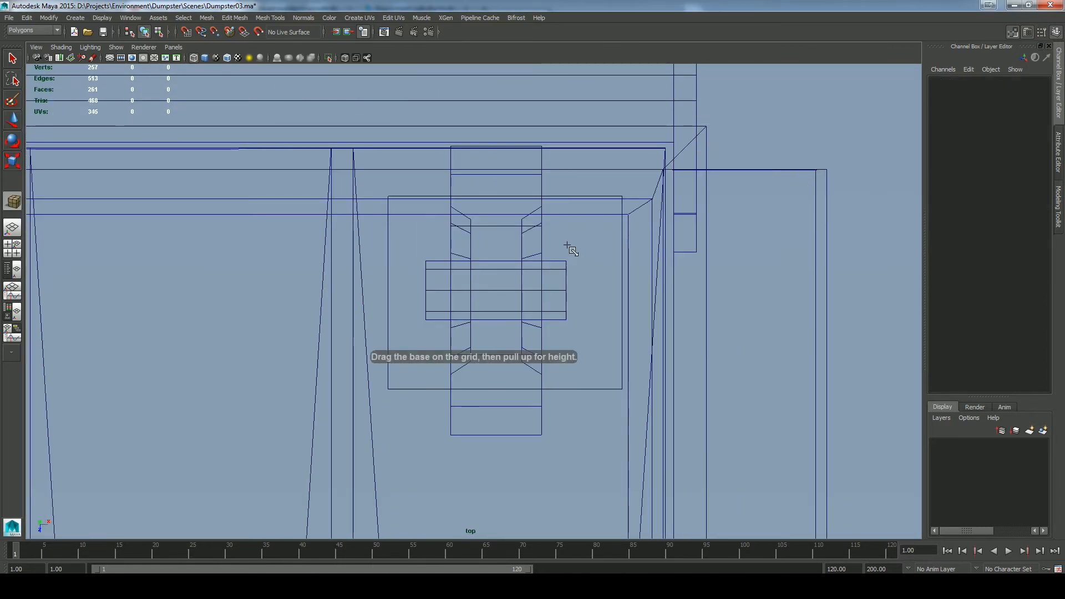
{"action": "left_click_drag", "start_coordinate": [556, 340], "coordinate": [556, 342]}
{"action": "left_click", "coordinate": [583, 286]}
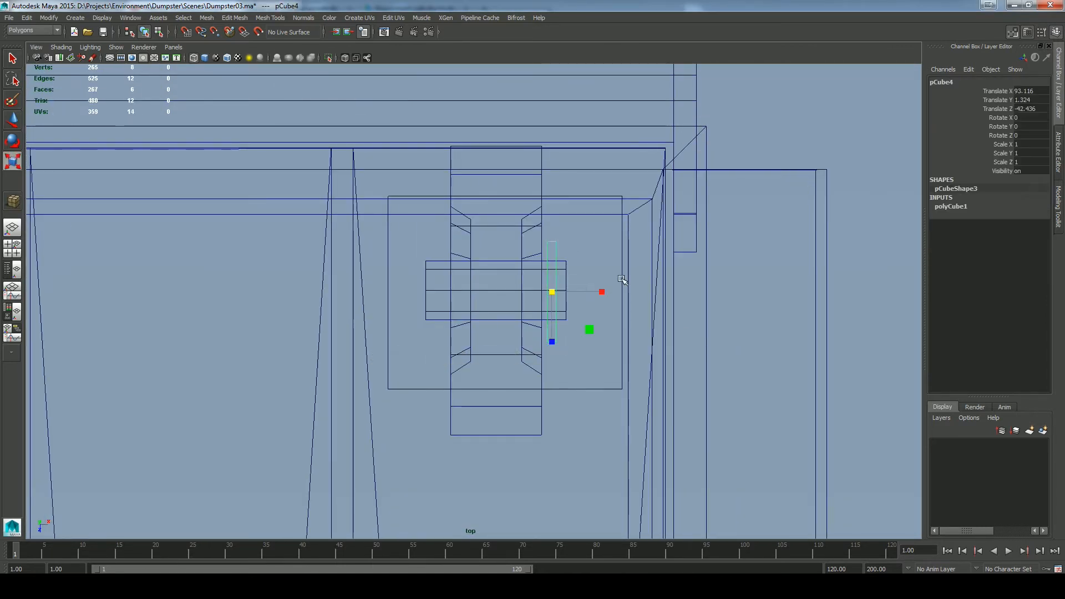
Step: Lower the thin box to about Y -9.088 so it sits beside the wheel
{"action": "key", "text": "space"}
{"action": "left_click_drag", "start_coordinate": [618, 275], "coordinate": [617, 233]}
{"action": "key", "text": "5"}
{"action": "key", "text": "w"}
{"action": "left_click_drag", "start_coordinate": [523, 138], "coordinate": [524, 234]}
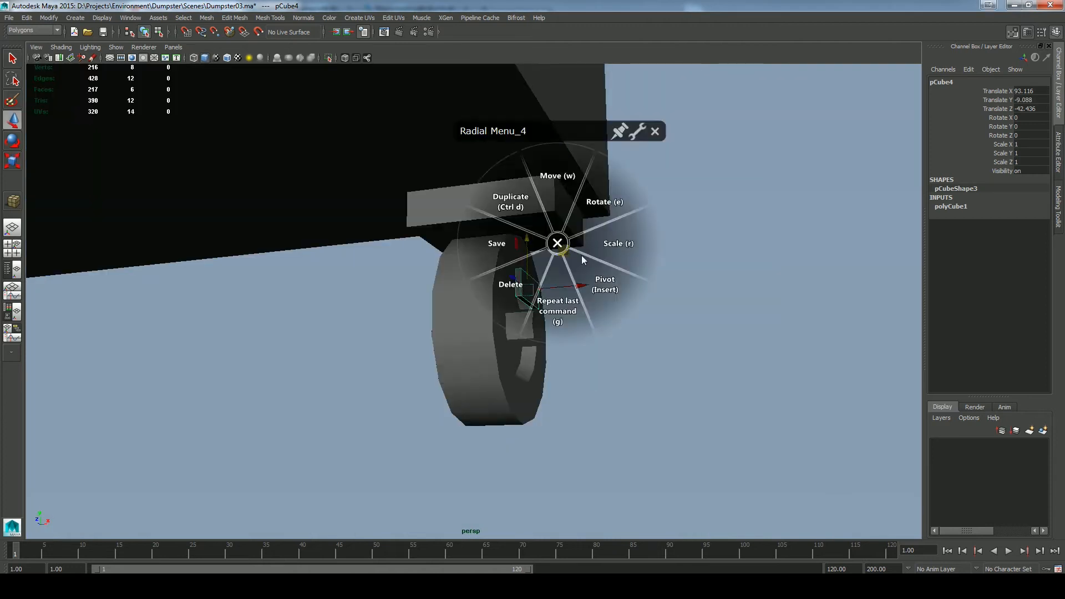
Step: Stretch the box vertically into a bracket plate spanning from the mounting block to below the axle, and delete its hidden end face
{"action": "left_click", "coordinate": [615, 243]}
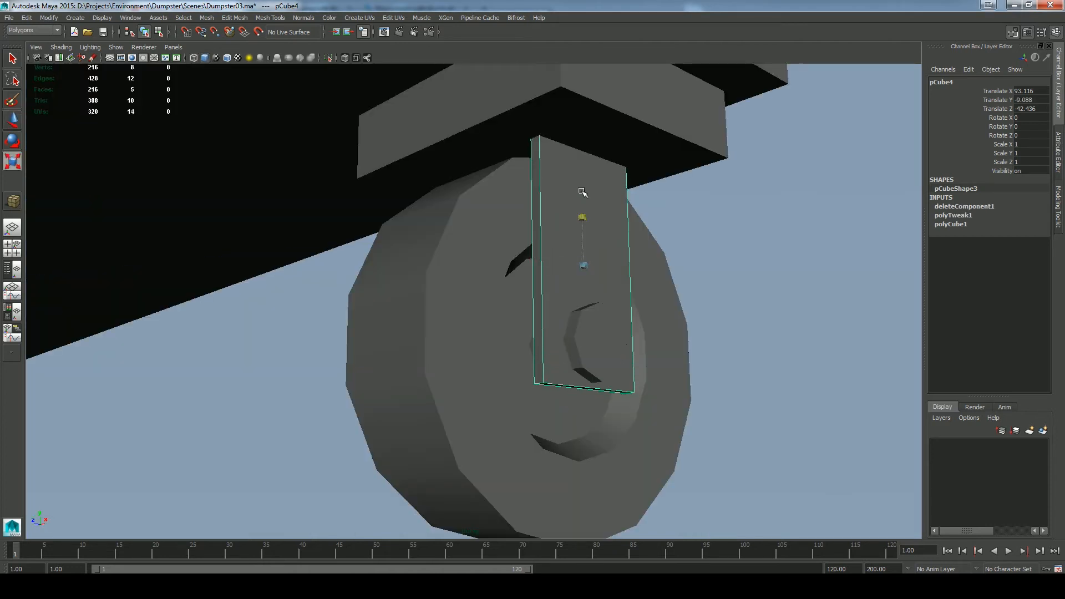
{"action": "key", "text": "w"}
{"action": "left_click_drag", "start_coordinate": [582, 219], "coordinate": [557, 192]}
{"action": "right_click_drag", "start_coordinate": [556, 193], "coordinate": [499, 192]}
{"action": "left_click_drag", "start_coordinate": [449, 111], "coordinate": [649, 161]}
Step: Duplicate the bracket plate and place the copy on the opposite side of the wheel at about X 86.141
{"action": "scroll", "coordinate": [586, 224], "scroll_direction": "down", "scroll_amount": 3}
{"action": "left_click_drag", "start_coordinate": [586, 225], "coordinate": [648, 339], "text": "alt"}
{"action": "key", "text": "space"}
{"action": "left_click", "coordinate": [571, 327]}
{"action": "scroll", "coordinate": [571, 327], "scroll_direction": "down", "scroll_amount": 3}
{"action": "right_click_drag", "start_coordinate": [553, 361], "coordinate": [552, 264]}
{"action": "key", "text": "ctrl+d"}
Step: Soften the axle cylinder's normals and harden the edges around its end caps
{"action": "left_click", "coordinate": [302, 18]}
{"action": "left_click", "coordinate": [318, 122]}
{"action": "double_click", "coordinate": [551, 288]}
{"action": "key", "text": "q"}
{"action": "left_click", "coordinate": [303, 17]}
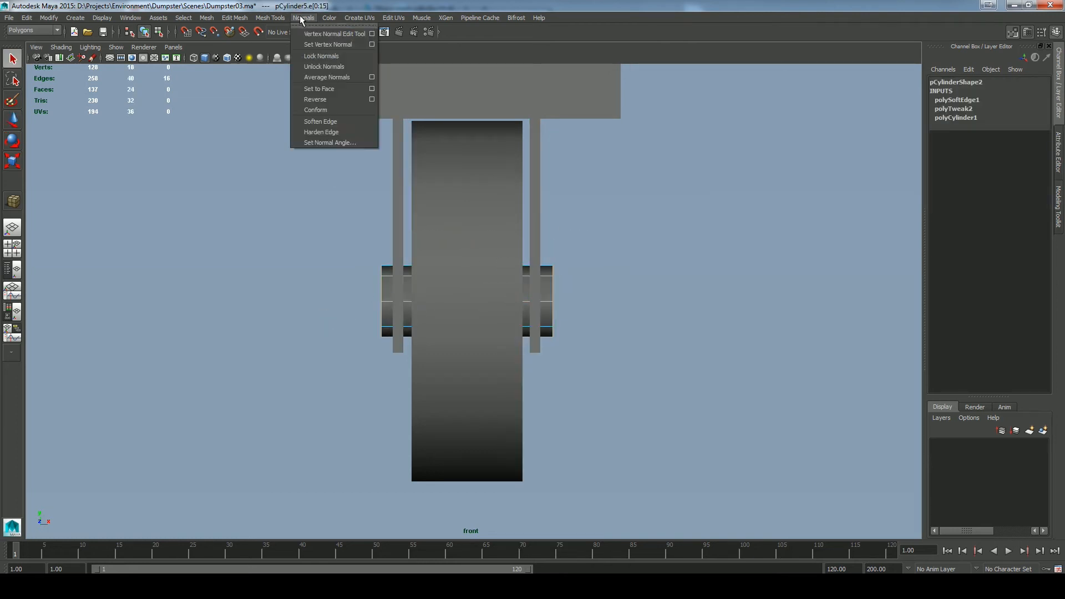
{"action": "left_click", "coordinate": [318, 133]}
{"action": "left_click", "coordinate": [557, 281]}
{"action": "left_click", "coordinate": [513, 286]}
Step: Combine the wheel, axle and both bracket plates into one mesh and centre its pivot
{"action": "key", "text": "space"}
{"action": "key", "text": "space"}
{"action": "left_click", "coordinate": [627, 277]}
{"action": "left_click_drag", "start_coordinate": [628, 278], "coordinate": [498, 288], "text": "alt"}
{"action": "left_click_drag", "start_coordinate": [434, 277], "coordinate": [338, 297], "text": "alt"}
{"action": "right_click_drag", "start_coordinate": [461, 309], "coordinate": [493, 294]}
{"action": "scroll", "coordinate": [554, 278], "scroll_direction": "down", "scroll_amount": 5}
{"action": "left_click", "coordinate": [628, 264]}
{"action": "left_click_drag", "start_coordinate": [627, 264], "coordinate": [463, 341], "text": "alt"}
{"action": "scroll", "coordinate": [553, 378], "scroll_direction": "up", "scroll_amount": 5}
{"action": "left_click", "coordinate": [552, 377]}
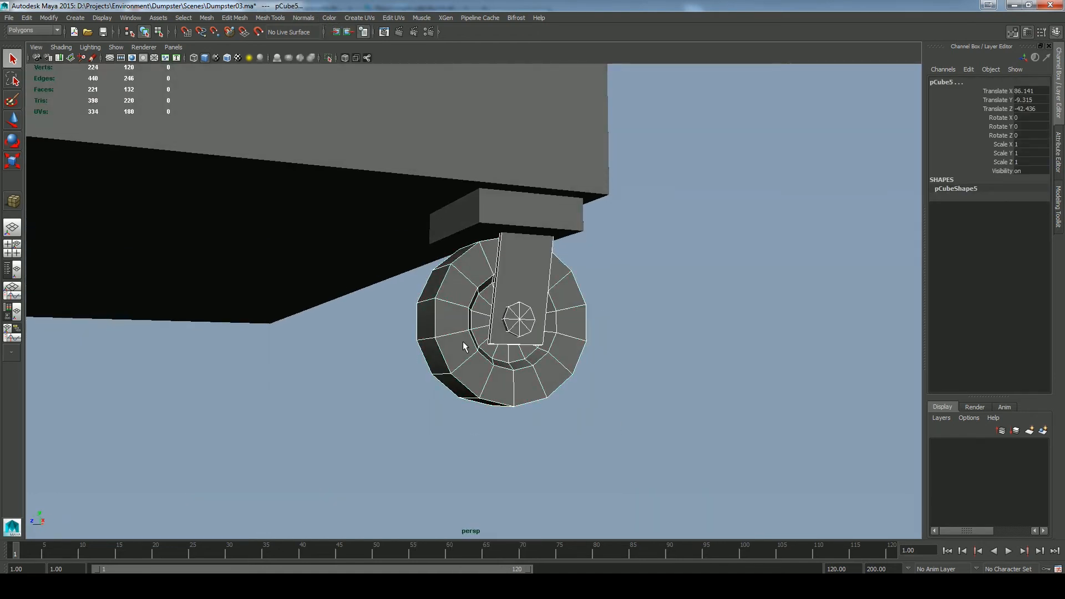
{"action": "left_click", "coordinate": [206, 17]}
{"action": "left_click", "coordinate": [216, 42]}
{"action": "left_click", "coordinate": [48, 17]}
{"action": "left_click", "coordinate": [62, 122]}
{"action": "key", "text": "w"}
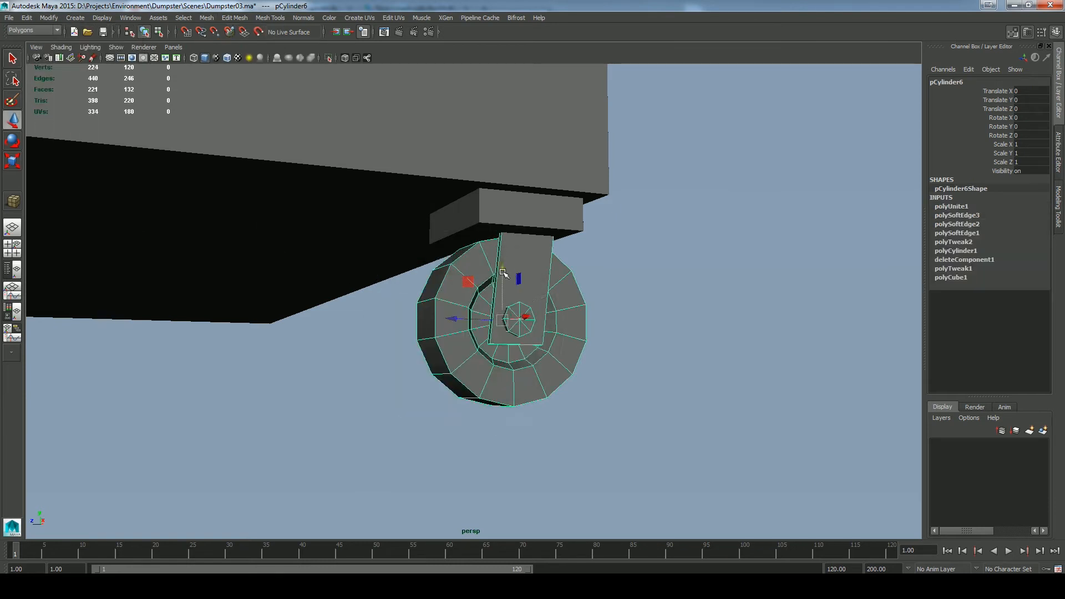
Step: Move the wheel assembly slightly down and adjust the bracket plates' top vertices to meet the mounting block
{"action": "left_click_drag", "start_coordinate": [500, 267], "coordinate": [499, 275]}
{"action": "left_click_drag", "start_coordinate": [619, 278], "coordinate": [595, 264], "text": "alt"}
{"action": "key", "text": "F9"}
{"action": "left_click_drag", "start_coordinate": [447, 236], "coordinate": [563, 252]}
{"action": "left_click_drag", "start_coordinate": [510, 256], "coordinate": [475, 233], "text": "alt"}
{"action": "left_click_drag", "start_coordinate": [610, 300], "coordinate": [675, 271], "text": "alt"}
{"action": "key", "text": "F8"}
Step: Combine the wheel assembly with the mounting block and delete the resulting mesh's construction history
{"action": "left_click", "coordinate": [528, 325]}
{"action": "left_click", "coordinate": [555, 219], "text": "shift"}
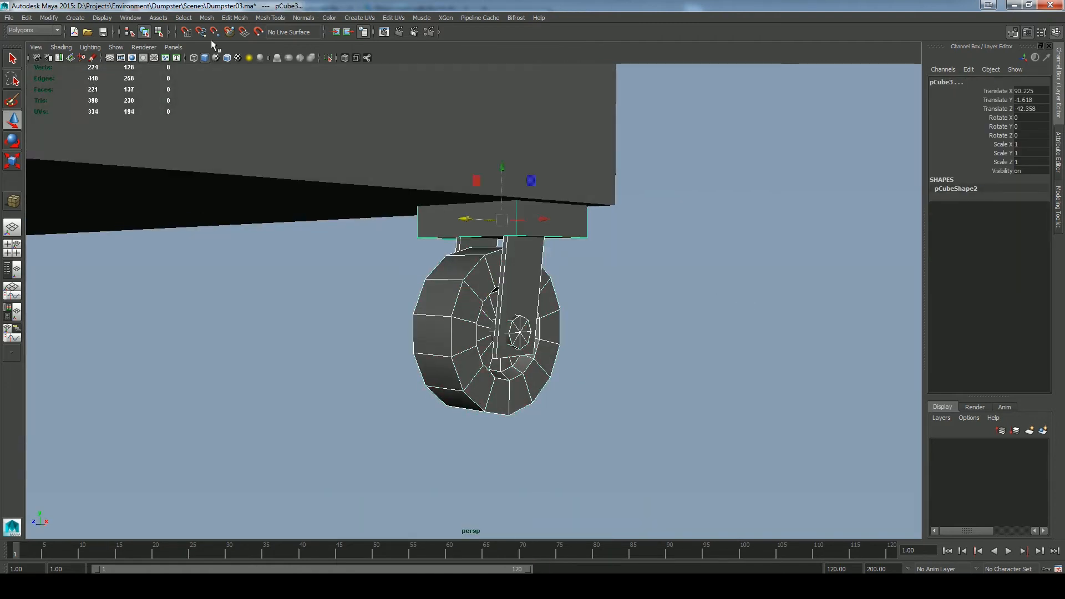
{"action": "left_click", "coordinate": [207, 18]}
{"action": "left_click", "coordinate": [216, 41]}
{"action": "left_click", "coordinate": [26, 17]}
{"action": "mouse_move", "coordinate": [106, 141]}
{"action": "left_click", "coordinate": [166, 142]}
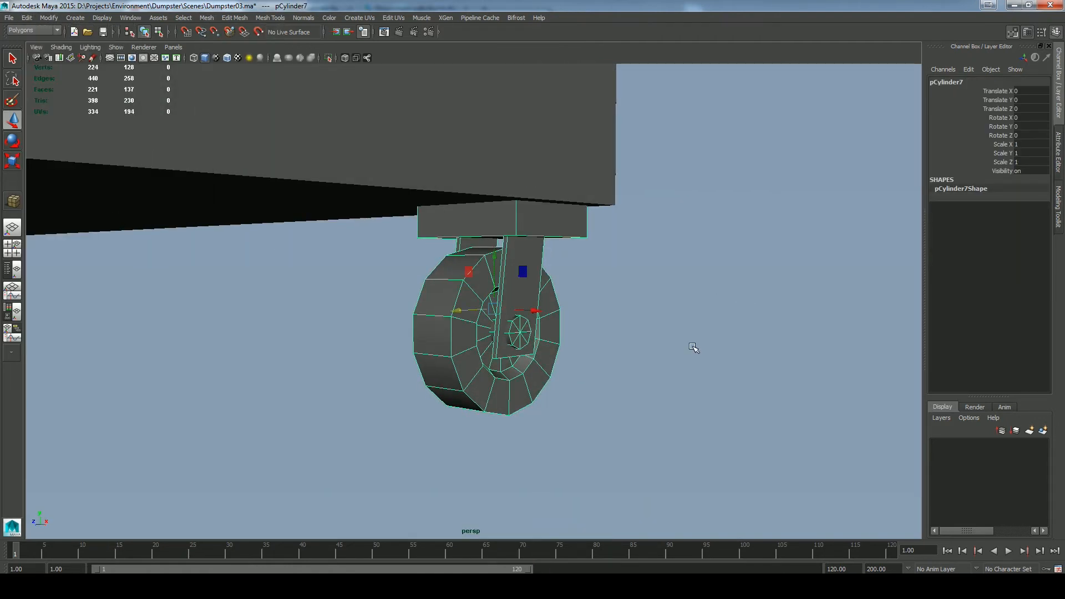
Step: Deselect everything and save the scene as a new version named Dumpster04.ma
{"action": "right_click_drag", "start_coordinate": [692, 349], "coordinate": [548, 303], "text": "alt"}
{"action": "left_click_drag", "start_coordinate": [548, 302], "coordinate": [673, 216], "text": "alt"}
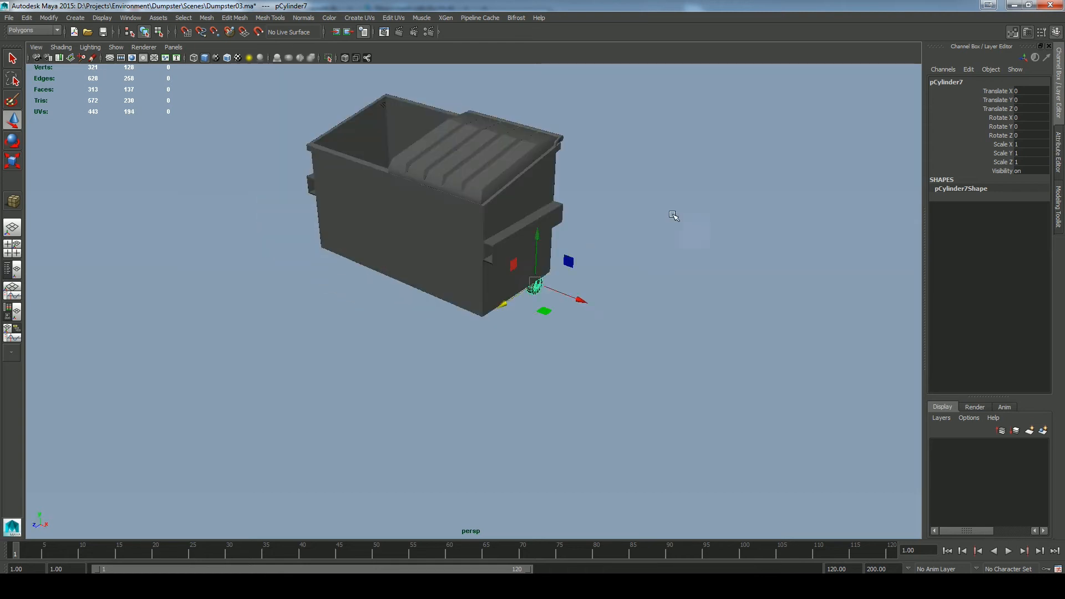
{"action": "left_click", "coordinate": [88, 180]}
{"action": "left_click", "coordinate": [10, 17]}
{"action": "left_click", "coordinate": [45, 67]}
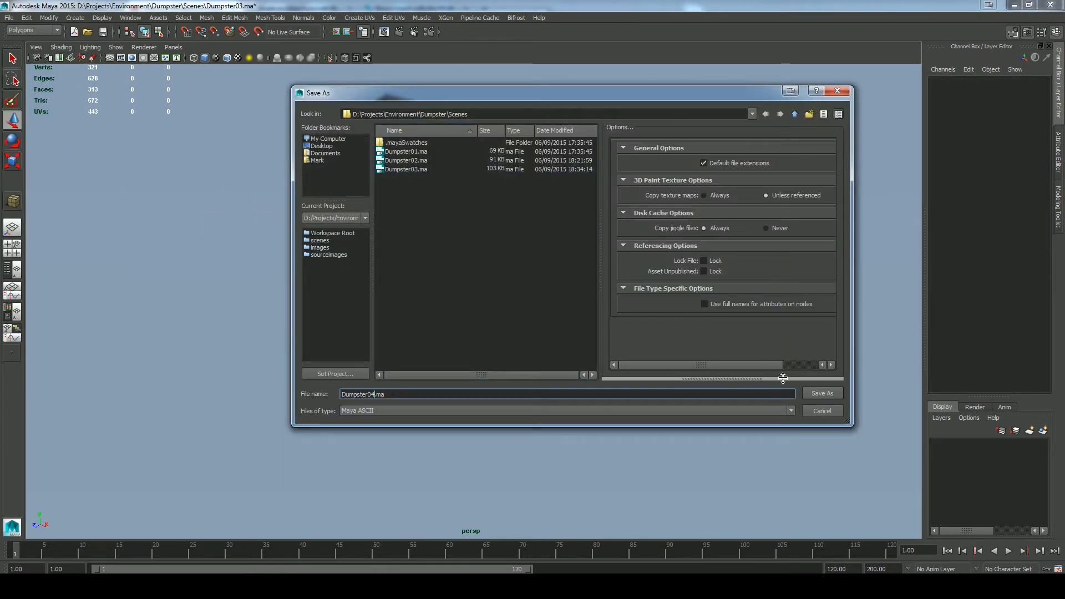
{"action": "key", "text": "Return"}
Step: Isolate the dumpster body half that carries the fork sleeve in the perspective view
{"action": "left_click", "coordinate": [530, 265]}
{"action": "left_click_drag", "start_coordinate": [530, 265], "coordinate": [651, 307], "text": "alt"}
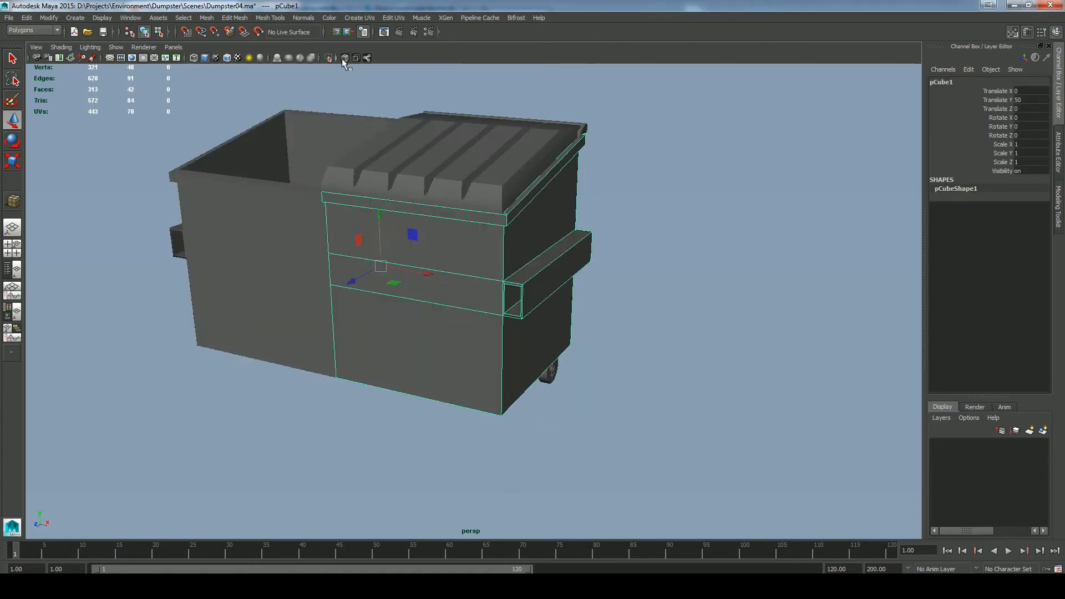
{"action": "left_click", "coordinate": [328, 57]}
{"action": "mouse_move", "coordinate": [739, 309]}
{"action": "left_mouse_down", "text": "alt"}
{"action": "mouse_move", "coordinate": [713, 342]}
{"action": "mouse_move", "coordinate": [730, 291]}
{"action": "mouse_move", "coordinate": [738, 310]}
{"action": "left_mouse_up", "text": "alt"}
{"action": "key", "text": "F11"}
{"action": "left_click", "coordinate": [564, 341]}
{"action": "left_click_drag", "start_coordinate": [495, 297], "coordinate": [385, 249], "text": "alt"}
{"action": "left_click", "coordinate": [621, 233]}
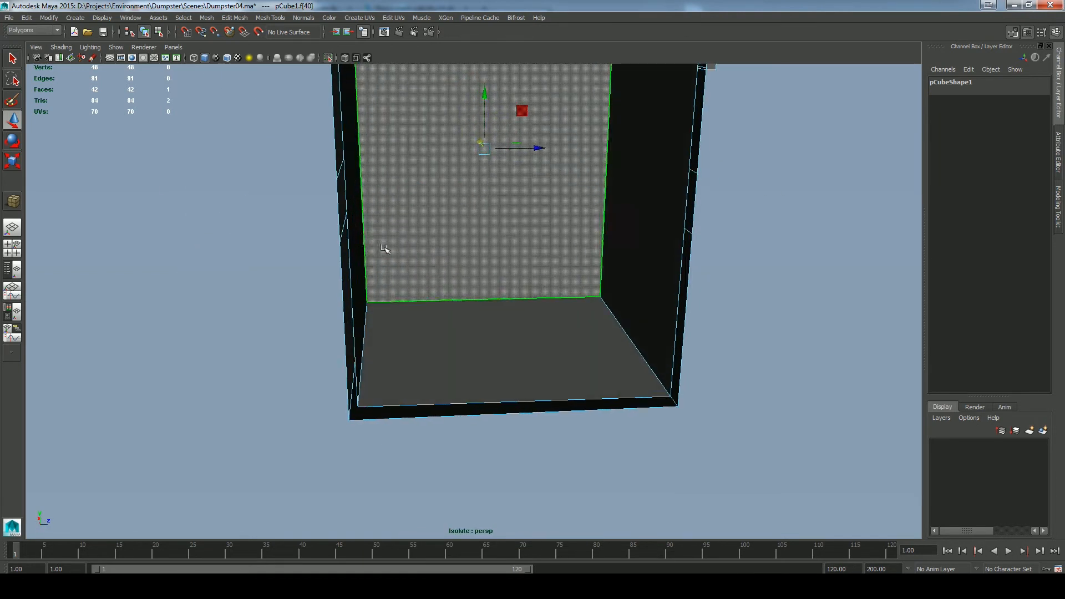
{"action": "left_click", "coordinate": [639, 207]}
Step: Select the outer vertical corner edges and bottom edges of the dumpster body, leaving out the interior edges
{"action": "left_click_drag", "start_coordinate": [822, 208], "coordinate": [585, 210], "text": "alt"}
{"action": "key", "text": "q"}
{"action": "right_click_drag", "start_coordinate": [579, 322], "coordinate": [581, 295]}
{"action": "left_click", "coordinate": [544, 323]}
{"action": "left_click_drag", "start_coordinate": [583, 323], "coordinate": [709, 210], "text": "alt"}
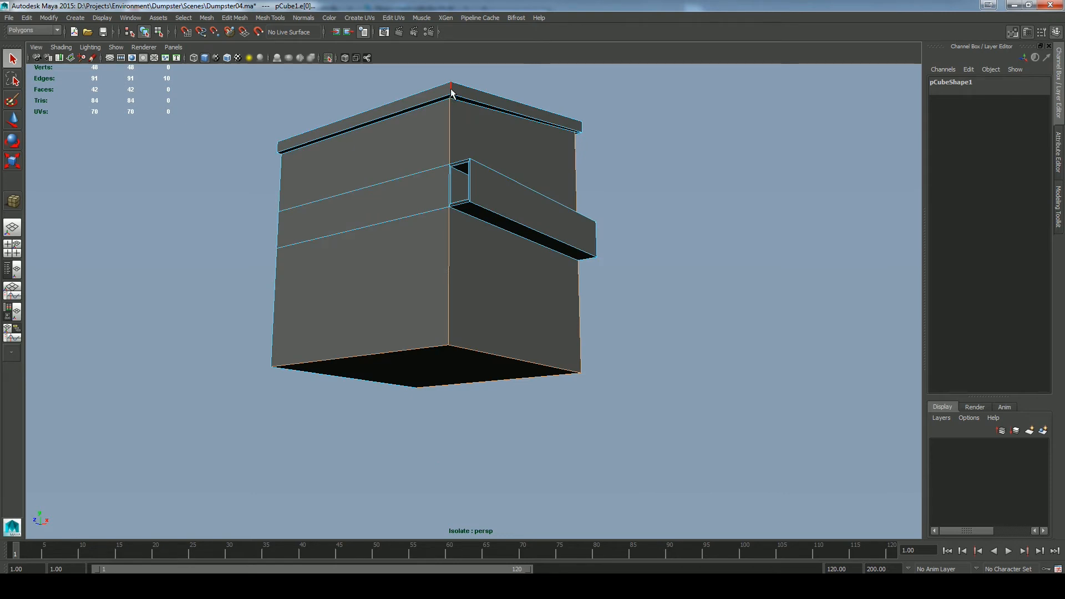
{"action": "double_click", "coordinate": [582, 129], "text": "shift"}
{"action": "left_click_drag", "start_coordinate": [582, 130], "coordinate": [835, 218], "text": "alt"}
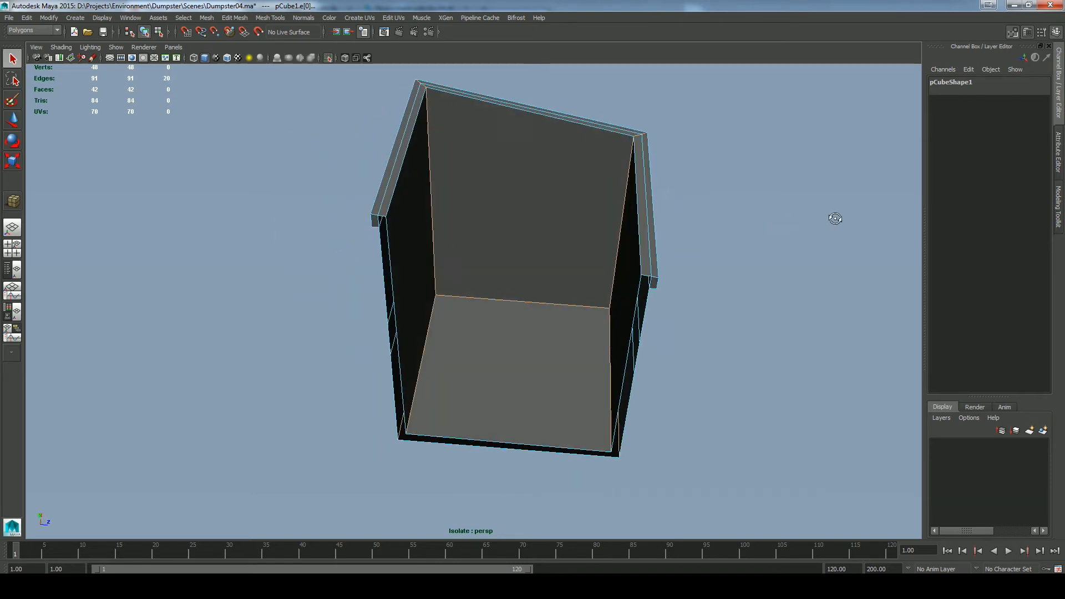
{"action": "left_click_drag", "start_coordinate": [784, 336], "coordinate": [497, 339], "text": "alt"}
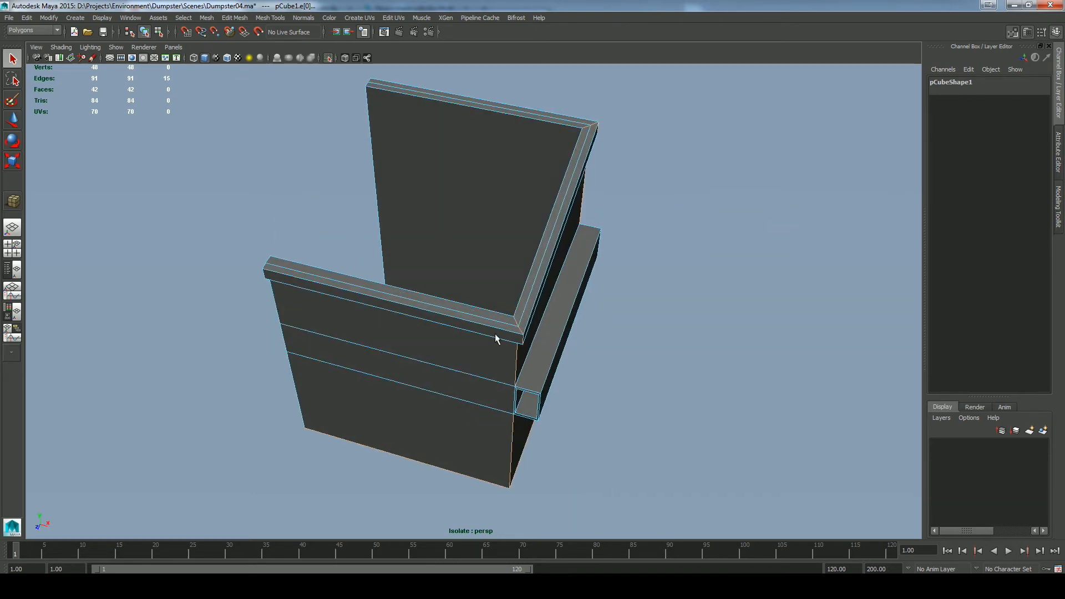
Step: Refine the edge selection around the body's rim so it includes the outer rim edge above the fork sleeve
{"action": "left_click_drag", "start_coordinate": [608, 178], "coordinate": [682, 329], "text": "alt"}
{"action": "scroll", "coordinate": [682, 329], "scroll_direction": "up", "scroll_amount": 2}
{"action": "left_click", "coordinate": [418, 225], "text": "shift"}
{"action": "scroll", "coordinate": [782, 183], "scroll_direction": "down", "scroll_amount": 1}
{"action": "left_click_drag", "start_coordinate": [781, 183], "coordinate": [693, 266], "text": "alt"}
{"action": "left_click", "coordinate": [564, 285], "text": "shift"}
{"action": "left_click_drag", "start_coordinate": [805, 301], "coordinate": [699, 357], "text": "alt"}
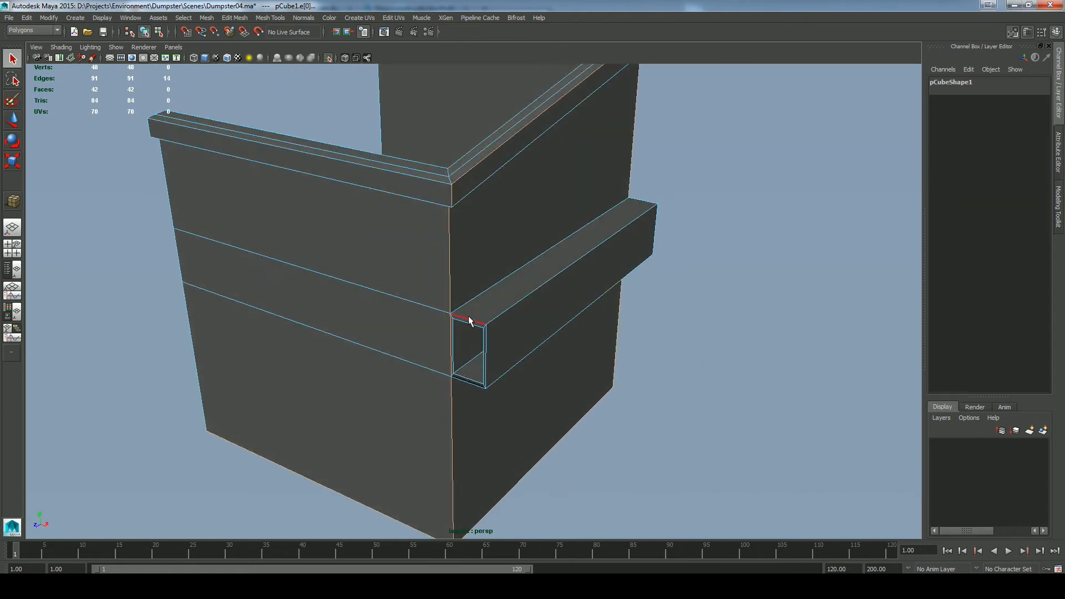
Step: Add the fork sleeve's outer edges to the selection and check it from both ends of the sleeve
{"action": "left_click", "coordinate": [630, 221], "text": "shift"}
{"action": "left_click_drag", "start_coordinate": [669, 234], "coordinate": [659, 260], "text": "alt"}
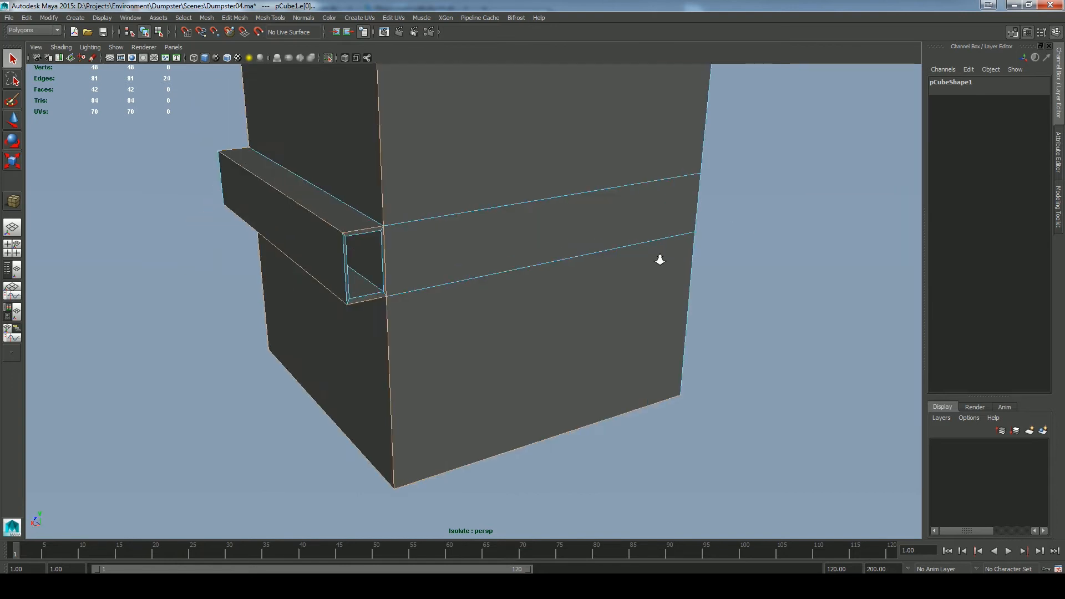
{"action": "right_click_drag", "start_coordinate": [659, 260], "coordinate": [615, 280], "text": "alt"}
{"action": "left_click", "coordinate": [481, 288], "text": "shift"}
{"action": "left_click_drag", "start_coordinate": [401, 428], "coordinate": [421, 380], "text": "alt"}
{"action": "right_click_drag", "start_coordinate": [421, 380], "coordinate": [421, 444], "text": "alt"}
{"action": "key", "text": "ctrl+z"}
{"action": "left_click_drag", "start_coordinate": [421, 444], "coordinate": [377, 449], "text": "alt"}
{"action": "right_click_drag", "start_coordinate": [363, 138], "coordinate": [363, 196], "text": "alt"}
{"action": "left_click_drag", "start_coordinate": [420, 252], "coordinate": [614, 255], "text": "alt"}
{"action": "left_click_drag", "start_coordinate": [595, 304], "coordinate": [779, 244], "text": "alt"}
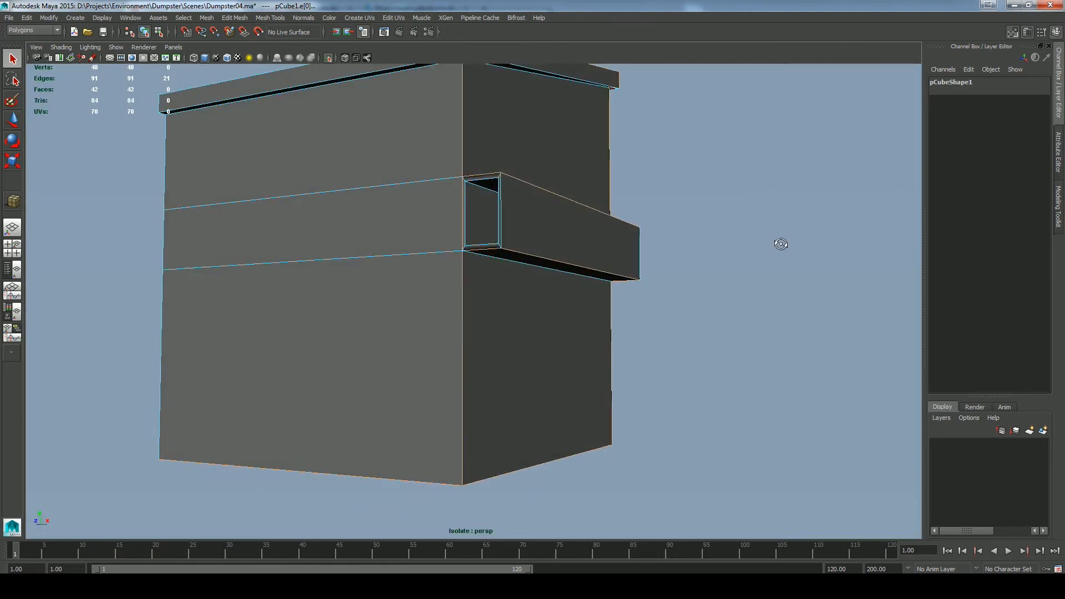
{"action": "right_click_drag", "start_coordinate": [780, 243], "coordinate": [575, 309], "text": "alt"}
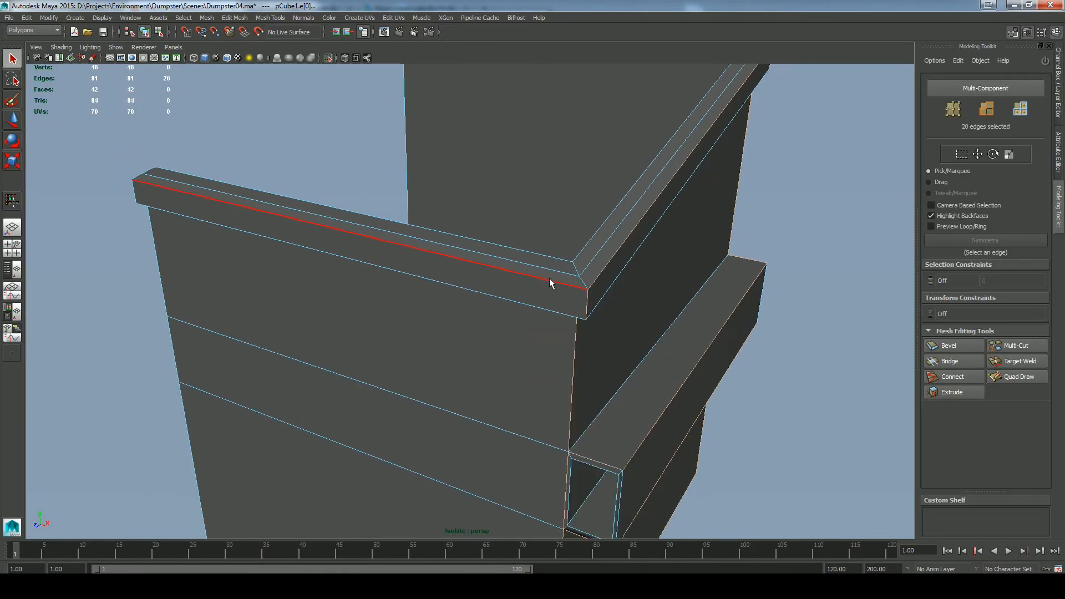
Step: Add the long upper outer rim edges on the front and back walls to the edge selection
{"action": "left_click", "coordinate": [549, 278], "text": "shift"}
{"action": "left_click_drag", "start_coordinate": [517, 314], "coordinate": [708, 326], "text": "alt"}
{"action": "left_click", "coordinate": [527, 394]}
{"action": "key", "text": "ctrl+z"}
{"action": "left_click", "coordinate": [536, 393], "text": "shift"}
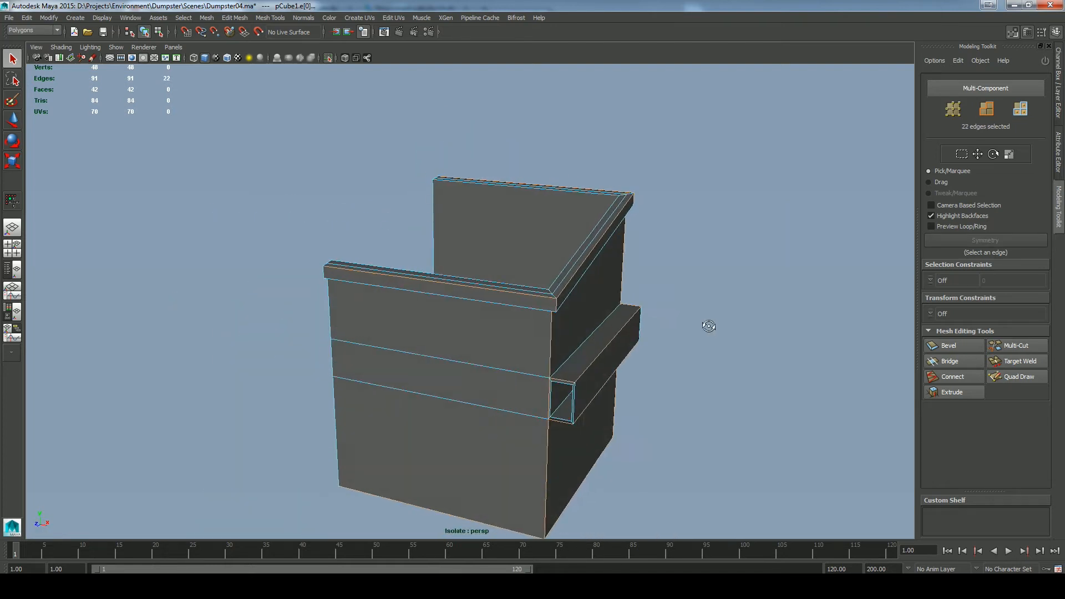
Step: Bevel the selected body, rim and fork sleeve edges with a narrow width and return to object selection
{"action": "middle_click_drag", "start_coordinate": [715, 306], "coordinate": [831, 330]}
{"action": "left_click_drag", "start_coordinate": [787, 333], "coordinate": [750, 366], "text": "alt"}
{"action": "right_click_drag", "start_coordinate": [582, 301], "coordinate": [631, 287]}
{"action": "right_click_drag", "start_coordinate": [682, 333], "coordinate": [799, 388], "text": "alt"}
{"action": "left_click_drag", "start_coordinate": [788, 302], "coordinate": [781, 265], "text": "alt"}
{"action": "right_click_drag", "start_coordinate": [781, 265], "coordinate": [703, 237], "text": "alt"}
{"action": "left_click", "coordinate": [703, 237]}
{"action": "left_click_drag", "start_coordinate": [703, 237], "coordinate": [760, 259], "text": "alt"}
{"action": "right_click_drag", "start_coordinate": [760, 259], "coordinate": [593, 337], "text": "alt"}
{"action": "left_click", "coordinate": [592, 337]}
{"action": "left_click_drag", "start_coordinate": [592, 337], "coordinate": [760, 299], "text": "alt"}
Step: Select the small end faces of the rim along the dumpster half's open middle side
{"action": "right_click_drag", "start_coordinate": [624, 261], "coordinate": [625, 297]}
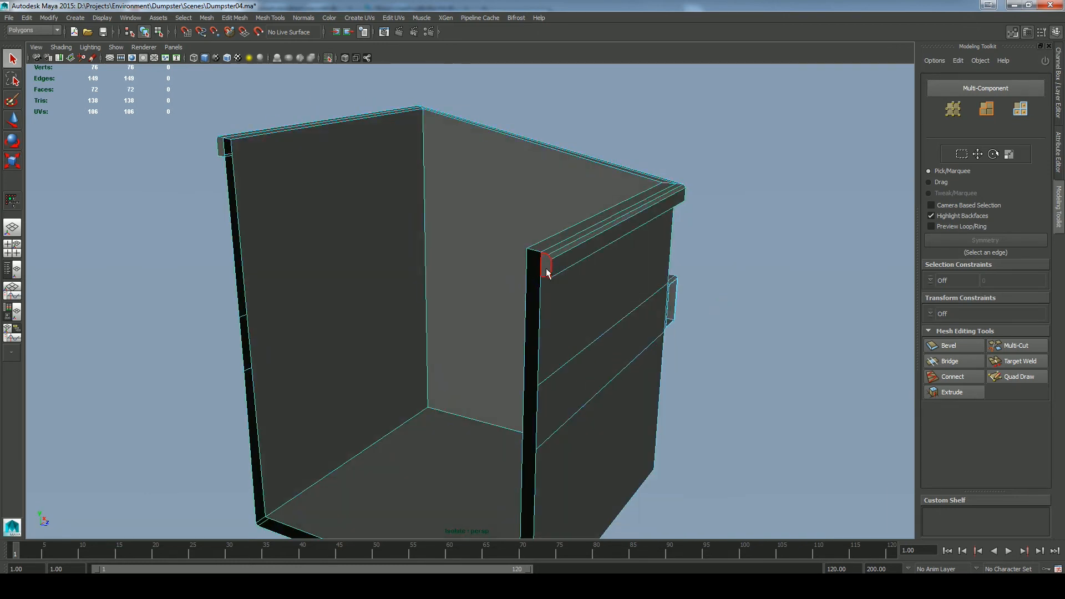
{"action": "left_click", "coordinate": [221, 147], "text": "shift"}
{"action": "scroll", "coordinate": [305, 247], "scroll_direction": "up", "scroll_amount": 1}
{"action": "left_click", "coordinate": [178, 304]}
{"action": "left_click_drag", "start_coordinate": [783, 378], "coordinate": [437, 449], "text": "alt"}
{"action": "double_click", "coordinate": [319, 340]}
{"action": "left_click_drag", "start_coordinate": [319, 340], "coordinate": [761, 254], "text": "alt"}
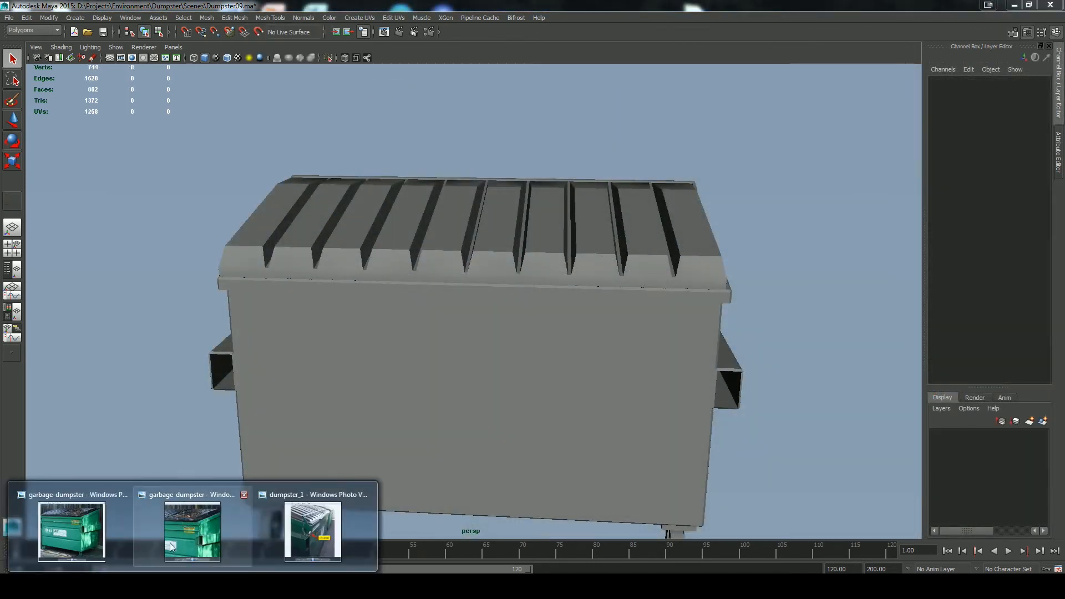
Step: Switch to Windows Photo Viewer and examine the close-up garbage-dumpster and dumpster_1 reference photos
{"action": "left_click", "coordinate": [172, 546]}
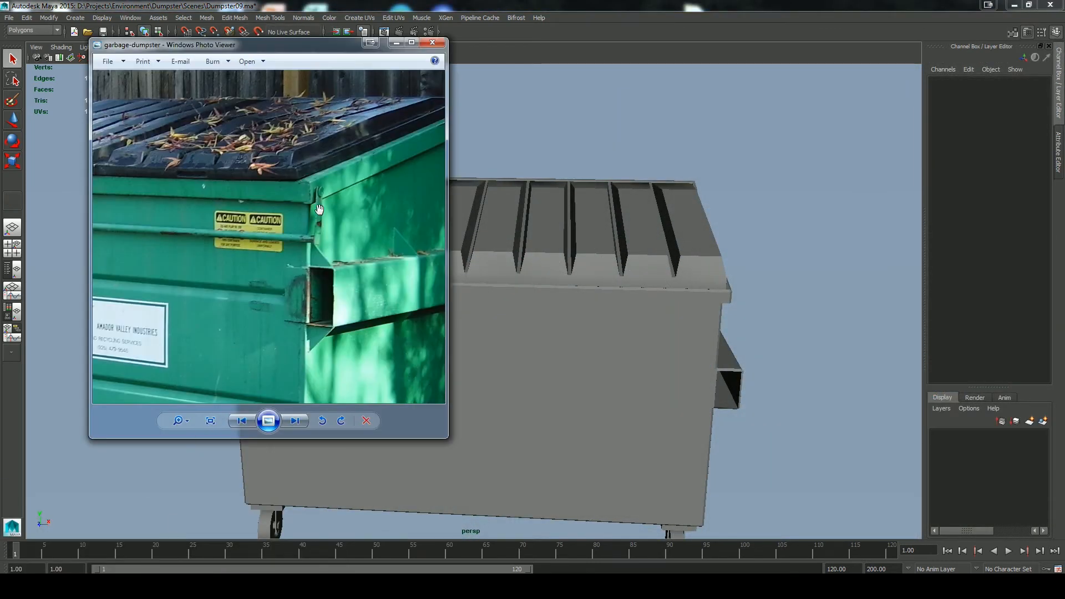
{"action": "mouse_move", "coordinate": [194, 585]}
{"action": "left_click", "coordinate": [321, 502]}
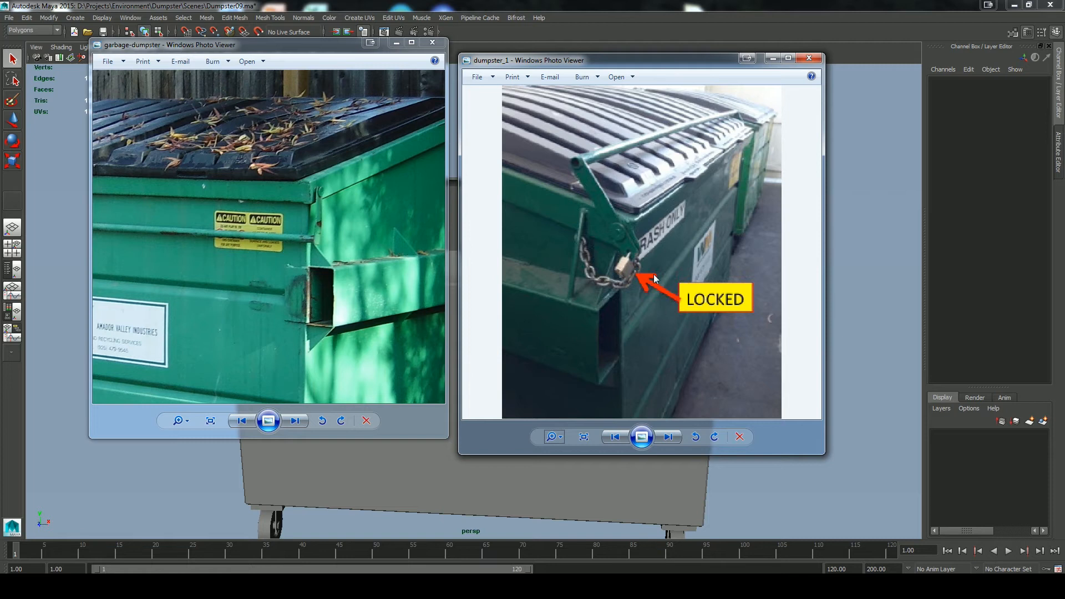
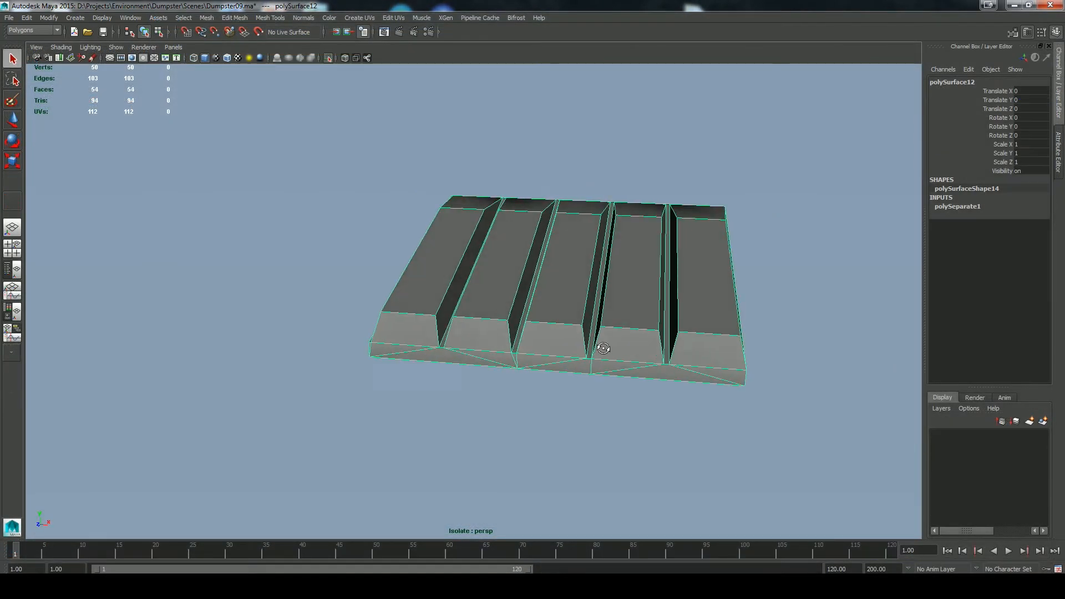
Step: Select the upper ridge vertices of the isolated lid half, leaving its base vertices unselected
{"action": "left_click_drag", "start_coordinate": [615, 333], "coordinate": [590, 330], "text": "alt"}
{"action": "right_click_drag", "start_coordinate": [623, 338], "coordinate": [582, 338]}
{"action": "left_click_drag", "start_coordinate": [596, 344], "coordinate": [605, 293], "text": "alt"}
{"action": "left_click_drag", "start_coordinate": [247, 182], "coordinate": [806, 252]}
{"action": "left_click_drag", "start_coordinate": [798, 266], "coordinate": [757, 289], "text": "alt"}
{"action": "left_click_drag", "start_coordinate": [736, 224], "coordinate": [713, 239], "text": "ctrl"}
{"action": "left_click_drag", "start_coordinate": [636, 316], "coordinate": [526, 289], "text": "alt"}
{"action": "left_click_drag", "start_coordinate": [376, 261], "coordinate": [613, 423], "text": "alt"}
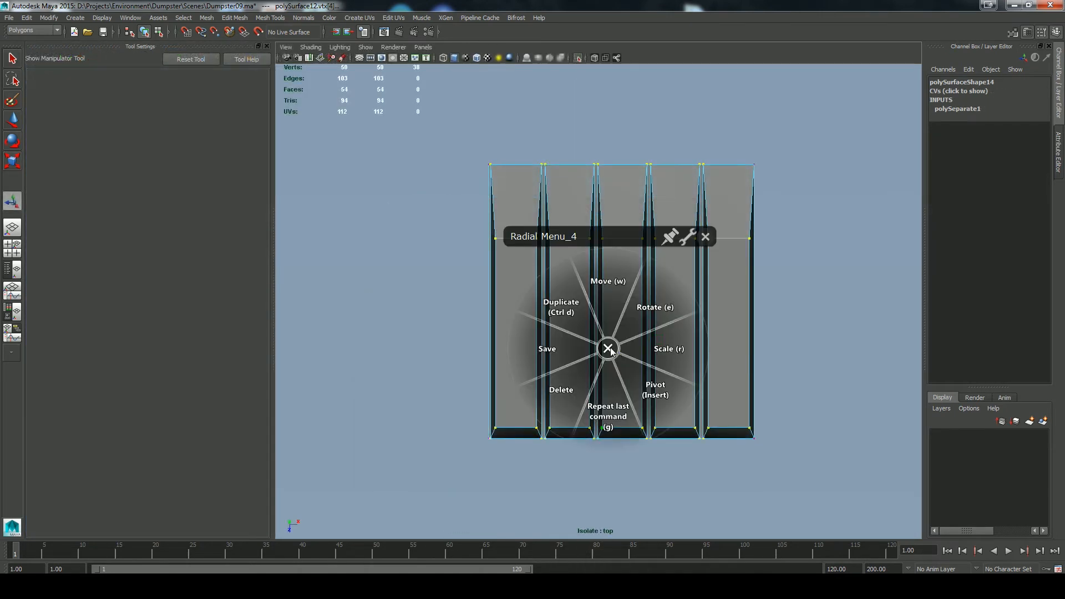
Step: Scale and shift the selected ridge vertices along the lid half's width from the top view
{"action": "left_click", "coordinate": [624, 279]}
{"action": "middle_click_drag", "start_coordinate": [677, 302], "coordinate": [689, 308]}
{"action": "left_click", "coordinate": [738, 305]}
{"action": "left_click_drag", "start_coordinate": [575, 302], "coordinate": [587, 304]}
{"action": "key", "text": "w"}
{"action": "left_click_drag", "start_coordinate": [686, 301], "coordinate": [686, 299]}
{"action": "key", "text": "r"}
{"action": "left_click_drag", "start_coordinate": [580, 302], "coordinate": [573, 301]}
{"action": "key", "text": "w"}
{"action": "left_click_drag", "start_coordinate": [688, 297], "coordinate": [670, 269]}
{"action": "key", "text": "space"}
{"action": "key", "text": "space"}
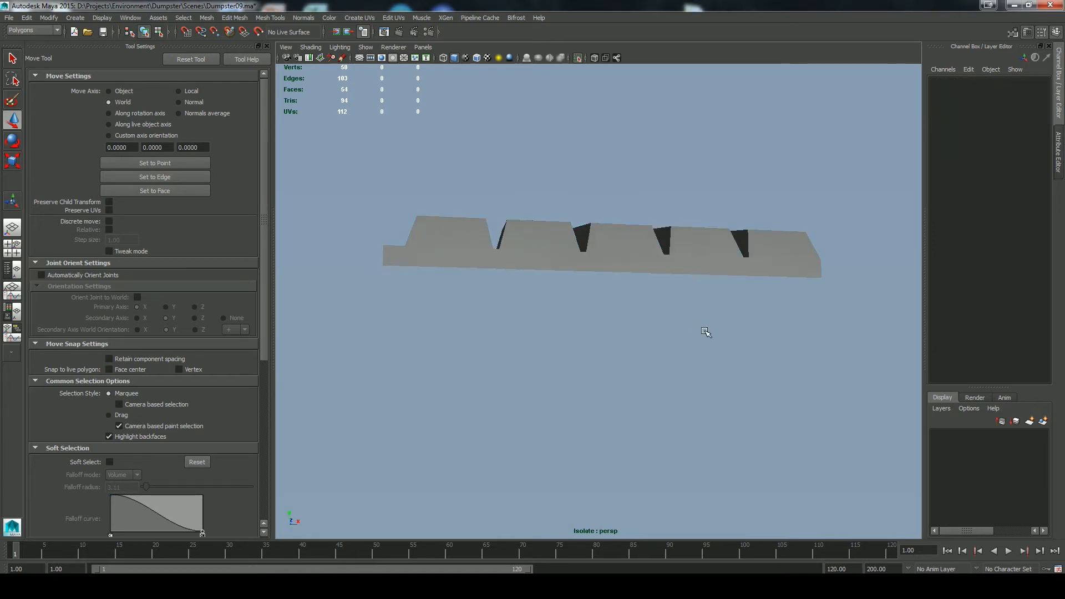
Step: Move the lid half's pivot to its lower corner on the dumpster's middle side
{"action": "left_click_drag", "start_coordinate": [703, 331], "coordinate": [682, 371], "text": "alt"}
{"action": "right_click_drag", "start_coordinate": [682, 372], "coordinate": [549, 219], "text": "alt"}
{"action": "left_click_drag", "start_coordinate": [549, 219], "coordinate": [554, 194], "text": "alt"}
{"action": "left_click", "coordinate": [597, 280]}
{"action": "right_click", "coordinate": [597, 281]}
{"action": "left_click", "coordinate": [660, 280]}
{"action": "key", "text": "Insert"}
{"action": "left_click", "coordinate": [266, 46]}
Step: Duplicate the lid half, mirror the copy with Scale X -1 and check it on the full dumpster
{"action": "right_click", "coordinate": [482, 173]}
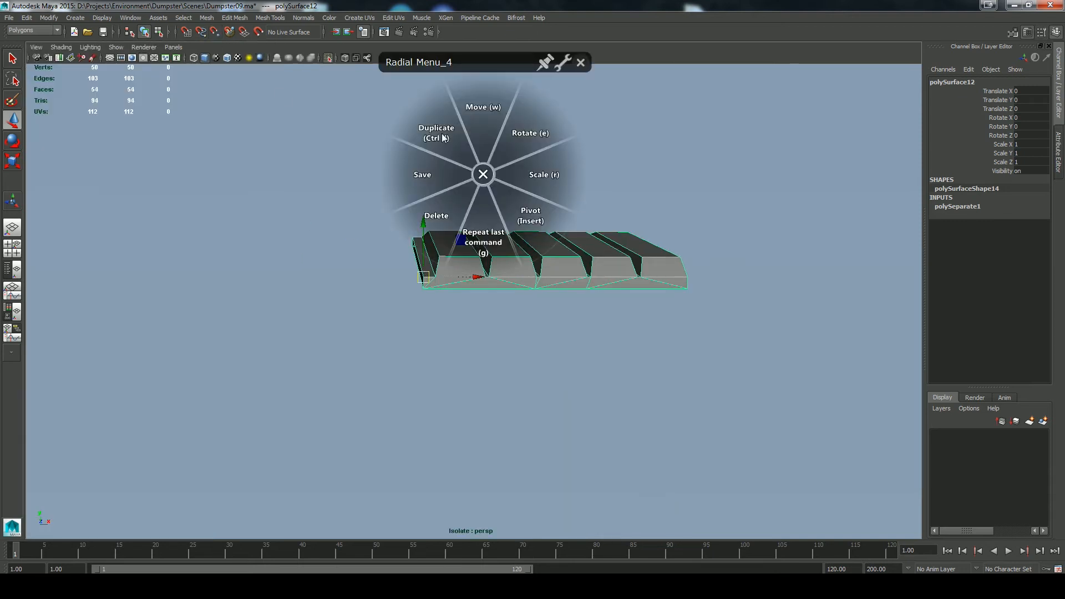
{"action": "left_click", "coordinate": [444, 138]}
{"action": "left_click", "coordinate": [1024, 144]}
{"action": "type", "text": "-1"}
{"action": "key", "text": "Return"}
{"action": "left_click", "coordinate": [666, 217]}
{"action": "right_click_drag", "start_coordinate": [578, 368], "coordinate": [522, 311], "text": "alt"}
{"action": "left_click_drag", "start_coordinate": [521, 311], "coordinate": [466, 405], "text": "alt"}
{"action": "left_click", "coordinate": [466, 306]}
{"action": "left_click", "coordinate": [400, 187]}
{"action": "left_click", "coordinate": [343, 57]}
Step: Delete the mirrored copy of the lid half
{"action": "left_click_drag", "start_coordinate": [636, 169], "coordinate": [630, 238], "text": "alt"}
{"action": "right_click_drag", "start_coordinate": [630, 238], "coordinate": [586, 321], "text": "alt"}
{"action": "left_click_drag", "start_coordinate": [587, 321], "coordinate": [631, 334], "text": "alt"}
{"action": "key", "text": "ctrl+z"}
{"action": "left_click_drag", "start_coordinate": [582, 358], "coordinate": [550, 368], "text": "alt"}
{"action": "right_click", "coordinate": [544, 349]}
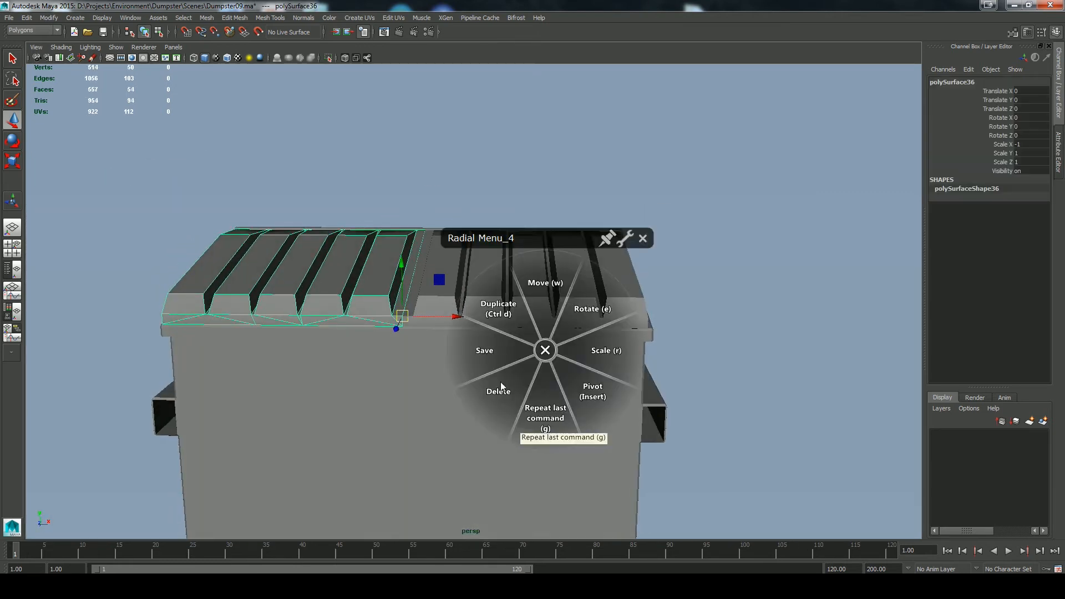
{"action": "left_click", "coordinate": [501, 382]}
Step: Extrude the outer side face of the remaining lid half by about 2.2 in Local Z
{"action": "left_click", "coordinate": [485, 256]}
{"action": "left_click", "coordinate": [328, 57]}
{"action": "left_click_drag", "start_coordinate": [575, 280], "coordinate": [649, 258], "text": "alt"}
{"action": "key", "text": "ctrl+1"}
{"action": "left_click_drag", "start_coordinate": [768, 240], "coordinate": [704, 237], "text": "alt"}
{"action": "right_click_drag", "start_coordinate": [639, 226], "coordinate": [640, 256]}
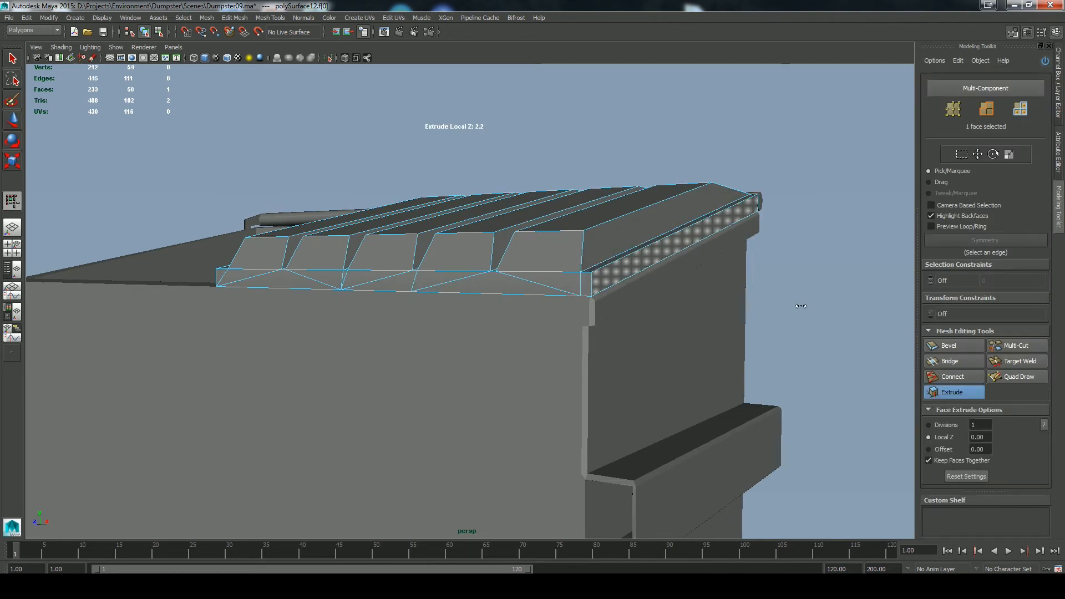
Step: Select the lid half's end vertices on the middle side and shift them slightly along X from the top view
{"action": "key", "text": "space"}
{"action": "left_click_drag", "start_coordinate": [571, 248], "coordinate": [571, 222]}
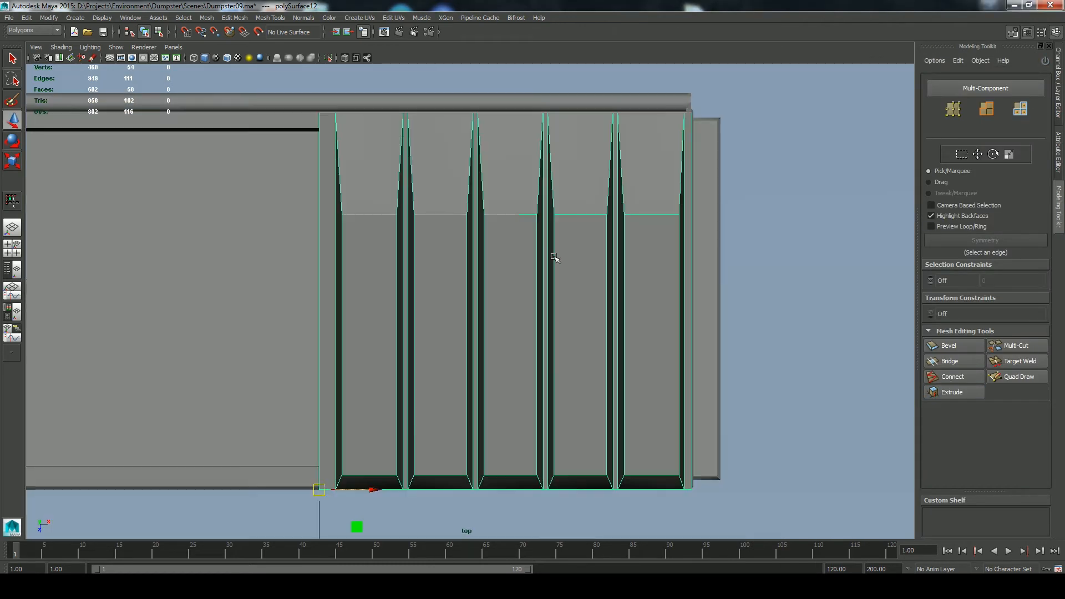
{"action": "right_click_drag", "start_coordinate": [398, 305], "coordinate": [351, 304]}
{"action": "left_click_drag", "start_coordinate": [239, 112], "coordinate": [361, 485]}
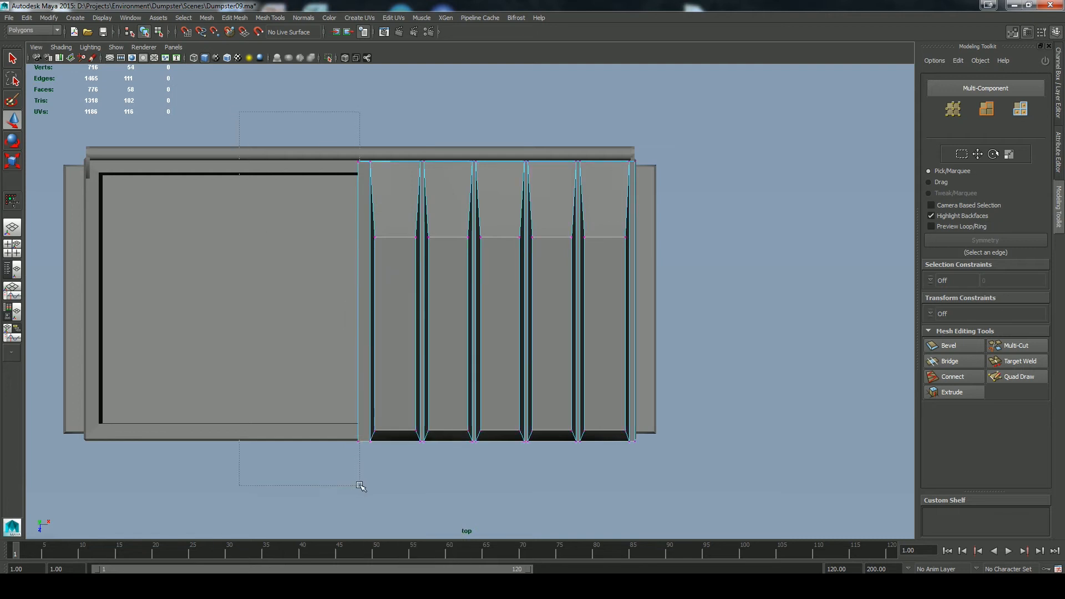
{"action": "left_click_drag", "start_coordinate": [413, 301], "coordinate": [417, 301]}
{"action": "right_click_drag", "start_coordinate": [408, 249], "coordinate": [444, 233]}
{"action": "key", "text": "space"}
{"action": "left_click_drag", "start_coordinate": [488, 338], "coordinate": [549, 327]}
Step: Close the lid half's open middle end with Fill Hole on its border edges and return to object selection
{"action": "right_click_drag", "start_coordinate": [498, 283], "coordinate": [496, 256]}
{"action": "left_click", "coordinate": [206, 18]}
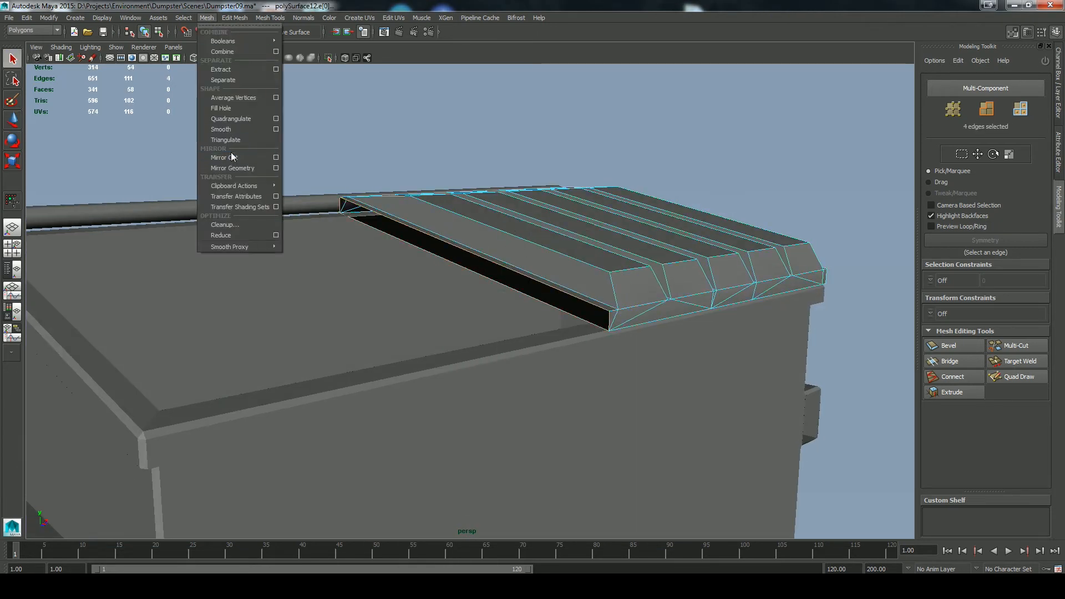
{"action": "left_click", "coordinate": [222, 109]}
{"action": "key", "text": "r"}
{"action": "scroll", "coordinate": [535, 187], "scroll_direction": "up", "scroll_amount": 1}
{"action": "key", "text": "q"}
{"action": "key", "text": "Delete"}
{"action": "left_click_drag", "start_coordinate": [535, 186], "coordinate": [444, 298], "text": "alt"}
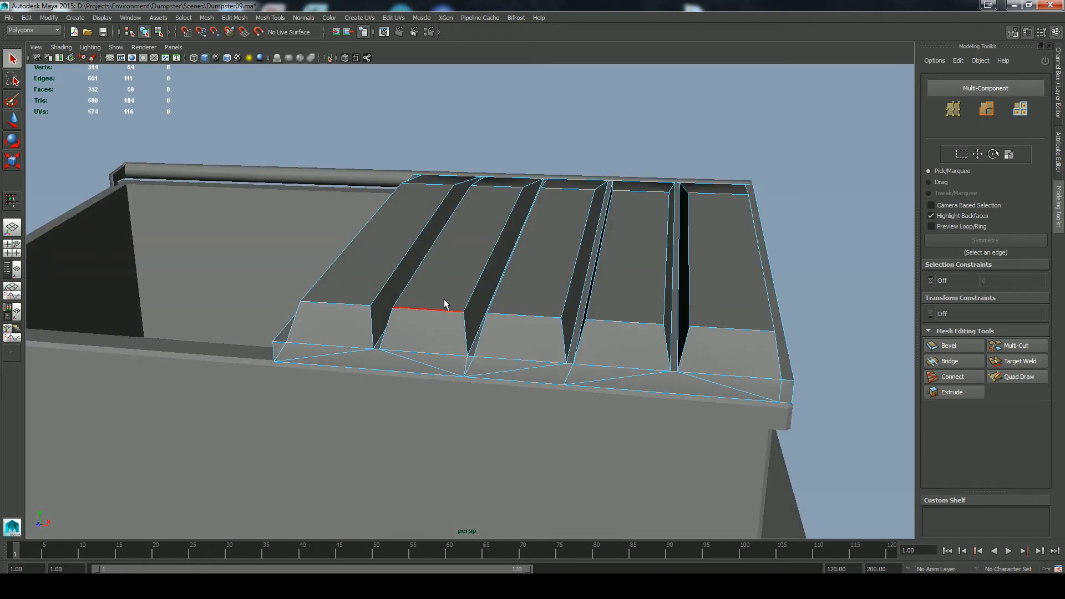
{"action": "right_click_drag", "start_coordinate": [443, 298], "coordinate": [451, 288]}
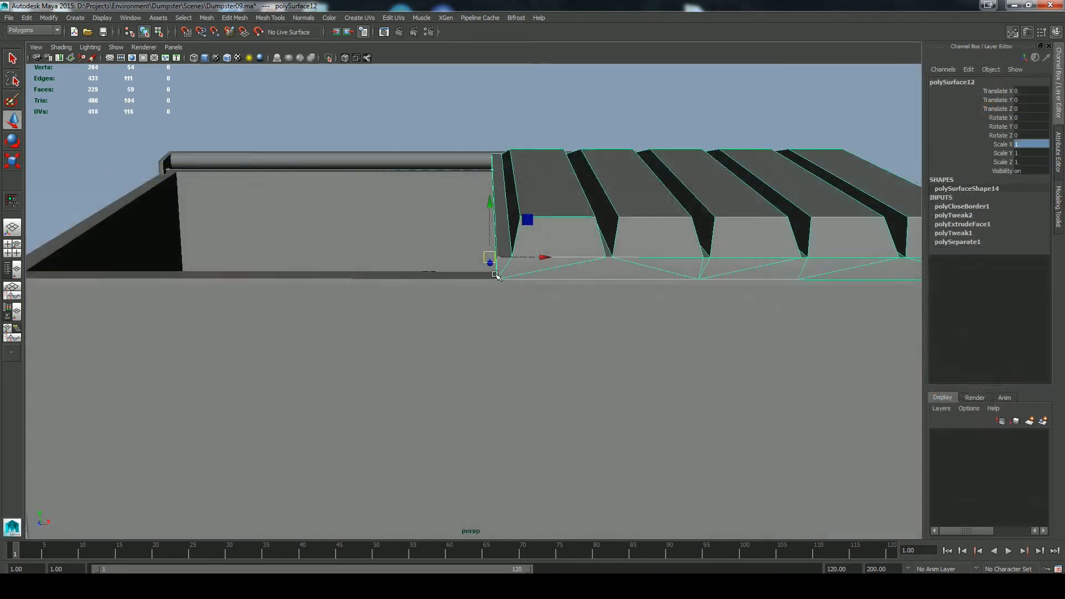
Step: Snap the lid half's pivot to its lower middle corner, then duplicate it and mirror the copy with Scale X -1
{"action": "key", "text": "d"}
{"action": "left_click", "coordinate": [214, 32]}
{"action": "left_click", "coordinate": [660, 173]}
{"action": "left_click", "coordinate": [1030, 144]}
{"action": "type", "text": "-1"}
{"action": "key", "text": "Return"}
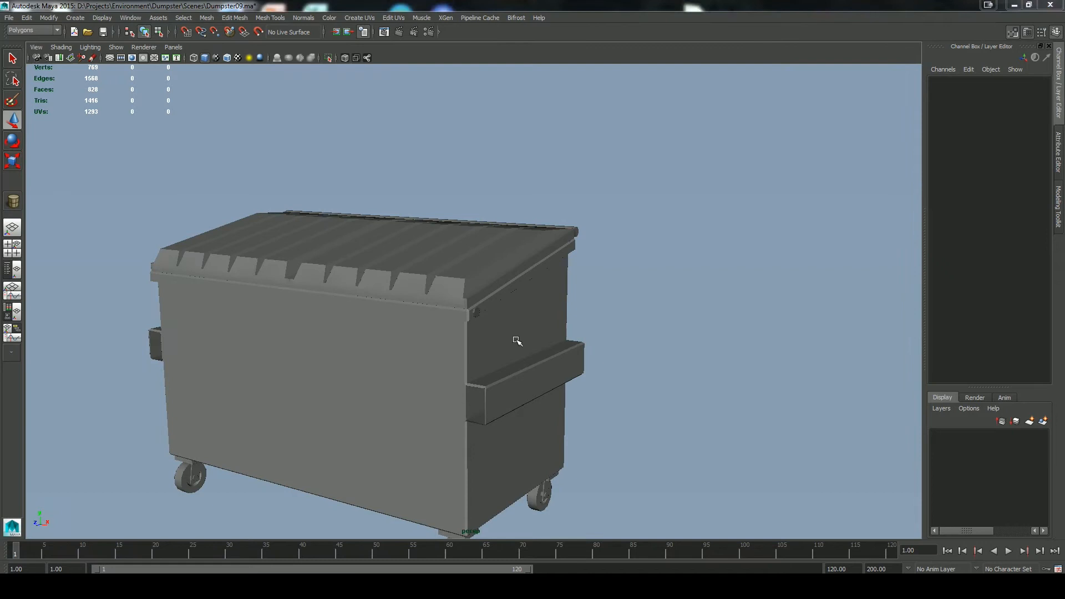
Step: Harden the outer rim edges of the small cylinder on the dumpster's side below the lid
{"action": "scroll", "coordinate": [476, 373], "scroll_direction": "up", "scroll_amount": 5}
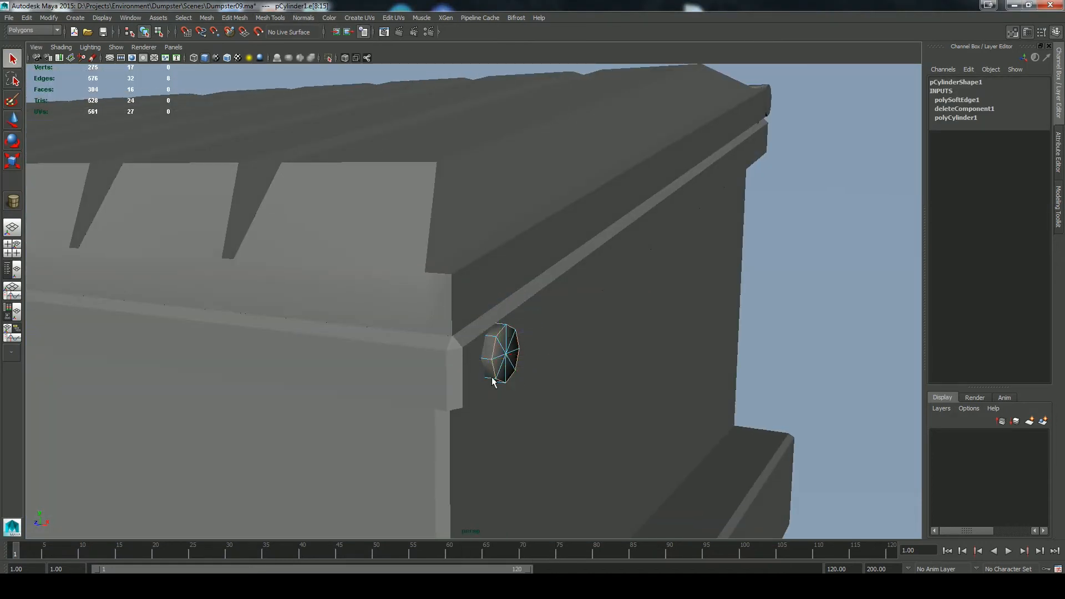
{"action": "right_click_drag", "start_coordinate": [513, 350], "coordinate": [544, 325]}
{"action": "left_click_drag", "start_coordinate": [521, 377], "coordinate": [502, 327], "text": "alt"}
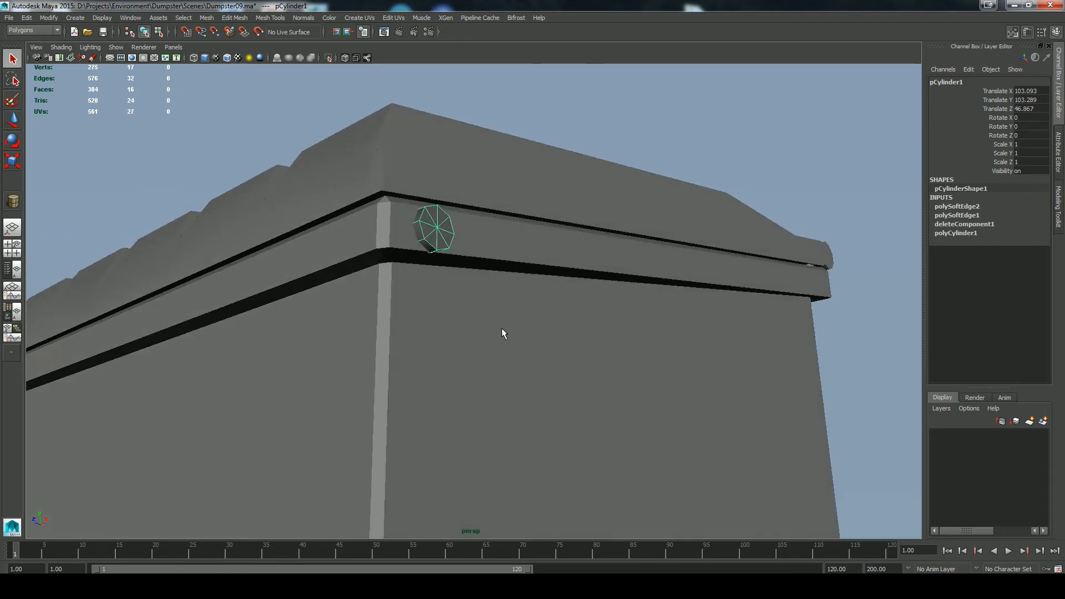
Step: Select the small cylinder's three lower side faces and extrude them outward
{"action": "right_click_drag", "start_coordinate": [442, 240], "coordinate": [425, 242]}
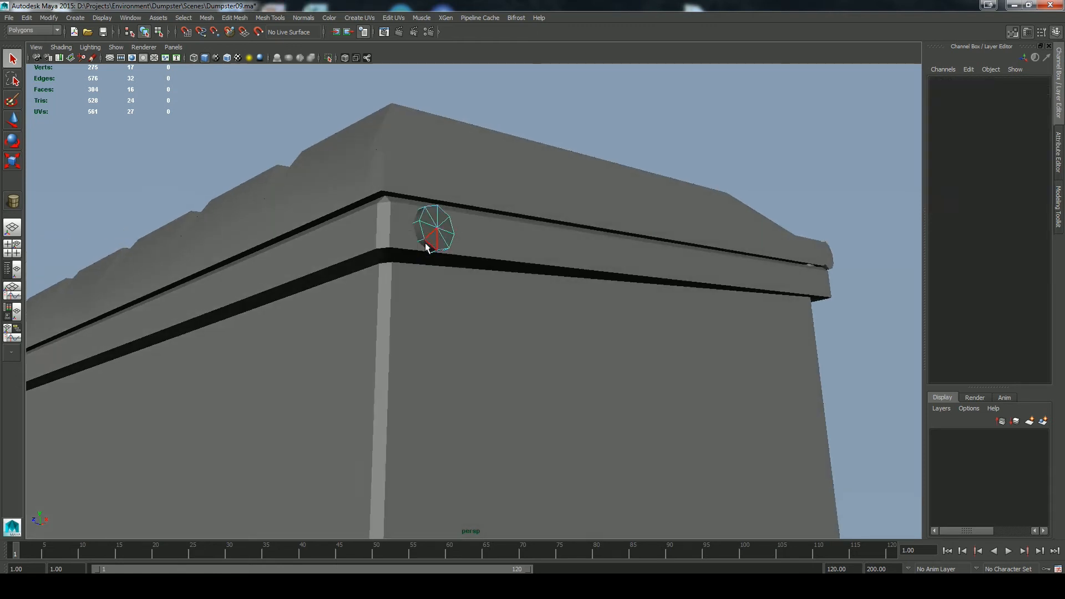
{"action": "left_click_drag", "start_coordinate": [425, 242], "coordinate": [404, 252], "text": "alt"}
{"action": "left_click_drag", "start_coordinate": [437, 311], "coordinate": [382, 261], "text": "alt"}
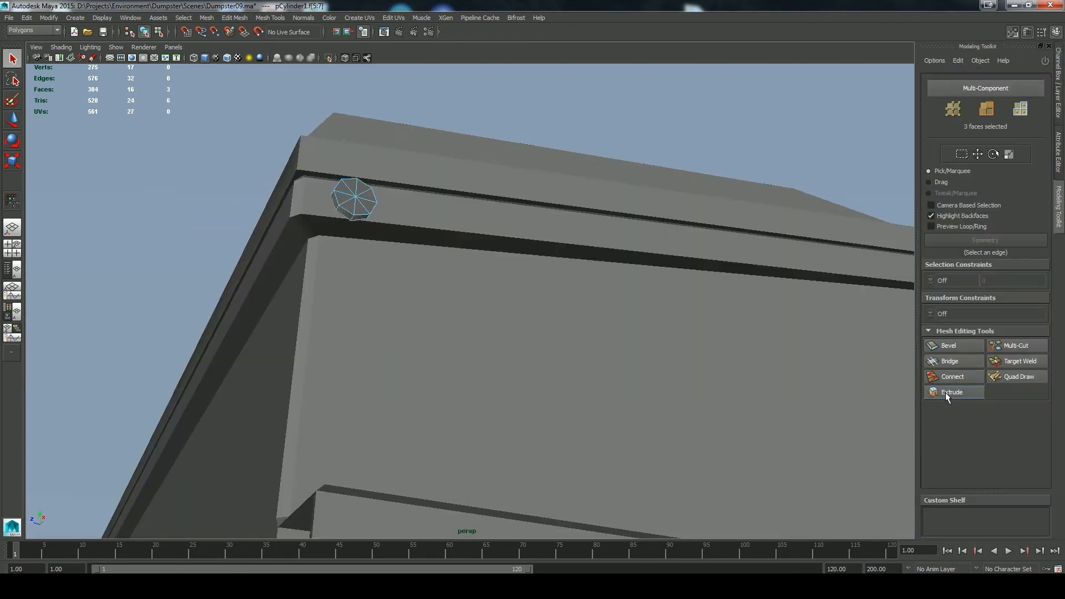
{"action": "left_click", "coordinate": [951, 392]}
{"action": "left_click_drag", "start_coordinate": [609, 311], "coordinate": [660, 291]}
{"action": "left_click_drag", "start_coordinate": [570, 311], "coordinate": [522, 368], "text": "alt"}
{"action": "left_click", "coordinate": [639, 326]}
{"action": "left_click_drag", "start_coordinate": [456, 372], "coordinate": [419, 359], "text": "alt"}
{"action": "left_click_drag", "start_coordinate": [247, 333], "coordinate": [256, 339]}
Step: Rotate and move the extruded faces diagonally down toward the dumpster's front to form a slanted arm
{"action": "key", "text": "F4"}
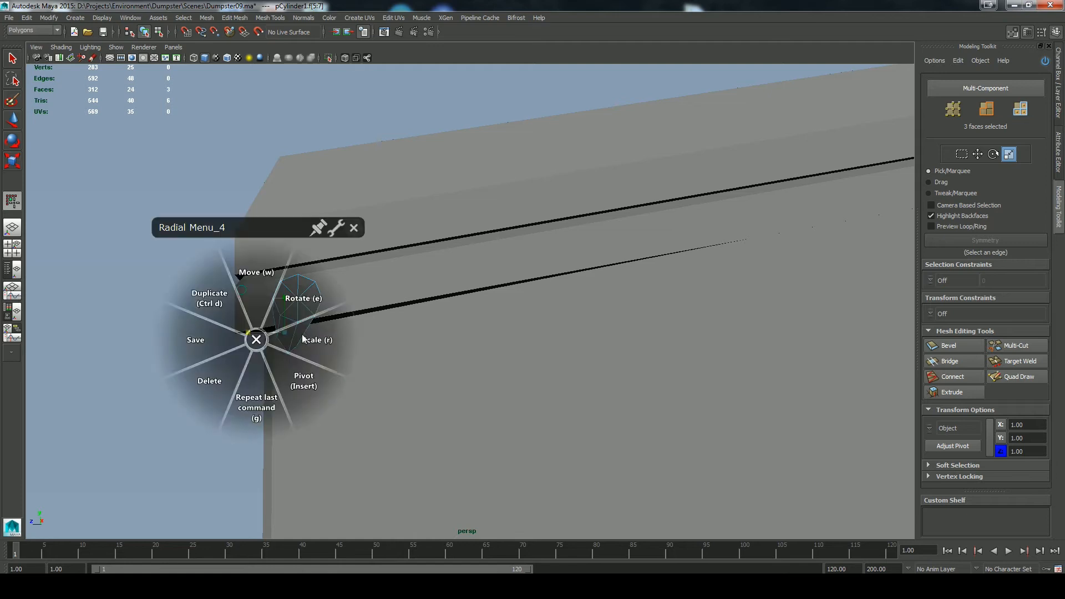
{"action": "left_click", "coordinate": [296, 304]}
{"action": "key", "text": "F4"}
{"action": "left_click_drag", "start_coordinate": [256, 295], "coordinate": [249, 381]}
{"action": "left_click", "coordinate": [256, 288]}
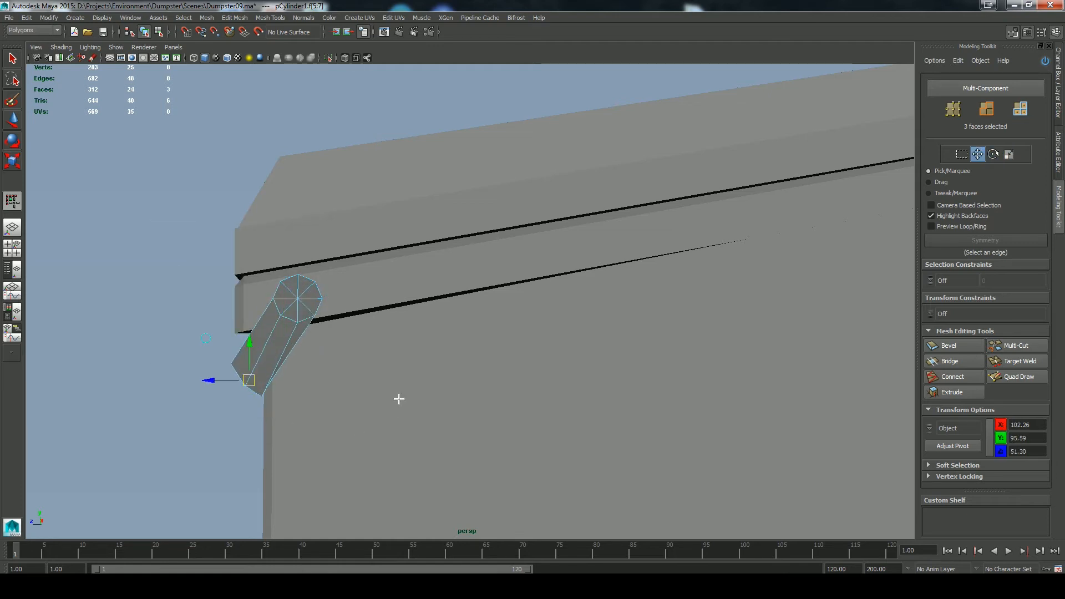
{"action": "key", "text": "ctrl+z"}
{"action": "left_click_drag", "start_coordinate": [320, 377], "coordinate": [421, 272], "text": "alt"}
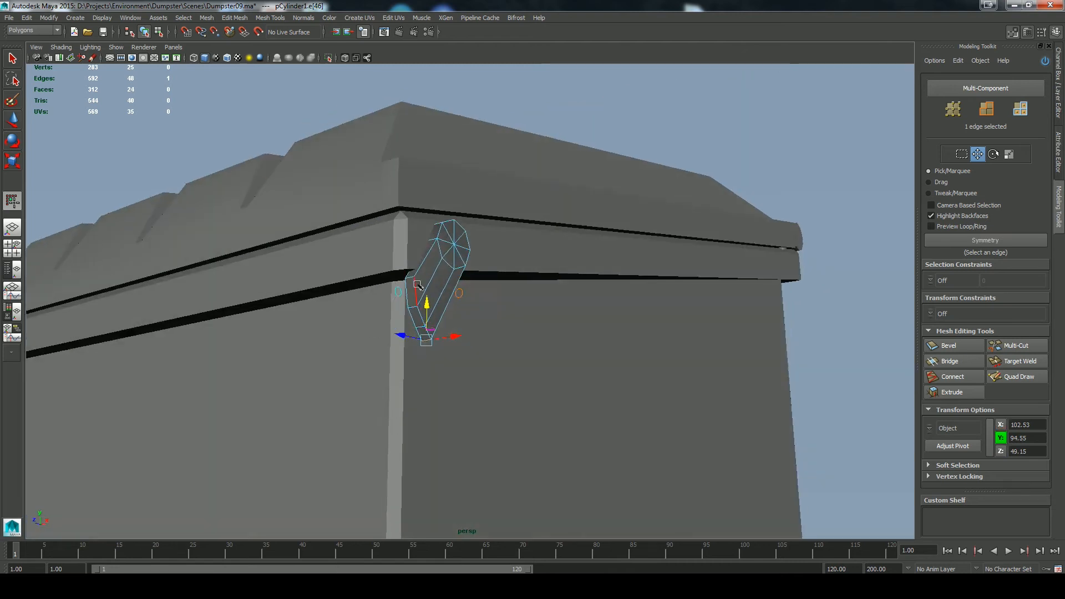
Step: Select the arm's three end faces and move them outward along X to 103.09 from the front view
{"action": "right_click_drag", "start_coordinate": [421, 271], "coordinate": [422, 304]}
{"action": "left_click", "coordinate": [411, 291]}
{"action": "left_click", "coordinate": [425, 333], "text": "shift"}
{"action": "left_click_drag", "start_coordinate": [426, 334], "coordinate": [644, 345], "text": "alt"}
{"action": "key", "text": "space"}
{"action": "left_click_drag", "start_coordinate": [638, 240], "coordinate": [638, 272]}
{"action": "key", "text": "f"}
{"action": "right_click_drag", "start_coordinate": [621, 265], "coordinate": [511, 301], "text": "alt"}
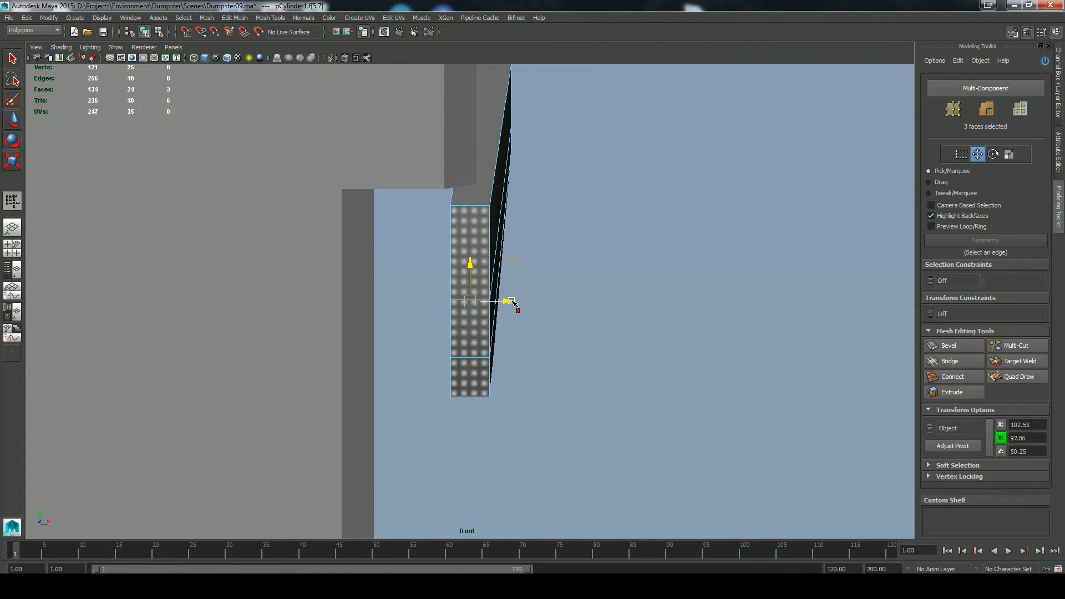
{"action": "key", "text": "space"}
{"action": "left_click_drag", "start_coordinate": [580, 226], "coordinate": [578, 201]}
{"action": "right_click", "coordinate": [363, 328]}
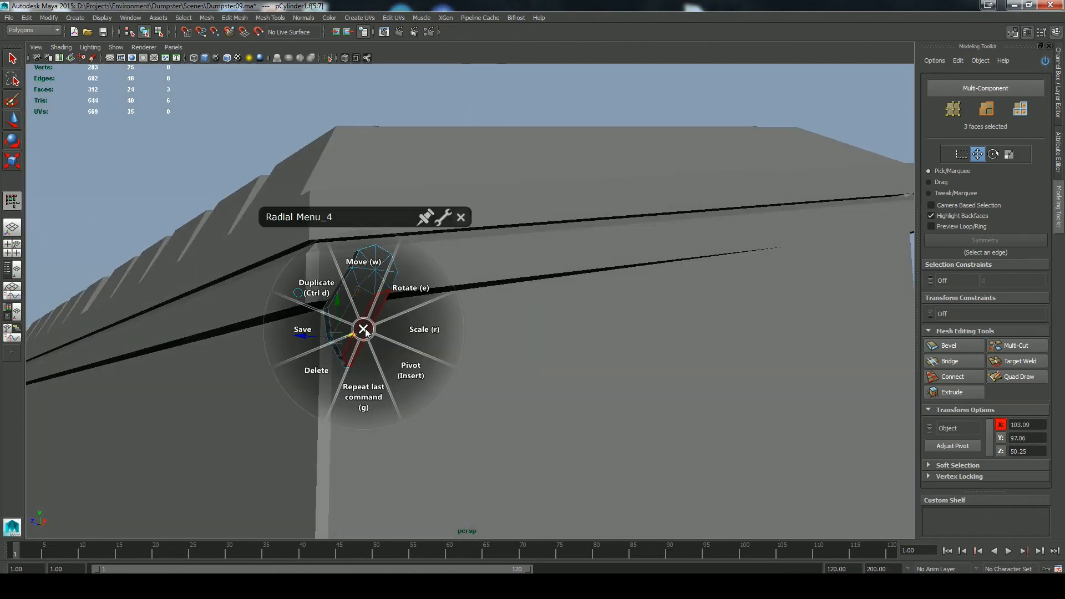
{"action": "left_click", "coordinate": [422, 328]}
{"action": "key", "text": "w"}
{"action": "left_click_drag", "start_coordinate": [378, 303], "coordinate": [534, 285], "text": "alt"}
Step: Create a polygon cylinder with a radius of about 1.2 and height of about 22.3 in the side view
{"action": "key", "text": "space"}
{"action": "key", "text": "space"}
{"action": "key", "text": "q"}
{"action": "scroll", "coordinate": [458, 218], "scroll_direction": "down", "scroll_amount": 3}
{"action": "left_click", "coordinate": [458, 219]}
{"action": "left_click_drag", "start_coordinate": [458, 219], "coordinate": [419, 294], "text": "alt"}
{"action": "key", "text": "space"}
{"action": "right_click", "coordinate": [233, 313], "text": "shift"}
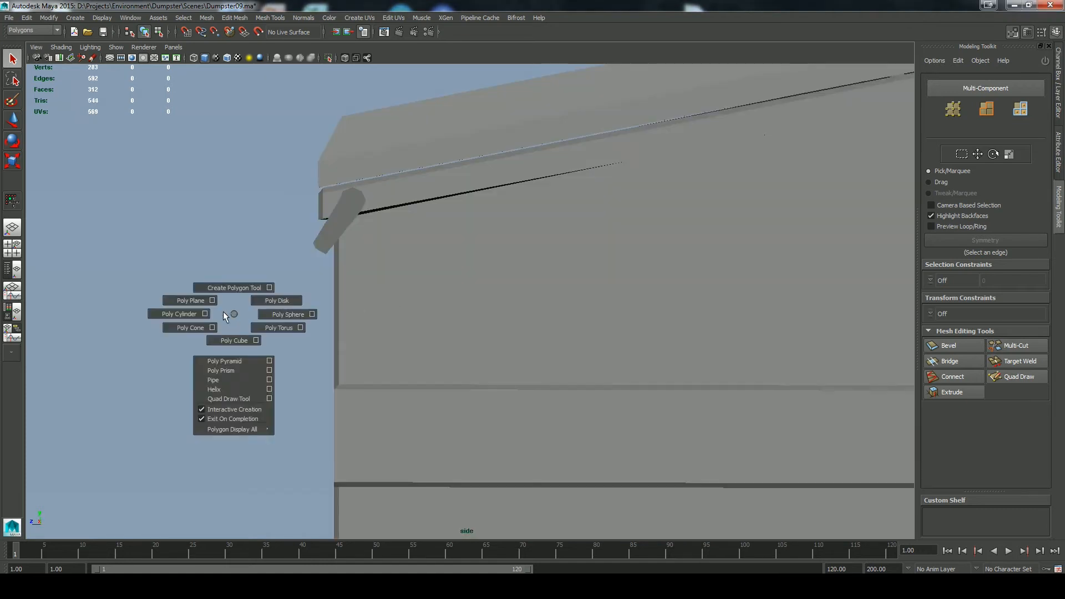
Step: Set the new cylinder's Subdivisions Axis to 10 and position it over the lower end of the arm
{"action": "left_click", "coordinate": [1057, 83]}
{"action": "middle_click_drag", "start_coordinate": [231, 295], "coordinate": [355, 332], "text": "alt"}
{"action": "right_click_drag", "start_coordinate": [355, 332], "coordinate": [626, 305], "text": "alt"}
{"action": "key", "text": "w"}
{"action": "left_click_drag", "start_coordinate": [509, 237], "coordinate": [508, 237]}
Step: Move the arm's lower end vertices in wireframe to round its tip evenly around the new cylinder
{"action": "key", "text": "4"}
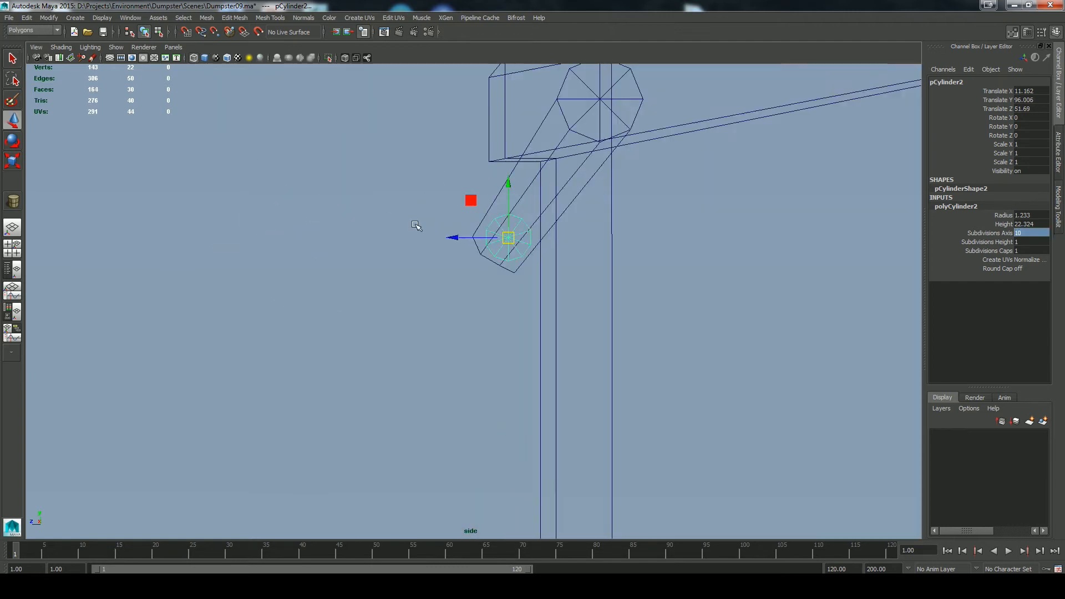
{"action": "right_click_drag", "start_coordinate": [515, 271], "coordinate": [476, 271]}
{"action": "left_click_drag", "start_coordinate": [520, 266], "coordinate": [507, 280]}
{"action": "left_click_drag", "start_coordinate": [516, 273], "coordinate": [524, 264]}
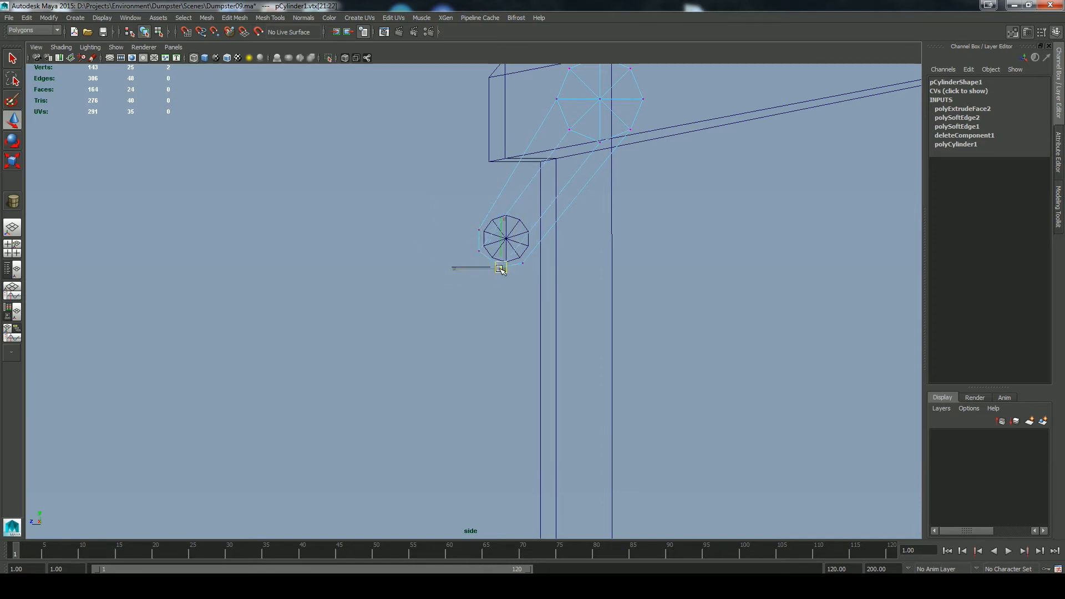
{"action": "left_click", "coordinate": [204, 58]}
{"action": "key", "text": "space"}
{"action": "left_click_drag", "start_coordinate": [464, 213], "coordinate": [465, 183]}
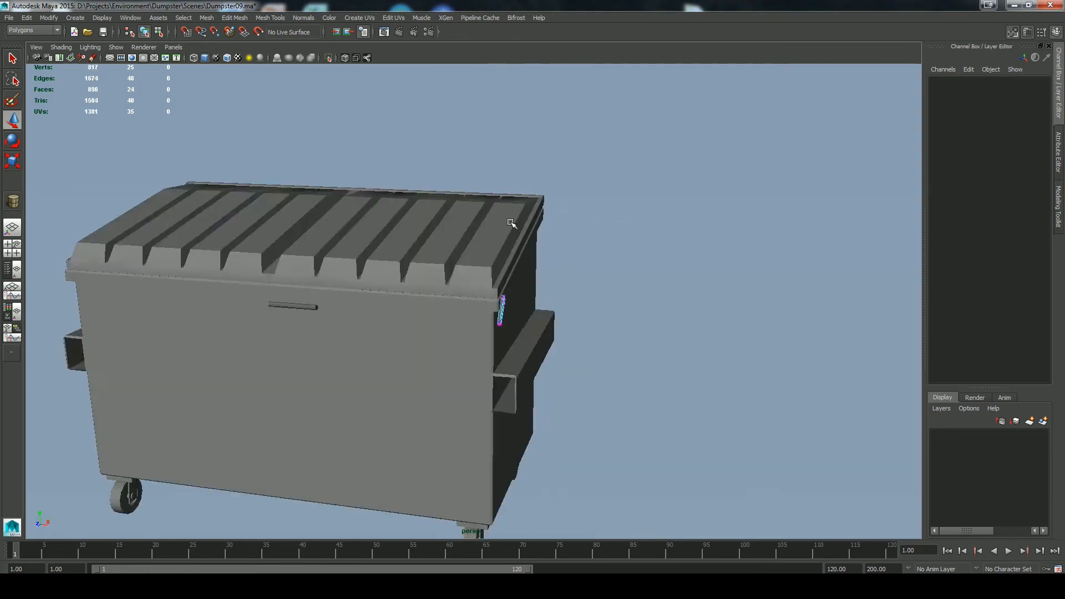
Step: Isolate the bar cylinder on the dumpster's front and delete the cap faces at both its ends
{"action": "right_click_drag", "start_coordinate": [511, 221], "coordinate": [580, 332], "text": "alt"}
{"action": "left_click_drag", "start_coordinate": [580, 333], "coordinate": [781, 259], "text": "alt"}
{"action": "mouse_move", "coordinate": [499, 310]}
{"action": "right_mouse_down", "text": "alt"}
{"action": "mouse_move", "coordinate": [542, 307]}
{"action": "mouse_move", "coordinate": [454, 308]}
{"action": "right_mouse_up", "text": "alt"}
{"action": "left_click", "coordinate": [311, 308]}
{"action": "left_click_drag", "start_coordinate": [333, 316], "coordinate": [249, 354], "text": "alt"}
{"action": "key", "text": "f"}
{"action": "left_click_drag", "start_coordinate": [418, 364], "coordinate": [389, 357], "text": "alt"}
{"action": "right_click_drag", "start_coordinate": [650, 308], "coordinate": [643, 335]}
{"action": "left_click_drag", "start_coordinate": [534, 355], "coordinate": [700, 373], "text": "alt"}
{"action": "double_click", "coordinate": [105, 380]}
{"action": "left_click_drag", "start_coordinate": [218, 453], "coordinate": [610, 290], "text": "ctrl"}
{"action": "key", "text": "Delete"}
Step: Select all edges of the bar cylinder and soften their normals
{"action": "left_click_drag", "start_coordinate": [565, 413], "coordinate": [528, 382], "text": "alt"}
{"action": "right_click_drag", "start_coordinate": [527, 311], "coordinate": [549, 294]}
{"action": "right_click_drag", "start_coordinate": [549, 295], "coordinate": [549, 318]}
{"action": "double_click", "coordinate": [549, 319]}
{"action": "left_click", "coordinate": [303, 18]}
{"action": "left_click", "coordinate": [316, 123]}
{"action": "right_click_drag", "start_coordinate": [391, 302], "coordinate": [421, 288]}
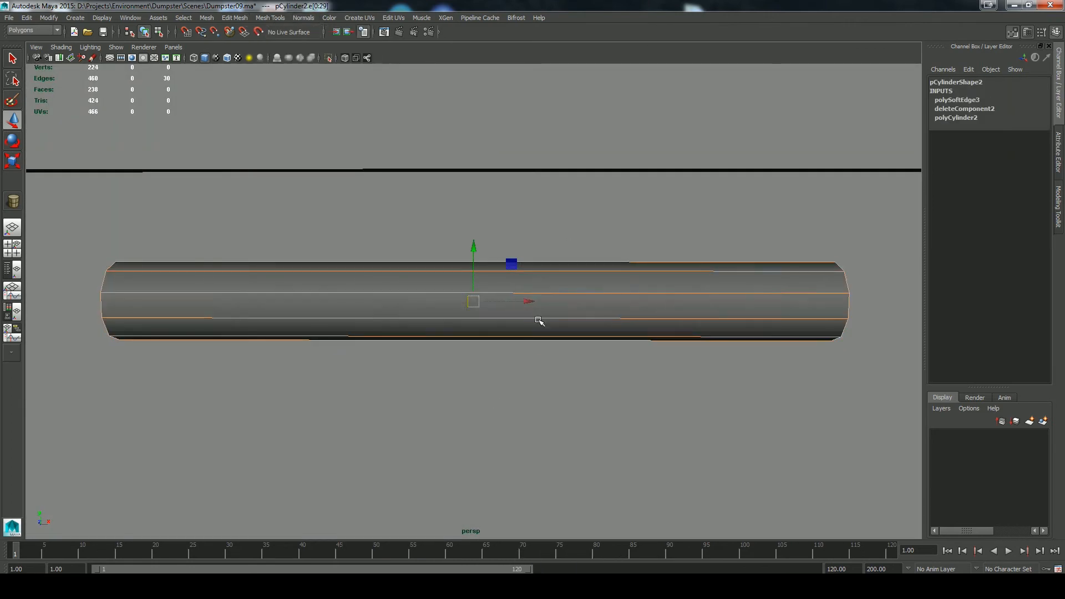
Step: Harden the border edges at both ends of the bar and return to the full dumpster view
{"action": "right_click_drag", "start_coordinate": [661, 316], "coordinate": [707, 297]}
{"action": "key", "text": "q"}
{"action": "scroll", "coordinate": [569, 294], "scroll_direction": "up", "scroll_amount": 1}
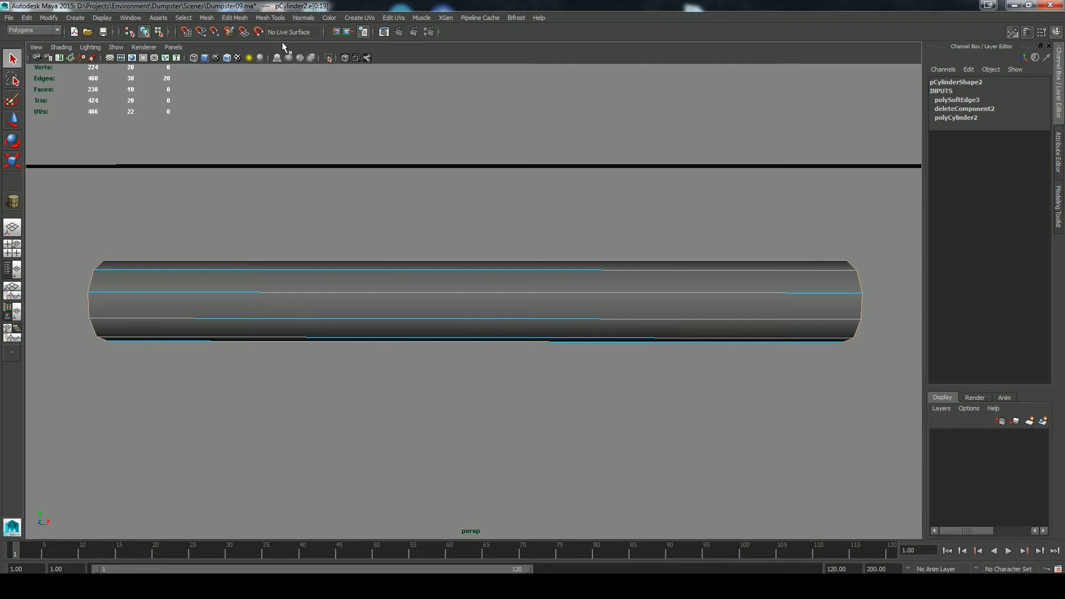
{"action": "right_click_drag", "start_coordinate": [465, 295], "coordinate": [513, 272]}
{"action": "right_click_drag", "start_coordinate": [587, 391], "coordinate": [28, 111], "text": "alt"}
{"action": "left_click_drag", "start_coordinate": [518, 291], "coordinate": [488, 317], "text": "alt"}
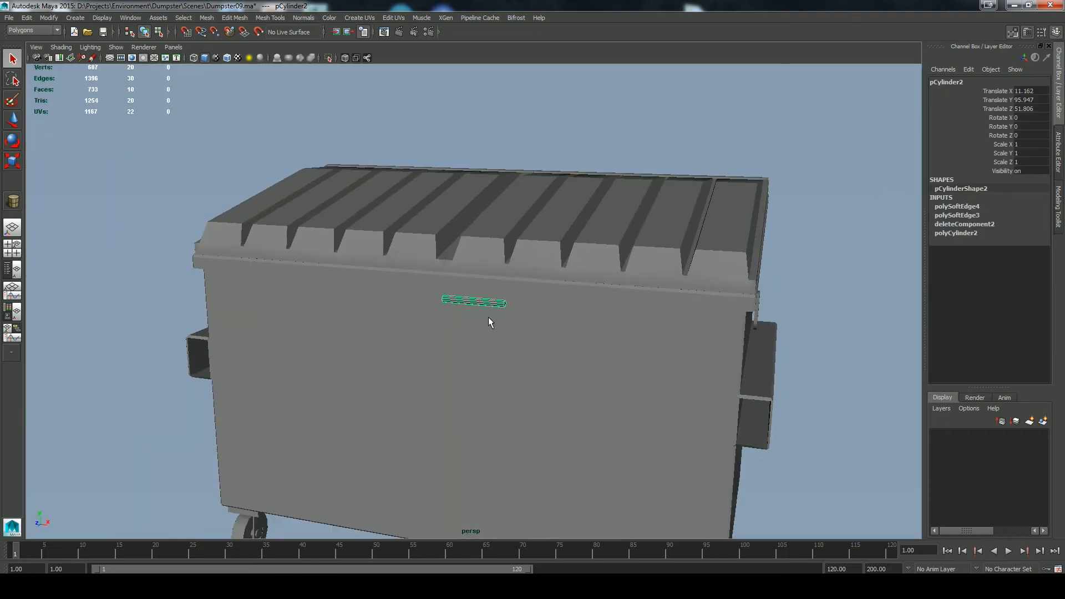
Step: Stretch the bar along X across the dumpster's front and mirror a duplicate of the side arm with Scale X -1
{"action": "key", "text": "space"}
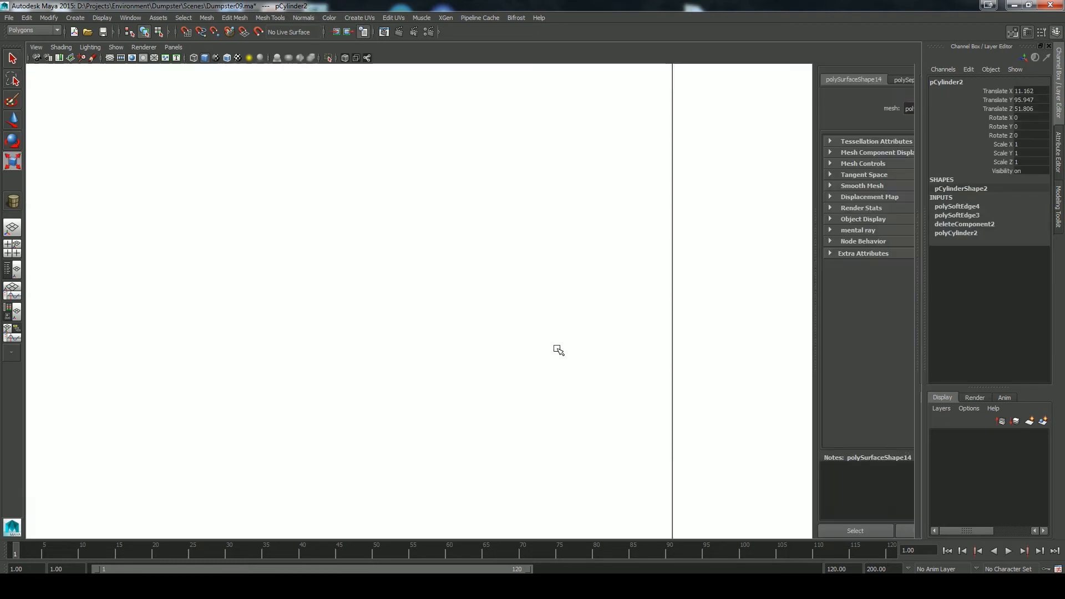
{"action": "left_click_drag", "start_coordinate": [600, 254], "coordinate": [600, 221]}
{"action": "key", "text": "4"}
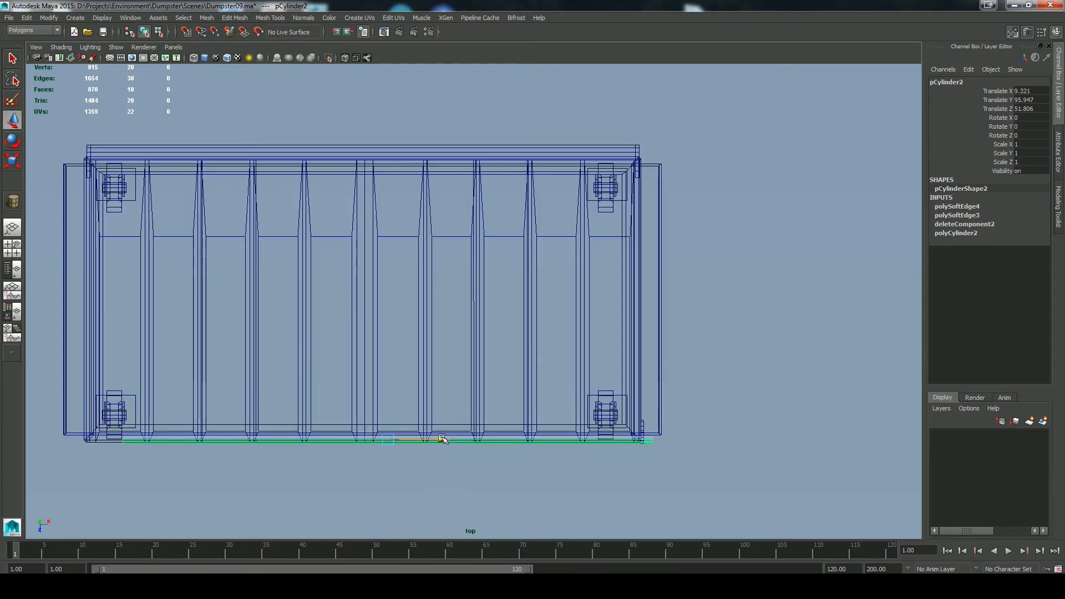
{"action": "key", "text": "r"}
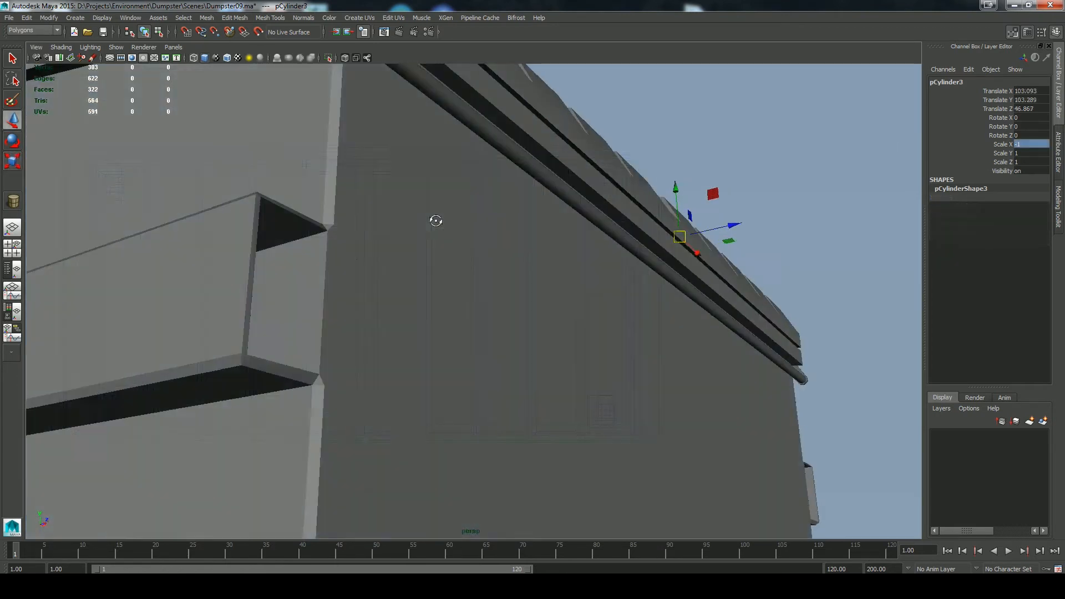
{"action": "mouse_move", "coordinate": [435, 219]}
{"action": "left_mouse_down", "text": "alt"}
{"action": "mouse_move", "coordinate": [447, 240]}
{"action": "mouse_move", "coordinate": [268, 256]}
{"action": "left_mouse_up", "text": "alt"}
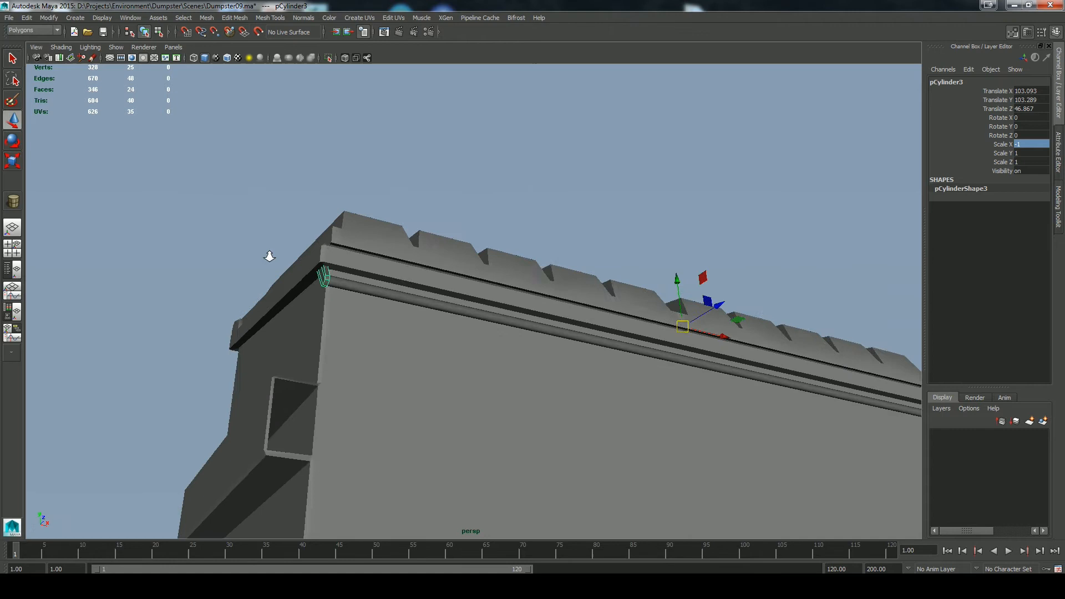
Step: Center the pivot of the mirrored side arm and shift it along X at the far end of the front bar
{"action": "scroll", "coordinate": [269, 255], "scroll_direction": "up", "scroll_amount": 4}
{"action": "left_click", "coordinate": [48, 17]}
{"action": "left_click", "coordinate": [68, 121]}
{"action": "left_click_drag", "start_coordinate": [162, 234], "coordinate": [521, 302]}
{"action": "left_click_drag", "start_coordinate": [525, 300], "coordinate": [535, 301]}
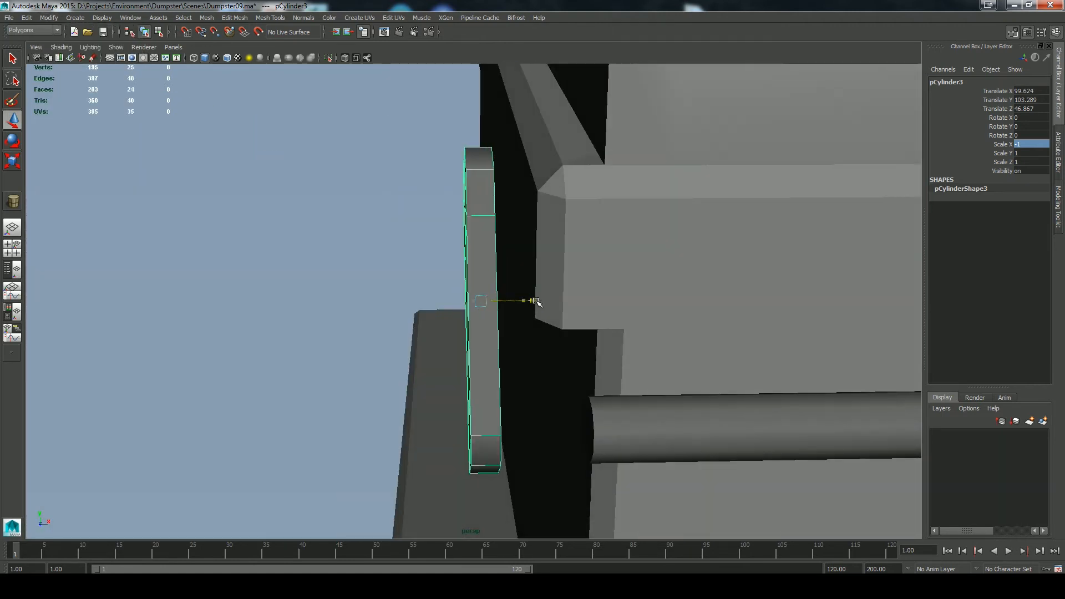
Step: Fit the end of the front bar to the mirrored side arm so the two parts meet at the dumpster's corner
{"action": "left_click", "coordinate": [637, 435]}
{"action": "right_click_drag", "start_coordinate": [622, 336], "coordinate": [686, 323]}
{"action": "left_click", "coordinate": [444, 255]}
{"action": "right_click_drag", "start_coordinate": [532, 273], "coordinate": [487, 273], "text": "alt"}
{"action": "middle_click_drag", "start_coordinate": [487, 274], "coordinate": [741, 323], "text": "alt"}
{"action": "left_click_drag", "start_coordinate": [741, 324], "coordinate": [649, 269], "text": "alt"}
{"action": "left_click", "coordinate": [621, 300]}
{"action": "middle_click_drag", "start_coordinate": [439, 225], "coordinate": [375, 198], "text": "alt"}
{"action": "left_click", "coordinate": [616, 166]}
{"action": "left_click_drag", "start_coordinate": [615, 166], "coordinate": [532, 220], "text": "alt"}
{"action": "right_click_drag", "start_coordinate": [536, 238], "coordinate": [576, 289], "text": "alt"}
{"action": "left_click_drag", "start_coordinate": [577, 289], "coordinate": [660, 243], "text": "alt"}
Step: Frame the original side arm from the side and snap its pivot to the center of its upper hinge end
{"action": "key", "text": "space"}
{"action": "right_click_drag", "start_coordinate": [661, 242], "coordinate": [261, 228], "text": "alt"}
{"action": "key", "text": "space"}
{"action": "left_click_drag", "start_coordinate": [587, 378], "coordinate": [410, 320]}
{"action": "left_click", "coordinate": [447, 254]}
{"action": "key", "text": "f"}
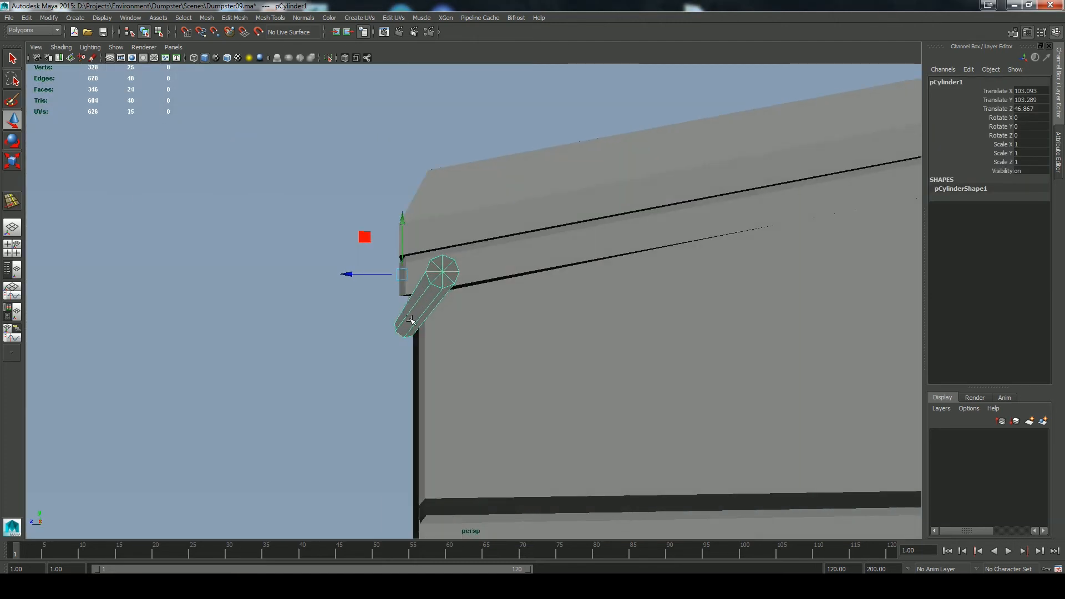
{"action": "right_click", "coordinate": [437, 325]}
{"action": "left_click", "coordinate": [479, 365]}
{"action": "key", "text": "Insert"}
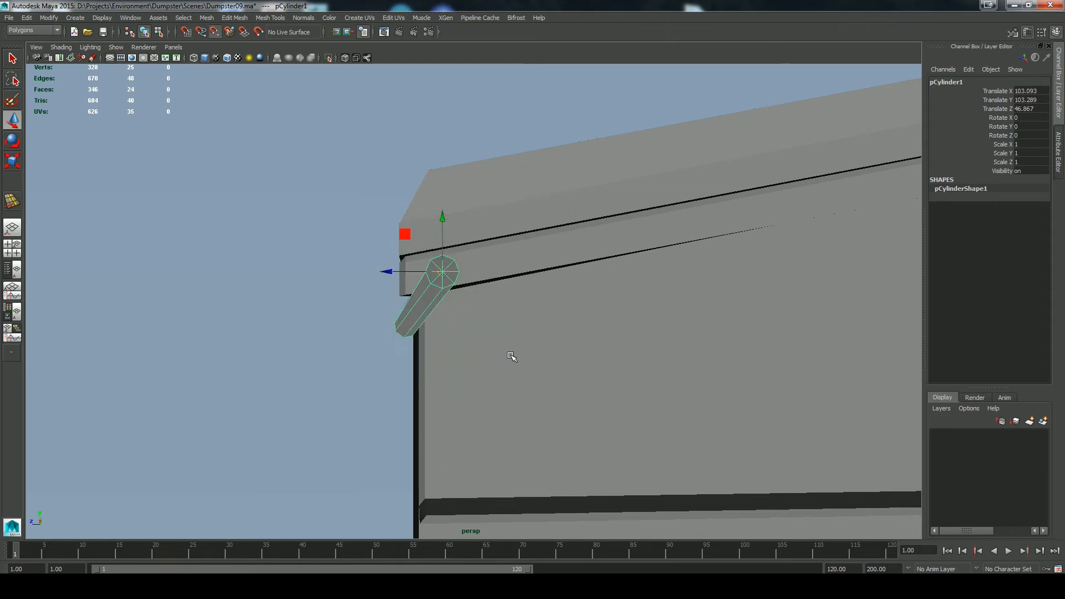
{"action": "left_click_drag", "start_coordinate": [521, 203], "coordinate": [467, 231]}
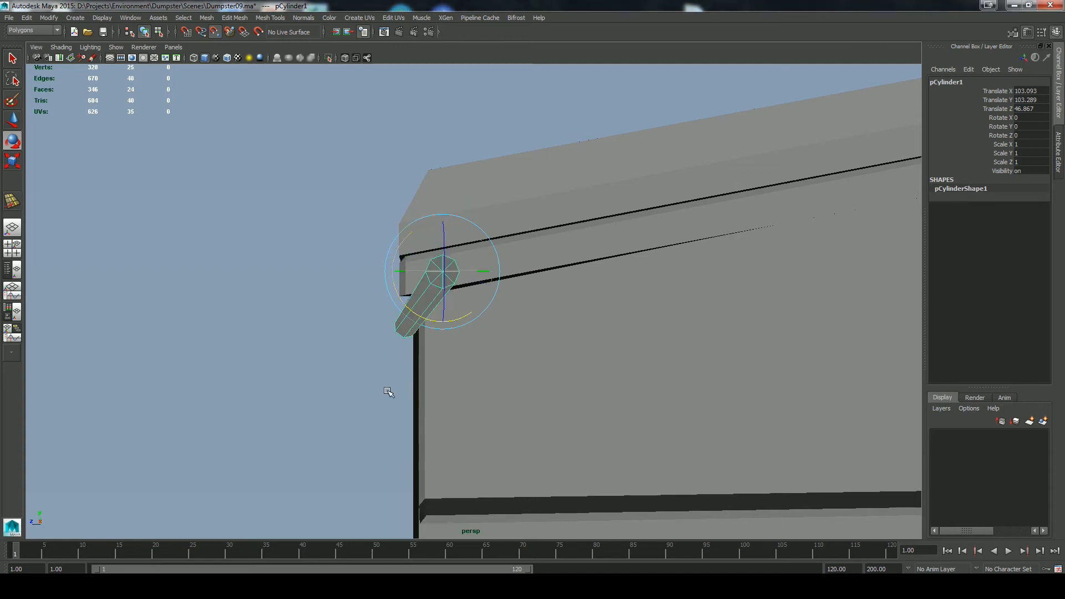
Step: Combine the arms and bar into one mesh and lengthen the arms by moving their lower-end vertices outward in the side view
{"action": "right_click", "coordinate": [309, 255]}
{"action": "left_click_drag", "start_coordinate": [277, 264], "coordinate": [330, 317]}
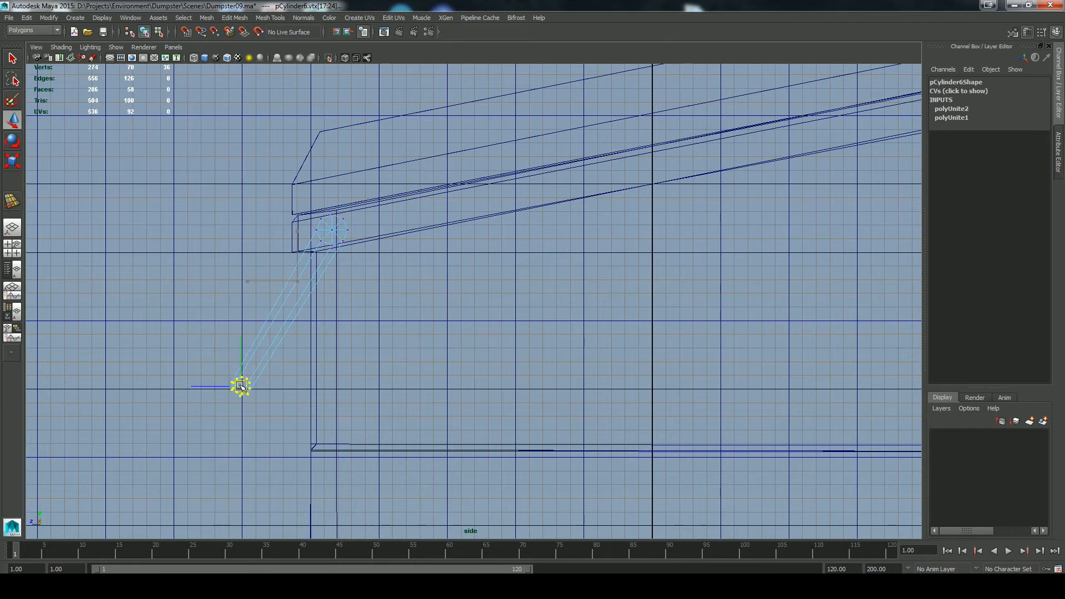
{"action": "left_click", "coordinate": [226, 58]}
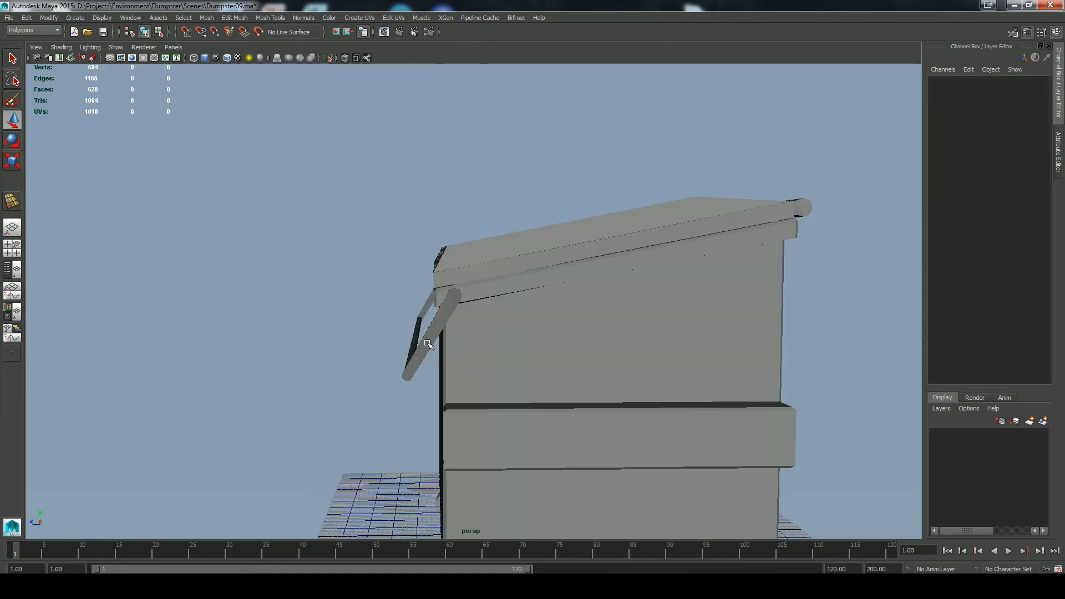
Step: Place the combined bar's pivot at the arm hinge and swing it up over the lid to about -160.6 degrees in X
{"action": "left_click", "coordinate": [428, 344]}
{"action": "key", "text": "d"}
{"action": "middle_click", "coordinate": [453, 298]}
{"action": "key", "text": "e"}
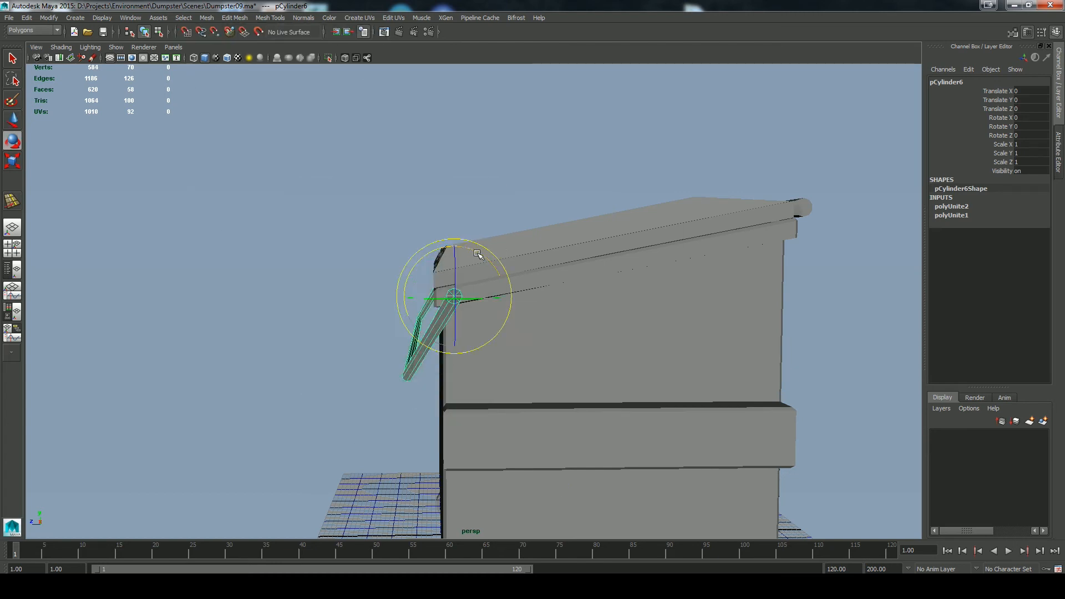
{"action": "left_click_drag", "start_coordinate": [398, 300], "coordinate": [431, 382]}
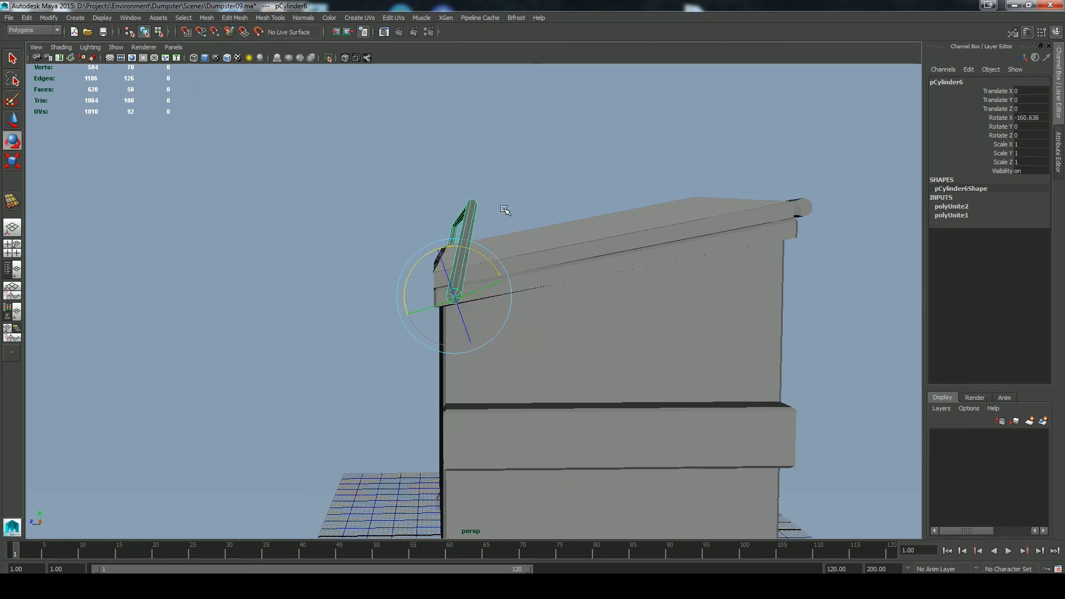
Step: Shorten the raised arms by moving their end vertices toward the hinge in the side view, leaving the bar just above the lid
{"action": "key", "text": "space"}
{"action": "left_click_drag", "start_coordinate": [503, 202], "coordinate": [533, 207]}
{"action": "middle_click_drag", "start_coordinate": [455, 184], "coordinate": [462, 322], "text": "alt"}
{"action": "right_click_drag", "start_coordinate": [370, 221], "coordinate": [328, 221]}
{"action": "left_click_drag", "start_coordinate": [350, 159], "coordinate": [365, 249]}
{"action": "key", "text": "ctrl+z"}
{"action": "key", "text": "ctrl+z"}
{"action": "left_click", "coordinate": [387, 169]}
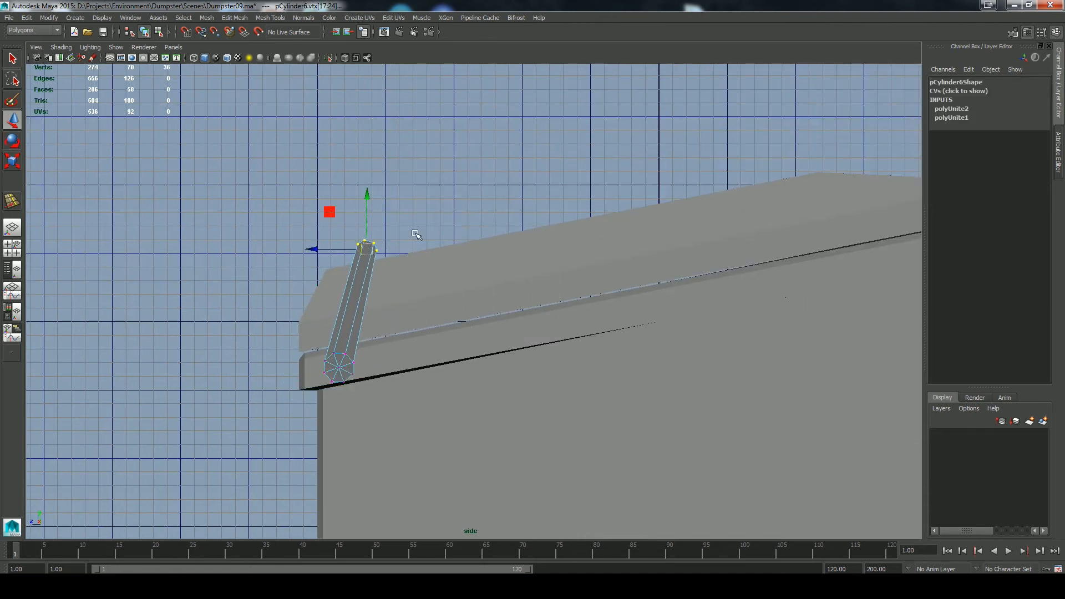
Step: Rotate the combined bar back down about its hinge so it hangs in front of the dumpster below the lid
{"action": "key", "text": "space"}
{"action": "left_click_drag", "start_coordinate": [416, 216], "coordinate": [416, 186]}
{"action": "left_click_drag", "start_coordinate": [416, 250], "coordinate": [371, 272], "text": "alt"}
{"action": "right_click_drag", "start_coordinate": [371, 272], "coordinate": [469, 259], "text": "alt"}
{"action": "left_click_drag", "start_coordinate": [469, 259], "coordinate": [518, 268], "text": "alt"}
{"action": "right_click_drag", "start_coordinate": [559, 160], "coordinate": [608, 133]}
{"action": "left_click", "coordinate": [526, 356]}
{"action": "right_click_drag", "start_coordinate": [525, 356], "coordinate": [491, 294], "text": "alt"}
{"action": "middle_click", "coordinate": [500, 286]}
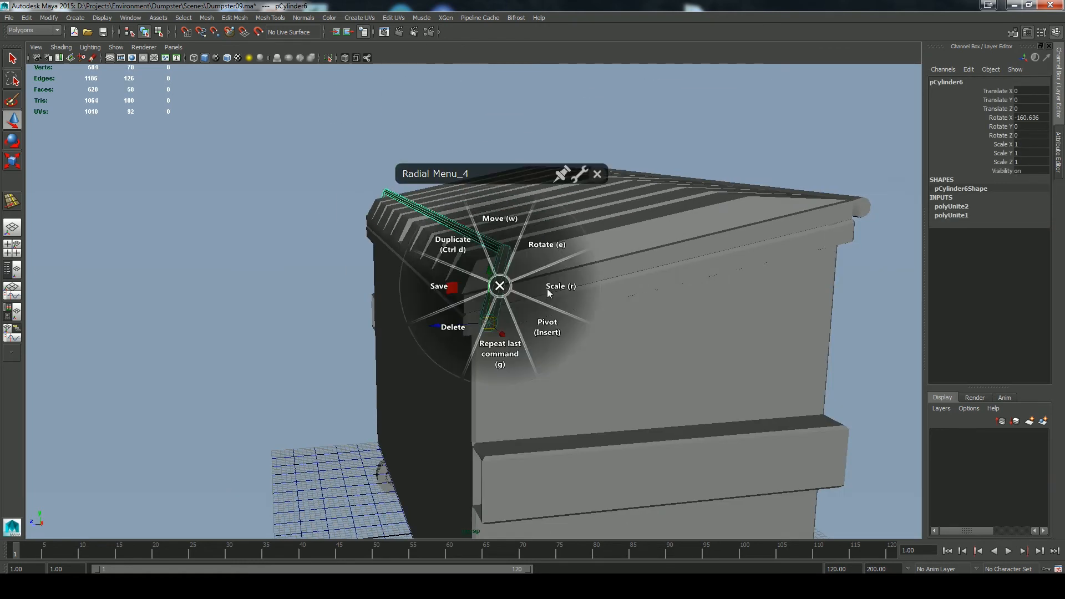
{"action": "left_click", "coordinate": [547, 245]}
{"action": "left_click_drag", "start_coordinate": [454, 290], "coordinate": [443, 408]}
{"action": "left_click", "coordinate": [275, 403]}
{"action": "left_click_drag", "start_coordinate": [366, 408], "coordinate": [417, 327], "text": "alt"}
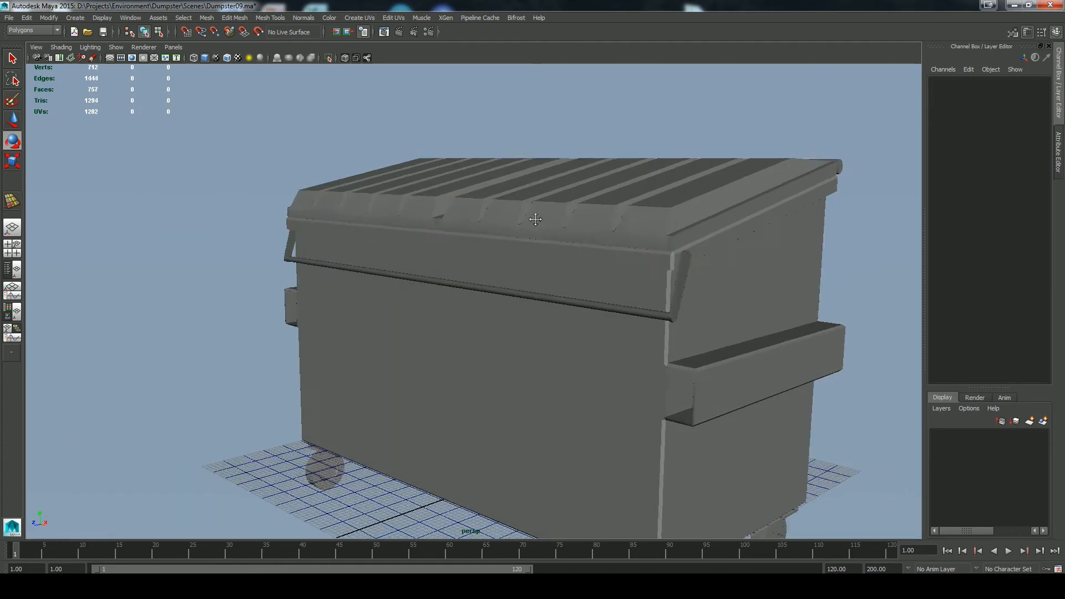
{"action": "left_click_drag", "start_coordinate": [532, 219], "coordinate": [502, 288], "text": "alt"}
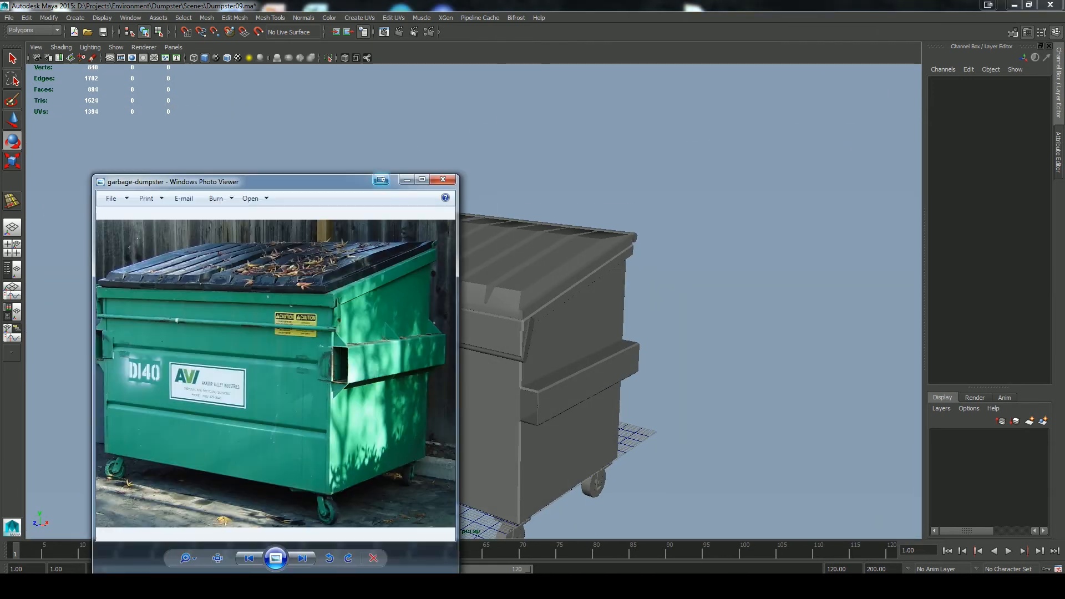
Step: Check the dumpster's front corner in the reference photo and draw a C-shaped curve snapped to the grid beside the dumpster in the front view
{"action": "left_click_drag", "start_coordinate": [338, 186], "coordinate": [259, 97]}
{"action": "scroll", "coordinate": [294, 214], "scroll_direction": "up", "scroll_amount": 5}
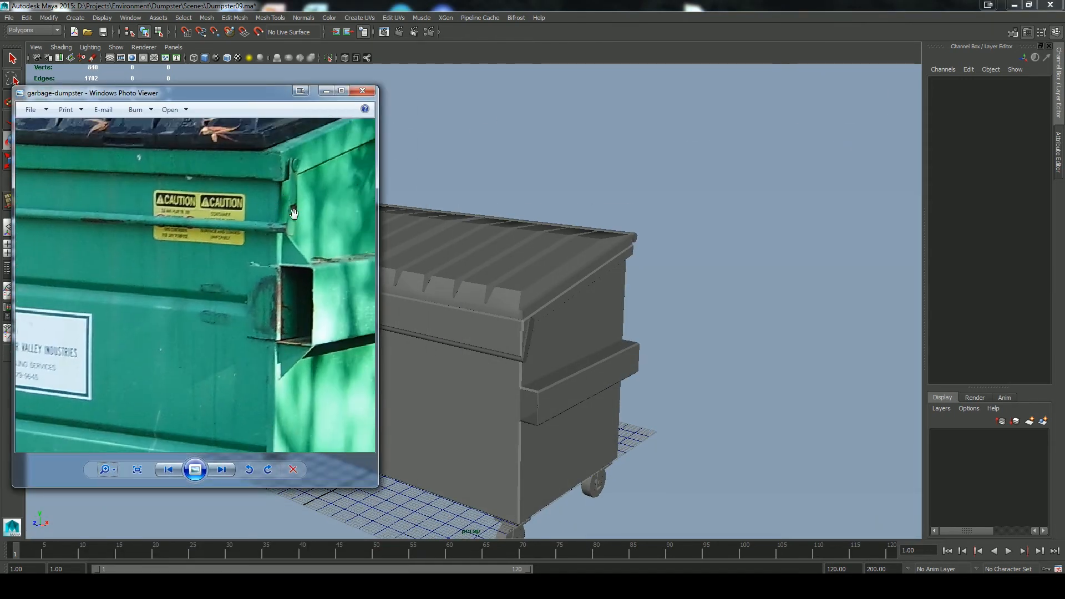
{"action": "left_click", "coordinate": [326, 90]}
{"action": "left_click_drag", "start_coordinate": [670, 395], "coordinate": [622, 235], "text": "alt"}
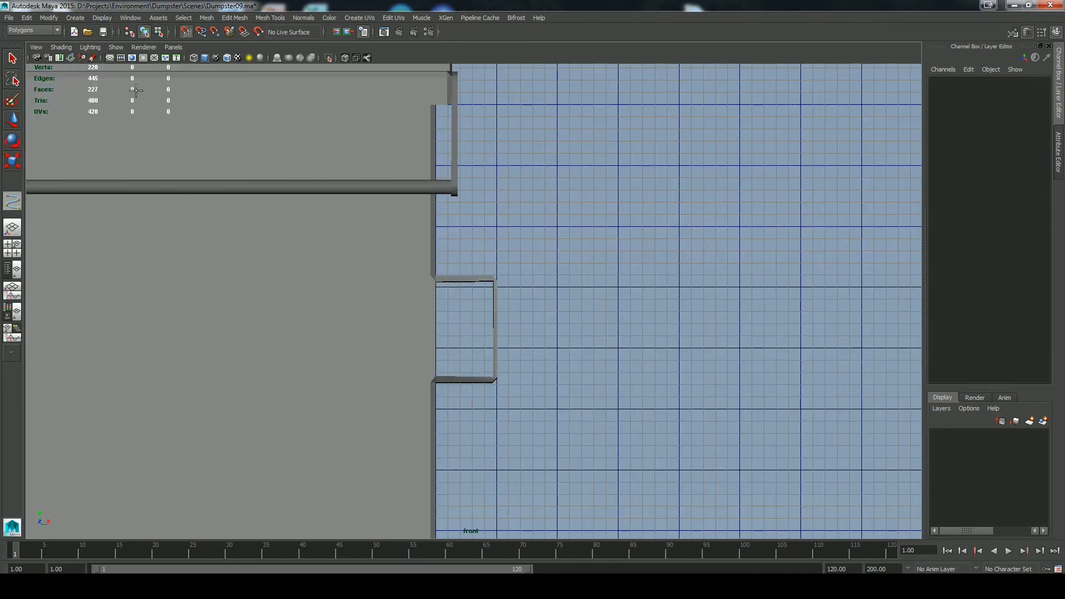
{"action": "left_click", "coordinate": [556, 165]}
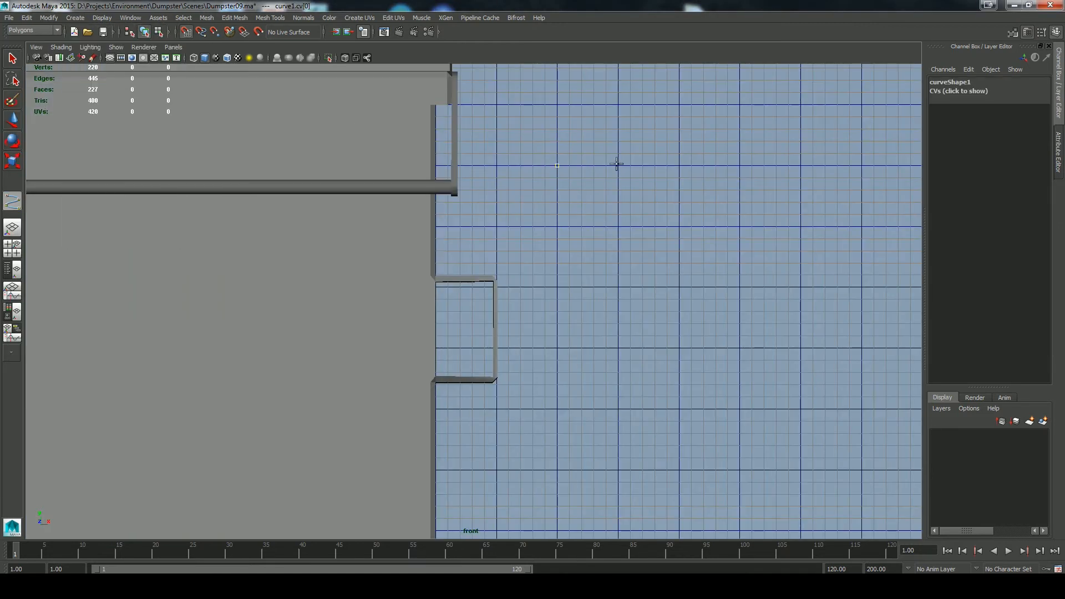
{"action": "key", "text": "Return"}
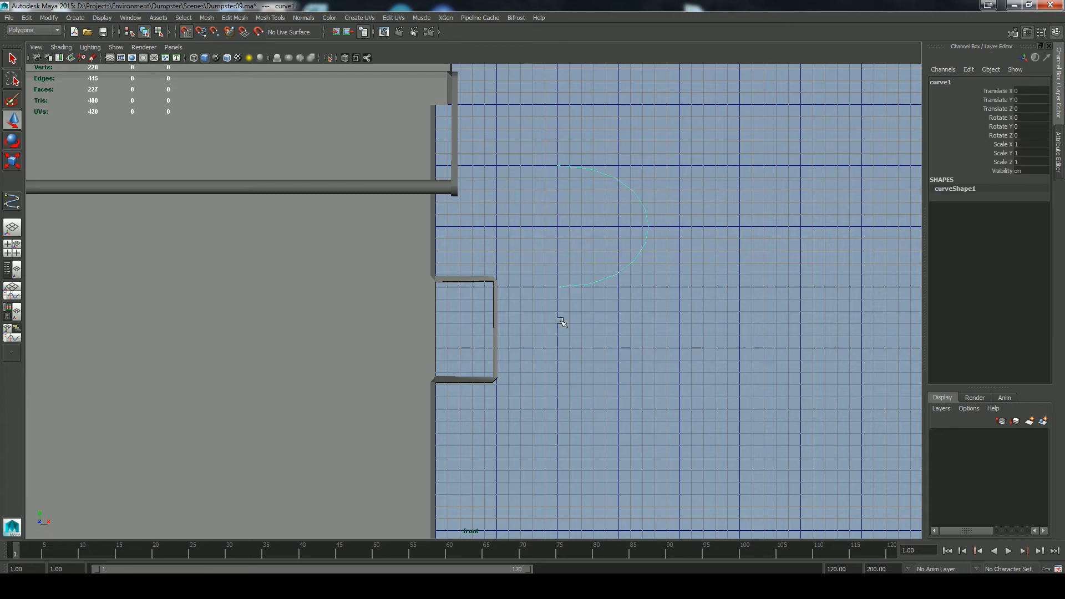
Step: Create a polygon cylinder in the side view with radius 2, height 3.572 and 8 axis subdivisions, oriented along X
{"action": "key", "text": "space"}
{"action": "left_click_drag", "start_coordinate": [551, 218], "coordinate": [605, 222]}
{"action": "middle_click_drag", "start_coordinate": [560, 243], "coordinate": [323, 63], "text": "alt"}
{"action": "left_click", "coordinate": [818, 240]}
{"action": "right_click_drag", "start_coordinate": [805, 243], "coordinate": [790, 250], "text": "shift"}
{"action": "mouse_move", "coordinate": [791, 250]}
{"action": "left_mouse_down"}
{"action": "mouse_move", "coordinate": [806, 279]}
{"action": "mouse_move", "coordinate": [807, 245]}
{"action": "left_mouse_up"}
{"action": "left_click", "coordinate": [1057, 152]}
{"action": "left_click", "coordinate": [938, 80]}
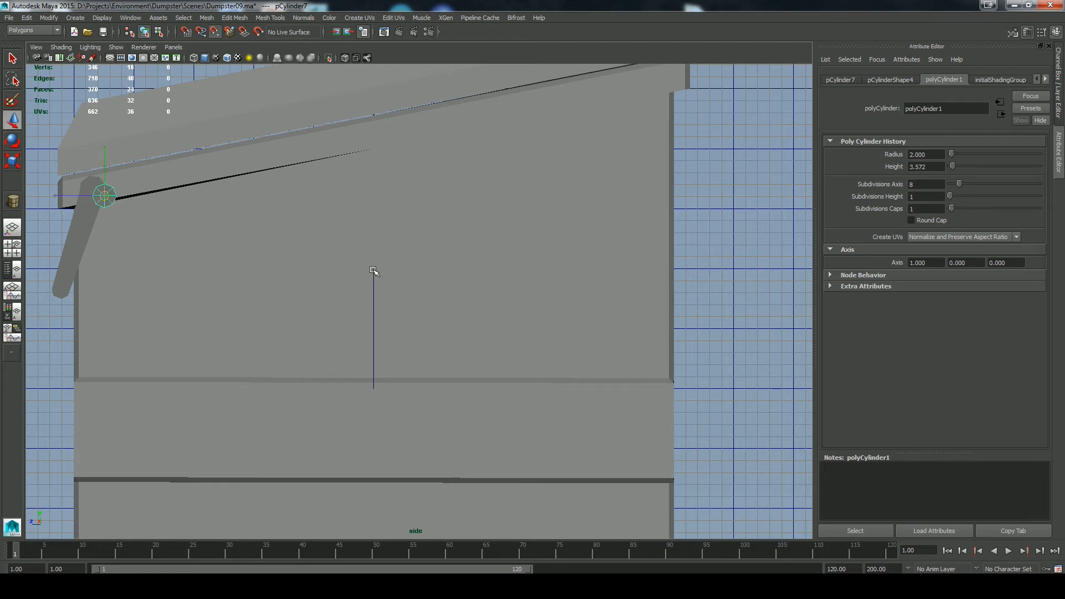
Step: Line up the cylinder with the upper end of the C-shaped curve and frame it in the perspective view
{"action": "key", "text": "space"}
{"action": "left_click_drag", "start_coordinate": [475, 312], "coordinate": [480, 302]}
{"action": "left_click_drag", "start_coordinate": [351, 314], "coordinate": [412, 314]}
{"action": "scroll", "coordinate": [534, 335], "scroll_direction": "up", "scroll_amount": 5}
{"action": "middle_click_drag", "start_coordinate": [341, 397], "coordinate": [440, 351], "text": "alt"}
{"action": "key", "text": "f"}
Step: Select the cylinder's cap faces facing the curve plus the curve itself, and set the Extrude Face divisions to 6
{"action": "right_click_drag", "start_coordinate": [521, 319], "coordinate": [521, 366]}
{"action": "left_click_drag", "start_coordinate": [527, 294], "coordinate": [678, 409]}
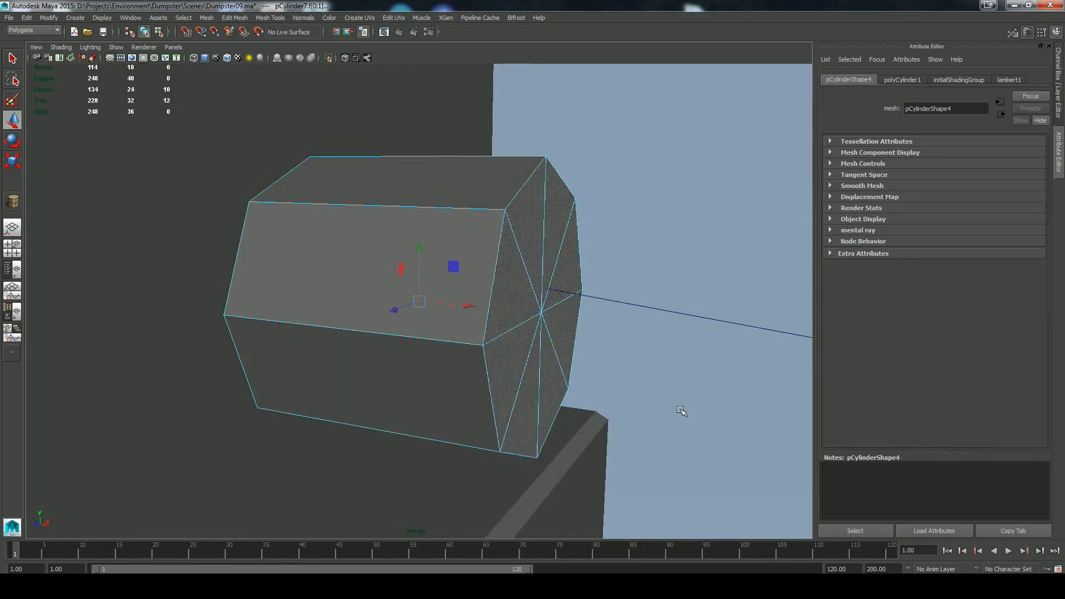
{"action": "right_click_drag", "start_coordinate": [677, 409], "coordinate": [534, 364], "text": "alt"}
{"action": "left_click", "coordinate": [598, 336], "text": "shift"}
{"action": "left_click", "coordinate": [234, 17]}
{"action": "left_click", "coordinate": [333, 297]}
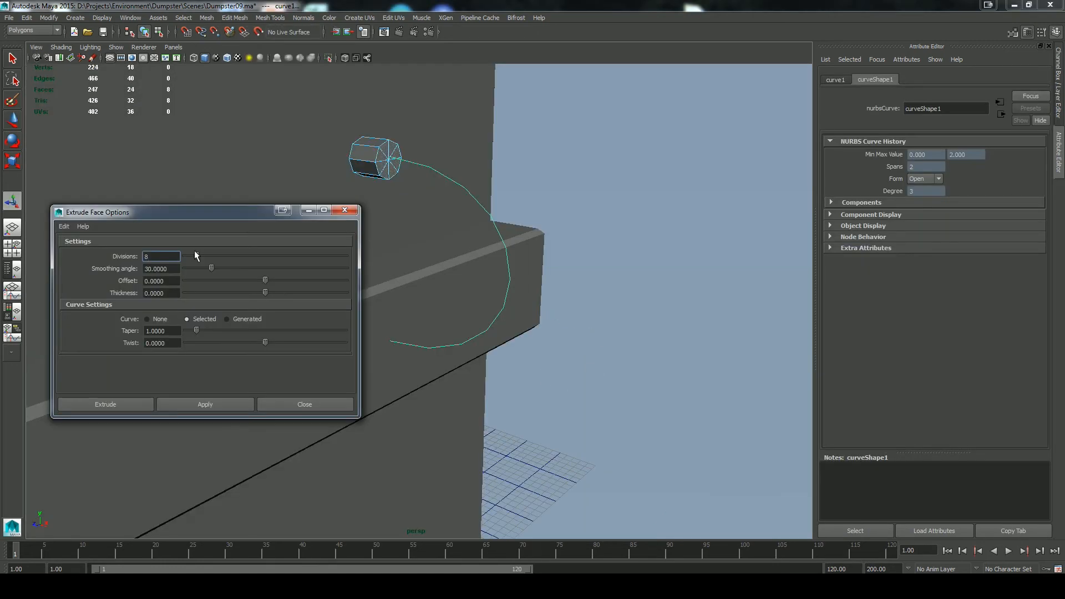
{"action": "left_click_drag", "start_coordinate": [194, 255], "coordinate": [193, 256]}
Step: Try extruding the eight-sided cylinder's cap faces along the curve
{"action": "left_click", "coordinate": [190, 403]}
{"action": "left_click_drag", "start_coordinate": [571, 366], "coordinate": [644, 368], "text": "alt"}
{"action": "right_click_drag", "start_coordinate": [643, 368], "coordinate": [599, 343], "text": "alt"}
{"action": "left_click_drag", "start_coordinate": [632, 349], "coordinate": [497, 329], "text": "alt"}
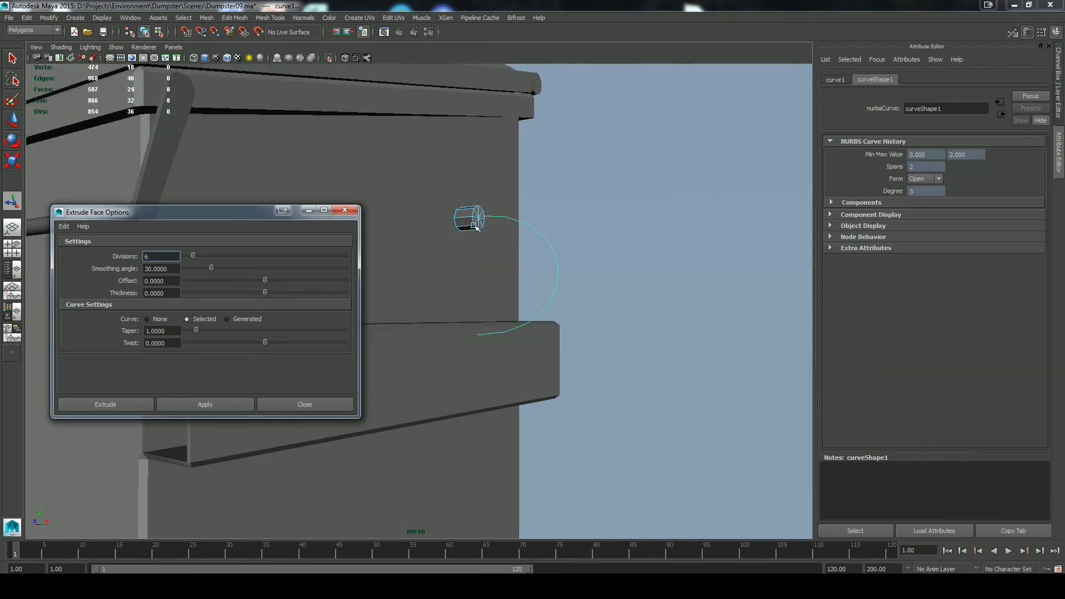
Step: Set the cylinder's axis subdivisions to 6 and select its cap faces facing the curve
{"action": "left_click", "coordinate": [475, 225]}
{"action": "left_click", "coordinate": [942, 80]}
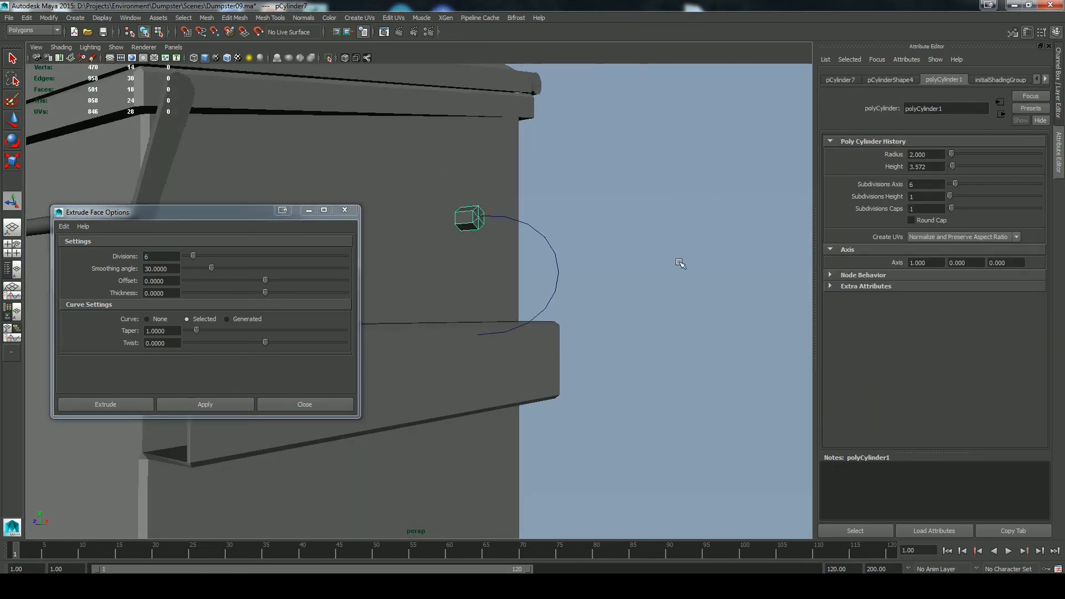
{"action": "right_click_drag", "start_coordinate": [470, 225], "coordinate": [497, 266]}
{"action": "left_click_drag", "start_coordinate": [497, 266], "coordinate": [507, 256]}
{"action": "left_click_drag", "start_coordinate": [507, 256], "coordinate": [430, 226], "text": "alt"}
{"action": "mouse_move", "coordinate": [609, 333]}
{"action": "left_mouse_down", "text": "alt"}
{"action": "mouse_move", "coordinate": [456, 352]}
{"action": "mouse_move", "coordinate": [625, 326]}
{"action": "left_mouse_up", "text": "alt"}
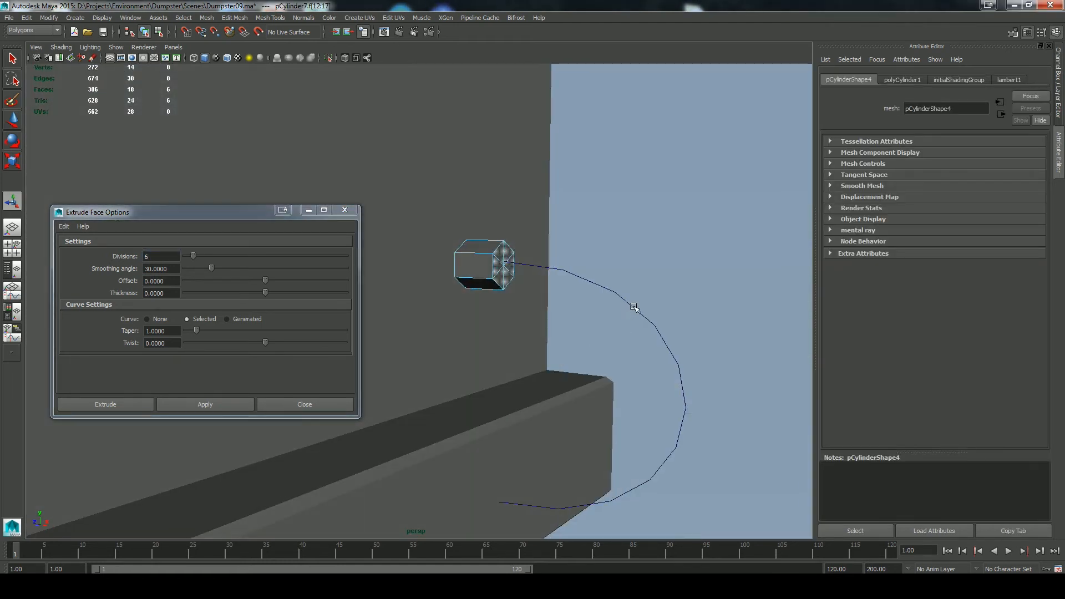
Step: Extrude the six-sided cylinder's cap faces along the selected curve with 6 divisions and close the extrude options
{"action": "left_click", "coordinate": [633, 306], "text": "shift"}
{"action": "left_click", "coordinate": [222, 403]}
{"action": "right_click_drag", "start_coordinate": [654, 344], "coordinate": [576, 371], "text": "alt"}
{"action": "left_click_drag", "start_coordinate": [577, 370], "coordinate": [494, 341], "text": "alt"}
{"action": "right_click_drag", "start_coordinate": [494, 340], "coordinate": [556, 383], "text": "alt"}
{"action": "right_click_drag", "start_coordinate": [578, 323], "coordinate": [627, 307]}
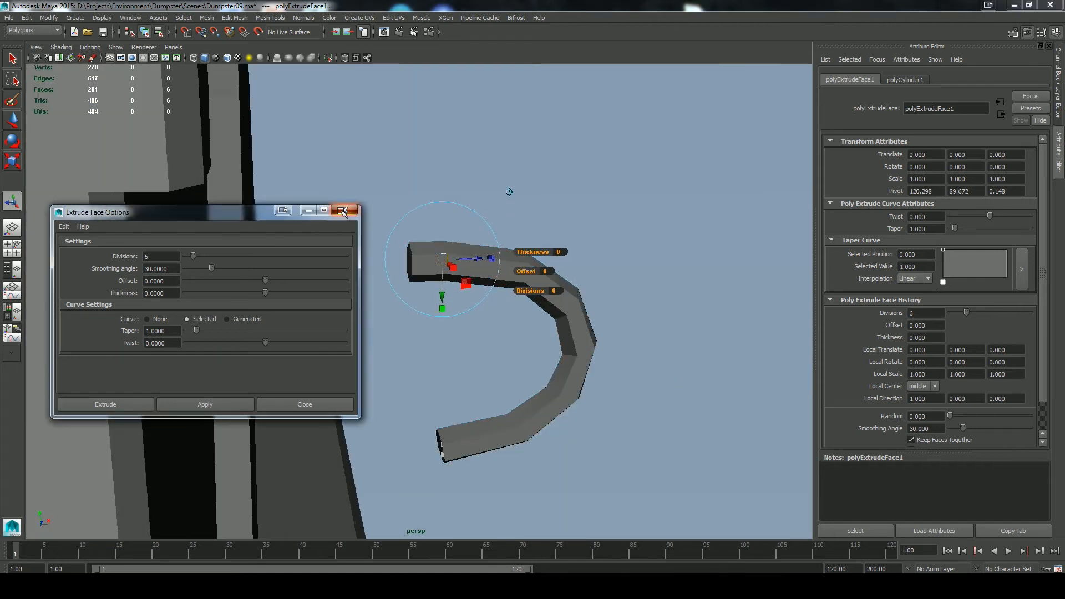
{"action": "left_click", "coordinate": [343, 211]}
Step: Select the extruded tube and delete all construction history in the scene
{"action": "right_click_drag", "start_coordinate": [654, 354], "coordinate": [610, 373], "text": "alt"}
{"action": "key", "text": "q"}
{"action": "left_click", "coordinate": [527, 333]}
{"action": "left_click_drag", "start_coordinate": [527, 332], "coordinate": [551, 312], "text": "alt"}
{"action": "left_click", "coordinate": [26, 17]}
{"action": "mouse_move", "coordinate": [100, 145]}
{"action": "left_click", "coordinate": [161, 147]}
Step: Select the cap faces at both ends of the C-shaped tube and delete them
{"action": "left_click_drag", "start_coordinate": [474, 294], "coordinate": [458, 289], "text": "alt"}
{"action": "left_click_drag", "start_coordinate": [368, 240], "coordinate": [415, 349]}
{"action": "left_click_drag", "start_coordinate": [413, 383], "coordinate": [427, 398], "text": "shift"}
{"action": "left_click_drag", "start_coordinate": [464, 362], "coordinate": [463, 360], "text": "ctrl"}
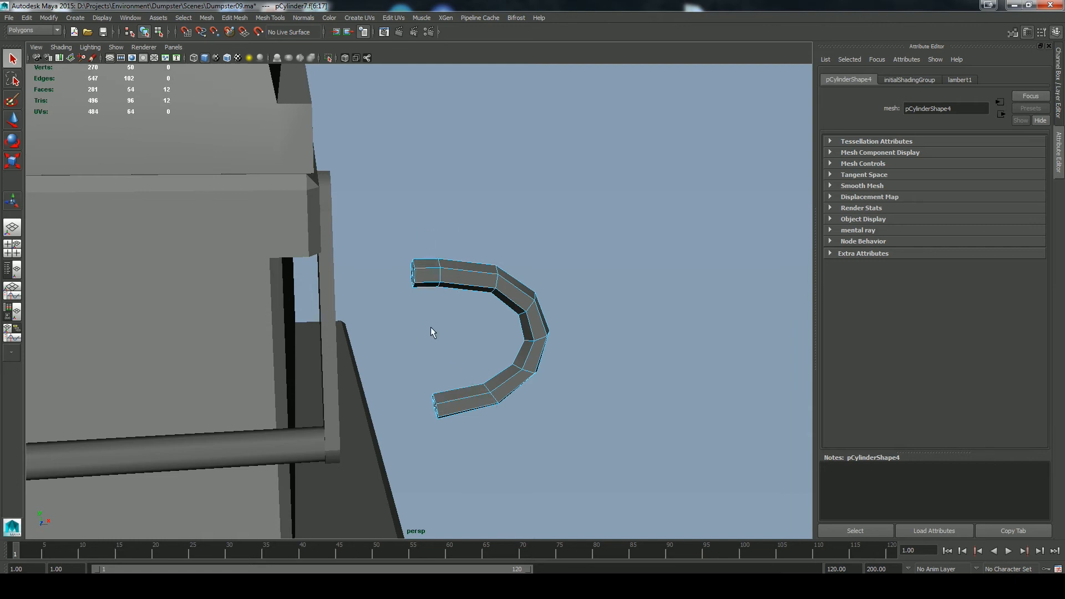
{"action": "left_click_drag", "start_coordinate": [431, 316], "coordinate": [427, 252], "text": "ctrl"}
{"action": "right_click_drag", "start_coordinate": [430, 327], "coordinate": [466, 397], "text": "alt"}
{"action": "left_click_drag", "start_coordinate": [466, 398], "coordinate": [406, 267], "text": "alt"}
{"action": "right_click", "coordinate": [406, 276]}
{"action": "left_click", "coordinate": [358, 330]}
{"action": "right_click_drag", "start_coordinate": [483, 328], "coordinate": [452, 299], "text": "alt"}
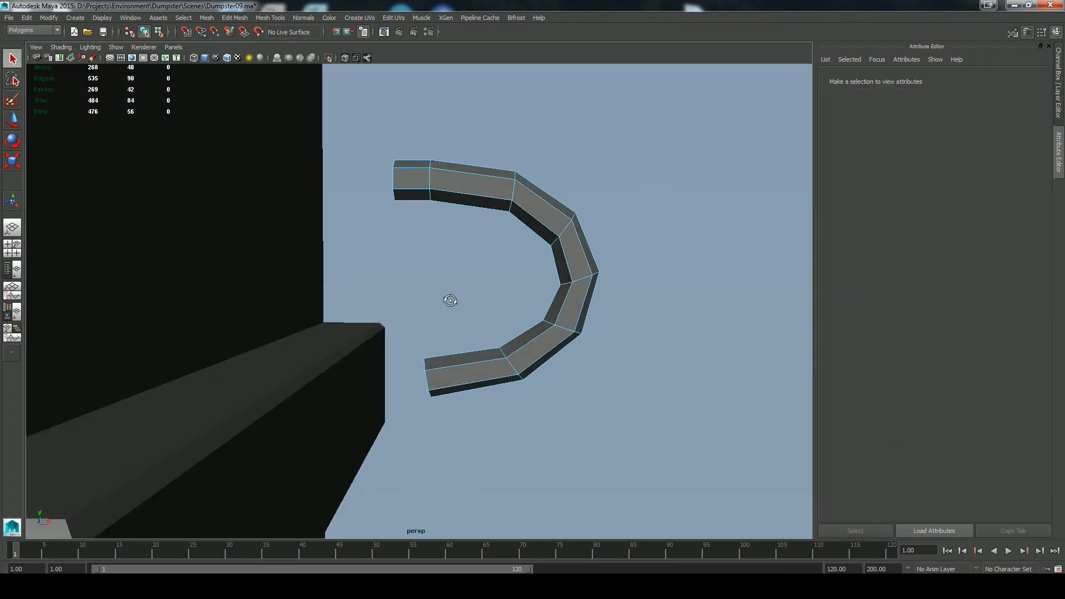
Step: Select the C-shaped tube's edges in the front view and soften their normals
{"action": "left_click_drag", "start_coordinate": [451, 299], "coordinate": [456, 288], "text": "alt"}
{"action": "key", "text": "space"}
{"action": "middle_click_drag", "start_coordinate": [456, 287], "coordinate": [437, 311], "text": "alt"}
{"action": "right_click_drag", "start_coordinate": [506, 213], "coordinate": [554, 201]}
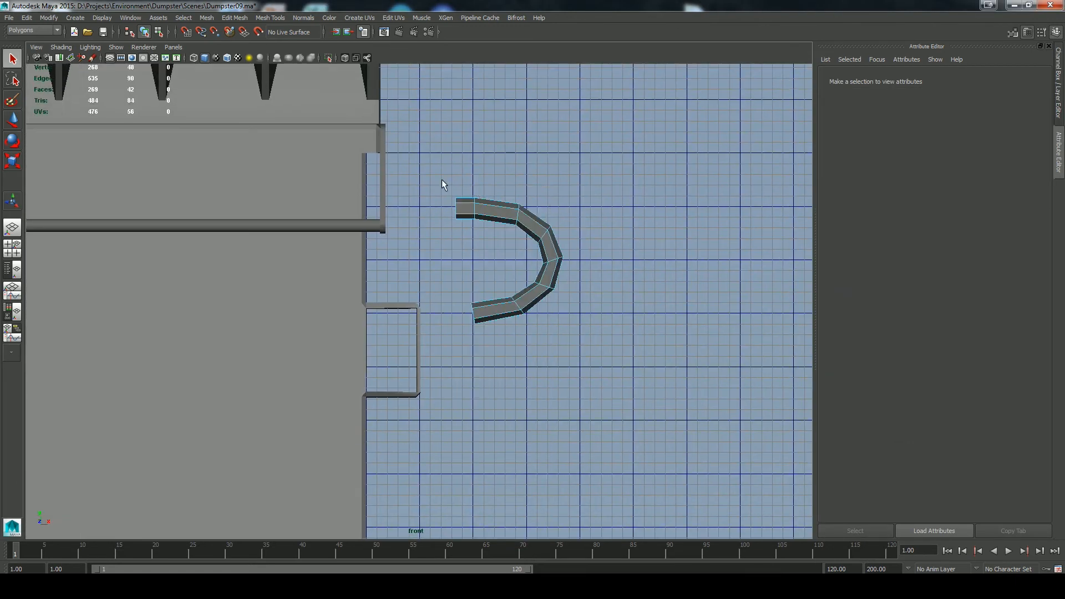
{"action": "left_click_drag", "start_coordinate": [466, 176], "coordinate": [511, 219]}
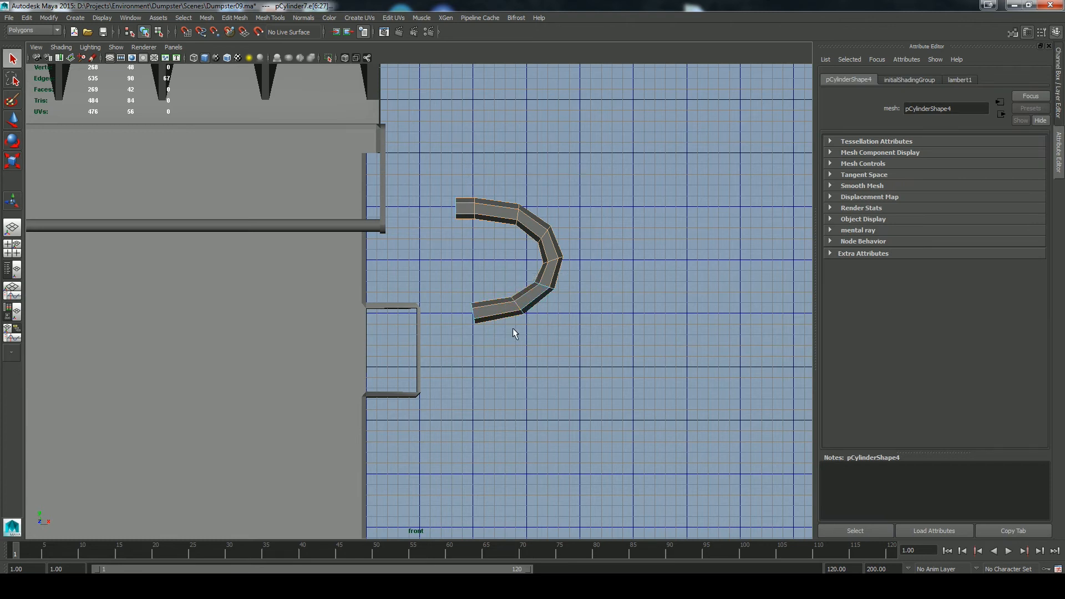
{"action": "left_click", "coordinate": [433, 164]}
{"action": "left_click", "coordinate": [547, 250]}
Step: Rotate and move the vertices of the tube's lower end so it lines up vertically with the upper end
{"action": "right_click_drag", "start_coordinate": [488, 313], "coordinate": [447, 308]}
{"action": "left_click_drag", "start_coordinate": [450, 291], "coordinate": [487, 333]}
{"action": "key", "text": "e"}
{"action": "left_click_drag", "start_coordinate": [456, 266], "coordinate": [455, 266]}
{"action": "key", "text": "w"}
{"action": "left_click_drag", "start_coordinate": [499, 314], "coordinate": [484, 313]}
Step: Insert an edge loop near the tube's lower end and adjust the surrounding loops to even out the bend
{"action": "right_click_drag", "start_coordinate": [528, 221], "coordinate": [527, 194]}
{"action": "left_click", "coordinate": [270, 17]}
{"action": "left_click", "coordinate": [311, 228]}
{"action": "middle_click_drag", "start_coordinate": [522, 344], "coordinate": [499, 344]}
{"action": "left_click", "coordinate": [542, 285]}
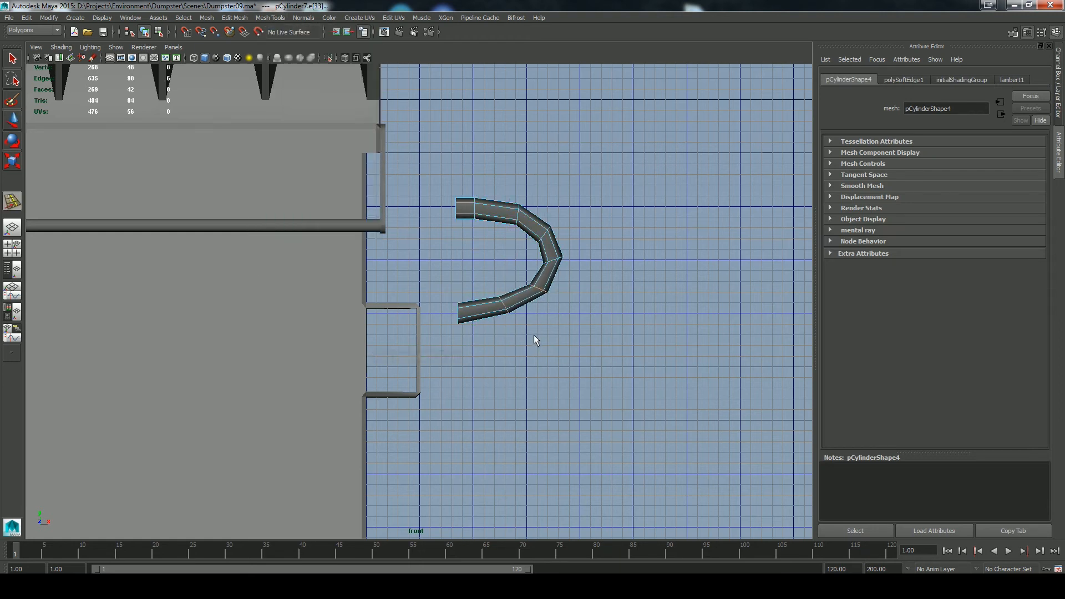
{"action": "left_click", "coordinate": [488, 310]}
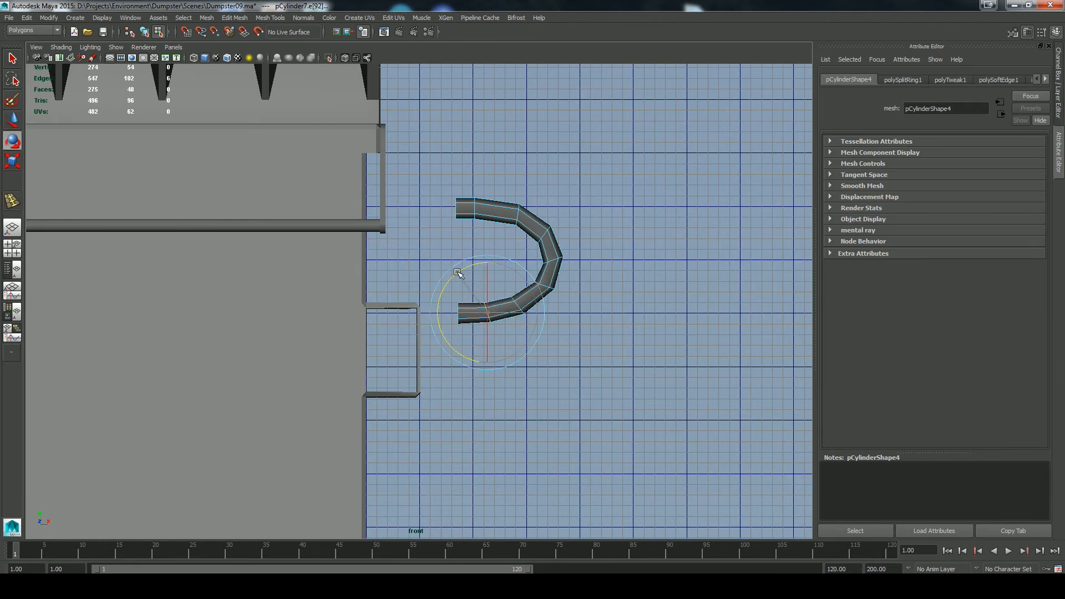
{"action": "left_click", "coordinate": [538, 351]}
{"action": "double_click", "coordinate": [518, 217]}
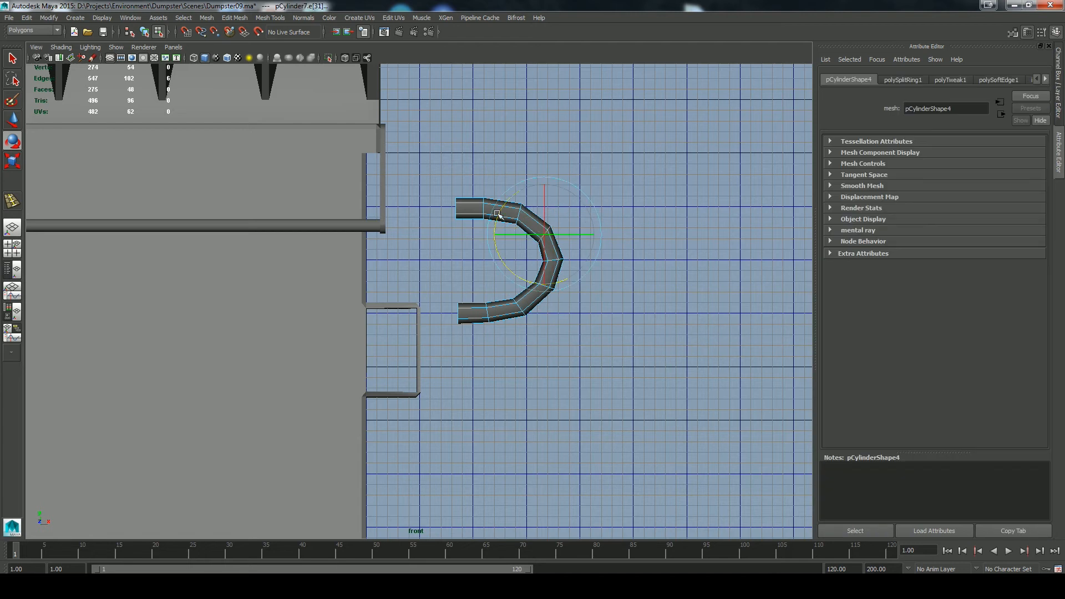
Step: Return the C-shaped tube to object selection and delete the construction history of all objects
{"action": "key", "text": "F8"}
{"action": "key", "text": "space"}
{"action": "key", "text": "space"}
{"action": "right_click_drag", "start_coordinate": [592, 268], "coordinate": [455, 295], "text": "alt"}
{"action": "left_click", "coordinate": [28, 18]}
{"action": "mouse_move", "coordinate": [88, 145]}
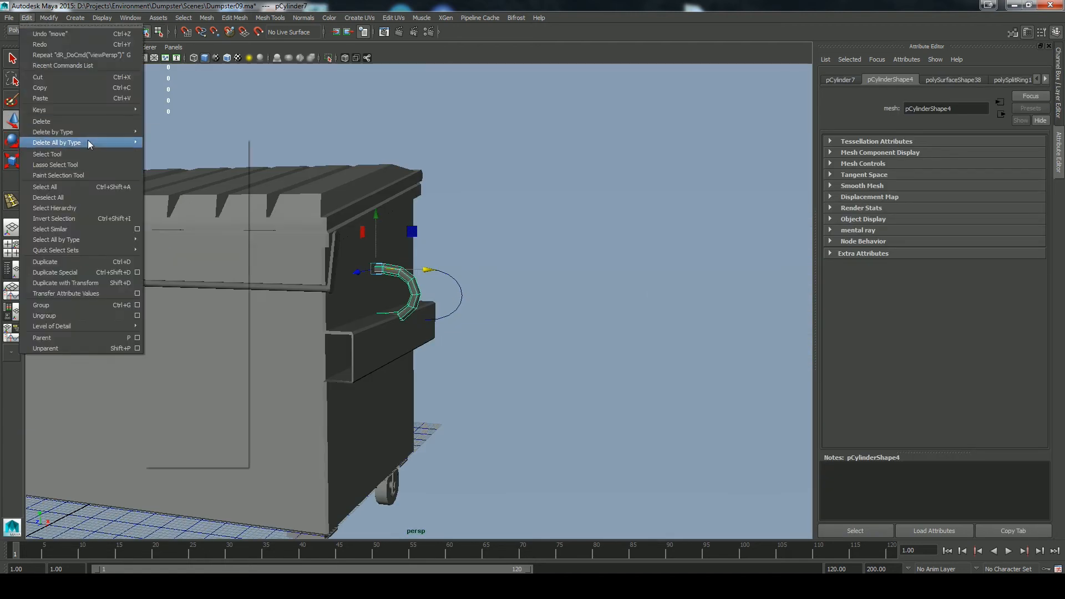
{"action": "left_click", "coordinate": [169, 145]}
Step: Scale down the C-shaped tube and move it up against the dumpster's side wall above the fork pocket
{"action": "key", "text": "r"}
{"action": "left_click_drag", "start_coordinate": [378, 267], "coordinate": [364, 261]}
{"action": "key", "text": "w"}
{"action": "left_click_drag", "start_coordinate": [377, 213], "coordinate": [375, 182]}
{"action": "mouse_move", "coordinate": [375, 239]}
{"action": "left_mouse_down", "text": "alt"}
{"action": "mouse_move", "coordinate": [233, 244]}
{"action": "mouse_move", "coordinate": [365, 249]}
{"action": "left_mouse_up", "text": "alt"}
{"action": "right_click_drag", "start_coordinate": [366, 249], "coordinate": [422, 249], "text": "alt"}
{"action": "key", "text": "r"}
{"action": "left_click_drag", "start_coordinate": [365, 239], "coordinate": [348, 238]}
{"action": "mouse_move", "coordinate": [452, 304]}
{"action": "left_mouse_down", "text": "alt"}
{"action": "mouse_move", "coordinate": [454, 292]}
{"action": "mouse_move", "coordinate": [455, 324]}
{"action": "left_mouse_up", "text": "alt"}
{"action": "key", "text": "w"}
{"action": "left_click_drag", "start_coordinate": [406, 260], "coordinate": [477, 244]}
Step: Examine how the ends of the C-shaped tube meet the dumpster's side wall
{"action": "right_click_drag", "start_coordinate": [344, 259], "coordinate": [380, 259], "text": "alt"}
{"action": "left_click_drag", "start_coordinate": [381, 259], "coordinate": [419, 303], "text": "alt"}
{"action": "right_click_drag", "start_coordinate": [420, 305], "coordinate": [382, 303]}
{"action": "key", "text": "f"}
{"action": "left_click_drag", "start_coordinate": [364, 352], "coordinate": [485, 321], "text": "alt"}
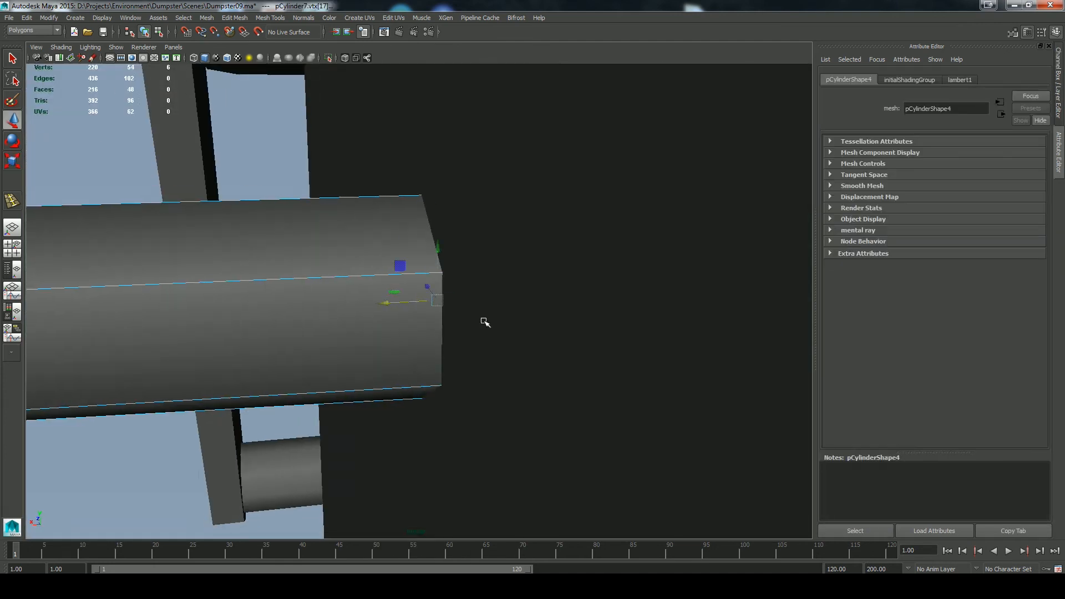
{"action": "right_click_drag", "start_coordinate": [484, 321], "coordinate": [388, 299], "text": "alt"}
{"action": "key", "text": "F8"}
{"action": "left_click", "coordinate": [633, 284]}
Step: Scale the C-shaped tube down a little further and fit it as a small handle on the side wall
{"action": "left_click", "coordinate": [454, 285]}
{"action": "mouse_move", "coordinate": [499, 310]}
{"action": "left_mouse_down", "text": "alt"}
{"action": "mouse_move", "coordinate": [457, 370]}
{"action": "mouse_move", "coordinate": [488, 311]}
{"action": "left_mouse_up", "text": "alt"}
{"action": "key", "text": "r"}
{"action": "left_click_drag", "start_coordinate": [431, 272], "coordinate": [409, 261]}
{"action": "right_click_drag", "start_coordinate": [408, 263], "coordinate": [447, 264], "text": "alt"}
{"action": "key", "text": "w"}
{"action": "left_click_drag", "start_coordinate": [488, 255], "coordinate": [518, 181], "text": "alt"}
{"action": "right_click_drag", "start_coordinate": [518, 181], "coordinate": [513, 233], "text": "alt"}
{"action": "right_click_drag", "start_coordinate": [513, 233], "coordinate": [476, 244]}
{"action": "key", "text": "F8"}
{"action": "left_click", "coordinate": [629, 283]}
{"action": "key", "text": "r"}
{"action": "left_click_drag", "start_coordinate": [499, 288], "coordinate": [474, 234], "text": "alt"}
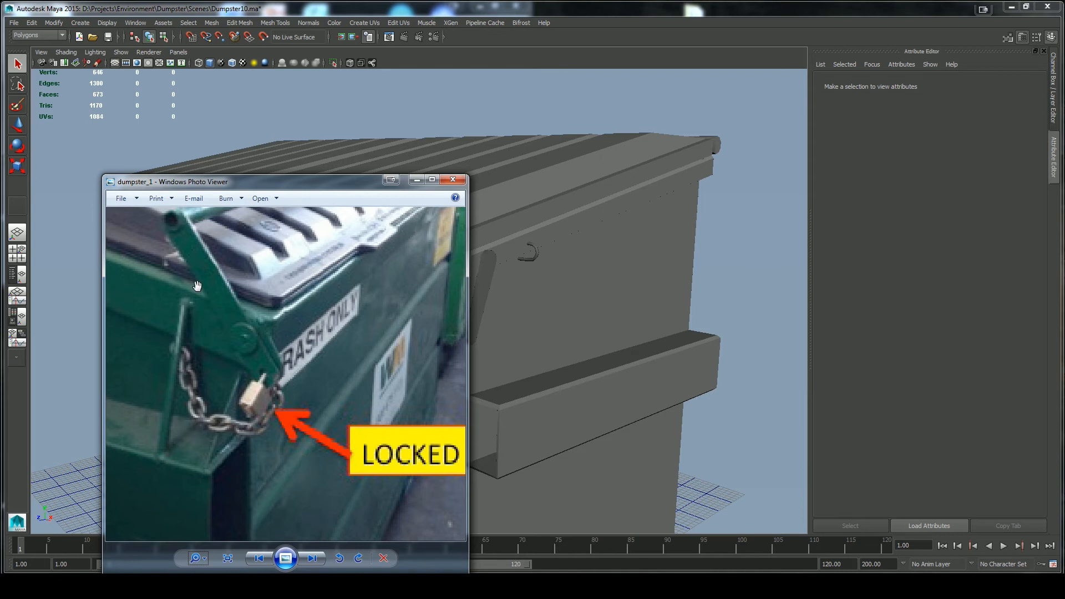
Step: Put the reference photo away and rotate the hinged front bar about its pivot so it swings up over the lid
{"action": "left_click", "coordinate": [388, 182]}
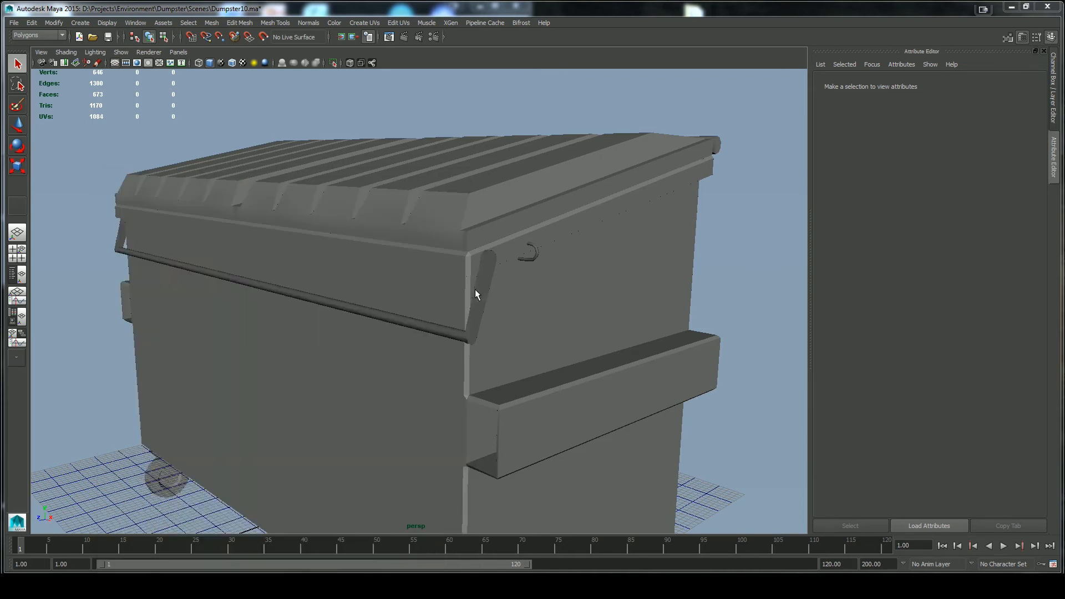
{"action": "left_click", "coordinate": [476, 290]}
{"action": "key", "text": "space"}
{"action": "left_click_drag", "start_coordinate": [499, 378], "coordinate": [521, 375]}
{"action": "key", "text": "f"}
{"action": "right_click_drag", "start_coordinate": [593, 325], "coordinate": [122, 189], "text": "alt"}
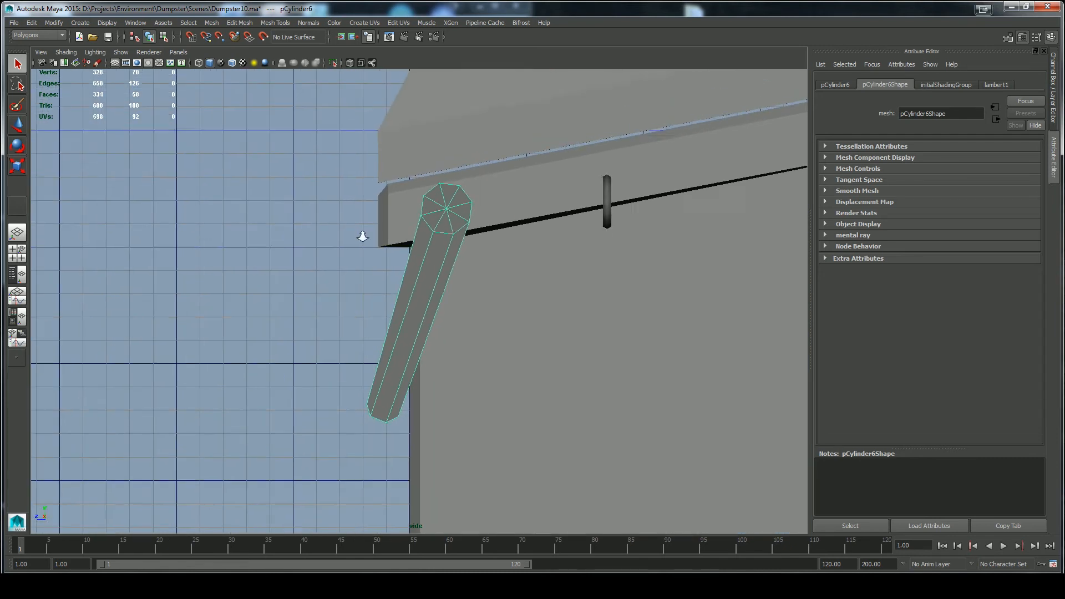
{"action": "left_click", "coordinate": [480, 225]}
{"action": "left_click_drag", "start_coordinate": [484, 240], "coordinate": [399, 199]}
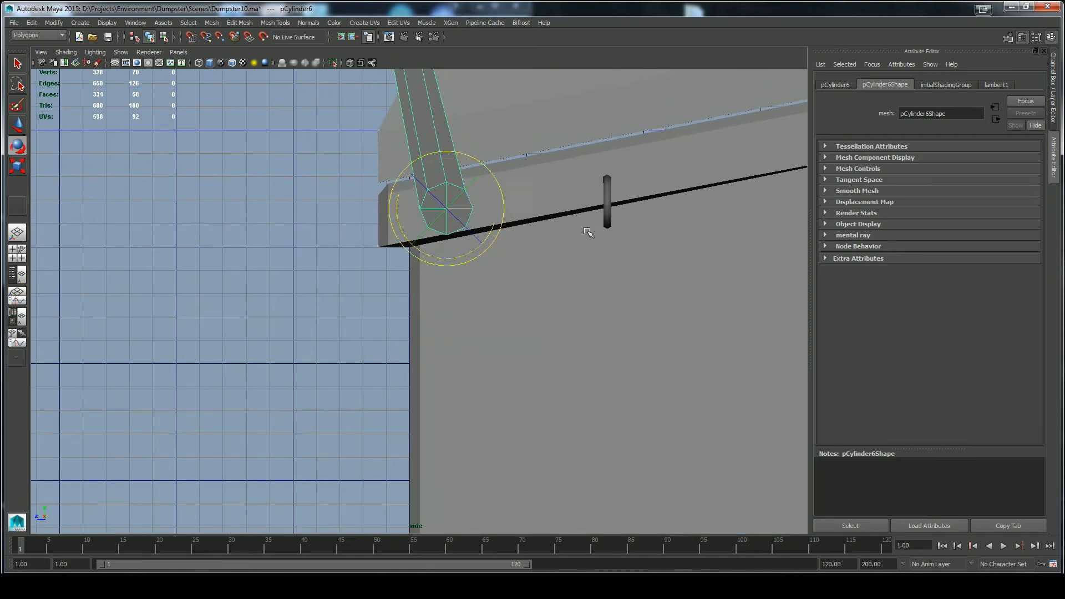
{"action": "middle_click_drag", "start_coordinate": [532, 170], "coordinate": [522, 344], "text": "alt"}
{"action": "mouse_move", "coordinate": [386, 369]}
{"action": "left_mouse_down"}
{"action": "mouse_move", "coordinate": [400, 349]}
{"action": "mouse_move", "coordinate": [395, 358]}
{"action": "left_mouse_up"}
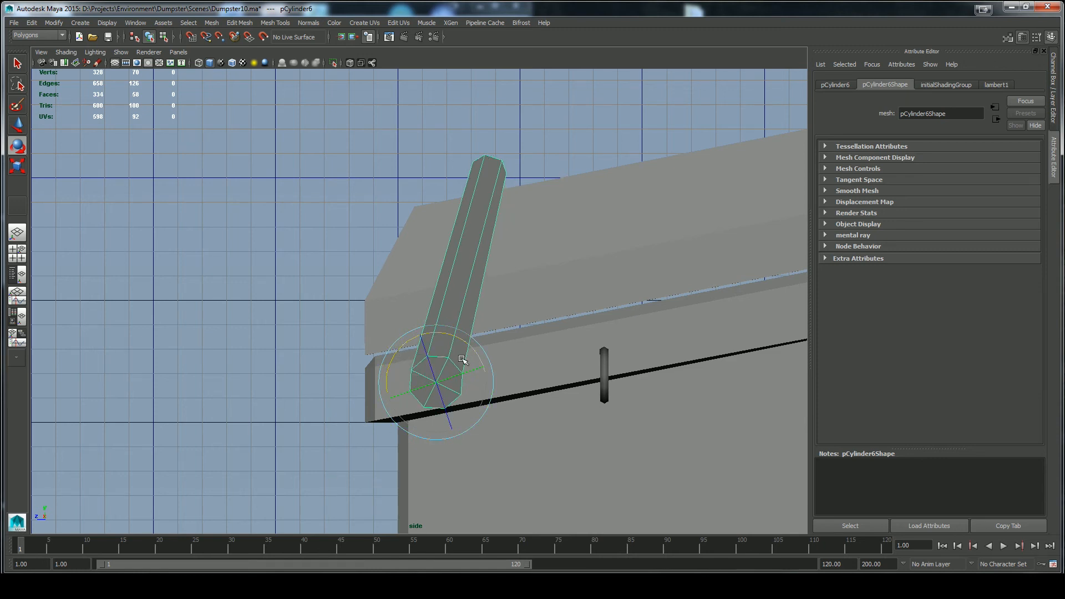
{"action": "left_click_drag", "start_coordinate": [449, 335], "coordinate": [464, 342]}
Step: Move the vertices at the far end of the hinged bar outward to lengthen its arms
{"action": "key", "text": "F9"}
{"action": "left_click_drag", "start_coordinate": [534, 173], "coordinate": [581, 215]}
{"action": "key", "text": "w"}
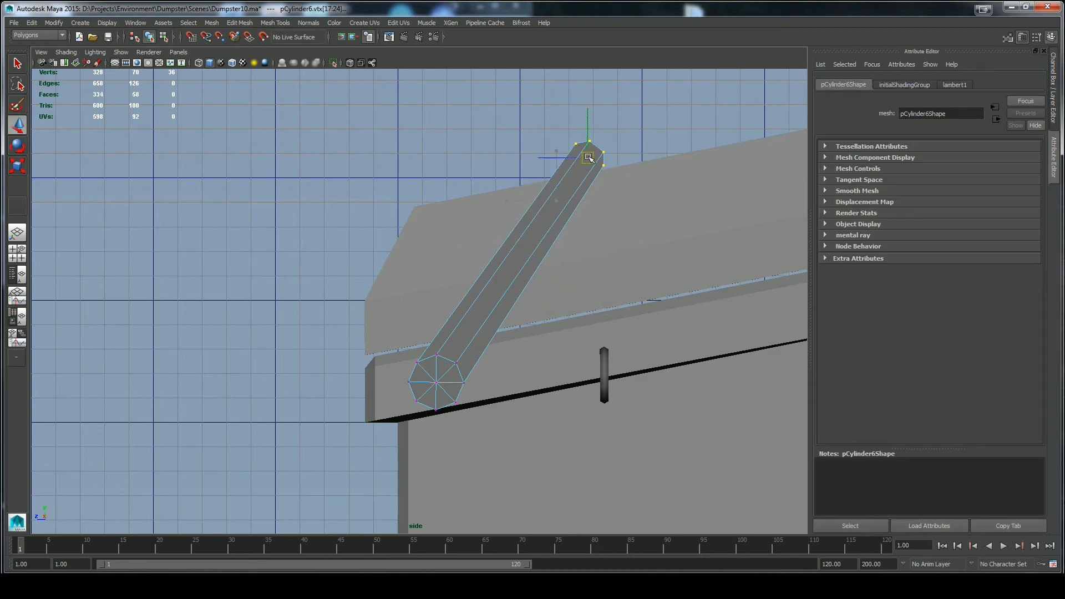
Step: Select three adjacent rim faces on the underside of the bar's pivot disc
{"action": "right_click_drag", "start_coordinate": [441, 372], "coordinate": [441, 416]}
{"action": "left_click_drag", "start_coordinate": [429, 404], "coordinate": [466, 318]}
{"action": "key", "text": "space"}
{"action": "middle_click_drag", "start_coordinate": [427, 260], "coordinate": [421, 222], "text": "alt"}
{"action": "right_click_drag", "start_coordinate": [421, 222], "coordinate": [487, 186], "text": "alt"}
{"action": "left_click", "coordinate": [487, 187]}
{"action": "right_click_drag", "start_coordinate": [488, 333], "coordinate": [604, 366], "text": "alt"}
{"action": "middle_click_drag", "start_coordinate": [621, 161], "coordinate": [542, 277], "text": "alt"}
{"action": "mouse_move", "coordinate": [567, 294]}
{"action": "left_mouse_down", "text": "alt"}
{"action": "mouse_move", "coordinate": [587, 254]}
{"action": "mouse_move", "coordinate": [570, 286]}
{"action": "left_mouse_up", "text": "alt"}
{"action": "left_click", "coordinate": [550, 120]}
{"action": "key", "text": "f"}
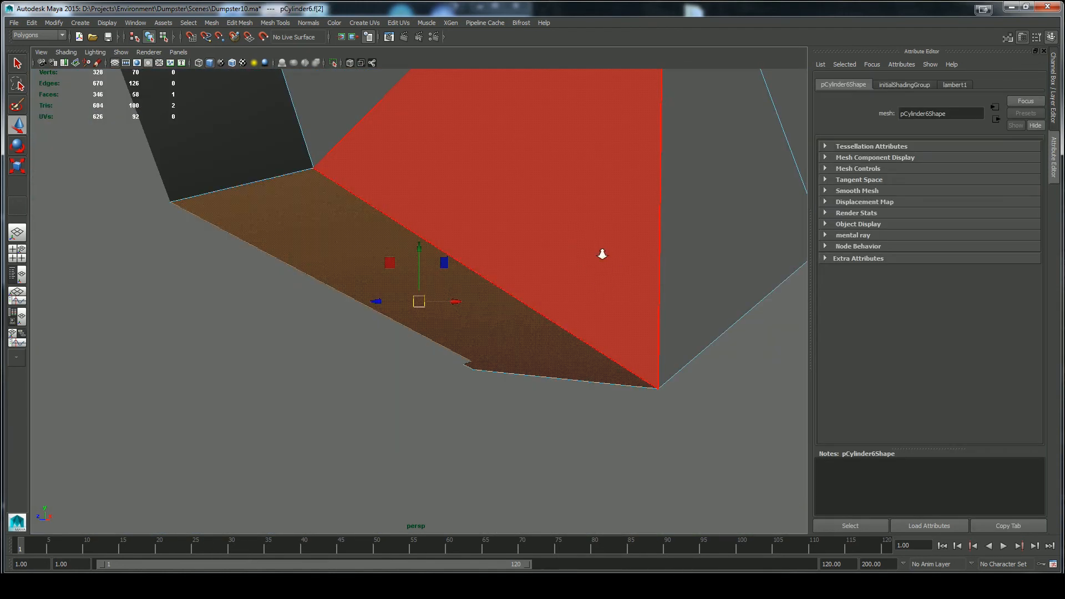
{"action": "right_click_drag", "start_coordinate": [601, 254], "coordinate": [444, 289], "text": "alt"}
{"action": "key", "text": "q"}
{"action": "left_click", "coordinate": [346, 208], "text": "shift"}
{"action": "left_click_drag", "start_coordinate": [566, 361], "coordinate": [537, 331], "text": "alt"}
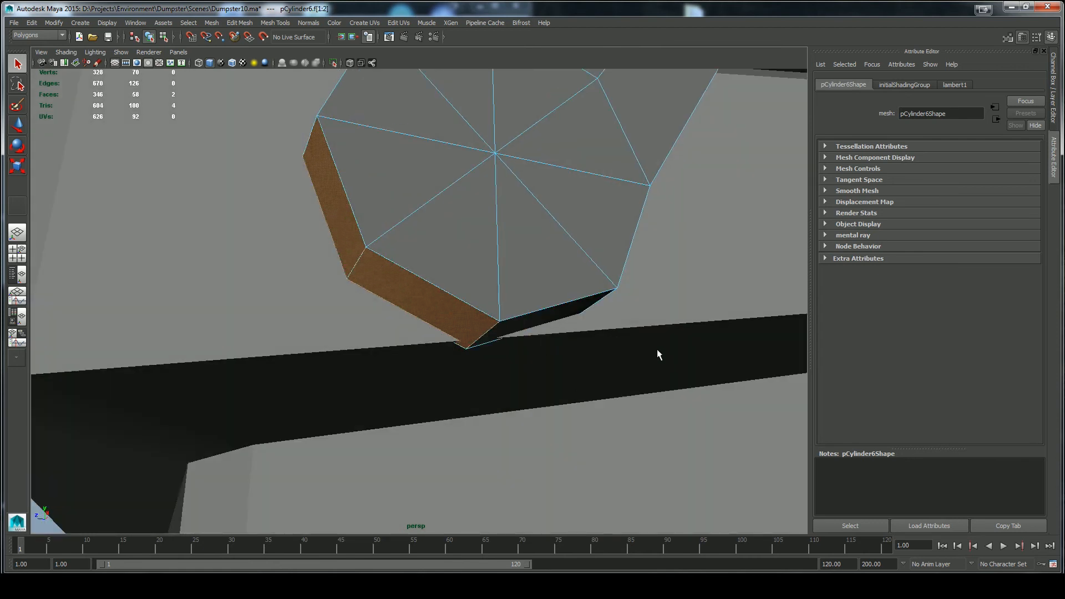
{"action": "right_click_drag", "start_coordinate": [657, 350], "coordinate": [437, 394], "text": "alt"}
{"action": "left_click_drag", "start_coordinate": [437, 394], "coordinate": [455, 343], "text": "alt"}
{"action": "left_click", "coordinate": [460, 299], "text": "shift"}
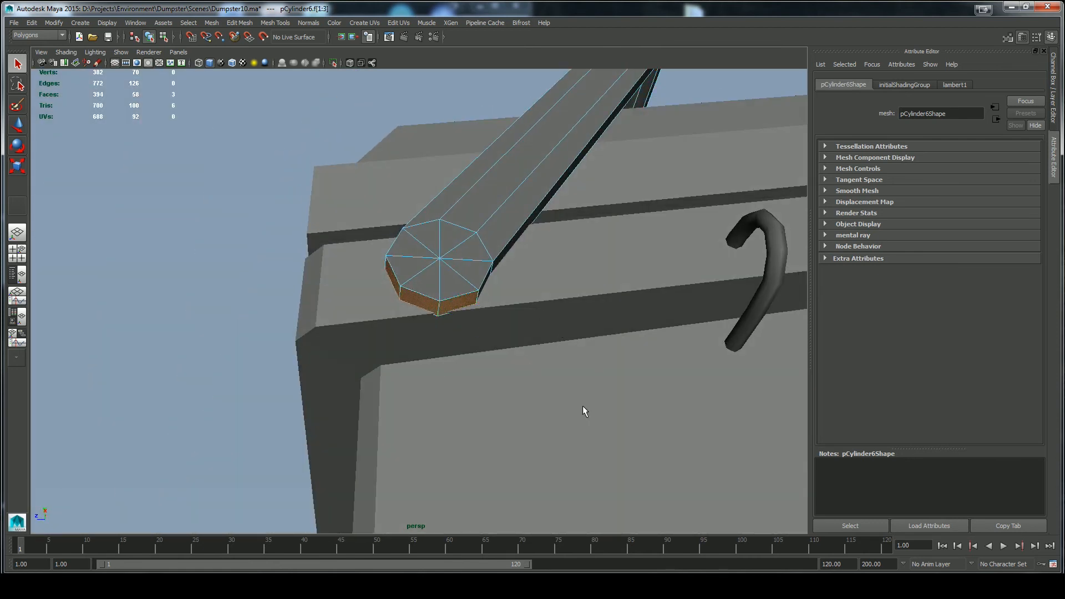
Step: Extrude the three selected rim faces down and forward from the pivot disc in the side view
{"action": "key", "text": "w"}
{"action": "key", "text": "space"}
{"action": "mouse_move", "coordinate": [570, 347]}
{"action": "left_mouse_down"}
{"action": "mouse_move", "coordinate": [559, 328]}
{"action": "mouse_move", "coordinate": [579, 339]}
{"action": "left_mouse_up"}
{"action": "key", "text": "space"}
{"action": "key", "text": "f"}
{"action": "right_click_drag", "start_coordinate": [578, 338], "coordinate": [443, 311], "text": "alt"}
{"action": "left_click", "coordinate": [1008, 38]}
{"action": "left_click", "coordinate": [940, 397]}
{"action": "middle_click_drag", "start_coordinate": [652, 308], "coordinate": [723, 297]}
{"action": "right_click_drag", "start_coordinate": [694, 298], "coordinate": [703, 253]}
{"action": "scroll", "coordinate": [432, 375], "scroll_direction": "down", "scroll_amount": 2}
{"action": "left_click", "coordinate": [434, 374]}
{"action": "key", "text": "ctrl+z"}
{"action": "left_click_drag", "start_coordinate": [441, 368], "coordinate": [368, 476]}
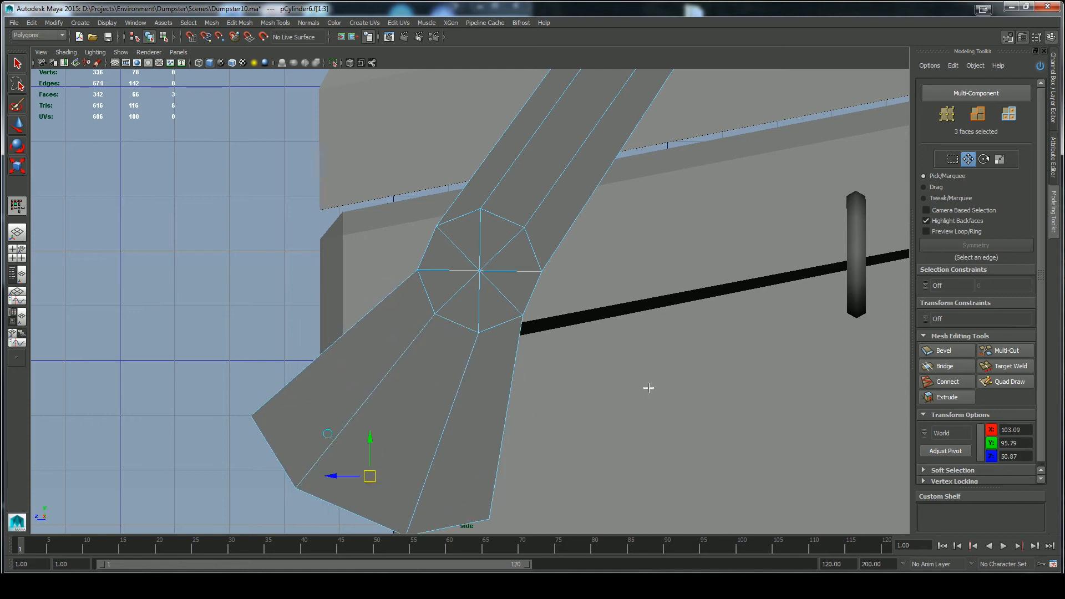
Step: Scale the extruded end faces down and reposition them so the extension tapers in line with the arm
{"action": "middle_click_drag", "start_coordinate": [546, 431], "coordinate": [547, 266], "text": "alt"}
{"action": "scroll", "coordinate": [547, 266], "scroll_direction": "down", "scroll_amount": 3}
{"action": "right_click_drag", "start_coordinate": [525, 283], "coordinate": [479, 286]}
{"action": "left_click_drag", "start_coordinate": [407, 289], "coordinate": [362, 267]}
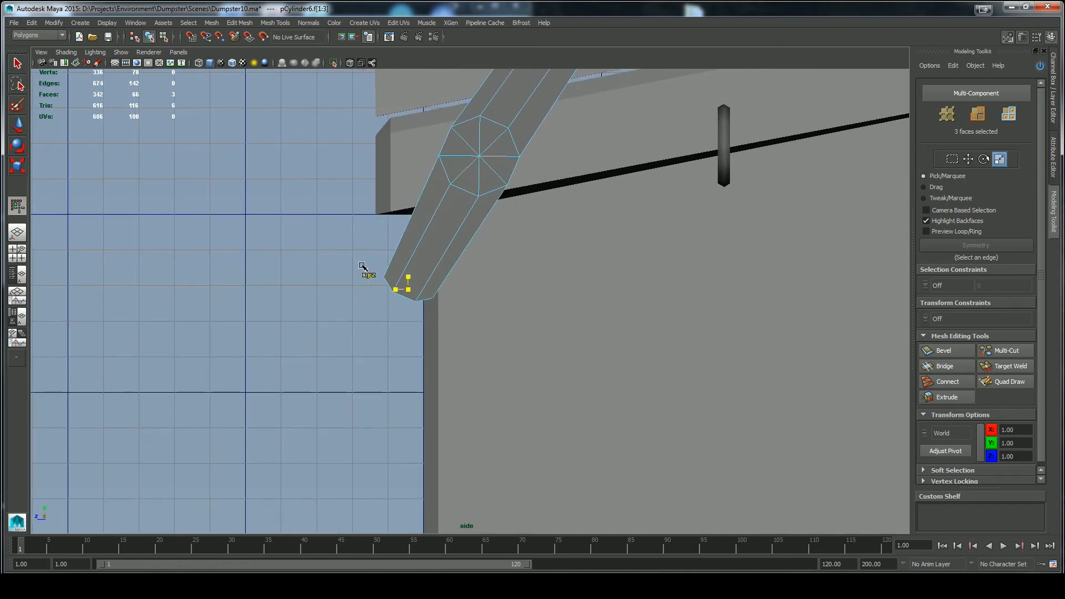
{"action": "right_click_drag", "start_coordinate": [361, 275], "coordinate": [362, 235]}
{"action": "left_click_drag", "start_coordinate": [408, 289], "coordinate": [397, 291]}
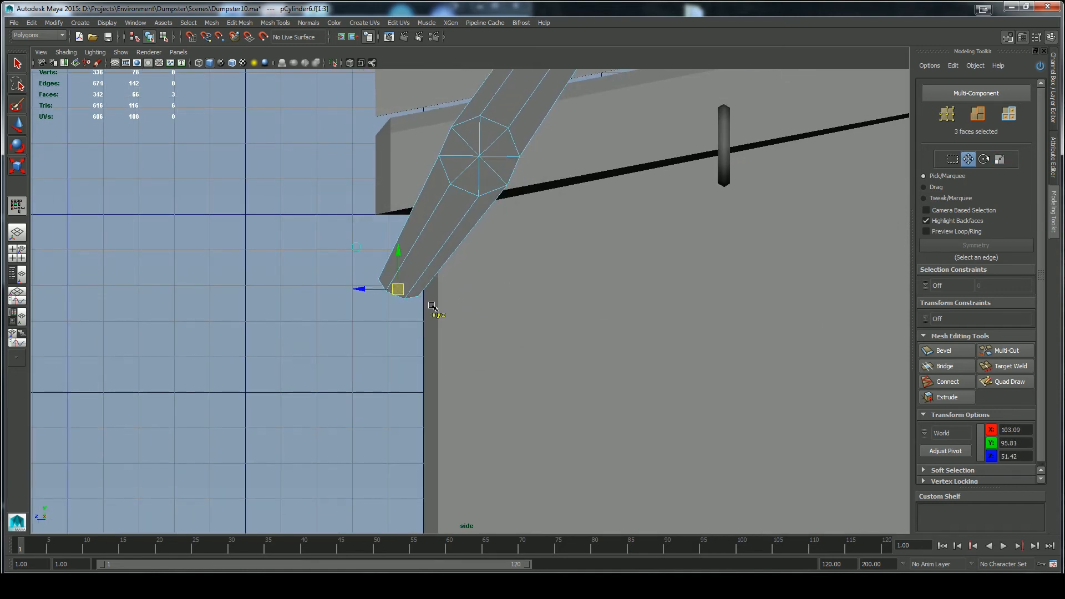
{"action": "scroll", "coordinate": [432, 308], "scroll_direction": "down", "scroll_amount": 5}
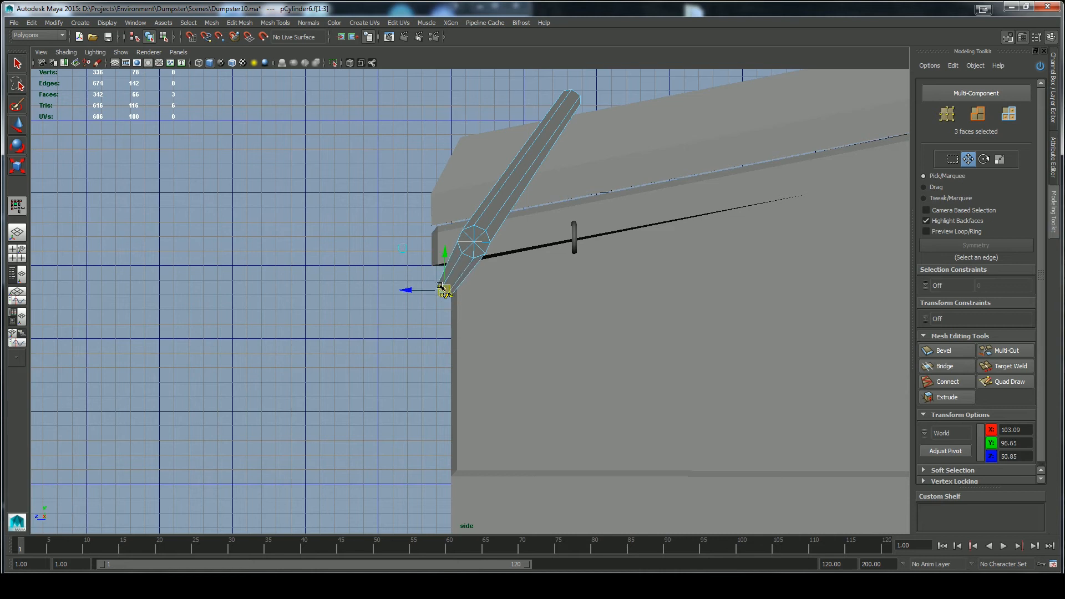
Step: Select the vertices at the bar's upper end and shift them backward to align the arm with its lower extension
{"action": "right_click_drag", "start_coordinate": [558, 130], "coordinate": [586, 111]}
{"action": "right_click", "coordinate": [559, 115]}
{"action": "right_click", "coordinate": [554, 123]}
{"action": "left_click", "coordinate": [581, 95]}
{"action": "left_click_drag", "start_coordinate": [525, 252], "coordinate": [521, 264]}
{"action": "right_click_drag", "start_coordinate": [539, 161], "coordinate": [488, 164]}
{"action": "right_click", "coordinate": [606, 142]}
{"action": "left_click_drag", "start_coordinate": [635, 140], "coordinate": [590, 96]}
{"action": "left_click", "coordinate": [606, 83]}
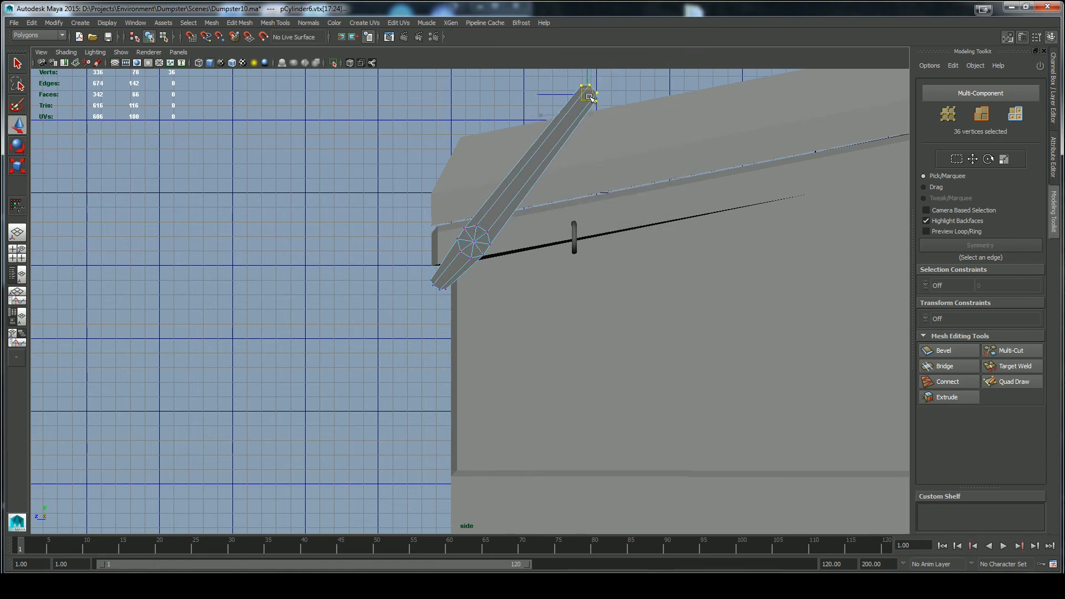
Step: Adjust the vertices at the lower extension's tip and below the pivot disc to even out the outline
{"action": "left_click_drag", "start_coordinate": [451, 305], "coordinate": [455, 308]}
{"action": "key", "text": "f"}
{"action": "right_click_drag", "start_coordinate": [495, 361], "coordinate": [413, 268], "text": "alt"}
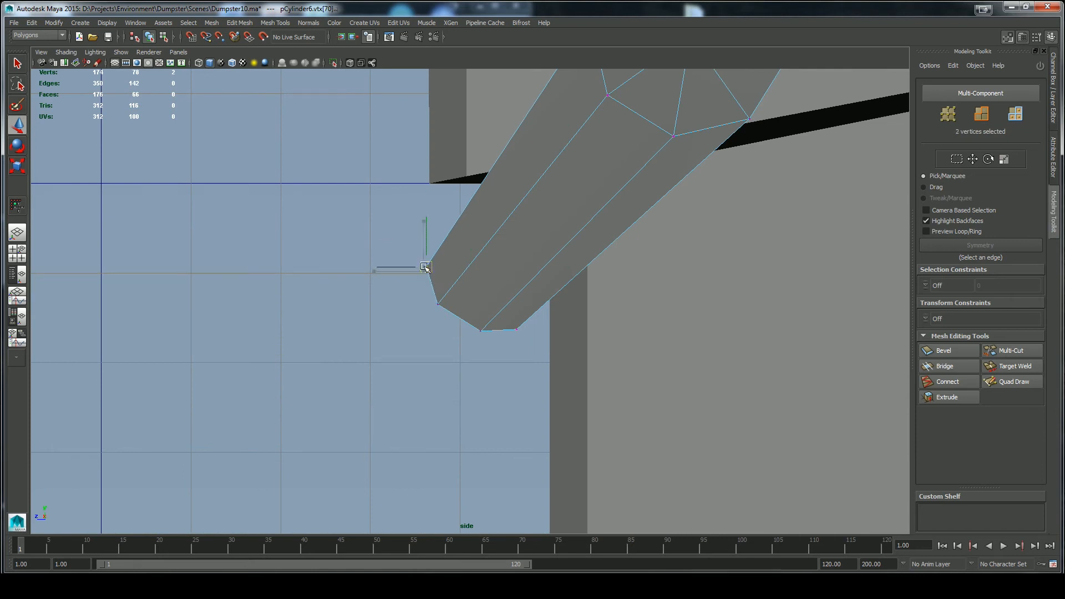
{"action": "mouse_move", "coordinate": [525, 324]}
{"action": "left_mouse_down"}
{"action": "mouse_move", "coordinate": [523, 339]}
{"action": "mouse_move", "coordinate": [529, 334]}
{"action": "left_mouse_up"}
{"action": "right_click_drag", "start_coordinate": [532, 339], "coordinate": [604, 200], "text": "alt"}
{"action": "left_click", "coordinate": [542, 258]}
{"action": "right_click_drag", "start_coordinate": [506, 285], "coordinate": [508, 267]}
{"action": "left_click_drag", "start_coordinate": [553, 227], "coordinate": [563, 233]}
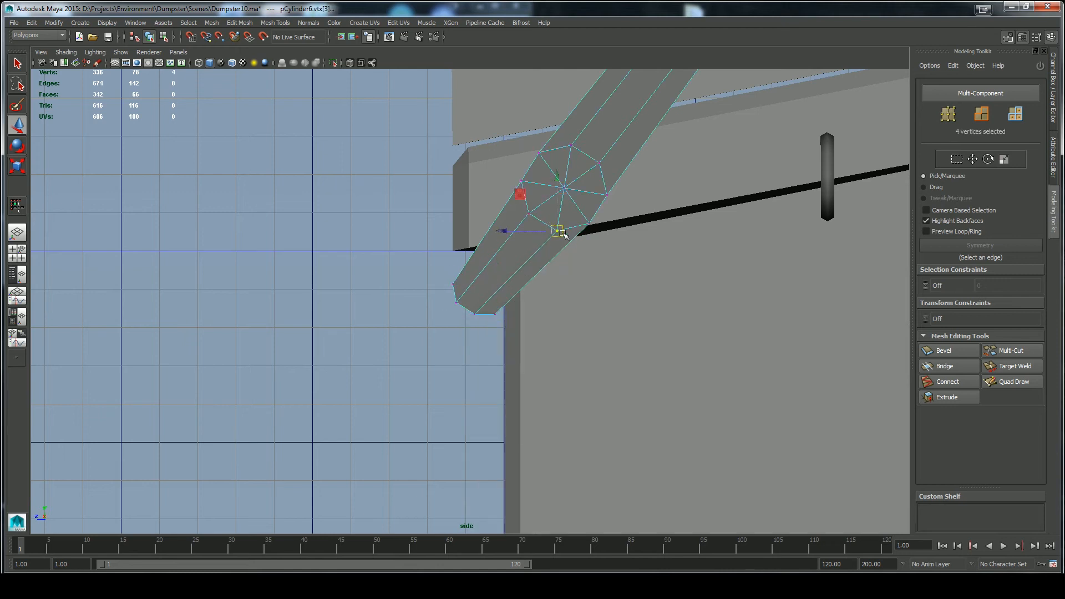
Step: Examine the hinged bar and its lower extension against the dumpster from several angles
{"action": "left_click", "coordinate": [565, 247]}
{"action": "key", "text": "space"}
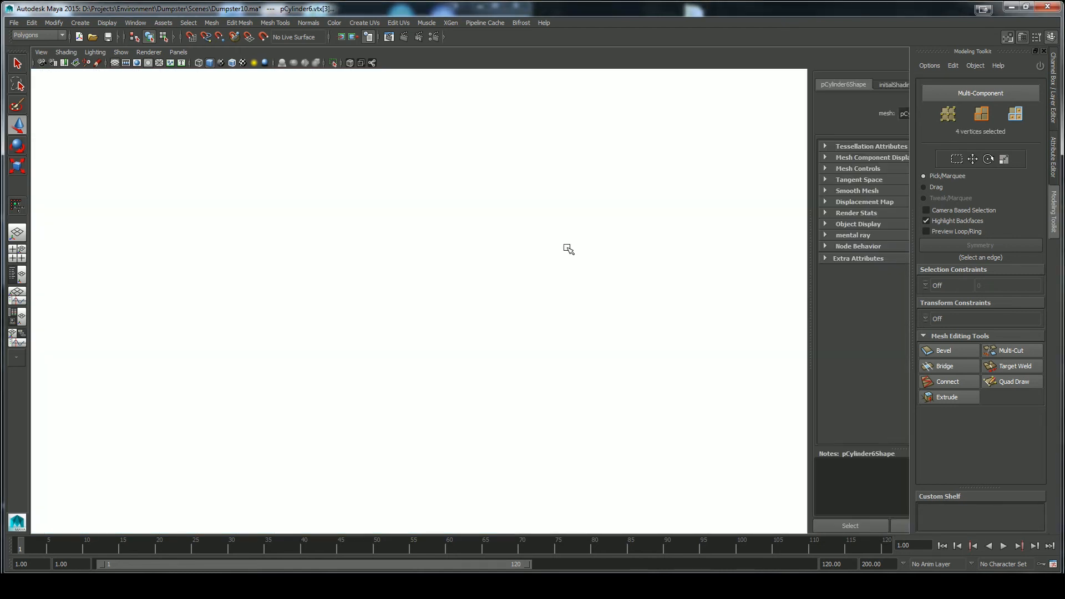
{"action": "left_click", "coordinate": [590, 226]}
{"action": "key", "text": "space"}
{"action": "key", "text": "space"}
{"action": "left_click", "coordinate": [570, 225]}
{"action": "left_click_drag", "start_coordinate": [570, 226], "coordinate": [622, 212]}
{"action": "right_click_drag", "start_coordinate": [461, 214], "coordinate": [591, 294], "text": "alt"}
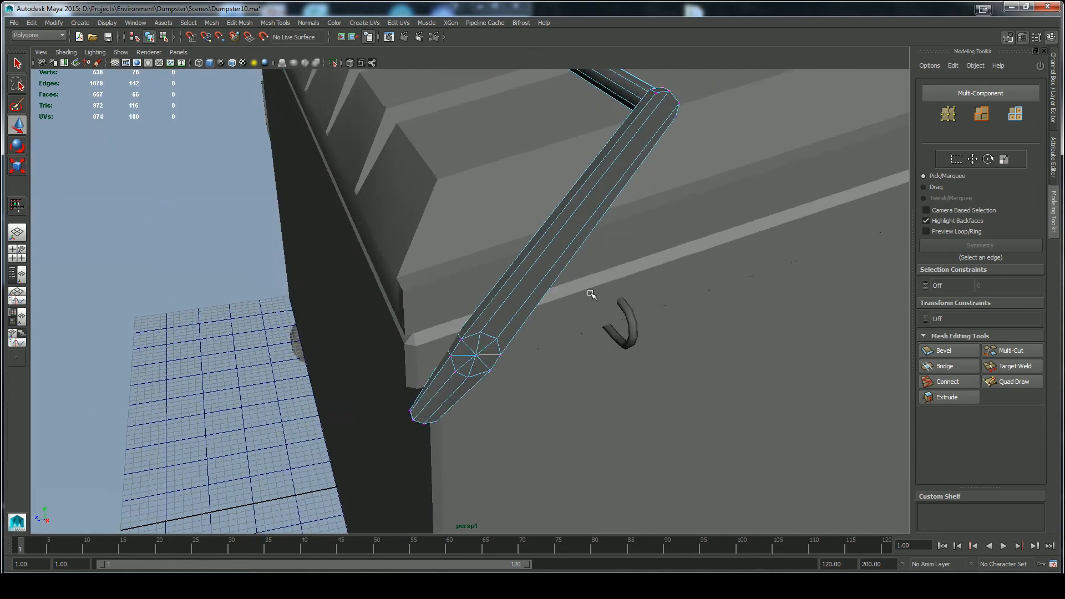
{"action": "left_click_drag", "start_coordinate": [592, 294], "coordinate": [589, 273], "text": "alt"}
{"action": "key", "text": "space"}
{"action": "left_click_drag", "start_coordinate": [577, 227], "coordinate": [576, 192]}
{"action": "key", "text": "space"}
{"action": "left_click_drag", "start_coordinate": [599, 244], "coordinate": [486, 315], "text": "alt"}
Step: Select the cap faces of the bar's pivot disc and extrude them outward as a short stub
{"action": "right_click_drag", "start_coordinate": [483, 254], "coordinate": [483, 290]}
{"action": "left_click_drag", "start_coordinate": [475, 261], "coordinate": [494, 282]}
{"action": "left_click_drag", "start_coordinate": [499, 288], "coordinate": [615, 325], "text": "alt"}
{"action": "key", "text": "f"}
{"action": "left_click_drag", "start_coordinate": [360, 261], "coordinate": [311, 167], "text": "alt"}
{"action": "left_click_drag", "start_coordinate": [322, 156], "coordinate": [414, 423]}
{"action": "left_click_drag", "start_coordinate": [558, 361], "coordinate": [578, 380], "text": "alt"}
{"action": "left_click_drag", "start_coordinate": [352, 194], "coordinate": [460, 477]}
{"action": "key", "text": "ctrl+z"}
{"action": "left_click_drag", "start_coordinate": [432, 405], "coordinate": [433, 405]}
{"action": "left_click_drag", "start_coordinate": [432, 405], "coordinate": [601, 349], "text": "alt"}
{"action": "right_click", "coordinate": [601, 349]}
{"action": "left_click", "coordinate": [605, 294]}
{"action": "left_click", "coordinate": [935, 397]}
{"action": "left_click_drag", "start_coordinate": [675, 361], "coordinate": [669, 370]}
Step: Reselect the hinged bar and move the two rear vertices at the tip of its lower extension in the side view
{"action": "key", "text": "q"}
{"action": "right_click_drag", "start_coordinate": [561, 322], "coordinate": [388, 222], "text": "alt"}
{"action": "key", "text": "w"}
{"action": "right_click_drag", "start_coordinate": [621, 288], "coordinate": [463, 238], "text": "alt"}
{"action": "key", "text": "alt+d"}
{"action": "left_click_drag", "start_coordinate": [463, 237], "coordinate": [516, 327], "text": "alt"}
{"action": "left_click", "coordinate": [439, 361]}
{"action": "middle_click_drag", "start_coordinate": [440, 361], "coordinate": [464, 309], "text": "alt"}
{"action": "right_click_drag", "start_coordinate": [464, 309], "coordinate": [513, 351], "text": "alt"}
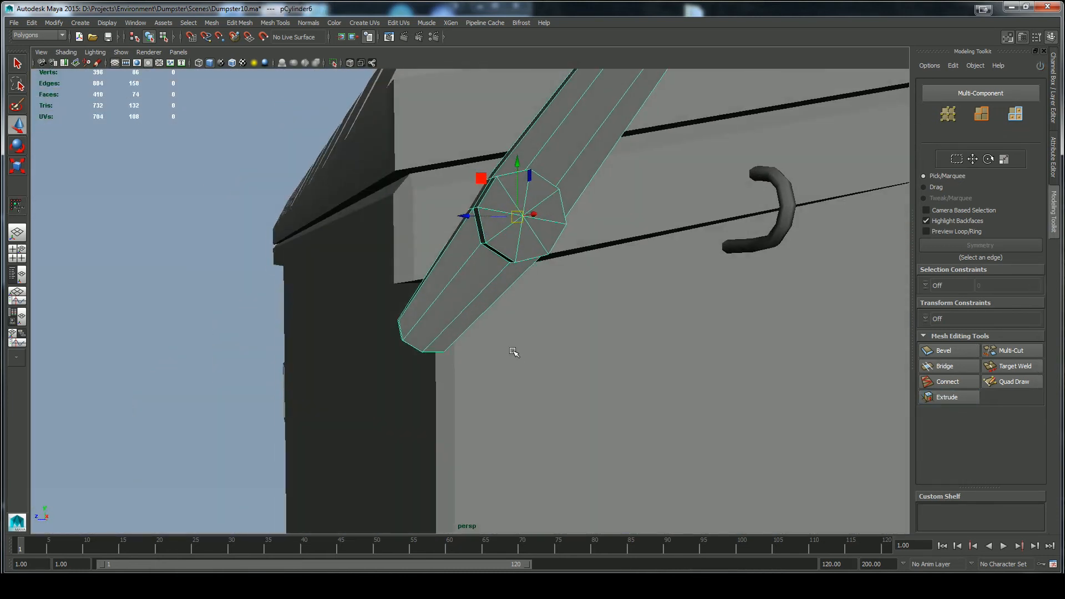
{"action": "key", "text": "space"}
{"action": "left_click_drag", "start_coordinate": [518, 335], "coordinate": [566, 336]}
{"action": "right_click_drag", "start_coordinate": [503, 307], "coordinate": [463, 308]}
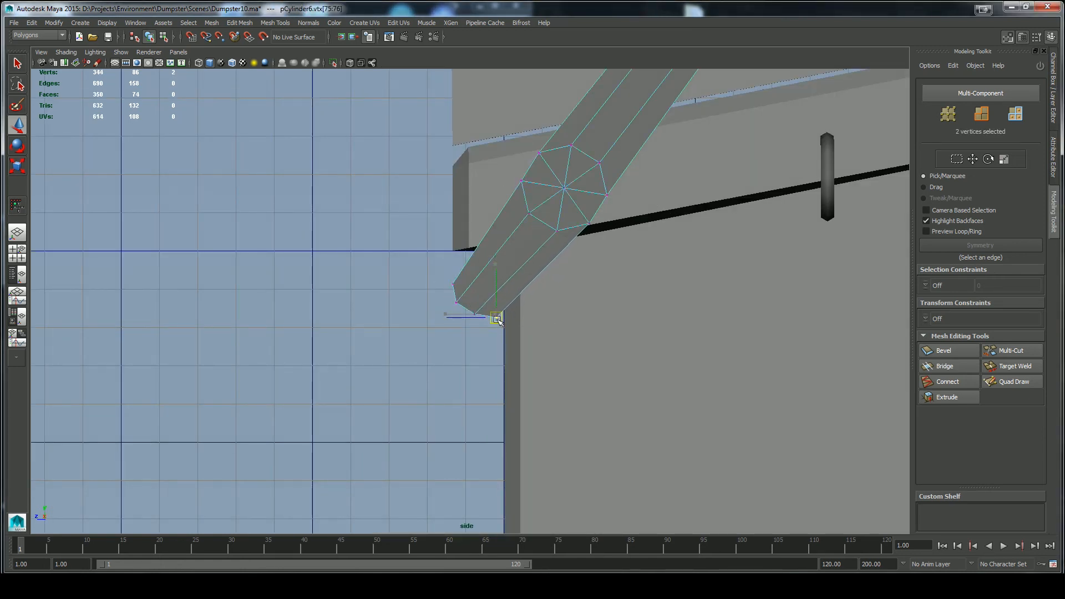
Step: Select the edge loops around the rim of the bar's pivot stub and adjust their edge normals
{"action": "key", "text": "space"}
{"action": "left_click_drag", "start_coordinate": [564, 305], "coordinate": [564, 266]}
{"action": "right_click_drag", "start_coordinate": [608, 318], "coordinate": [592, 167], "text": "alt"}
{"action": "left_click", "coordinate": [643, 104]}
{"action": "left_click_drag", "start_coordinate": [510, 315], "coordinate": [649, 338], "text": "alt"}
{"action": "right_click_drag", "start_coordinate": [514, 261], "coordinate": [566, 303], "text": "alt"}
{"action": "right_click_drag", "start_coordinate": [472, 263], "coordinate": [471, 230]}
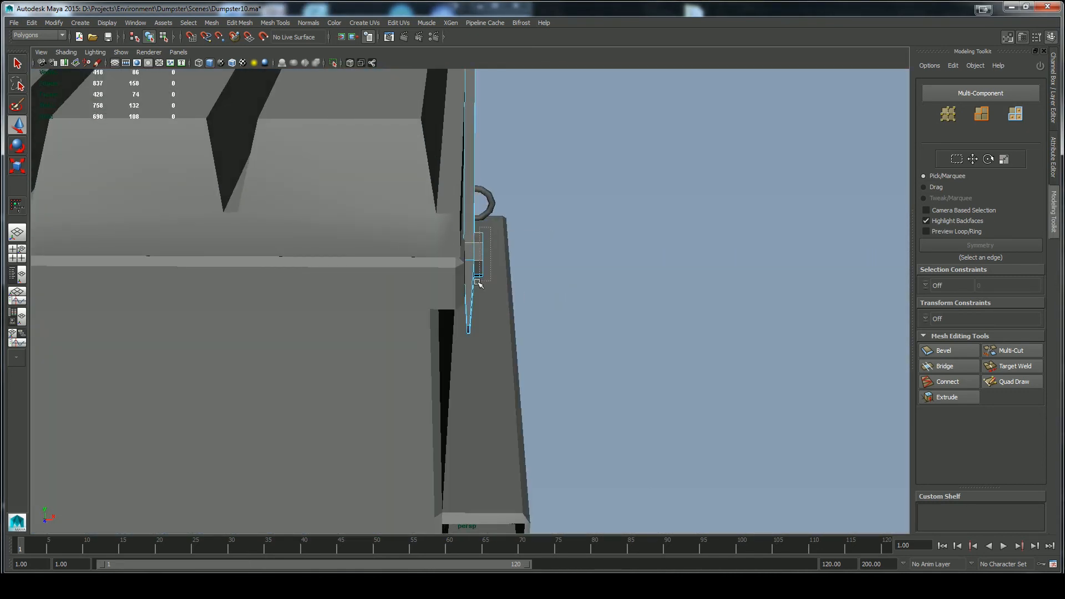
{"action": "double_click", "coordinate": [480, 257]}
{"action": "double_click", "coordinate": [481, 252], "text": "ctrl"}
{"action": "left_click_drag", "start_coordinate": [564, 304], "coordinate": [499, 280], "text": "alt"}
{"action": "left_click", "coordinate": [307, 22]}
{"action": "left_click", "coordinate": [324, 138]}
{"action": "left_click", "coordinate": [679, 271]}
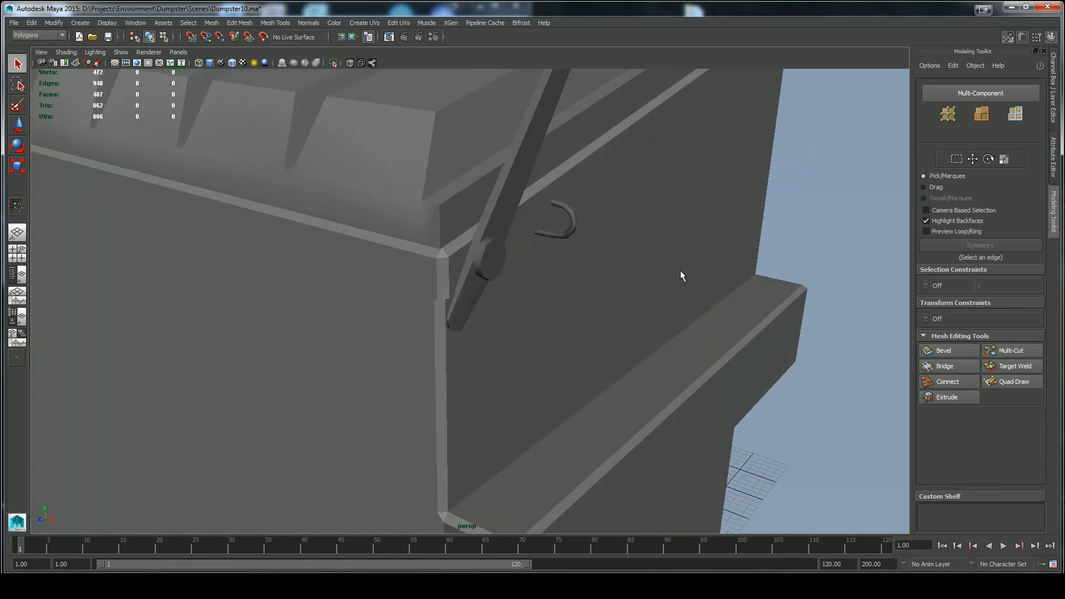
Step: Select the vertices at the tip of the bar's lower extension in the top view and try scaling them
{"action": "left_click_drag", "start_coordinate": [680, 271], "coordinate": [577, 266], "text": "alt"}
{"action": "right_click_drag", "start_coordinate": [576, 266], "coordinate": [512, 316], "text": "alt"}
{"action": "left_click_drag", "start_coordinate": [511, 316], "coordinate": [546, 416], "text": "alt"}
{"action": "left_click", "coordinate": [565, 307]}
{"action": "key", "text": "space"}
{"action": "left_click_drag", "start_coordinate": [585, 331], "coordinate": [534, 331]}
{"action": "left_click", "coordinate": [596, 369]}
{"action": "middle_click_drag", "start_coordinate": [631, 381], "coordinate": [534, 292], "text": "alt"}
{"action": "scroll", "coordinate": [637, 328], "scroll_direction": "up", "scroll_amount": 5}
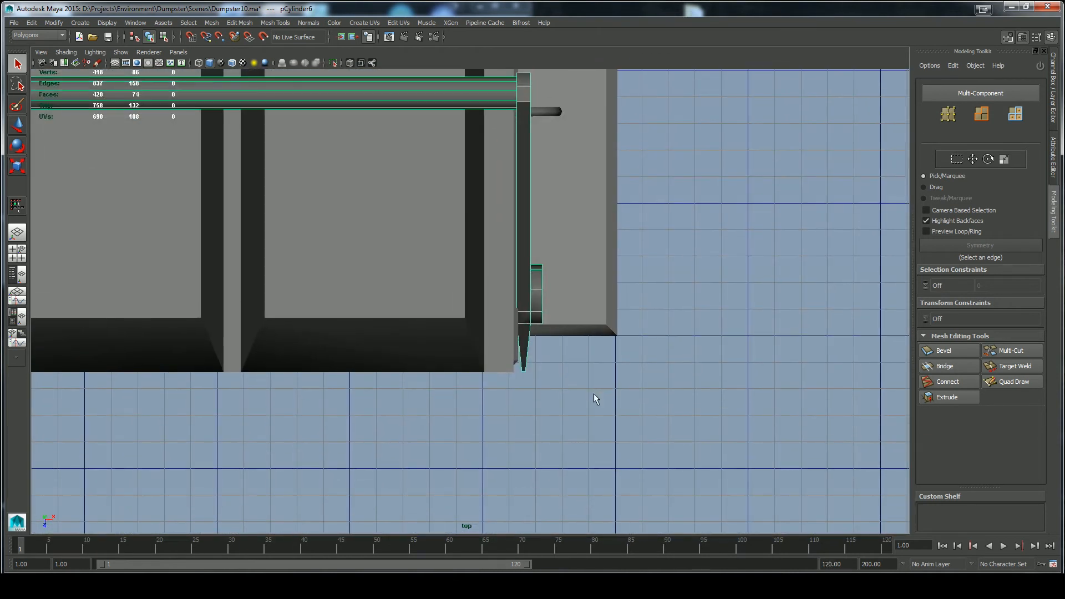
{"action": "right_click_drag", "start_coordinate": [517, 372], "coordinate": [493, 375]}
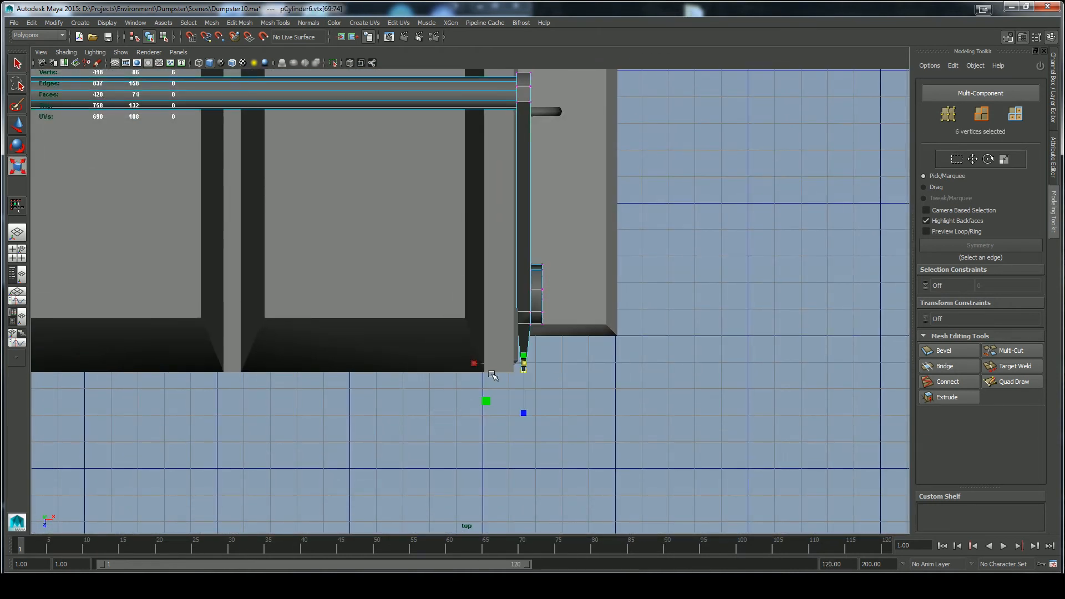
{"action": "key", "text": "space"}
{"action": "left_click_drag", "start_coordinate": [587, 345], "coordinate": [586, 318]}
{"action": "left_click_drag", "start_coordinate": [587, 333], "coordinate": [624, 328], "text": "alt"}
{"action": "key", "text": "ctrl+z"}
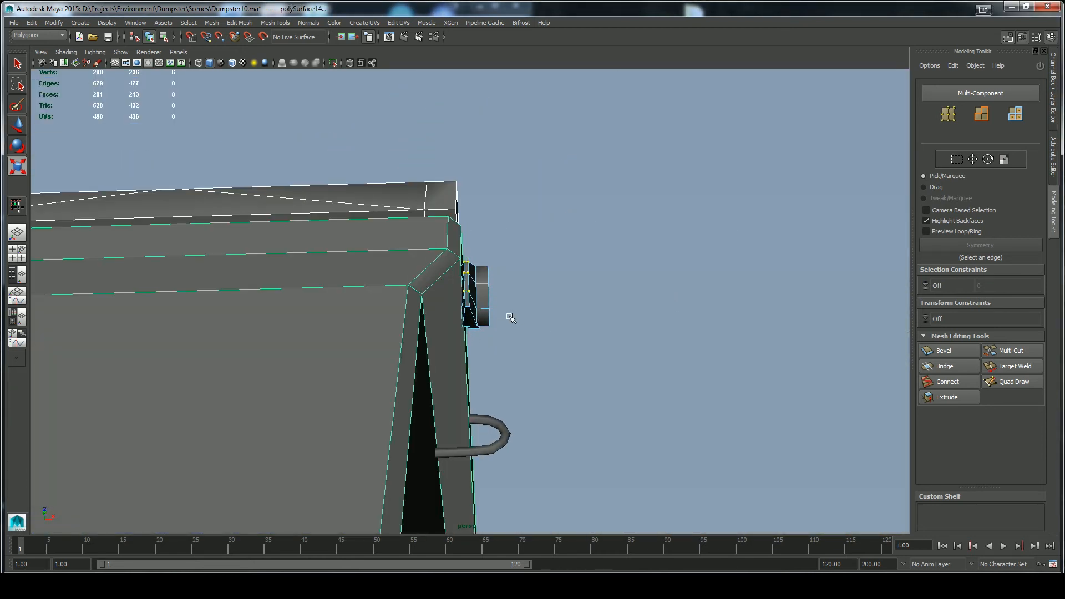
Step: Include all eight tip vertices of the lower extension and widen them to the bar's full thickness
{"action": "key", "text": "q"}
{"action": "left_click_drag", "start_coordinate": [512, 345], "coordinate": [484, 301], "text": "alt"}
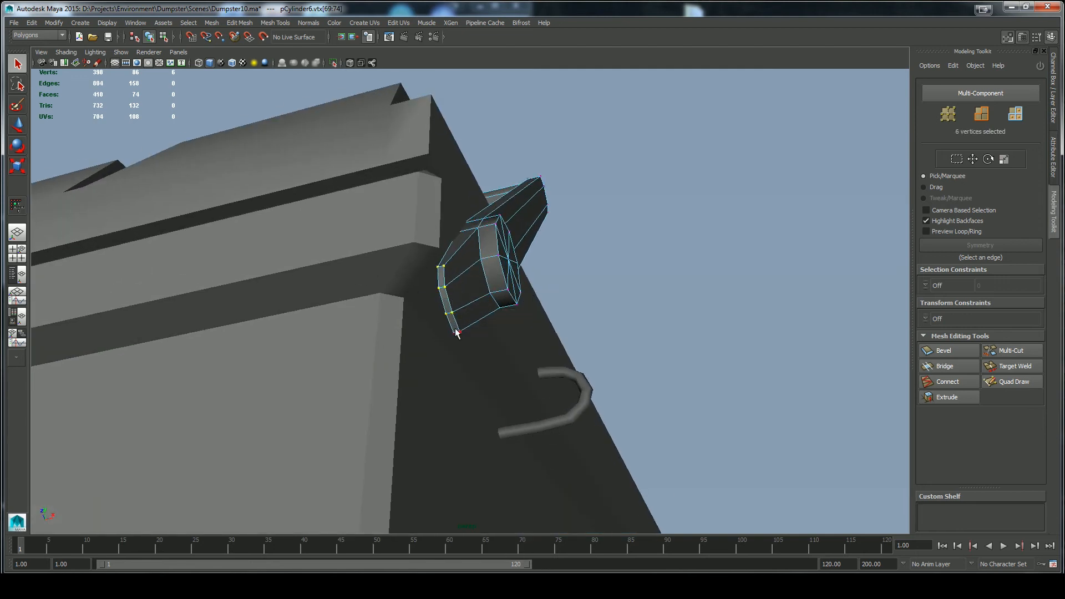
{"action": "key", "text": "space"}
{"action": "left_click_drag", "start_coordinate": [558, 319], "coordinate": [525, 318]}
{"action": "key", "text": "r"}
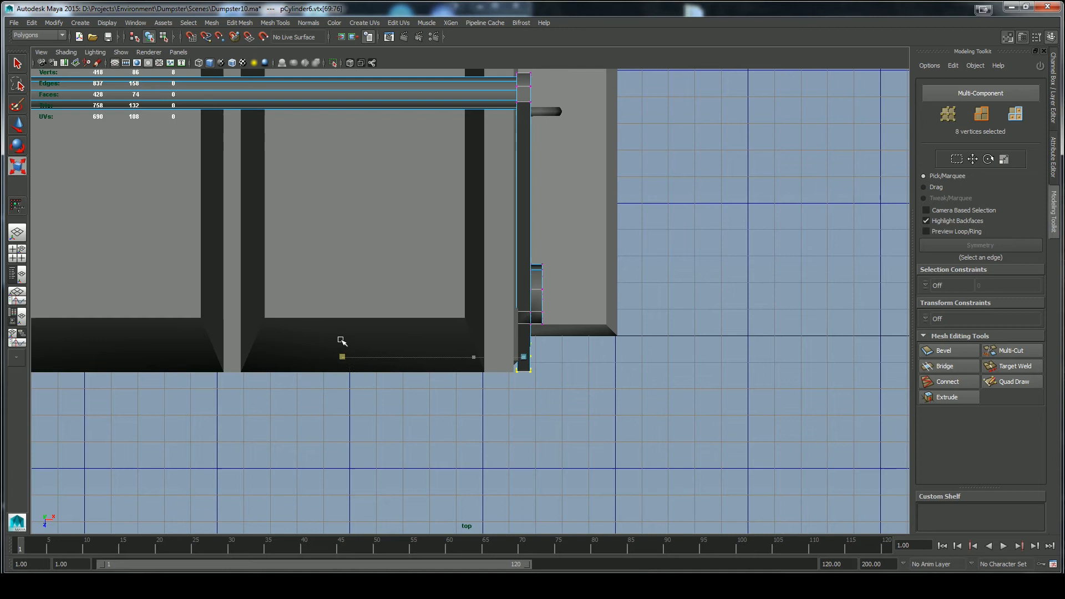
Step: Examine the bar's widened lower extension against the dumpster from several angles
{"action": "key", "text": "space"}
{"action": "key", "text": "space"}
{"action": "key", "text": "space"}
{"action": "left_click_drag", "start_coordinate": [583, 337], "coordinate": [585, 303]}
{"action": "left_click_drag", "start_coordinate": [589, 303], "coordinate": [609, 240], "text": "alt"}
{"action": "left_click", "coordinate": [609, 240]}
{"action": "right_click_drag", "start_coordinate": [609, 240], "coordinate": [551, 249], "text": "alt"}
{"action": "mouse_move", "coordinate": [551, 250]}
{"action": "left_mouse_down", "text": "alt"}
{"action": "mouse_move", "coordinate": [438, 217]}
{"action": "mouse_move", "coordinate": [564, 273]}
{"action": "mouse_move", "coordinate": [525, 270]}
{"action": "mouse_move", "coordinate": [542, 264]}
{"action": "left_mouse_up", "text": "alt"}
{"action": "right_click_drag", "start_coordinate": [542, 264], "coordinate": [628, 486], "text": "alt"}
{"action": "left_click_drag", "start_coordinate": [628, 486], "coordinate": [662, 292], "text": "alt"}
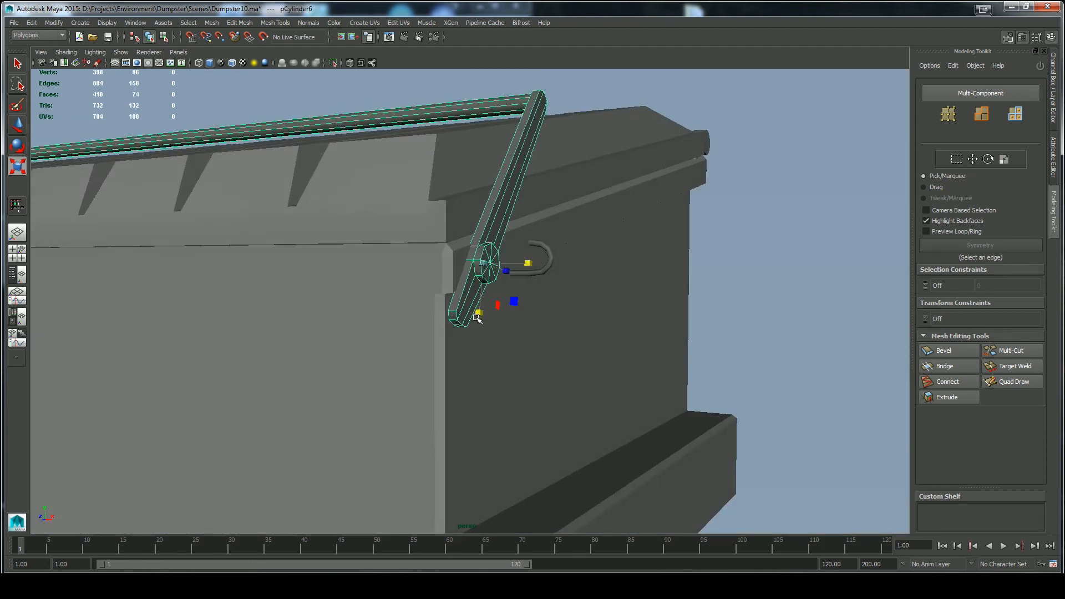
{"action": "left_click_drag", "start_coordinate": [499, 332], "coordinate": [469, 302], "text": "alt"}
{"action": "key", "text": "q"}
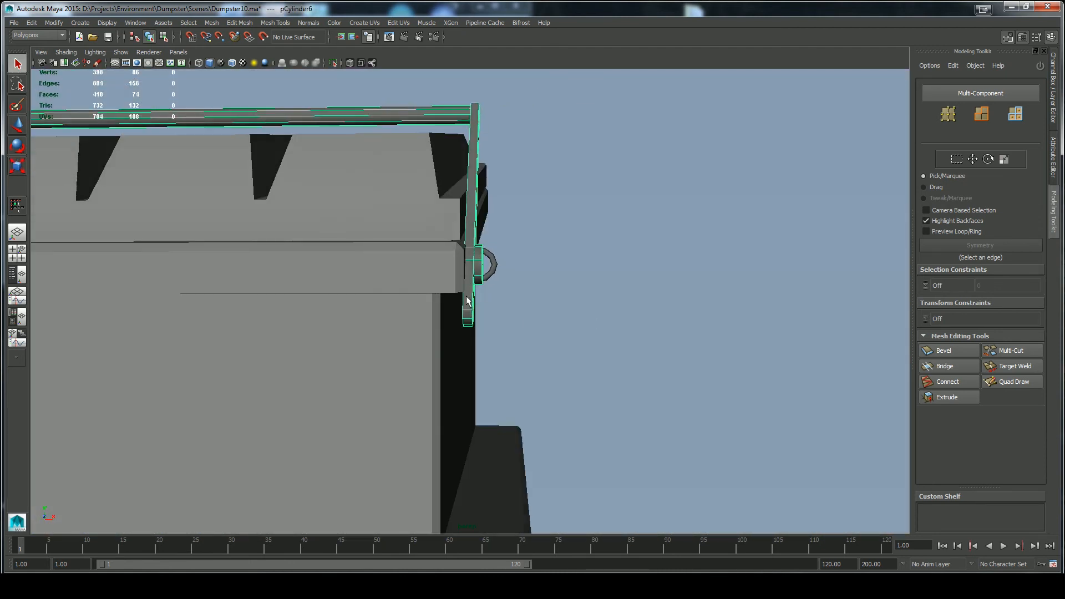
Step: Isolate the bar and insert a grid-snapped edge loop around its long crosspiece at the centre line
{"action": "scroll", "coordinate": [469, 302], "scroll_direction": "down", "scroll_amount": 3}
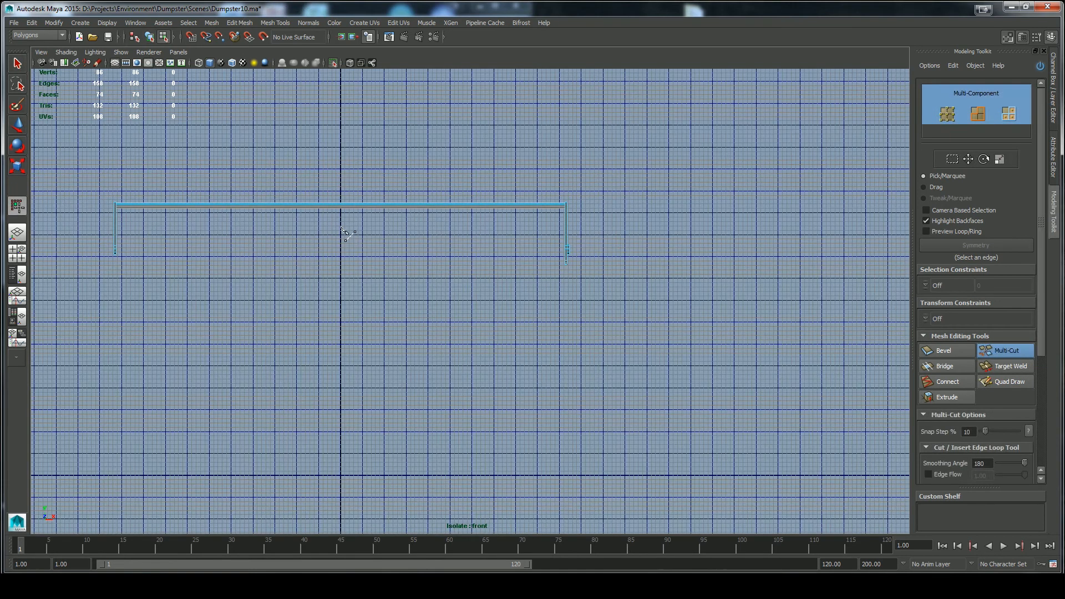
{"action": "scroll", "coordinate": [318, 242], "scroll_direction": "up", "scroll_amount": 5}
{"action": "middle_click_drag", "start_coordinate": [333, 244], "coordinate": [470, 304], "text": "alt"}
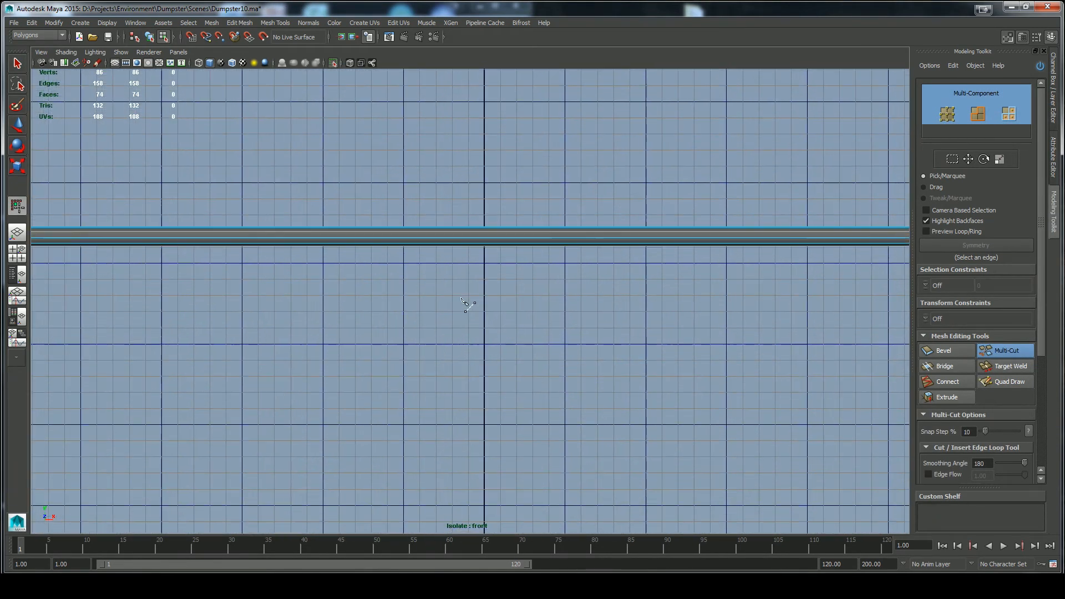
{"action": "left_click", "coordinate": [193, 36]}
{"action": "left_click", "coordinate": [485, 234], "text": "ctrl"}
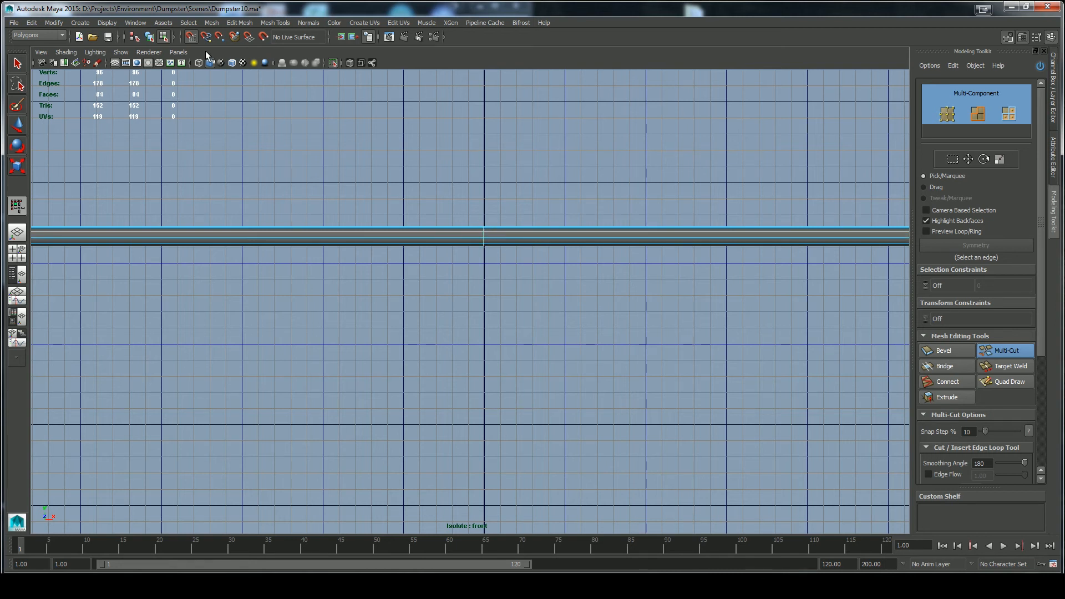
{"action": "left_click", "coordinate": [484, 236], "text": "ctrl"}
{"action": "key", "text": "q"}
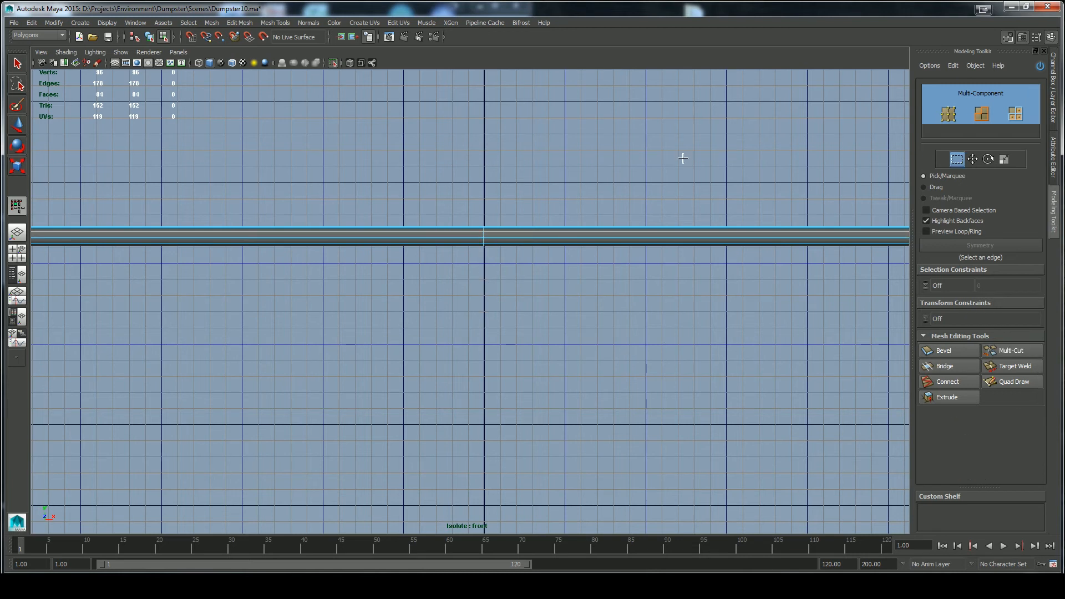
Step: Delete the faces of the bar's half that lacks the pivot disc and lower extension
{"action": "key", "text": "w"}
{"action": "right_click_drag", "start_coordinate": [527, 233], "coordinate": [528, 278]}
{"action": "key", "text": "f"}
{"action": "left_click_drag", "start_coordinate": [254, 421], "coordinate": [256, 423]}
{"action": "left_click", "coordinate": [231, 483]}
{"action": "key", "text": "space"}
{"action": "left_click_drag", "start_coordinate": [598, 356], "coordinate": [598, 345]}
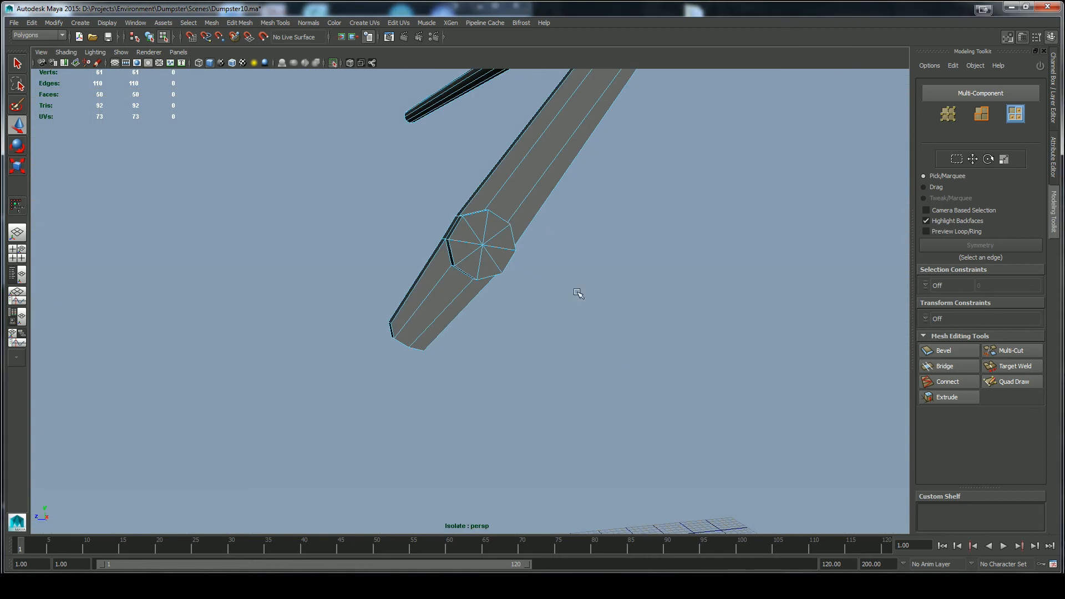
Step: Insert three edge loops across the lower extension below the pivot disc with Multi-Cut
{"action": "left_click", "coordinate": [990, 350]}
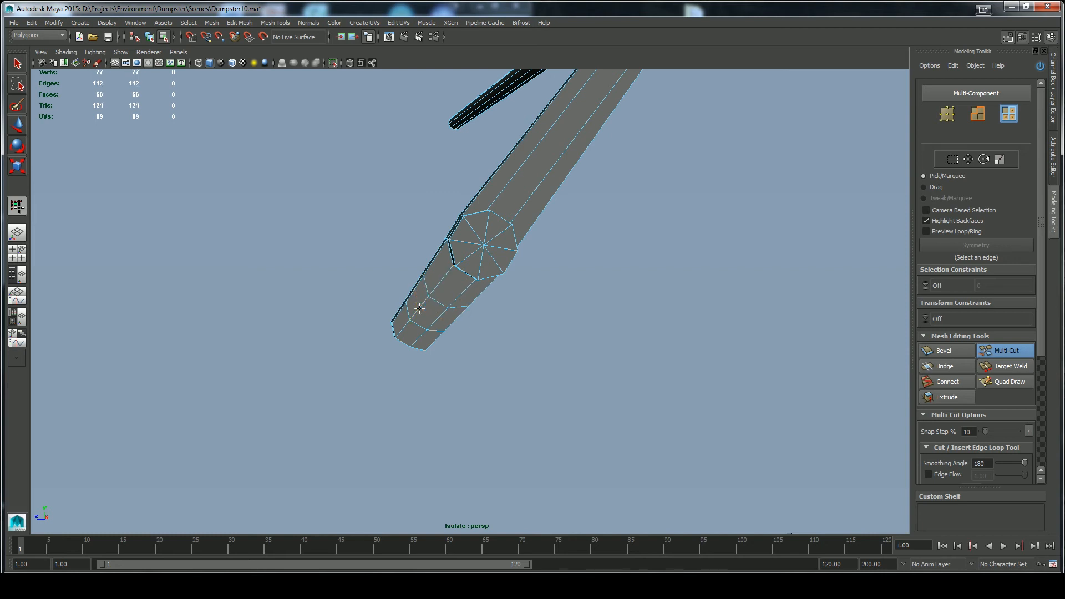
{"action": "key", "text": "q"}
Step: Delete the four central faces between the new loops on both sides of the extension to open a hole
{"action": "left_click", "coordinate": [426, 320]}
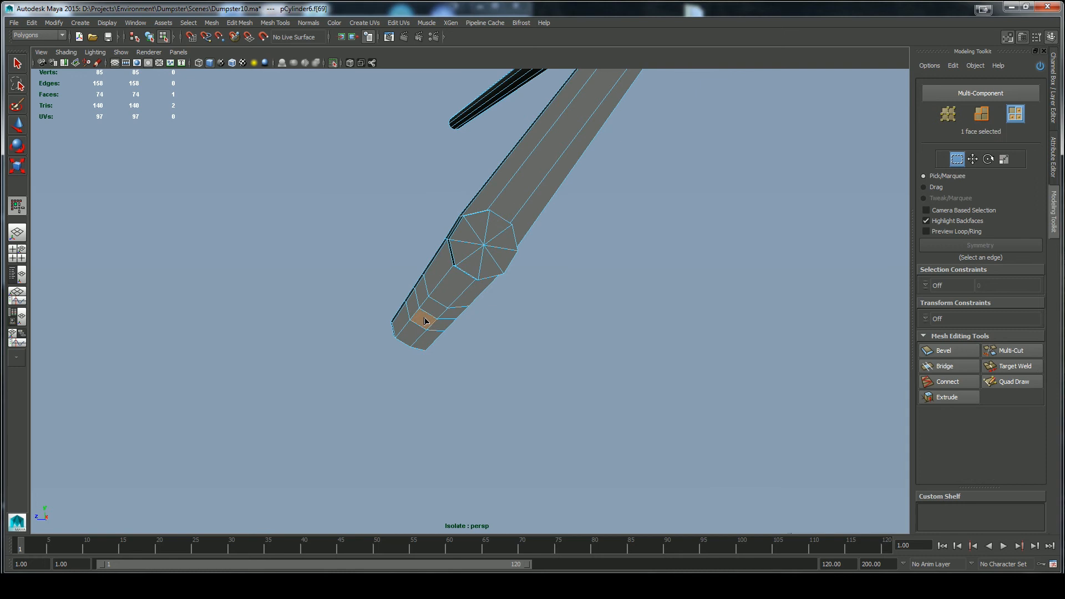
{"action": "left_click_drag", "start_coordinate": [443, 327], "coordinate": [478, 309], "text": "alt"}
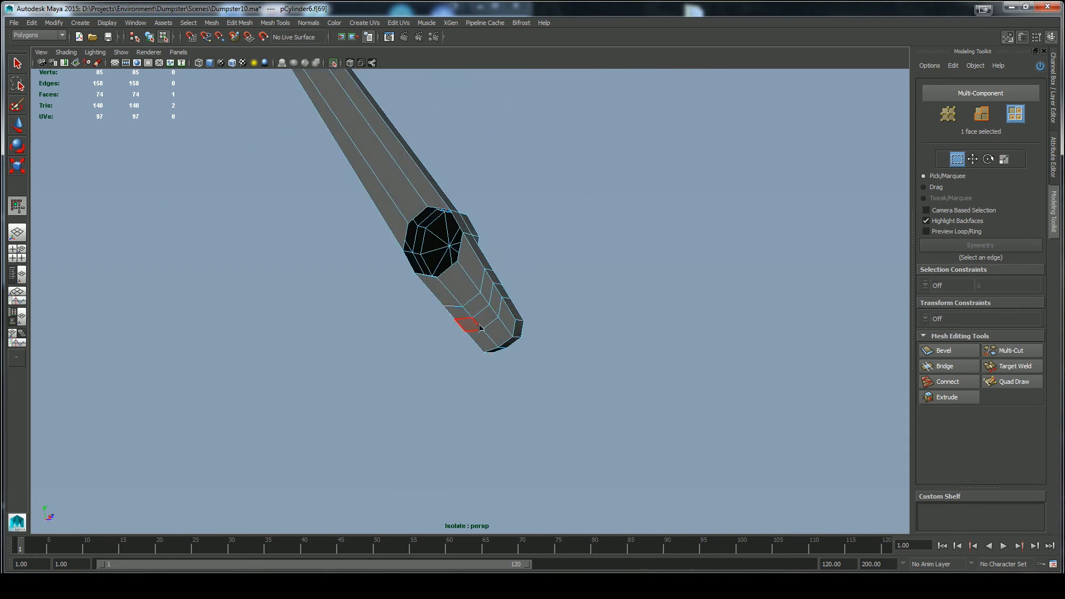
{"action": "left_click", "coordinate": [482, 357]}
{"action": "left_click", "coordinate": [477, 306], "text": "shift"}
{"action": "left_click", "coordinate": [485, 318], "text": "shift"}
{"action": "left_click_drag", "start_coordinate": [610, 324], "coordinate": [488, 361], "text": "alt"}
{"action": "left_click", "coordinate": [420, 321], "text": "shift"}
{"action": "left_click", "coordinate": [430, 312], "text": "shift"}
{"action": "right_click", "coordinate": [489, 361]}
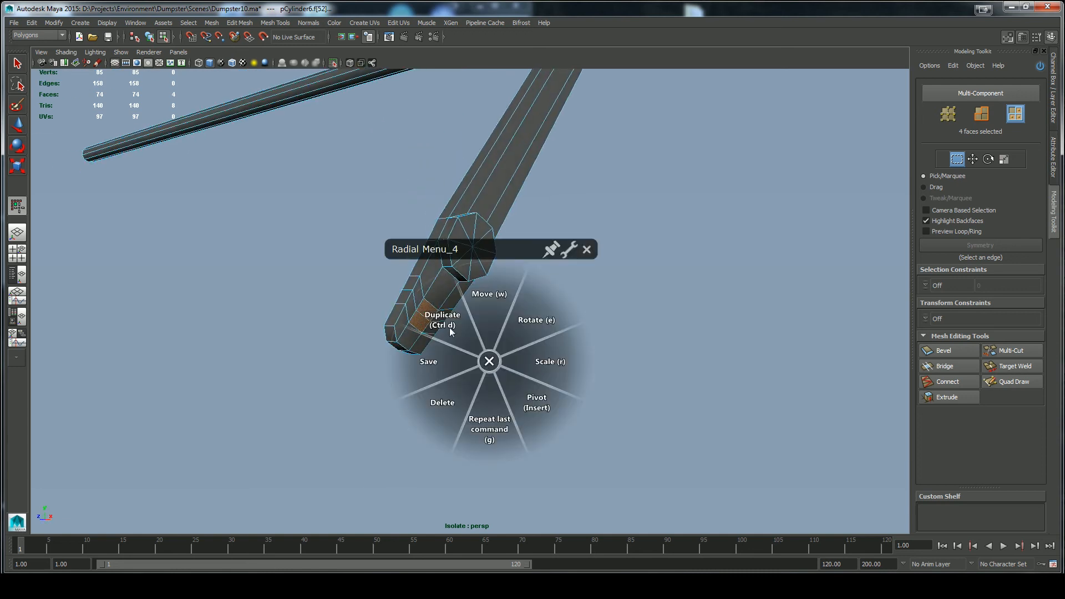
{"action": "left_click", "coordinate": [468, 331]}
{"action": "right_click_drag", "start_coordinate": [435, 393], "coordinate": [434, 487], "text": "alt"}
{"action": "left_click_drag", "start_coordinate": [409, 428], "coordinate": [416, 427], "text": "alt"}
{"action": "left_click_drag", "start_coordinate": [384, 328], "coordinate": [397, 334]}
{"action": "key", "text": "Delete"}
Step: Select the border edges around both openings of the hole and try to connect them with the Bridge Tool
{"action": "left_click_drag", "start_coordinate": [361, 381], "coordinate": [373, 314], "text": "alt"}
{"action": "key", "text": "F11"}
{"action": "left_click_drag", "start_coordinate": [411, 373], "coordinate": [363, 309], "text": "alt"}
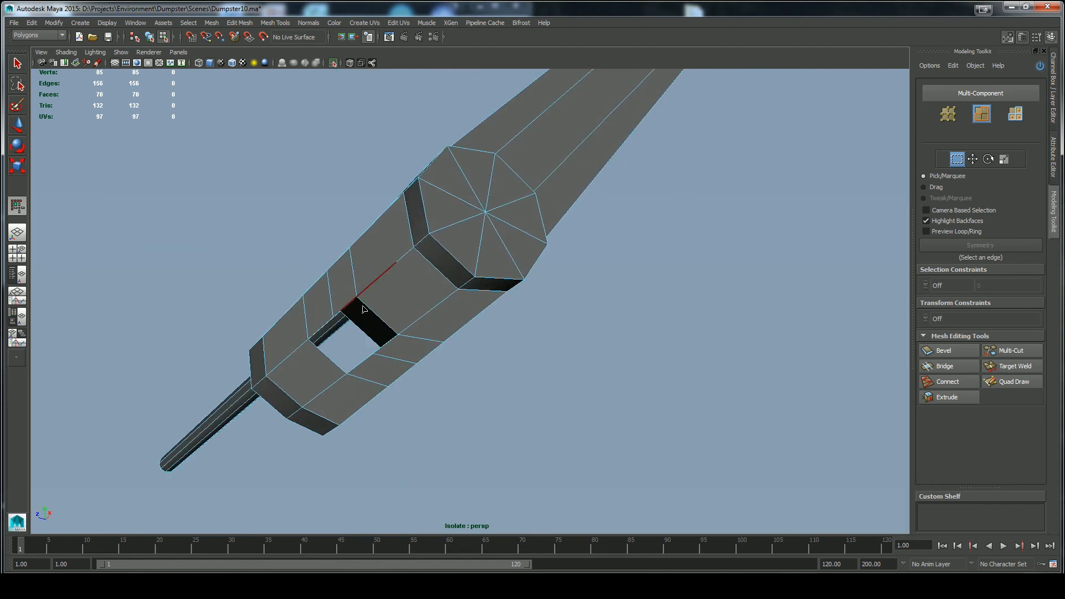
{"action": "left_click", "coordinate": [374, 309]}
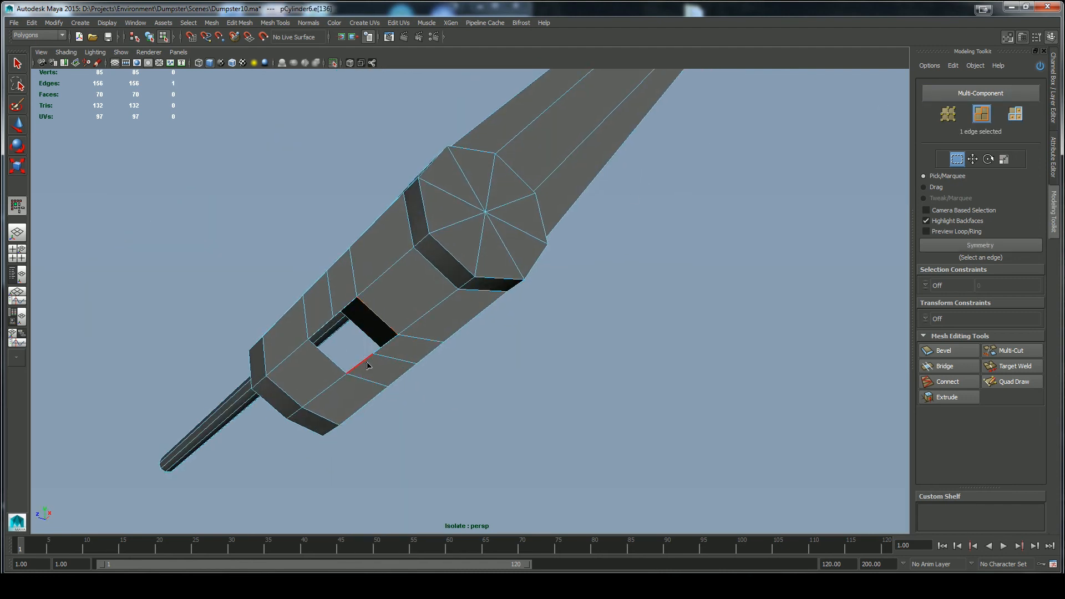
{"action": "left_click", "coordinate": [362, 358], "text": "shift"}
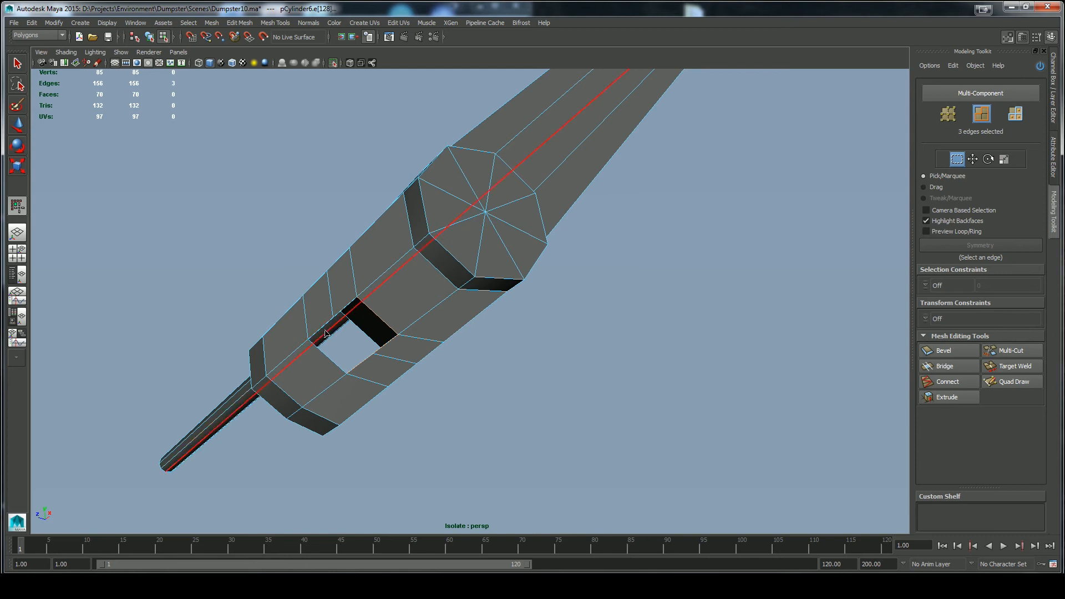
{"action": "left_click_drag", "start_coordinate": [327, 330], "coordinate": [340, 297], "text": "alt"}
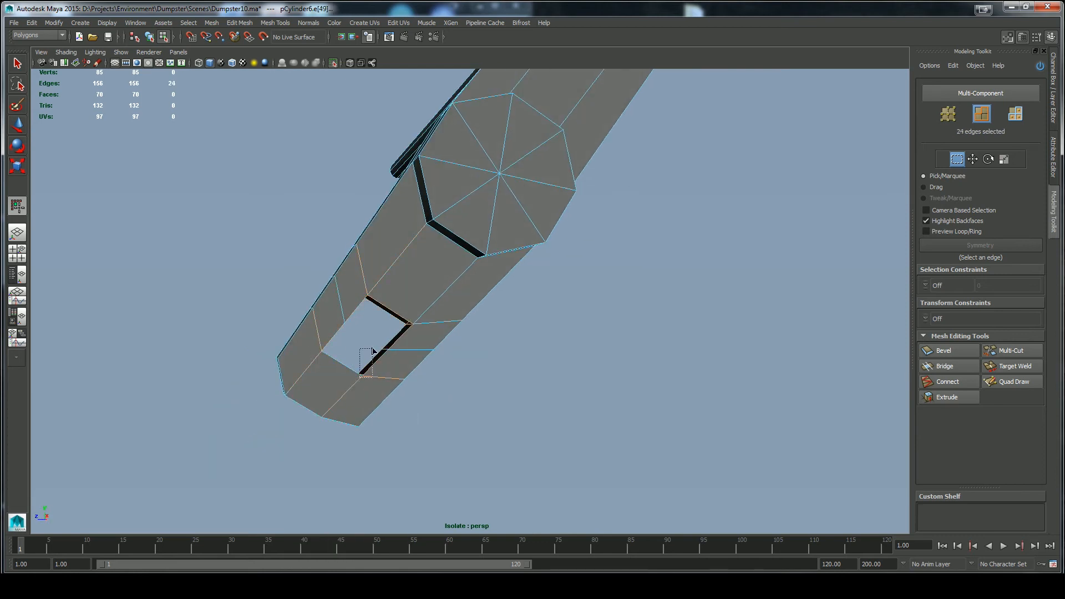
{"action": "key", "text": "z"}
{"action": "left_click_drag", "start_coordinate": [444, 413], "coordinate": [488, 388], "text": "alt"}
{"action": "key", "text": "w"}
{"action": "left_click", "coordinate": [274, 24]}
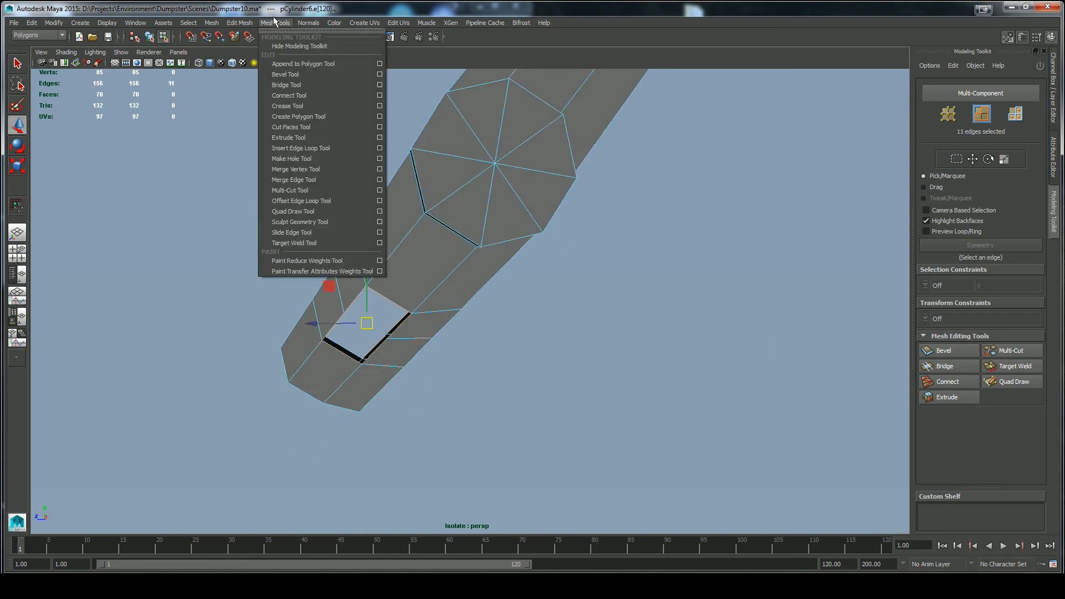
{"action": "left_click", "coordinate": [287, 85]}
Step: Limit the selection to the six rim edges on one side of the hole and extrude them through to the other
{"action": "left_click_drag", "start_coordinate": [442, 357], "coordinate": [450, 396], "text": "alt"}
{"action": "left_click_drag", "start_coordinate": [374, 438], "coordinate": [376, 438], "text": "ctrl"}
{"action": "left_click_drag", "start_coordinate": [444, 422], "coordinate": [432, 377], "text": "alt"}
{"action": "key", "text": "q"}
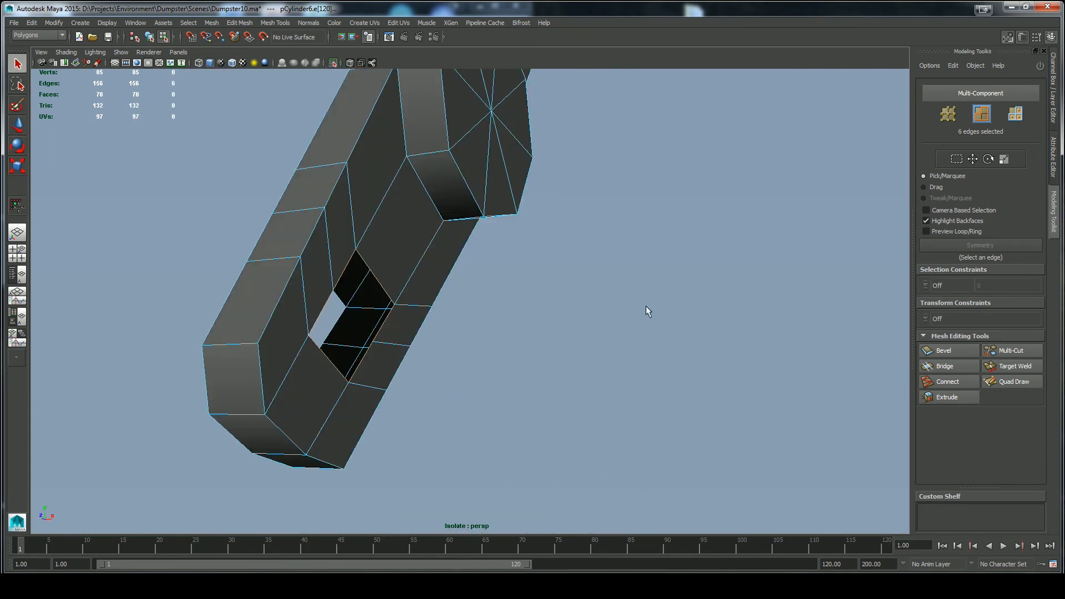
{"action": "left_click", "coordinate": [237, 21]}
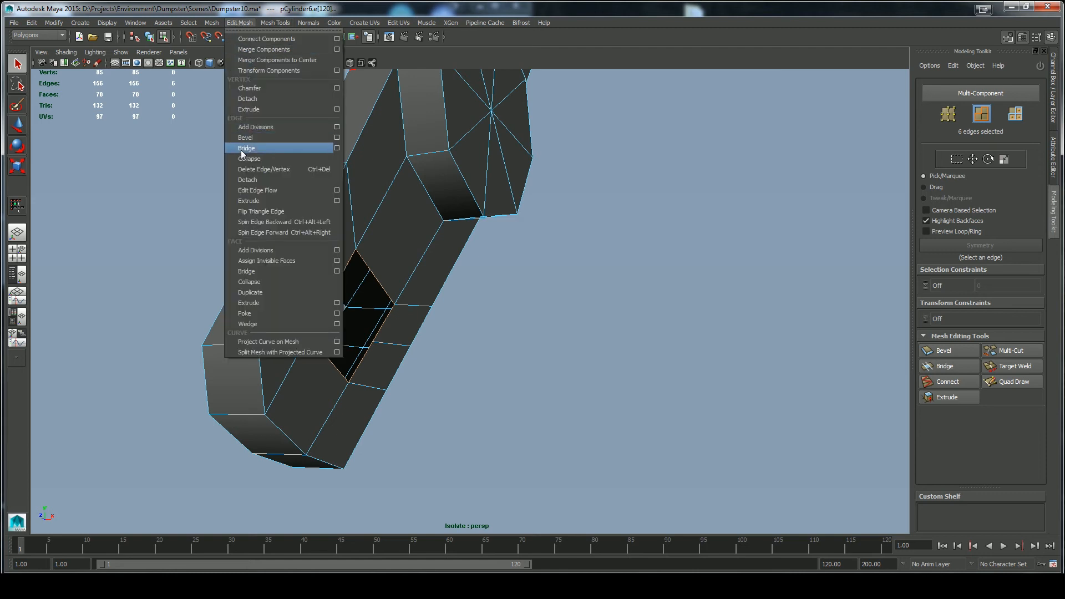
{"action": "left_click", "coordinate": [257, 191]}
{"action": "left_click_drag", "start_coordinate": [360, 359], "coordinate": [443, 405], "text": "alt"}
{"action": "key", "text": "q"}
Step: Select the vertices around the hole and merge the overlapping ones to close its inner walls
{"action": "right_click_drag", "start_coordinate": [413, 341], "coordinate": [371, 335]}
{"action": "left_click_drag", "start_coordinate": [355, 240], "coordinate": [554, 419]}
{"action": "left_click", "coordinate": [212, 22]}
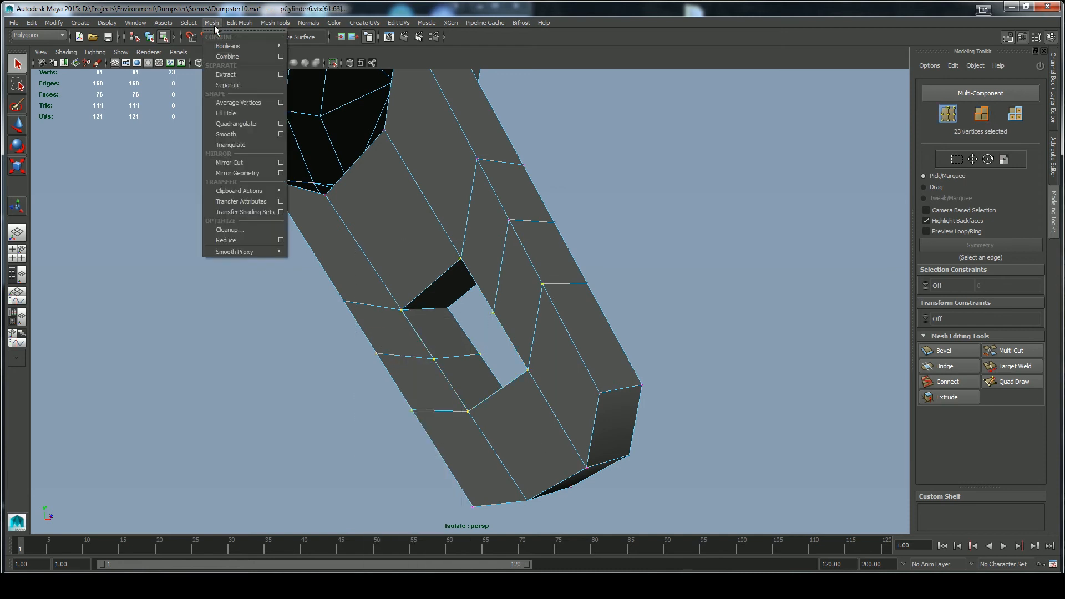
{"action": "left_click", "coordinate": [259, 50]}
Step: Scale the four middle vertices on the hole's sides outward to give it a hexagonal shape
{"action": "key", "text": "F11"}
{"action": "left_click_drag", "start_coordinate": [649, 316], "coordinate": [447, 281], "text": "alt"}
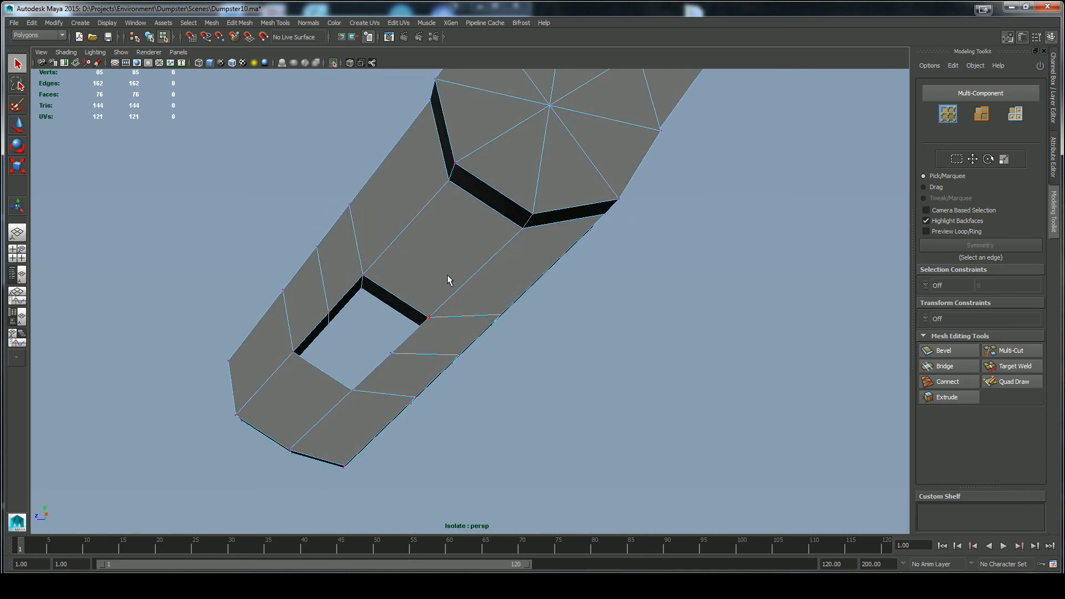
{"action": "left_click", "coordinate": [326, 305]}
{"action": "mouse_move", "coordinate": [342, 324]}
{"action": "left_mouse_down", "text": "alt"}
{"action": "mouse_move", "coordinate": [352, 339]}
{"action": "mouse_move", "coordinate": [330, 339]}
{"action": "left_mouse_up", "text": "alt"}
{"action": "right_click_drag", "start_coordinate": [316, 304], "coordinate": [291, 302]}
{"action": "right_click_drag", "start_coordinate": [406, 383], "coordinate": [496, 390]}
{"action": "left_click_drag", "start_coordinate": [461, 424], "coordinate": [493, 368], "text": "alt"}
{"action": "left_click_drag", "start_coordinate": [309, 314], "coordinate": [285, 298]}
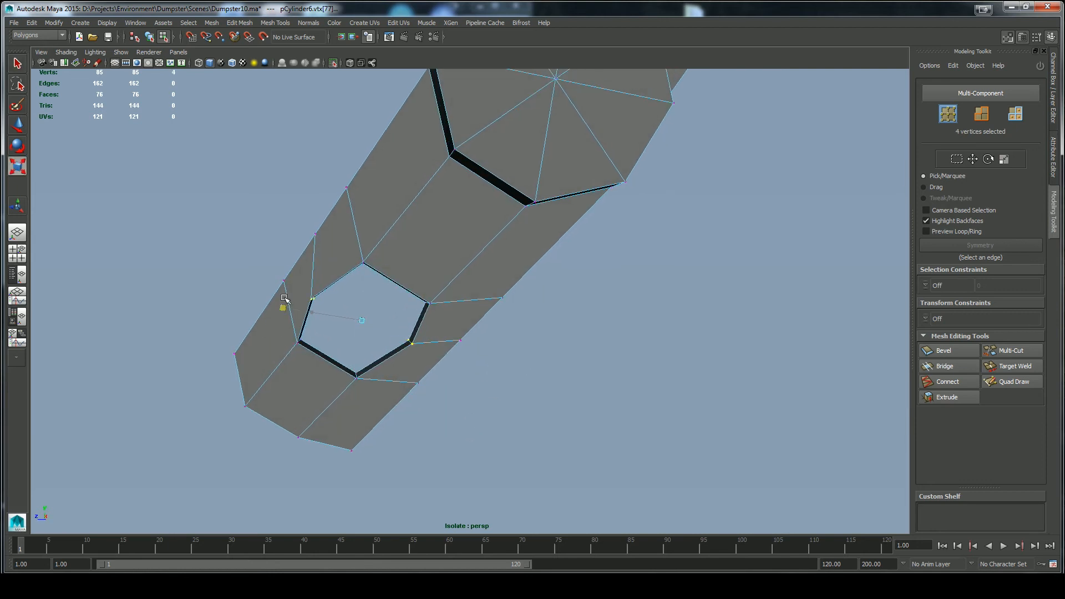
Step: Adjust the inner middle edges on the hole's two sides with the Move and Slide Edge tools
{"action": "right_click", "coordinate": [285, 298]}
{"action": "left_click", "coordinate": [288, 245]}
{"action": "left_click_drag", "start_coordinate": [361, 267], "coordinate": [361, 262]}
{"action": "left_click_drag", "start_coordinate": [310, 315], "coordinate": [313, 316]}
{"action": "left_click", "coordinate": [394, 338]}
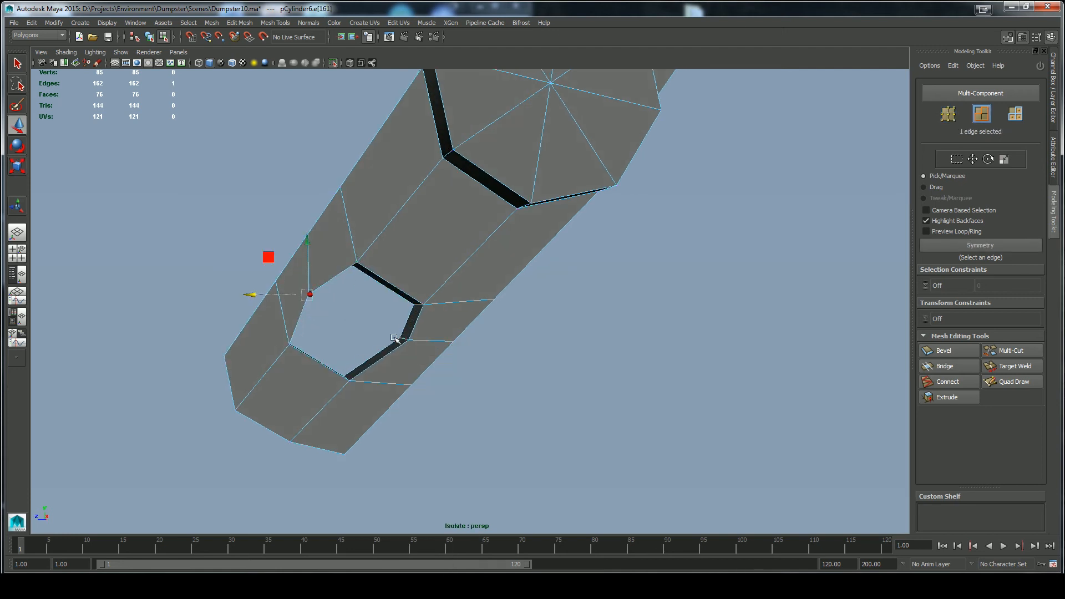
{"action": "left_click", "coordinate": [275, 23]}
{"action": "left_click", "coordinate": [272, 232]}
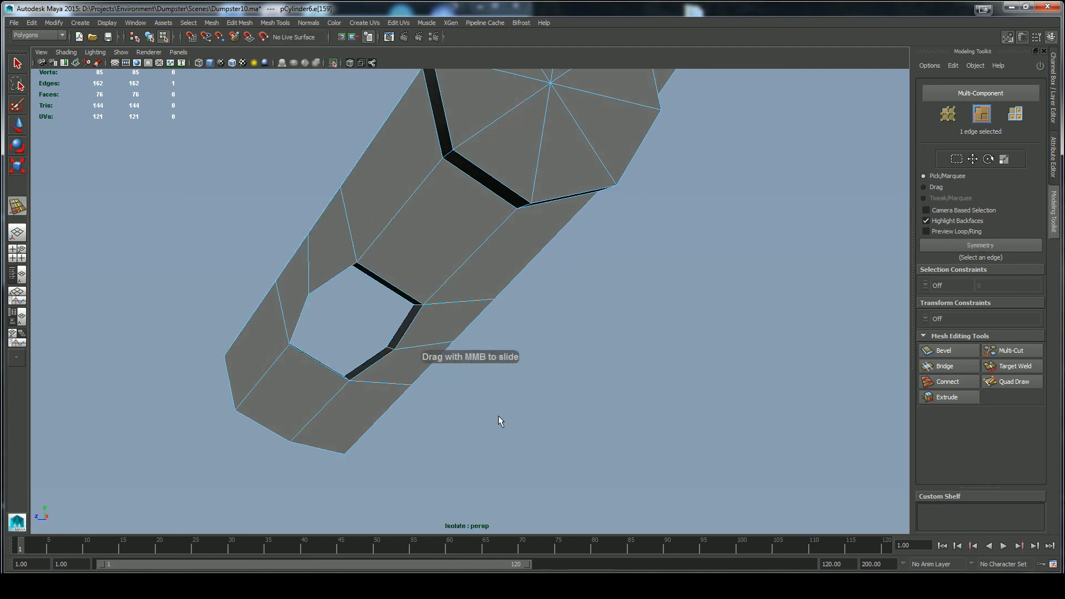
{"action": "left_click_drag", "start_coordinate": [498, 414], "coordinate": [460, 397], "text": "alt"}
Step: Insert a lengthwise edge loop through the middle of the hole and lower extension with Multi-Cut
{"action": "left_click_drag", "start_coordinate": [362, 344], "coordinate": [459, 488], "text": "alt"}
{"action": "left_click", "coordinate": [1005, 351]}
{"action": "left_click", "coordinate": [1001, 354]}
{"action": "left_click", "coordinate": [1001, 353]}
{"action": "left_click", "coordinate": [365, 361], "text": "ctrl"}
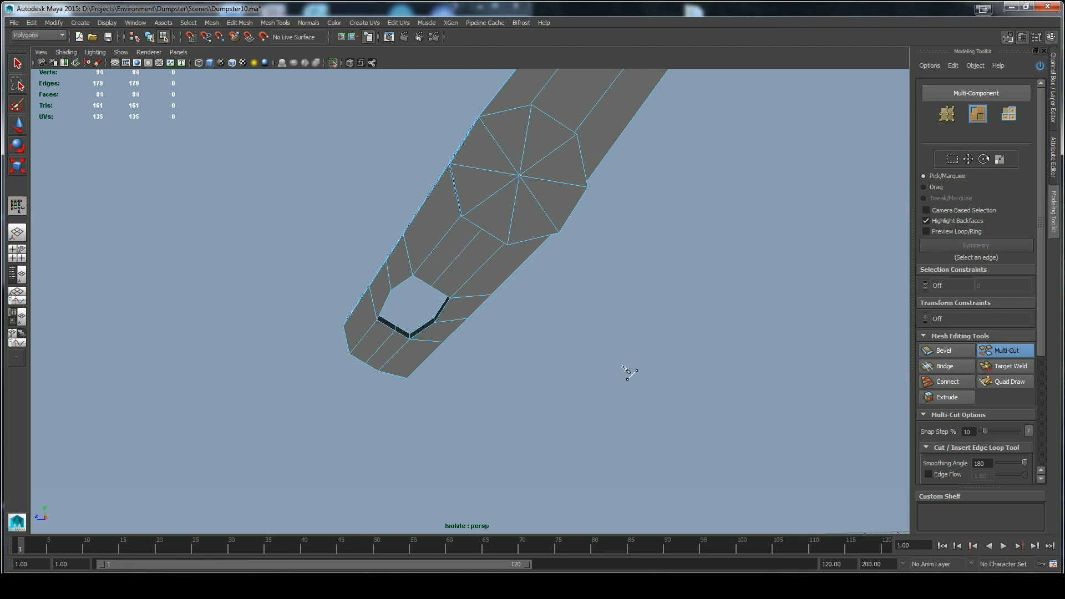
Step: Target Weld the new loop's vertices at the front pivot disc's lower edge into the adjacent corner vertices
{"action": "key", "text": "f"}
{"action": "key", "text": "q"}
{"action": "right_click_drag", "start_coordinate": [615, 361], "coordinate": [658, 333], "text": "alt"}
{"action": "left_click_drag", "start_coordinate": [658, 333], "coordinate": [674, 309], "text": "alt"}
{"action": "middle_click_drag", "start_coordinate": [674, 310], "coordinate": [670, 354], "text": "alt"}
{"action": "right_click_drag", "start_coordinate": [660, 353], "coordinate": [599, 355]}
{"action": "left_click_drag", "start_coordinate": [568, 359], "coordinate": [634, 402]}
{"action": "key", "text": "f"}
{"action": "right_click_drag", "start_coordinate": [520, 305], "coordinate": [421, 300], "text": "alt"}
{"action": "left_click_drag", "start_coordinate": [422, 299], "coordinate": [497, 247], "text": "alt"}
{"action": "right_click_drag", "start_coordinate": [616, 299], "coordinate": [669, 297], "text": "shift"}
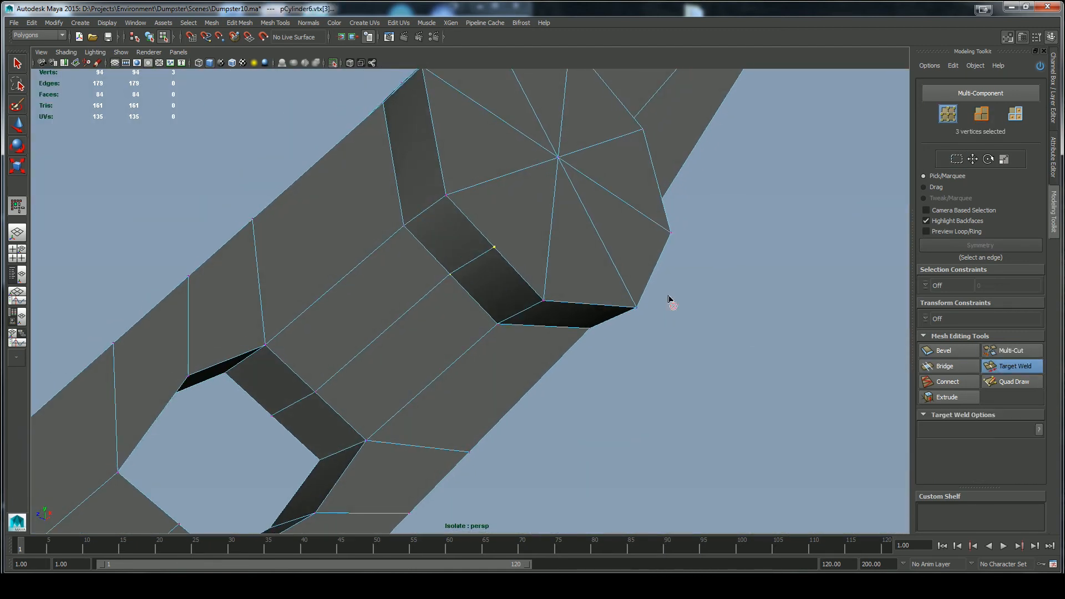
{"action": "left_click_drag", "start_coordinate": [401, 233], "coordinate": [403, 226]}
Step: Weld the new loop's end vertex on the back of the extension into the neighbouring corner vertex
{"action": "left_click_drag", "start_coordinate": [465, 363], "coordinate": [521, 231], "text": "alt"}
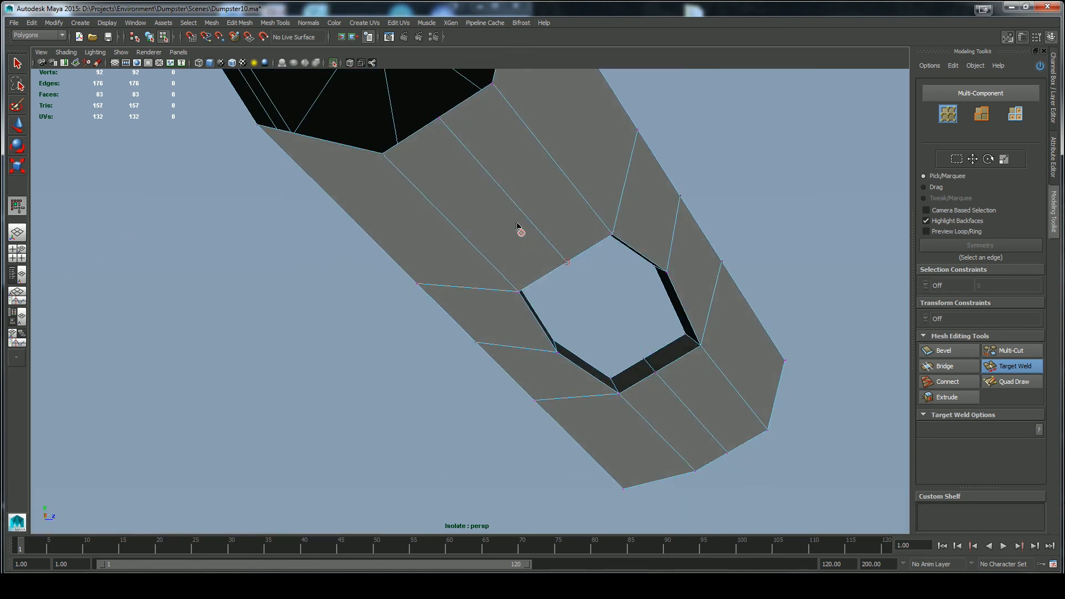
{"action": "scroll", "coordinate": [521, 231], "scroll_direction": "up", "scroll_amount": 1}
{"action": "left_click_drag", "start_coordinate": [436, 104], "coordinate": [488, 75]}
{"action": "left_click_drag", "start_coordinate": [637, 162], "coordinate": [375, 236], "text": "alt"}
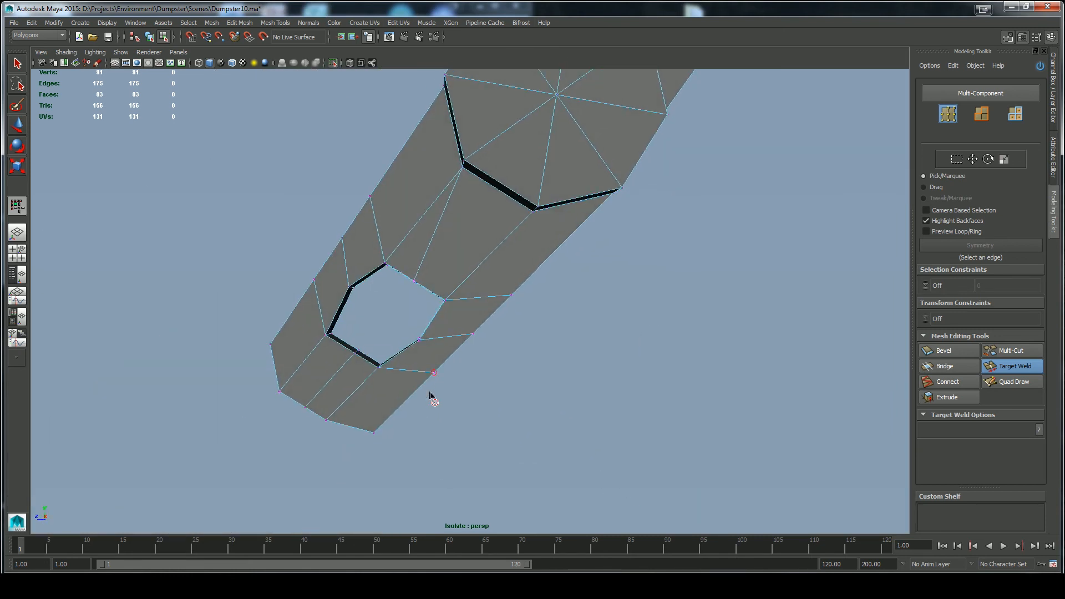
Step: Move a pair of vertices on the through hole's rim outward in the side view and end the bar's isolation
{"action": "right_click_drag", "start_coordinate": [408, 347], "coordinate": [404, 308]}
{"action": "left_click_drag", "start_coordinate": [356, 351], "coordinate": [361, 361], "text": "alt"}
{"action": "left_click", "coordinate": [359, 360]}
{"action": "key", "text": "w"}
{"action": "left_click_drag", "start_coordinate": [333, 410], "coordinate": [482, 300], "text": "alt"}
{"action": "key", "text": "space"}
{"action": "right_click_drag", "start_coordinate": [523, 247], "coordinate": [477, 247]}
{"action": "left_click_drag", "start_coordinate": [504, 253], "coordinate": [513, 264]}
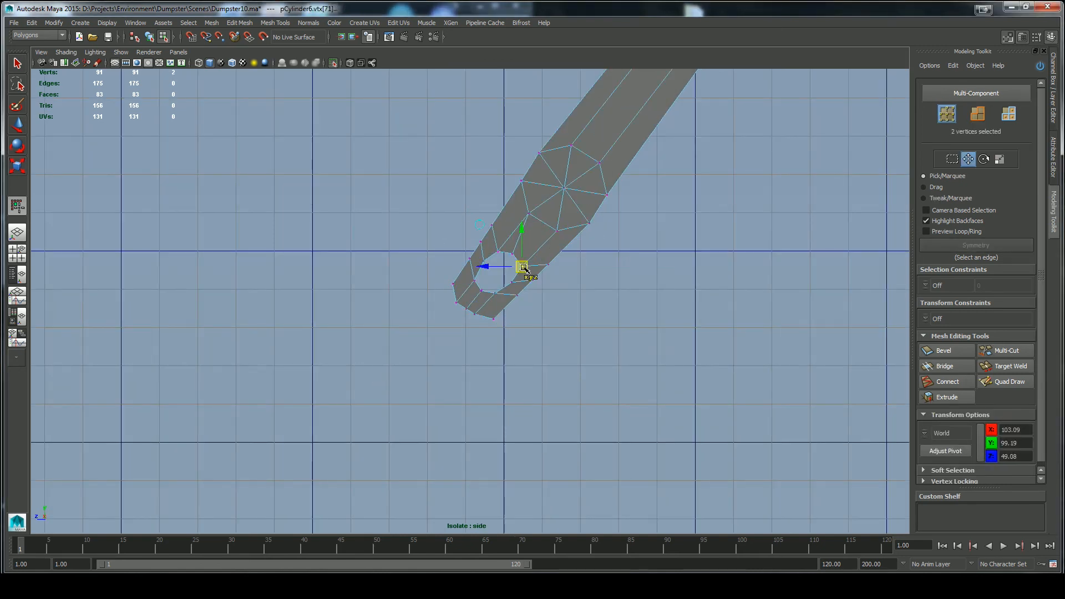
{"action": "left_click", "coordinate": [561, 281]}
{"action": "right_click_drag", "start_coordinate": [545, 251], "coordinate": [575, 233]}
{"action": "left_click", "coordinate": [551, 289]}
{"action": "left_click", "coordinate": [333, 63]}
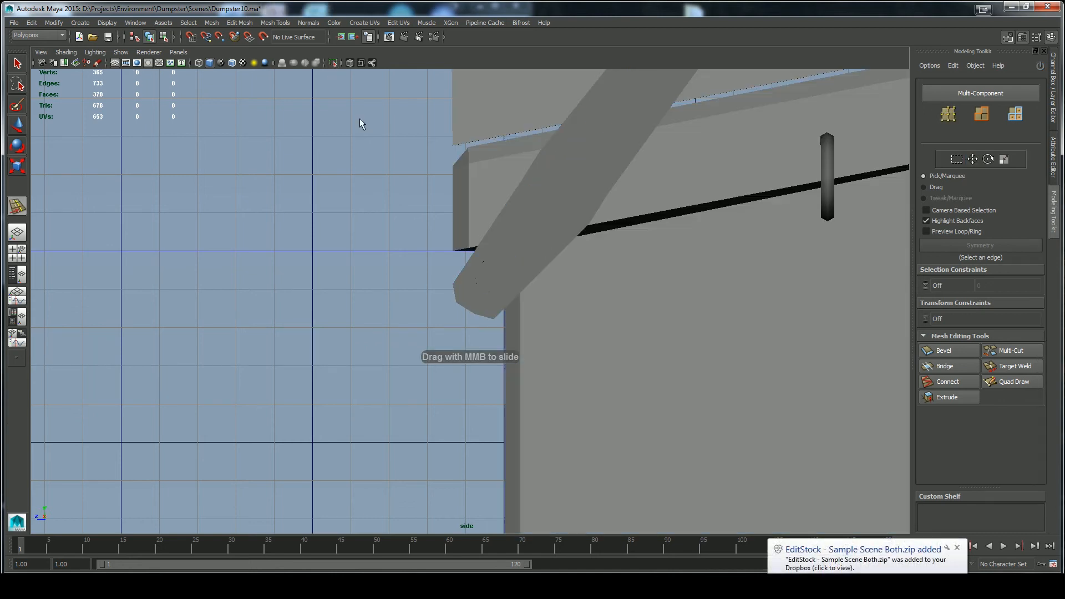
Step: Create a polygon cylinder beside the bar's lower extension in the side view as a rounding guide
{"action": "right_click_drag", "start_coordinate": [330, 301], "coordinate": [377, 307], "text": "shift"}
{"action": "left_click_drag", "start_coordinate": [390, 318], "coordinate": [493, 279]}
{"action": "left_click", "coordinate": [394, 322]}
{"action": "key", "text": "w"}
{"action": "key", "text": "space"}
{"action": "left_click_drag", "start_coordinate": [457, 331], "coordinate": [537, 312]}
{"action": "right_click_drag", "start_coordinate": [537, 312], "coordinate": [357, 397], "text": "alt"}
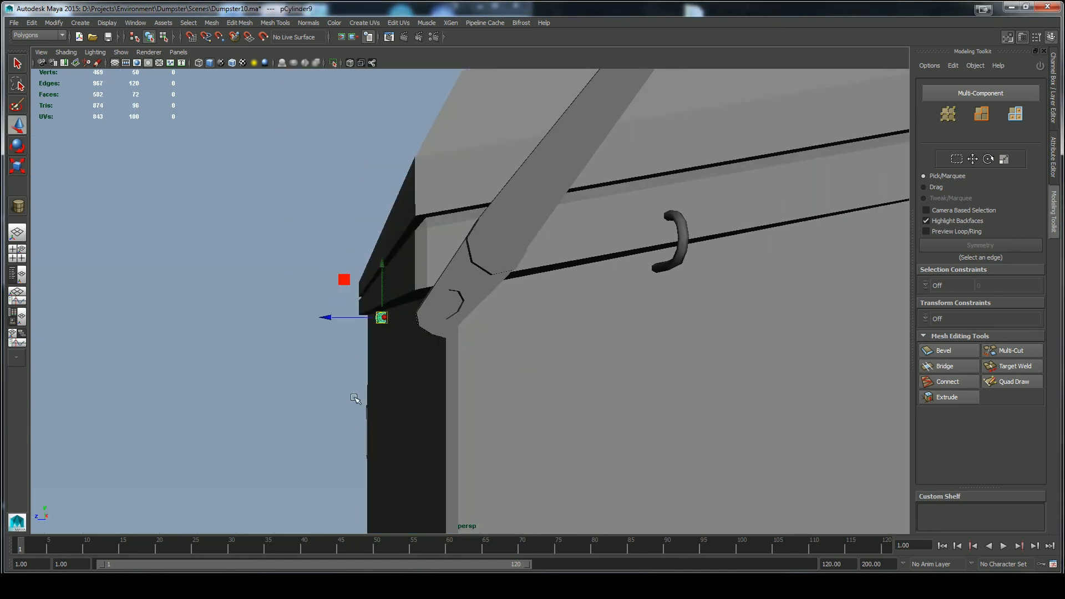
Step: Move the guide cylinder alongside the bar and center it over the through hole
{"action": "left_click_drag", "start_coordinate": [356, 397], "coordinate": [465, 353], "text": "alt"}
{"action": "middle_click_drag", "start_coordinate": [465, 353], "coordinate": [517, 359]}
{"action": "left_click_drag", "start_coordinate": [517, 360], "coordinate": [435, 368], "text": "alt"}
{"action": "key", "text": "space"}
{"action": "left_click_drag", "start_coordinate": [435, 368], "coordinate": [481, 368]}
{"action": "left_click_drag", "start_coordinate": [501, 271], "coordinate": [506, 263]}
Step: Move the hole's rim vertices onto the guide cylinder's circular outline in the side view
{"action": "left_click", "coordinate": [231, 63]}
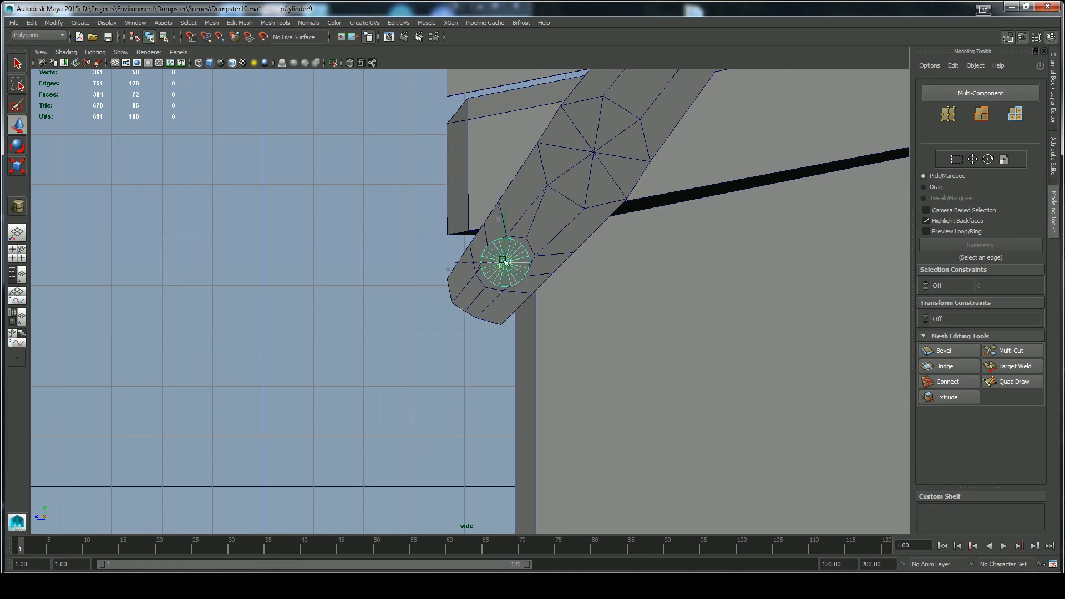
{"action": "middle_click_drag", "start_coordinate": [504, 260], "coordinate": [451, 305], "text": "alt"}
{"action": "right_click_drag", "start_coordinate": [451, 306], "coordinate": [511, 296], "text": "alt"}
{"action": "left_click", "coordinate": [511, 297]}
{"action": "right_click_drag", "start_coordinate": [398, 342], "coordinate": [373, 338]}
{"action": "key", "text": "4"}
{"action": "left_click_drag", "start_coordinate": [379, 323], "coordinate": [452, 358]}
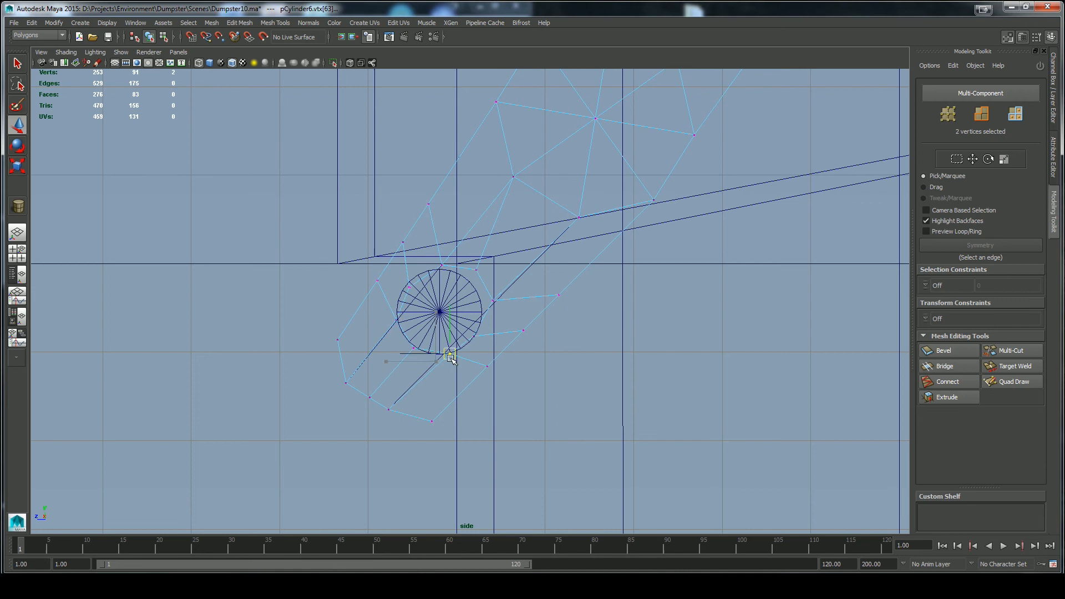
{"action": "left_click_drag", "start_coordinate": [474, 269], "coordinate": [467, 277]}
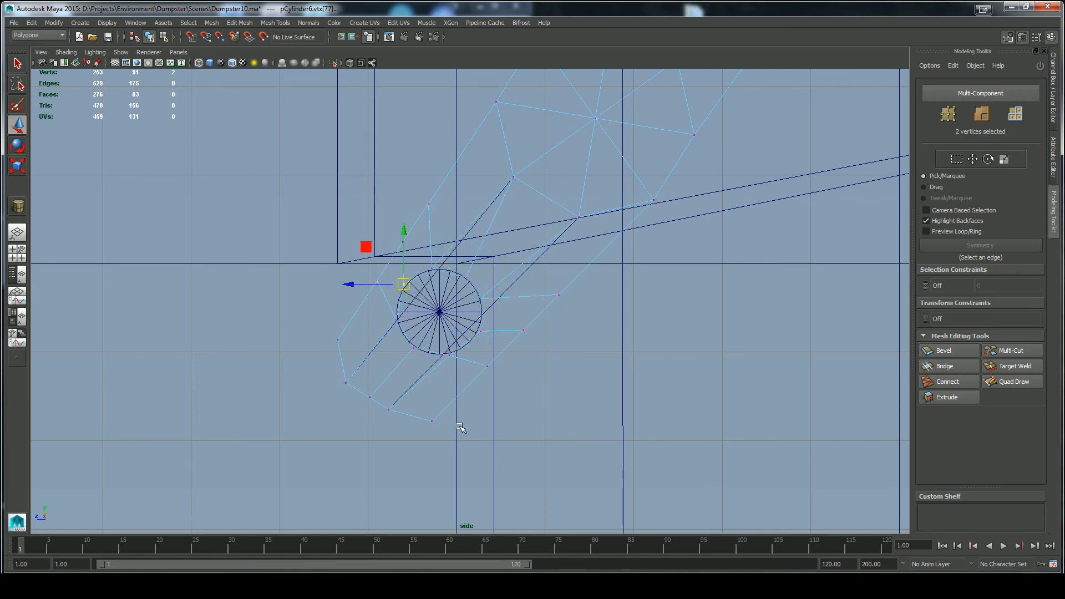
{"action": "right_click", "coordinate": [486, 253]}
{"action": "right_click", "coordinate": [477, 242]}
{"action": "right_click_drag", "start_coordinate": [486, 229], "coordinate": [515, 206]}
Step: Move the guide cylinder away from the hole and turn off wireframe on shaded in the perspective view
{"action": "left_click", "coordinate": [440, 314]}
{"action": "key", "text": "5"}
{"action": "left_click_drag", "start_coordinate": [439, 312], "coordinate": [289, 443]}
{"action": "left_click", "coordinate": [443, 348]}
{"action": "key", "text": "space"}
{"action": "key", "text": "space"}
{"action": "mouse_move", "coordinate": [604, 328]}
{"action": "left_mouse_down", "text": "alt"}
{"action": "mouse_move", "coordinate": [596, 338]}
{"action": "mouse_move", "coordinate": [460, 351]}
{"action": "mouse_move", "coordinate": [470, 343]}
{"action": "left_mouse_up", "text": "alt"}
{"action": "left_click", "coordinate": [594, 340]}
{"action": "left_click", "coordinate": [231, 62]}
Step: Move the hole and tip vertices of the lower extension away from the pivot disc to lengthen the extension
{"action": "scroll", "coordinate": [404, 250], "scroll_direction": "down", "scroll_amount": 5}
{"action": "mouse_move", "coordinate": [409, 258]}
{"action": "left_mouse_down", "text": "alt"}
{"action": "mouse_move", "coordinate": [424, 275]}
{"action": "mouse_move", "coordinate": [417, 260]}
{"action": "mouse_move", "coordinate": [448, 254]}
{"action": "mouse_move", "coordinate": [410, 280]}
{"action": "left_mouse_up", "text": "alt"}
{"action": "scroll", "coordinate": [417, 260], "scroll_direction": "down", "scroll_amount": 4}
{"action": "scroll", "coordinate": [422, 277], "scroll_direction": "up", "scroll_amount": 8}
{"action": "left_click", "coordinate": [437, 331]}
{"action": "right_click_drag", "start_coordinate": [437, 331], "coordinate": [393, 332]}
{"action": "left_click_drag", "start_coordinate": [410, 341], "coordinate": [433, 355], "text": "alt"}
{"action": "key", "text": "q"}
{"action": "left_click_drag", "start_coordinate": [386, 259], "coordinate": [428, 315]}
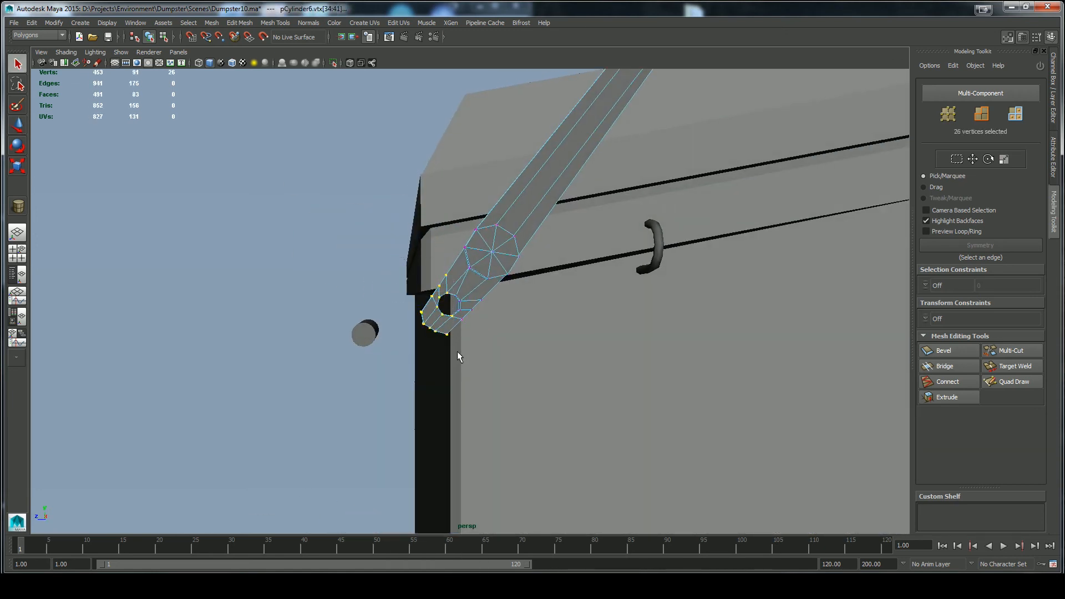
{"action": "key", "text": "w"}
{"action": "key", "text": "space"}
{"action": "left_click_drag", "start_coordinate": [447, 306], "coordinate": [404, 381]}
{"action": "scroll", "coordinate": [507, 324], "scroll_direction": "down", "scroll_amount": 6}
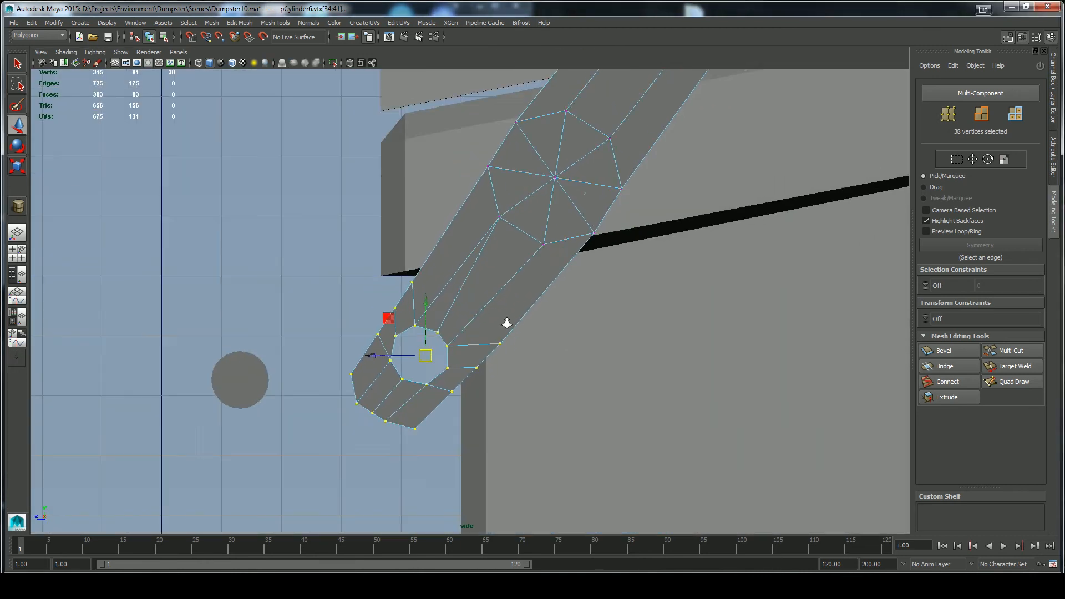
Step: Move the guide cylinder onto the lower extension's tip and scale it up to the extension's width
{"action": "left_click", "coordinate": [338, 357]}
{"action": "left_click_drag", "start_coordinate": [339, 346], "coordinate": [423, 355]}
{"action": "key", "text": "r"}
{"action": "key", "text": "w"}
{"action": "left_click", "coordinate": [430, 380]}
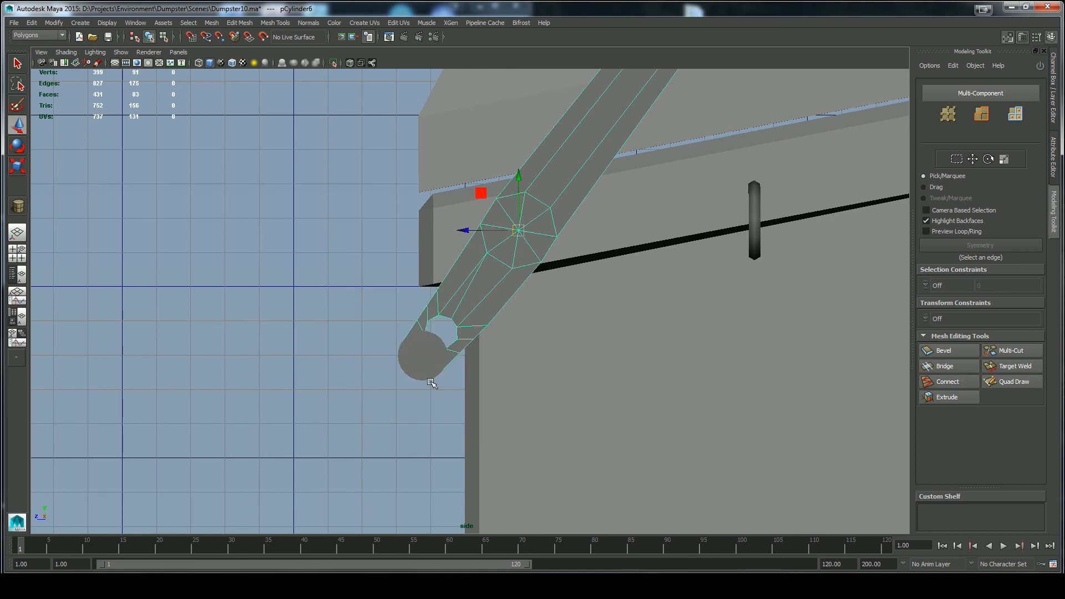
Step: Move the lower extension's tip vertices onto the guide cylinder's outline in wireframe and return to shaded display
{"action": "left_click", "coordinate": [334, 232]}
{"action": "left_click", "coordinate": [198, 62]}
{"action": "left_click", "coordinate": [432, 316]}
{"action": "right_click_drag", "start_coordinate": [432, 316], "coordinate": [381, 323]}
{"action": "scroll", "coordinate": [381, 344], "scroll_direction": "up", "scroll_amount": 3}
{"action": "left_click_drag", "start_coordinate": [391, 404], "coordinate": [407, 393]}
{"action": "left_click_drag", "start_coordinate": [400, 398], "coordinate": [399, 410]}
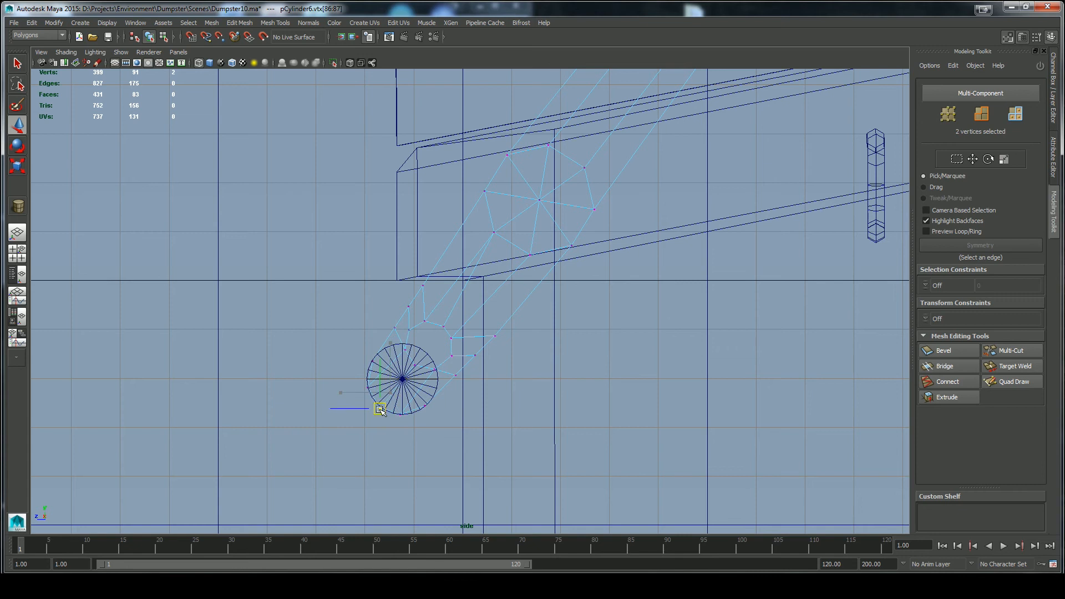
{"action": "right_click", "coordinate": [503, 361]}
{"action": "left_click", "coordinate": [510, 340]}
{"action": "key", "text": "5"}
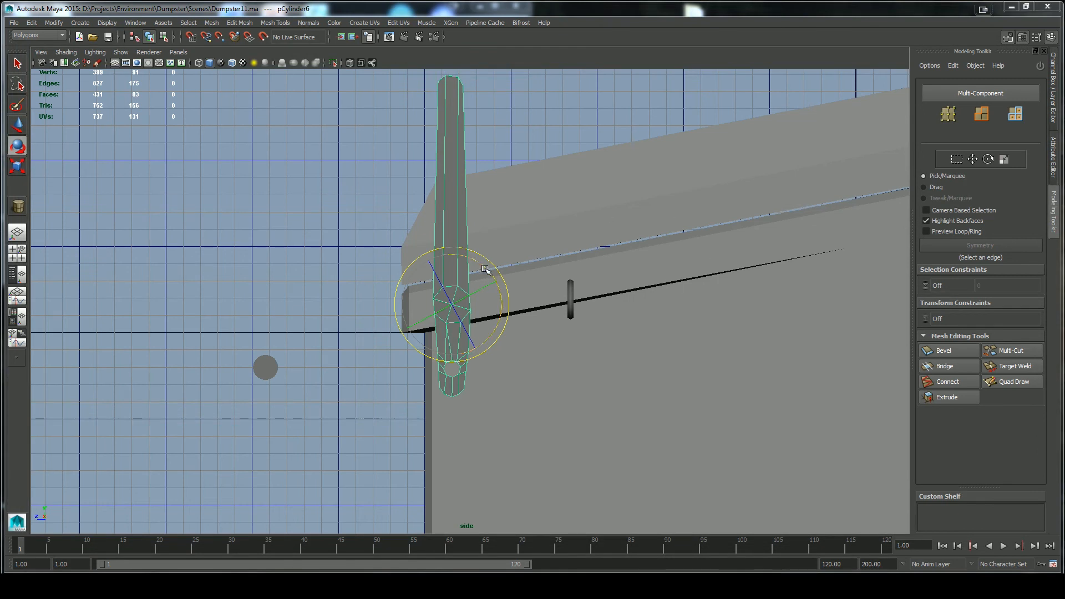
Step: Adjust the upright arm's rotation and center the guide cylinder on the arm's upper end
{"action": "left_click_drag", "start_coordinate": [485, 269], "coordinate": [599, 161]}
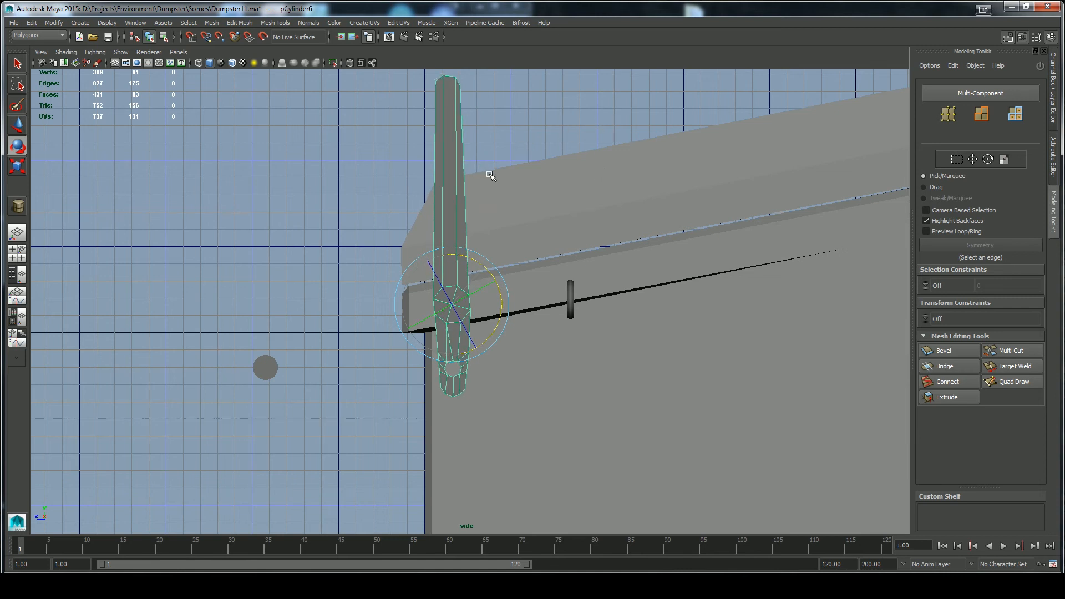
{"action": "left_click", "coordinate": [270, 371]}
{"action": "key", "text": "w"}
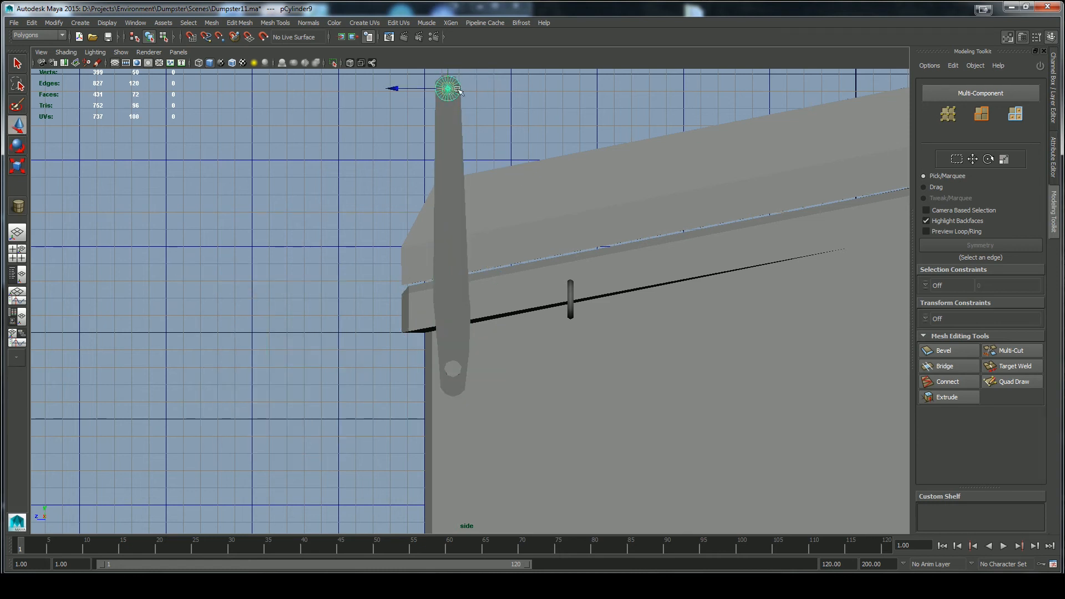
{"action": "key", "text": "f"}
{"action": "left_click_drag", "start_coordinate": [469, 303], "coordinate": [466, 274]}
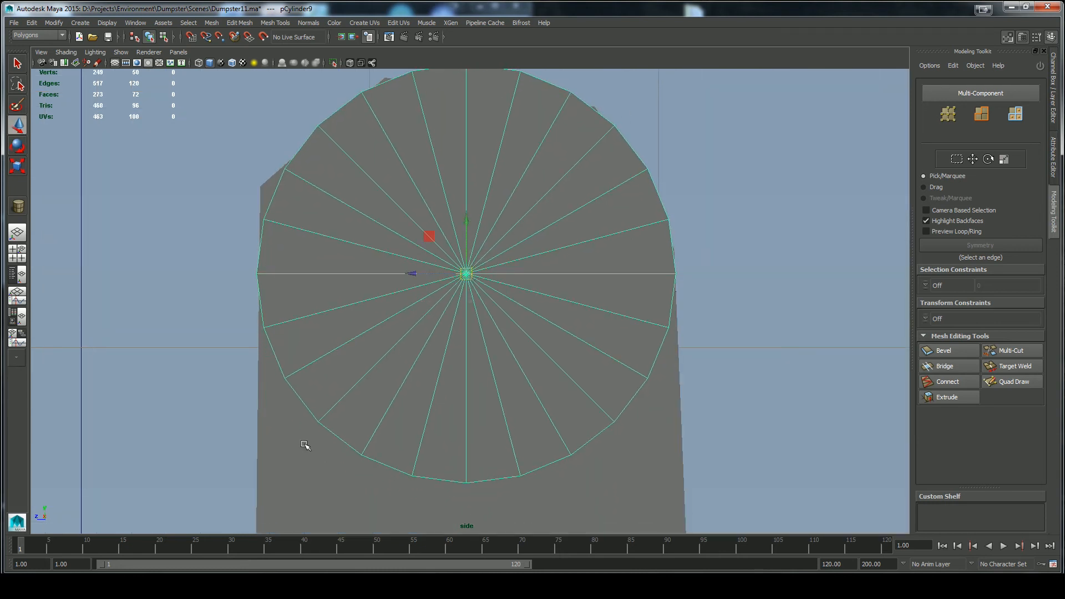
Step: Move the vertices at the arm's upper end onto the guide cylinder's outline in wireframe
{"action": "key", "text": "4"}
{"action": "left_click", "coordinate": [377, 193]}
{"action": "scroll", "coordinate": [695, 217], "scroll_direction": "down", "scroll_amount": 5}
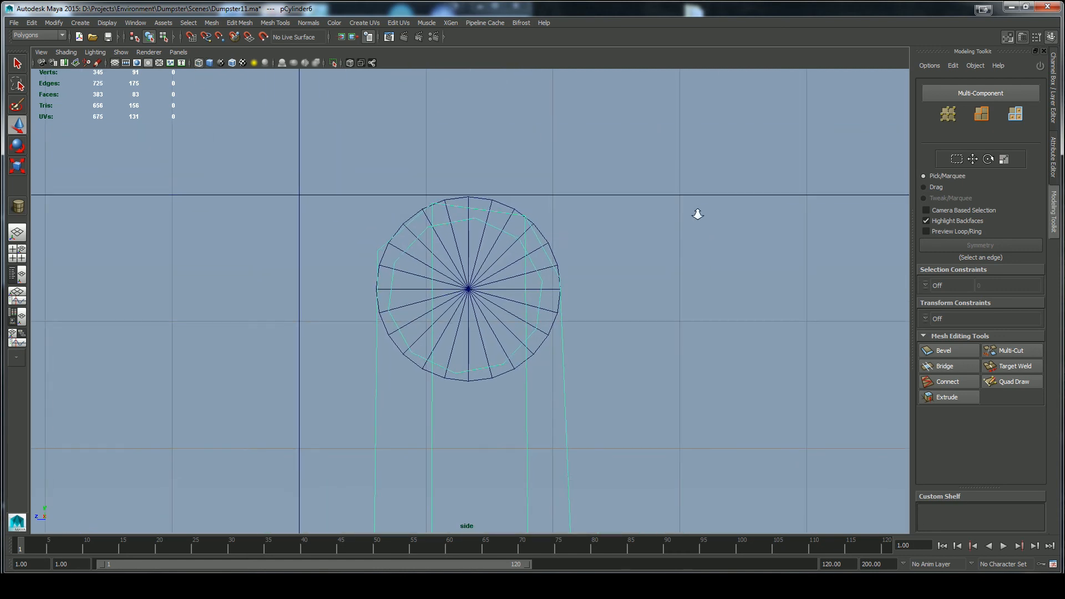
{"action": "key", "text": "F9"}
{"action": "left_click_drag", "start_coordinate": [414, 194], "coordinate": [438, 211]}
{"action": "left_click_drag", "start_coordinate": [433, 206], "coordinate": [441, 200]}
{"action": "left_click_drag", "start_coordinate": [362, 237], "coordinate": [388, 260]}
{"action": "left_click_drag", "start_coordinate": [380, 248], "coordinate": [382, 252]}
{"action": "left_click_drag", "start_coordinate": [429, 195], "coordinate": [443, 207]}
{"action": "left_click_drag", "start_coordinate": [437, 199], "coordinate": [420, 210]}
{"action": "left_click_drag", "start_coordinate": [524, 220], "coordinate": [527, 215]}
{"action": "left_click_drag", "start_coordinate": [524, 217], "coordinate": [518, 213]}
Step: Insert an edge loop across the arm below its rounded upper end with Multi-Cut and cut from it to the top edge
{"action": "scroll", "coordinate": [597, 285], "scroll_direction": "down", "scroll_amount": 3}
{"action": "middle_click_drag", "start_coordinate": [620, 270], "coordinate": [623, 207], "text": "alt"}
{"action": "left_click", "coordinate": [1015, 348]}
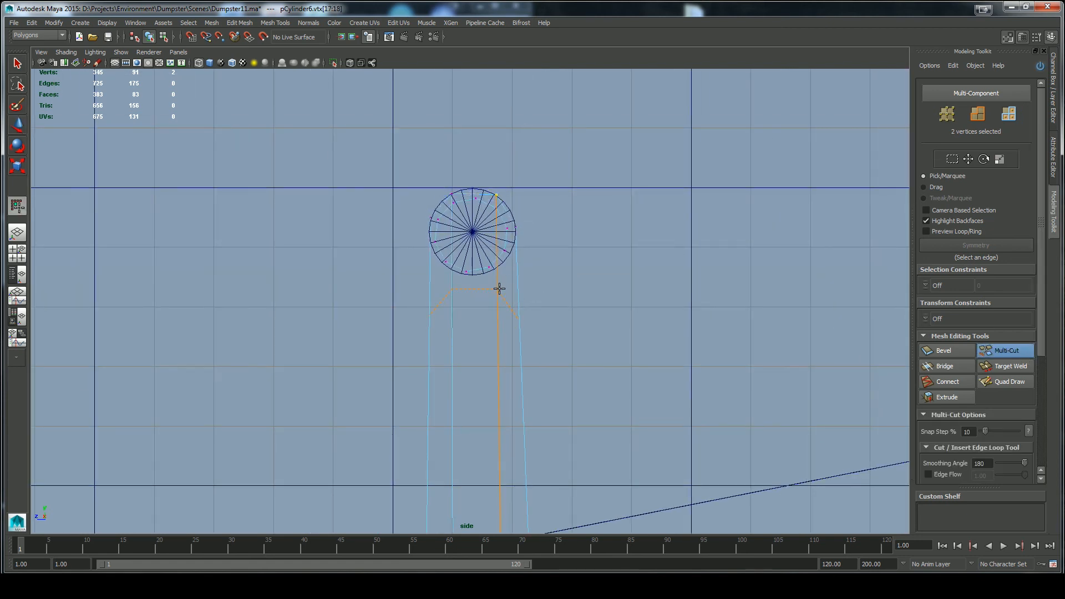
{"action": "left_click", "coordinate": [499, 288], "text": "ctrl"}
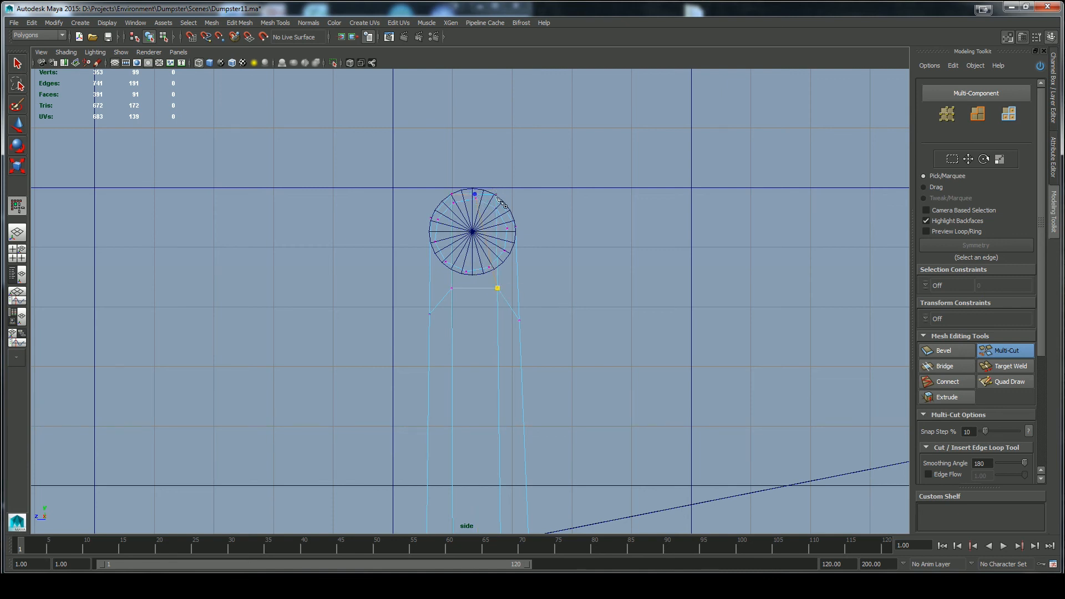
Step: Isolate the lock bar in the shaded perspective view and select the vertices at the arm's top end
{"action": "key", "text": "space"}
{"action": "key", "text": "space"}
{"action": "mouse_move", "coordinate": [644, 308]}
{"action": "left_mouse_down", "text": "alt"}
{"action": "mouse_move", "coordinate": [628, 221]}
{"action": "mouse_move", "coordinate": [649, 261]}
{"action": "left_mouse_up", "text": "alt"}
{"action": "left_click", "coordinate": [210, 62]}
{"action": "key", "text": "w"}
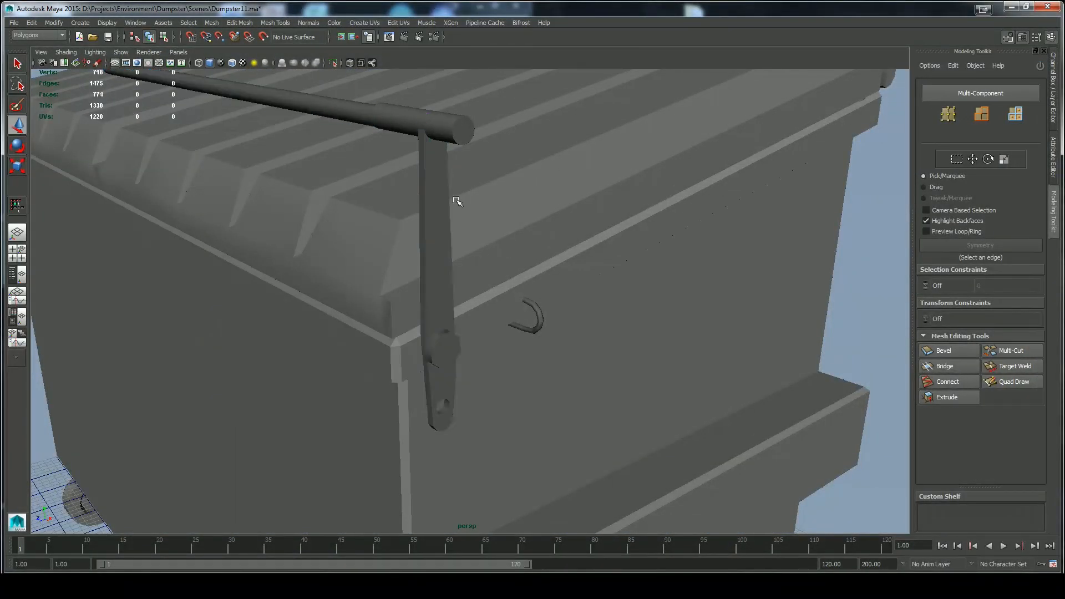
{"action": "left_click", "coordinate": [443, 191]}
{"action": "left_click", "coordinate": [334, 63]}
{"action": "right_click_drag", "start_coordinate": [436, 153], "coordinate": [408, 150]}
{"action": "left_click_drag", "start_coordinate": [409, 150], "coordinate": [450, 107]}
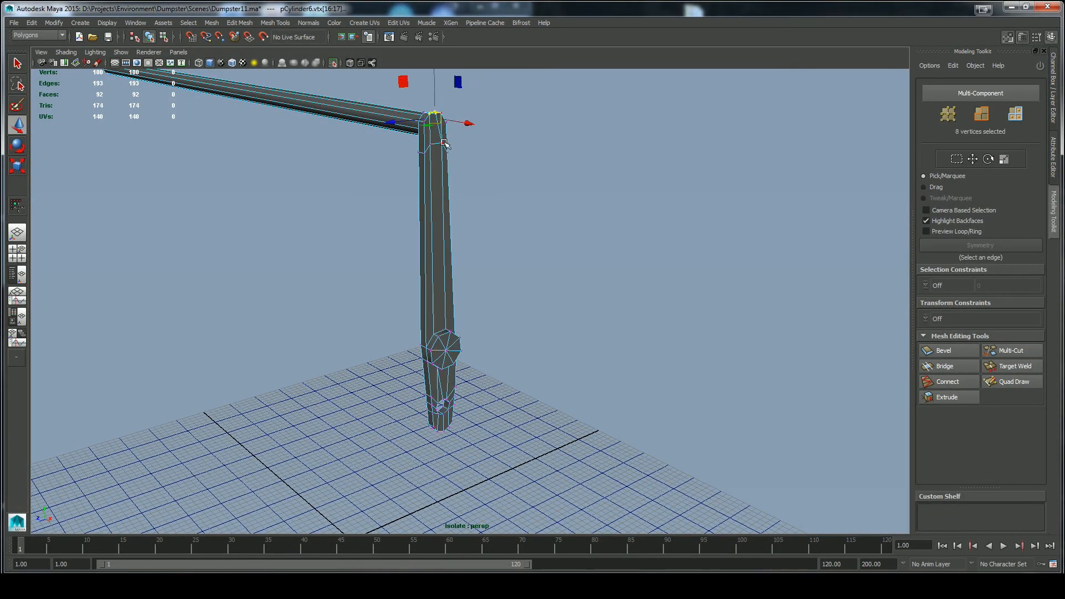
Step: Extend the new cut across the arm's top end with Multi-Cut to add a middle edge
{"action": "key", "text": "f"}
{"action": "left_click_drag", "start_coordinate": [342, 100], "coordinate": [397, 327], "text": "alt"}
{"action": "left_click", "coordinate": [1001, 353]}
{"action": "left_click_drag", "start_coordinate": [559, 240], "coordinate": [475, 298], "text": "alt"}
{"action": "left_click_drag", "start_coordinate": [557, 310], "coordinate": [458, 285], "text": "alt"}
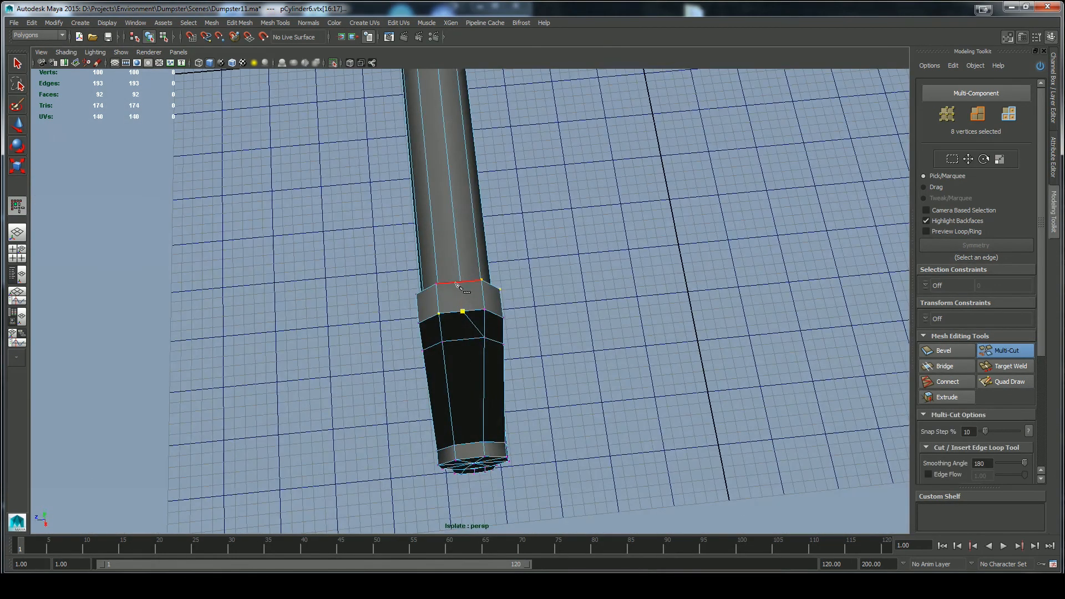
{"action": "left_click_drag", "start_coordinate": [382, 356], "coordinate": [468, 365], "text": "alt"}
{"action": "right_click", "coordinate": [519, 381]}
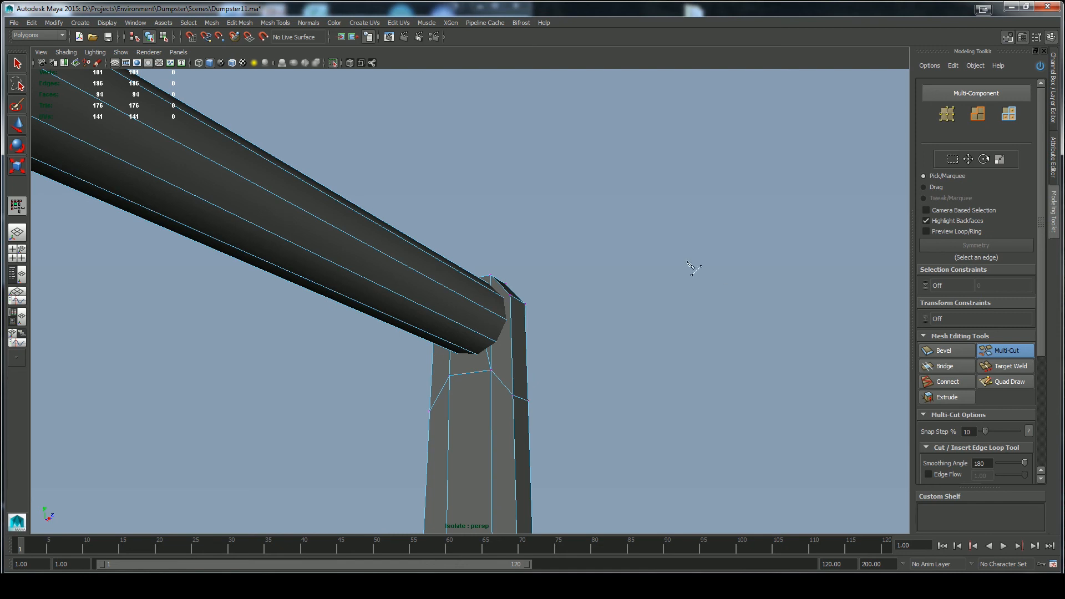
{"action": "left_click_drag", "start_coordinate": [695, 269], "coordinate": [532, 330], "text": "alt"}
{"action": "left_click", "coordinate": [985, 350]}
{"action": "left_click", "coordinate": [488, 308]}
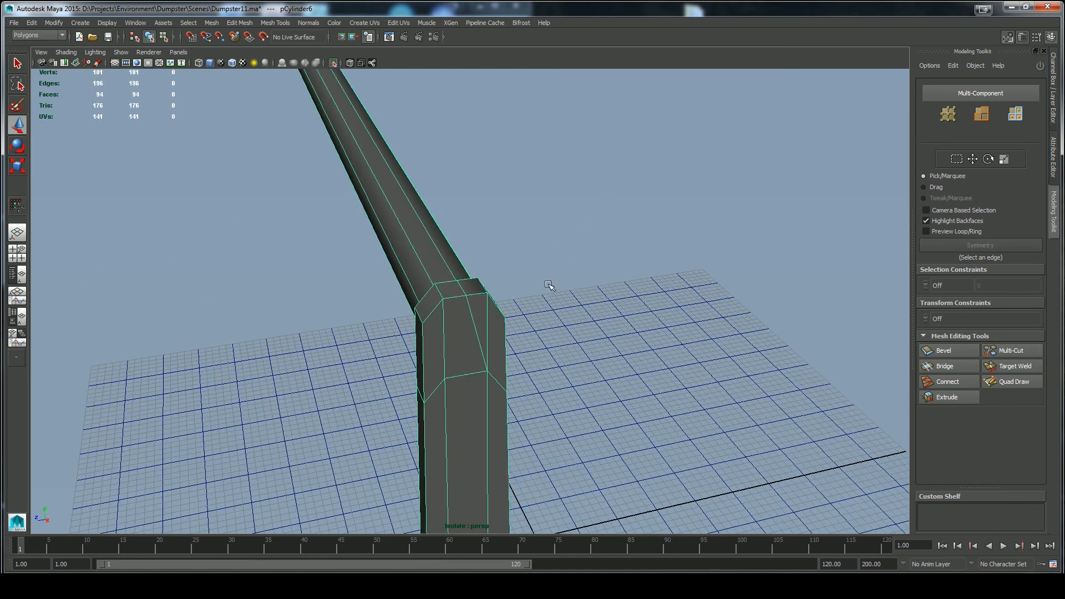
Step: End the isolation and show the arm's upper end with the guide cylinder in the wireframe side view
{"action": "key", "text": "space"}
{"action": "left_click_drag", "start_coordinate": [548, 285], "coordinate": [610, 285]}
{"action": "left_click", "coordinate": [332, 63]}
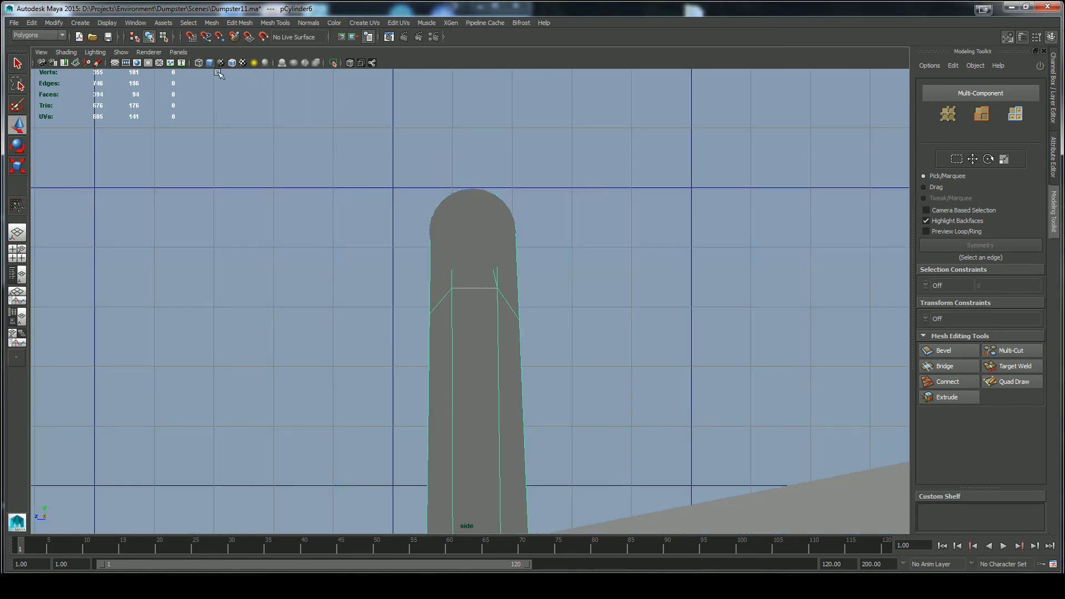
{"action": "key", "text": "4"}
{"action": "scroll", "coordinate": [468, 214], "scroll_direction": "up", "scroll_amount": 3}
{"action": "middle_click_drag", "start_coordinate": [468, 214], "coordinate": [476, 308], "text": "alt"}
{"action": "right_click_drag", "start_coordinate": [448, 248], "coordinate": [399, 248]}
{"action": "key", "text": "ctrl+z"}
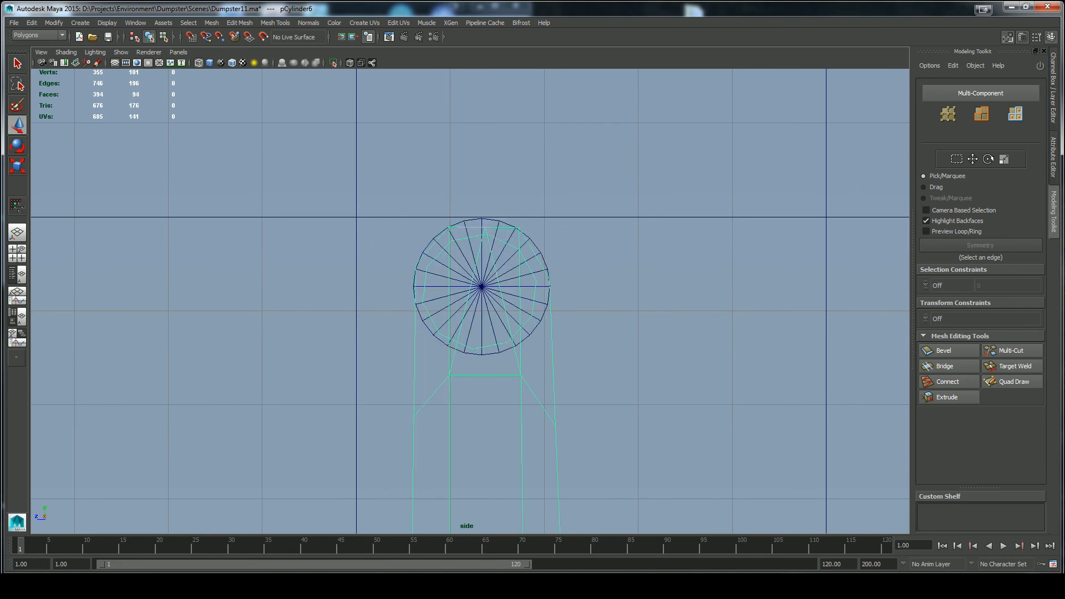
{"action": "right_click_drag", "start_coordinate": [517, 228], "coordinate": [483, 221]}
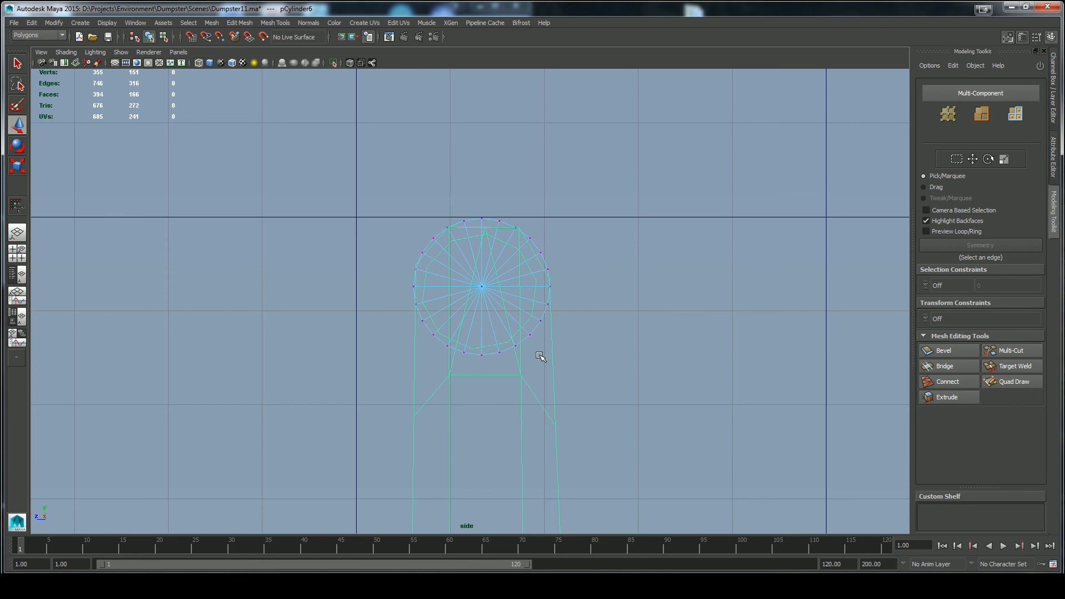
{"action": "left_click", "coordinate": [540, 354]}
{"action": "left_click", "coordinate": [596, 341]}
{"action": "left_click", "coordinate": [553, 366]}
Step: Move the arm's top, shoulder and side vertices onto the guide cylinder's outline and return to shaded object mode
{"action": "right_click_drag", "start_coordinate": [552, 335], "coordinate": [503, 325]}
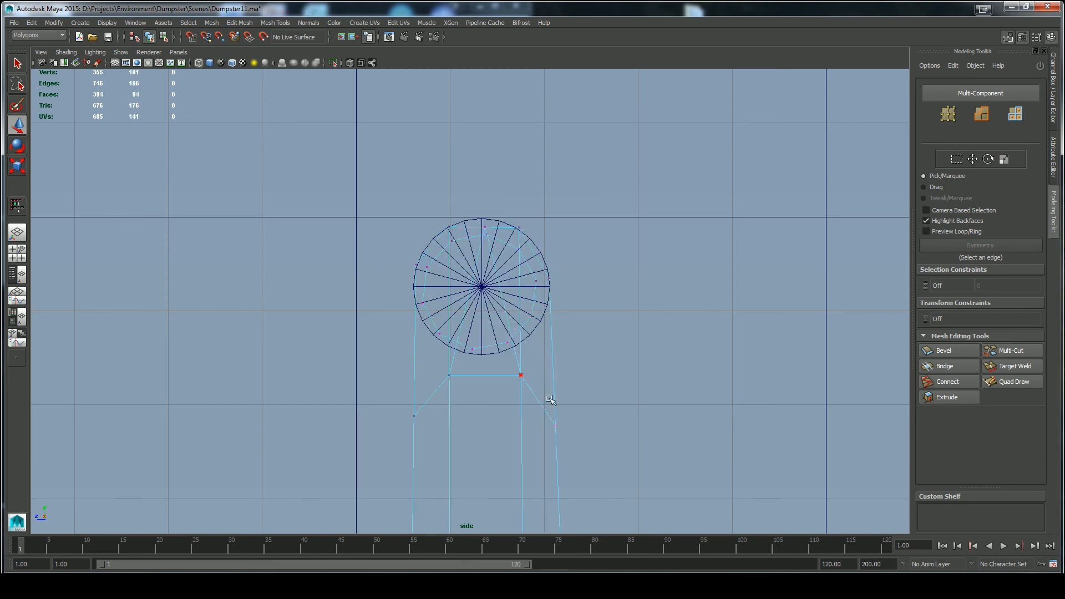
{"action": "left_click_drag", "start_coordinate": [484, 212], "coordinate": [486, 229]}
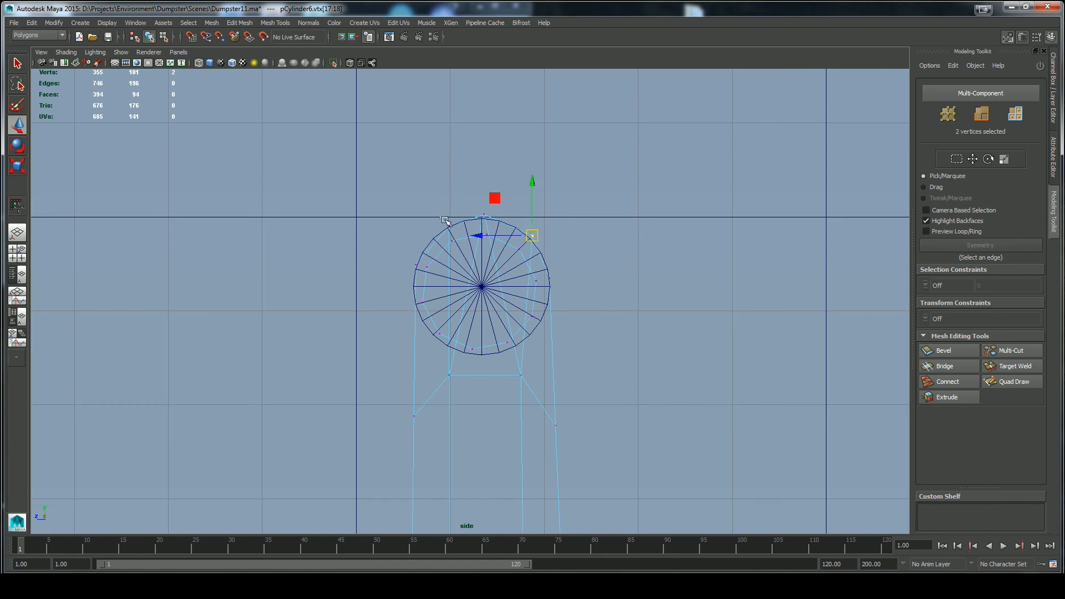
{"action": "left_click_drag", "start_coordinate": [418, 268], "coordinate": [415, 273]}
{"action": "left_click", "coordinate": [549, 277]}
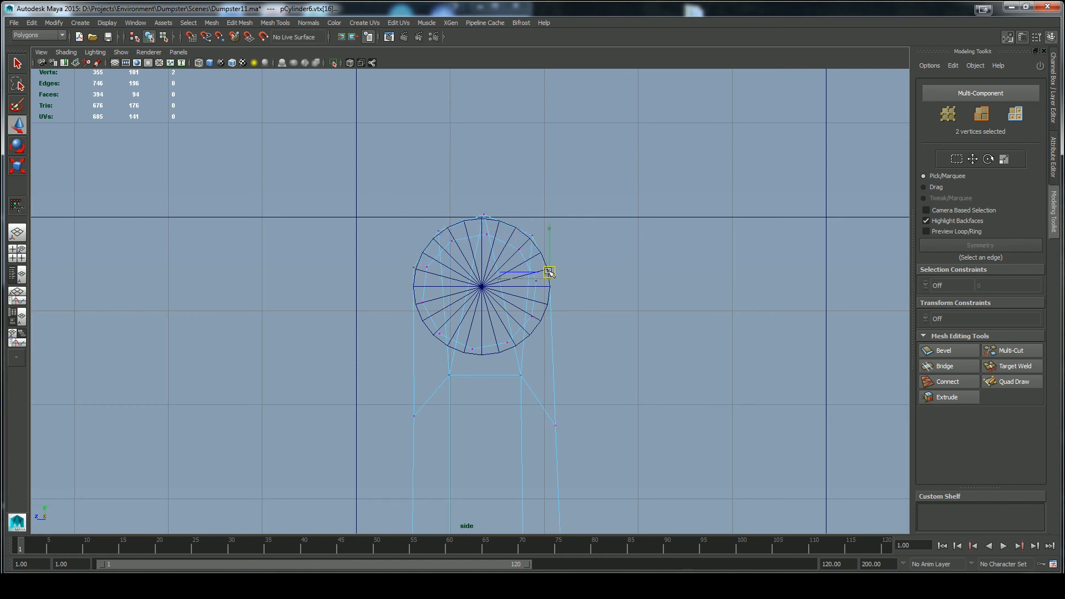
{"action": "left_click_drag", "start_coordinate": [417, 273], "coordinate": [418, 275]}
{"action": "left_click_drag", "start_coordinate": [414, 268], "coordinate": [416, 269]}
{"action": "left_click_drag", "start_coordinate": [476, 211], "coordinate": [489, 221]}
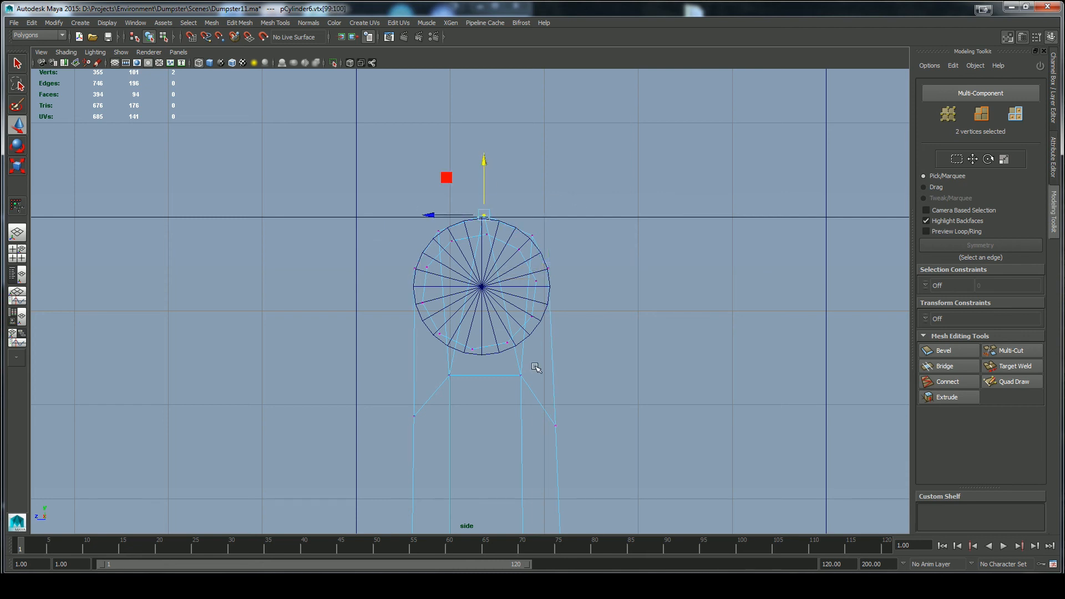
{"action": "left_click", "coordinate": [209, 63]}
{"action": "right_click_drag", "start_coordinate": [491, 382], "coordinate": [536, 322]}
{"action": "left_click", "coordinate": [437, 426]}
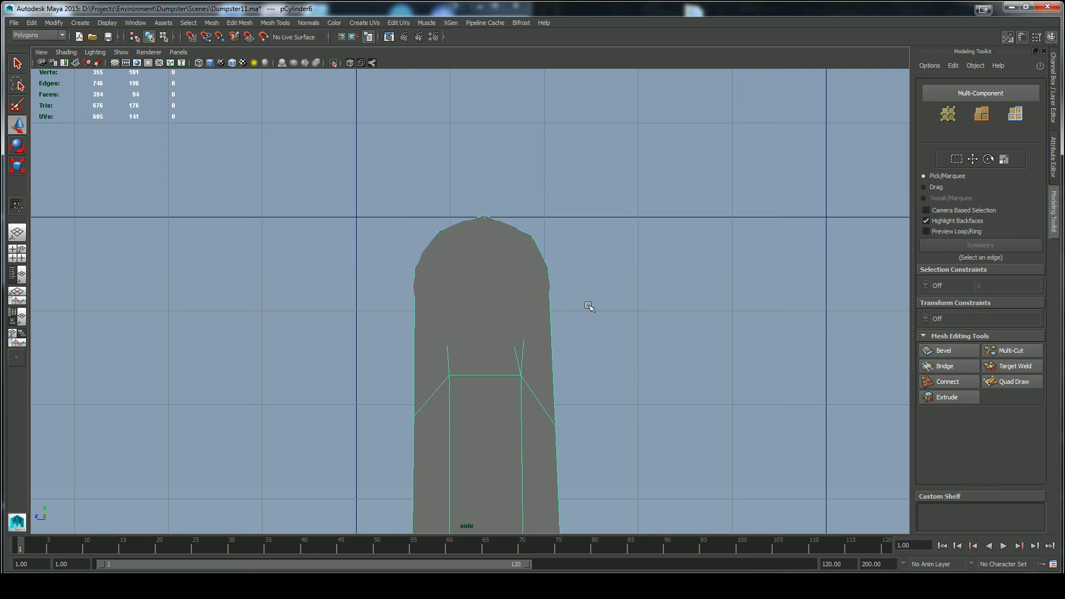
Step: Show the perspective view and lift the guide cylinder clear of the arm's top end
{"action": "key", "text": "space"}
{"action": "left_click_drag", "start_coordinate": [600, 330], "coordinate": [687, 296]}
{"action": "scroll", "coordinate": [605, 322], "scroll_direction": "down", "scroll_amount": 5}
{"action": "left_click", "coordinate": [490, 310]}
{"action": "left_click_drag", "start_coordinate": [454, 254], "coordinate": [454, 163]}
{"action": "left_click_drag", "start_coordinate": [693, 271], "coordinate": [580, 333], "text": "alt"}
{"action": "scroll", "coordinate": [599, 238], "scroll_direction": "up", "scroll_amount": 4}
Step: Select the two edges at the lock bar arm's top end and move them upward
{"action": "left_click", "coordinate": [599, 238]}
{"action": "left_click", "coordinate": [472, 328]}
{"action": "left_click_drag", "start_coordinate": [502, 338], "coordinate": [544, 324], "text": "alt"}
{"action": "right_click_drag", "start_coordinate": [470, 336], "coordinate": [471, 309]}
{"action": "left_click", "coordinate": [452, 348]}
{"action": "mouse_move", "coordinate": [558, 376]}
{"action": "left_mouse_down", "text": "alt"}
{"action": "mouse_move", "coordinate": [465, 374]}
{"action": "mouse_move", "coordinate": [542, 372]}
{"action": "left_mouse_up", "text": "alt"}
{"action": "left_click", "coordinate": [482, 353], "text": "shift"}
{"action": "key", "text": "w"}
{"action": "left_click_drag", "start_coordinate": [467, 295], "coordinate": [466, 261]}
Step: Lower the guide cylinder back over the arm's top end and show the side view in wireframe
{"action": "left_click", "coordinate": [500, 146]}
{"action": "key", "text": "space"}
{"action": "key", "text": "space"}
{"action": "left_click_drag", "start_coordinate": [556, 202], "coordinate": [580, 204]}
{"action": "scroll", "coordinate": [589, 238], "scroll_direction": "down", "scroll_amount": 4}
{"action": "left_click_drag", "start_coordinate": [474, 78], "coordinate": [478, 262]}
{"action": "key", "text": "4"}
{"action": "right_click_drag", "start_coordinate": [233, 150], "coordinate": [554, 333], "text": "alt"}
Step: Refit the arm end's shoulder and side vertices to the guide cylinder's outline, then restore shaded object mode
{"action": "left_click", "coordinate": [565, 368]}
{"action": "left_click_drag", "start_coordinate": [561, 327], "coordinate": [582, 297]}
{"action": "left_click_drag", "start_coordinate": [560, 206], "coordinate": [528, 206]}
{"action": "left_click_drag", "start_coordinate": [577, 252], "coordinate": [558, 268]}
{"action": "left_click_drag", "start_coordinate": [565, 258], "coordinate": [556, 237]}
{"action": "left_click_drag", "start_coordinate": [586, 300], "coordinate": [567, 323]}
{"action": "left_click_drag", "start_coordinate": [575, 312], "coordinate": [568, 278]}
{"action": "left_click_drag", "start_coordinate": [427, 239], "coordinate": [441, 207]}
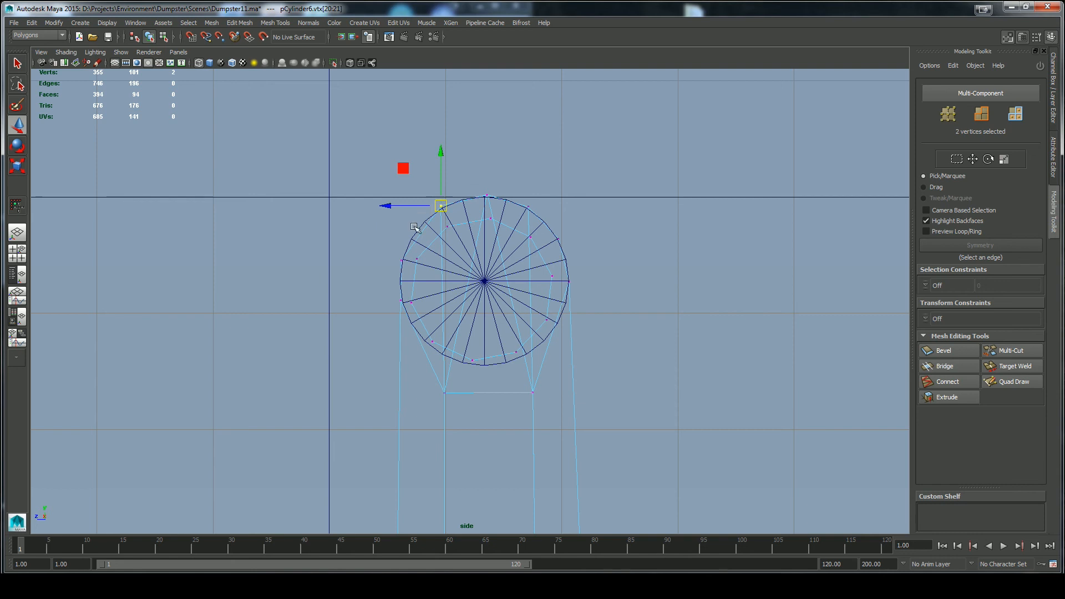
{"action": "left_click_drag", "start_coordinate": [371, 197], "coordinate": [406, 308]}
{"action": "left_click_drag", "start_coordinate": [401, 300], "coordinate": [398, 297]}
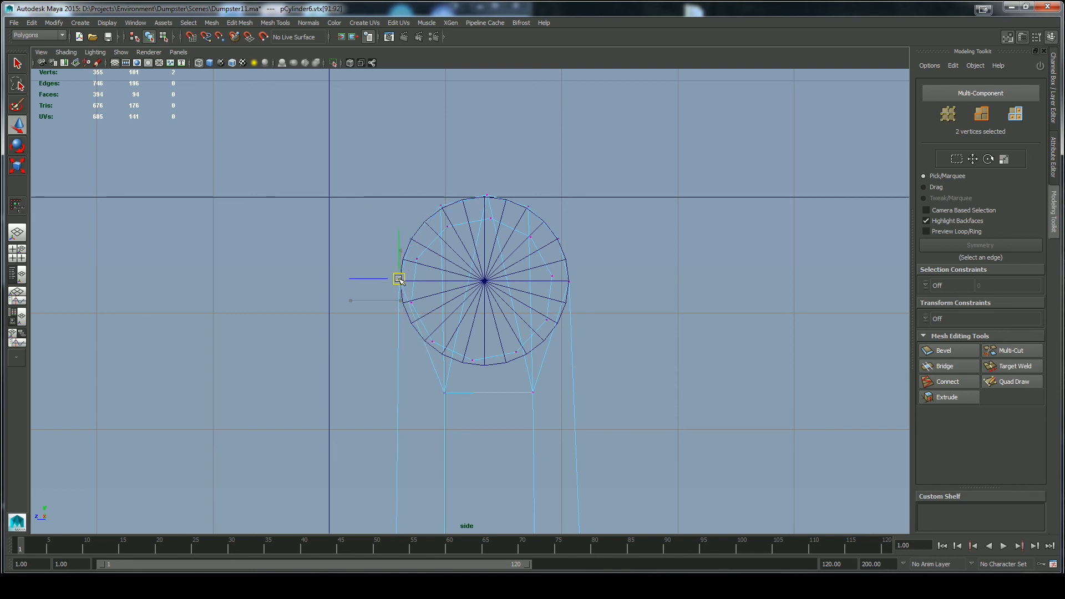
{"action": "right_click_drag", "start_coordinate": [523, 391], "coordinate": [521, 310]}
{"action": "key", "text": "5"}
Step: Select the guide cylinder in the perspective view and delete it
{"action": "key", "text": "q"}
{"action": "key", "text": "space"}
{"action": "left_click_drag", "start_coordinate": [608, 304], "coordinate": [609, 266]}
{"action": "left_click", "coordinate": [444, 325]}
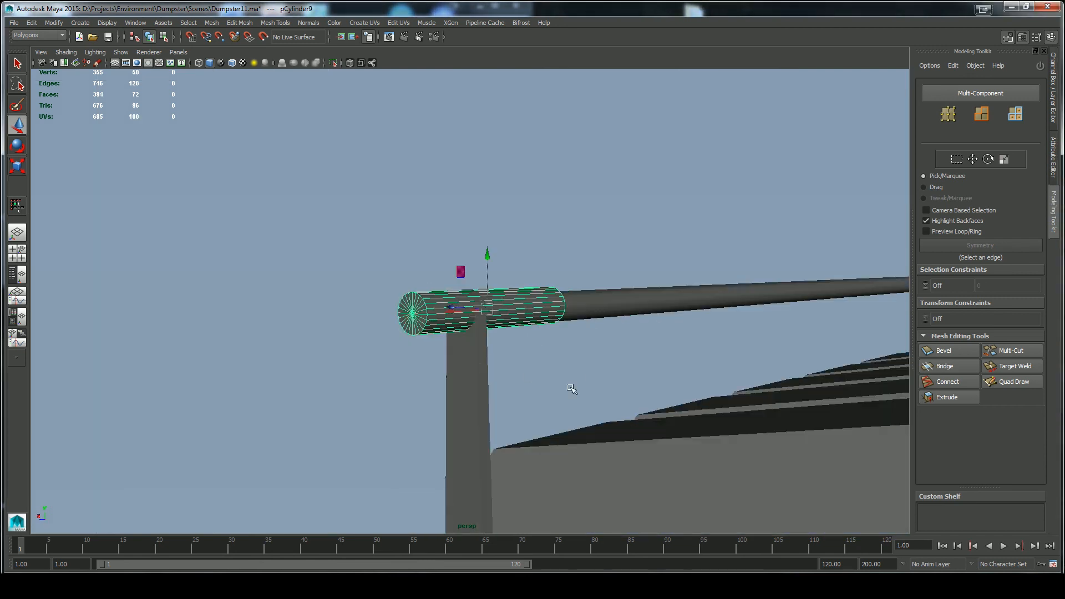
{"action": "key", "text": "Delete"}
{"action": "left_click_drag", "start_coordinate": [598, 388], "coordinate": [546, 244], "text": "alt"}
Step: Select the vertices of the lock bar's pivot disc in the side view and rotate them slightly
{"action": "left_click", "coordinate": [479, 228]}
{"action": "key", "text": "space"}
{"action": "left_click_drag", "start_coordinate": [538, 185], "coordinate": [583, 185]}
{"action": "middle_click_drag", "start_coordinate": [540, 406], "coordinate": [556, 198], "text": "alt"}
{"action": "scroll", "coordinate": [556, 198], "scroll_direction": "down", "scroll_amount": 5}
{"action": "middle_click_drag", "start_coordinate": [571, 288], "coordinate": [569, 164], "text": "alt"}
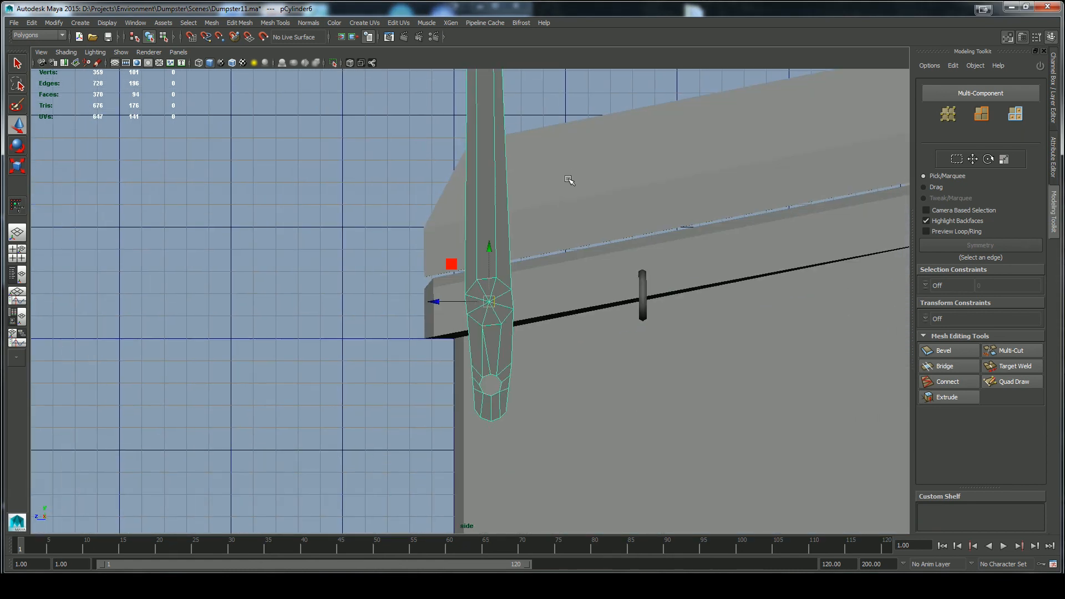
{"action": "scroll", "coordinate": [550, 295], "scroll_direction": "down", "scroll_amount": 2}
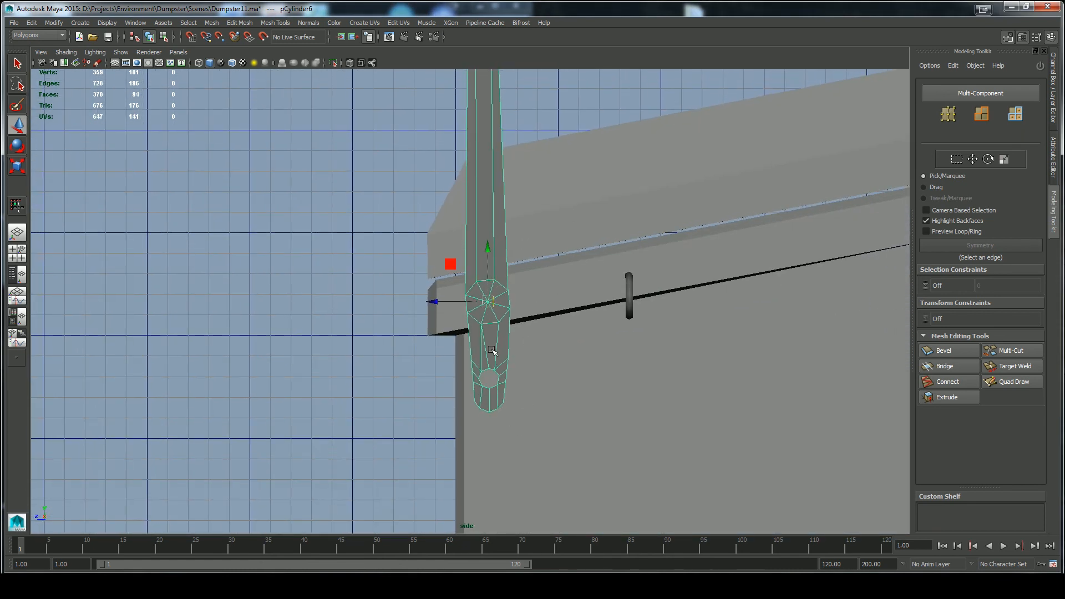
{"action": "key", "text": "e"}
{"action": "scroll", "coordinate": [577, 375], "scroll_direction": "up", "scroll_amount": 2}
{"action": "right_click", "coordinate": [514, 307]}
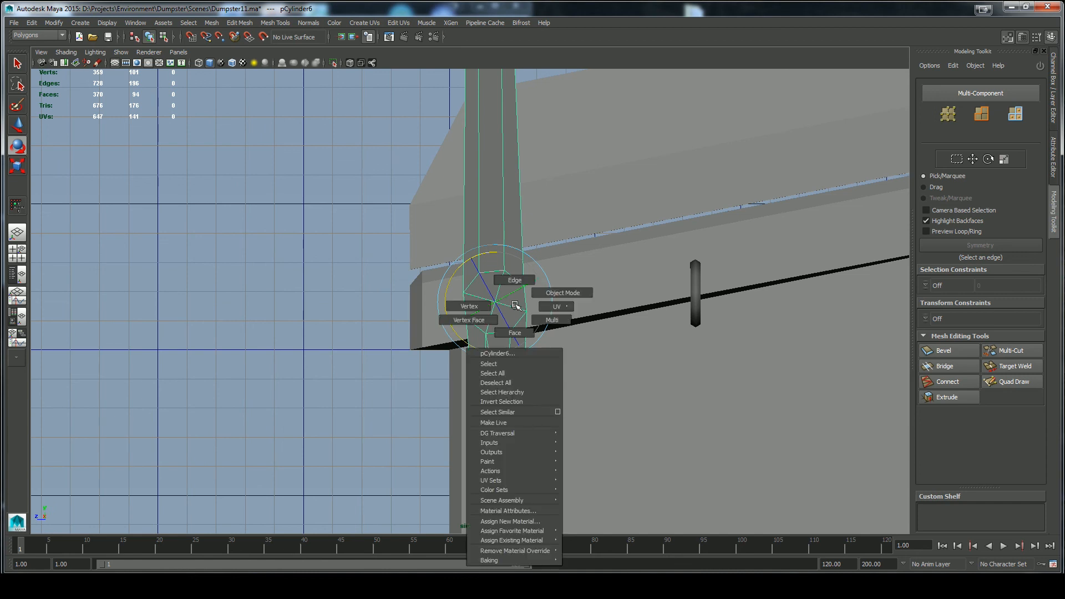
{"action": "right_click_drag", "start_coordinate": [515, 330], "coordinate": [469, 306]}
{"action": "left_click_drag", "start_coordinate": [444, 259], "coordinate": [546, 343]}
{"action": "middle_click", "coordinate": [546, 327]}
{"action": "left_click", "coordinate": [591, 289]}
{"action": "left_click_drag", "start_coordinate": [456, 277], "coordinate": [456, 274]}
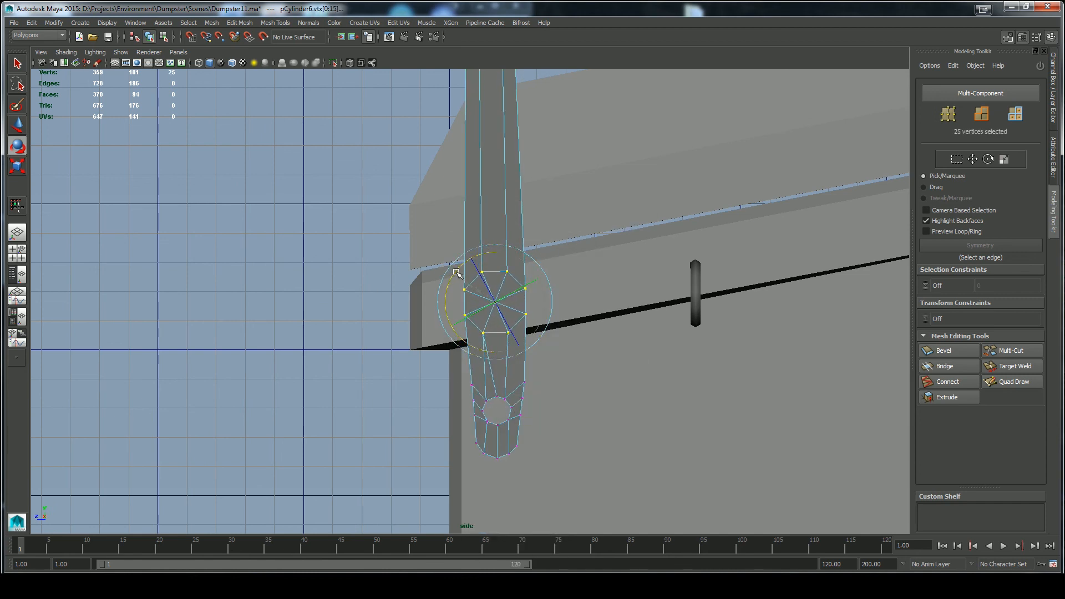
Step: Rotate the outline vertices of the lock bar's lower tip slightly and nudge them into place
{"action": "mouse_move", "coordinate": [453, 427]}
{"action": "right_mouse_down", "text": "alt"}
{"action": "mouse_move", "coordinate": [428, 415]}
{"action": "mouse_move", "coordinate": [459, 437]}
{"action": "right_mouse_up", "text": "alt"}
{"action": "left_click_drag", "start_coordinate": [458, 438], "coordinate": [544, 486]}
{"action": "right_click_drag", "start_coordinate": [544, 486], "coordinate": [682, 484], "text": "alt"}
{"action": "middle_click_drag", "start_coordinate": [682, 484], "coordinate": [642, 291], "text": "alt"}
{"action": "right_click_drag", "start_coordinate": [643, 290], "coordinate": [804, 310], "text": "alt"}
{"action": "left_click_drag", "start_coordinate": [495, 292], "coordinate": [491, 289]}
{"action": "right_click", "coordinate": [491, 278]}
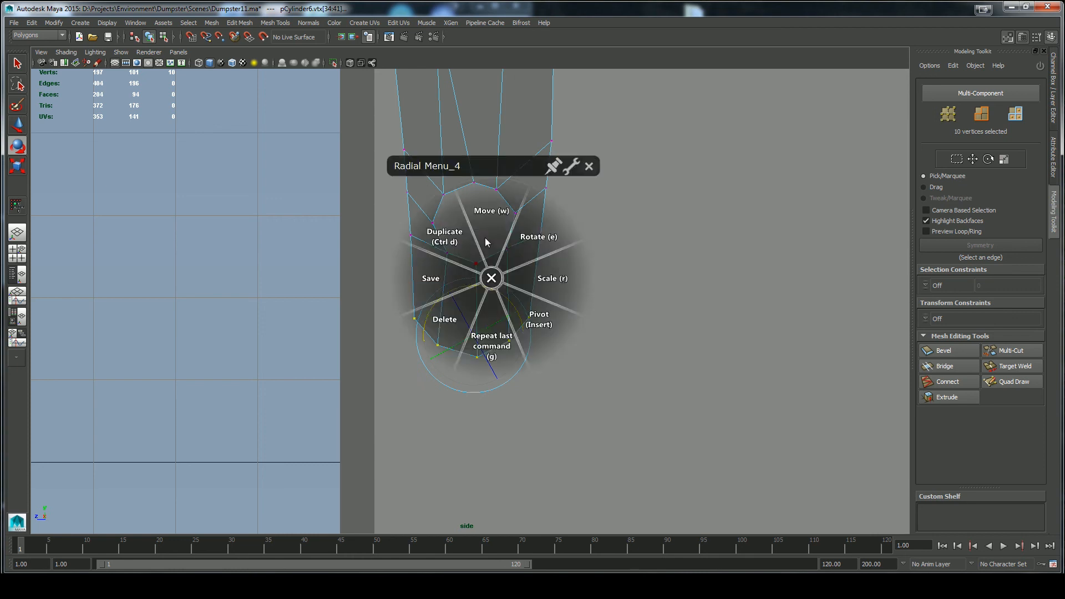
{"action": "left_click", "coordinate": [485, 242]}
{"action": "left_click_drag", "start_coordinate": [475, 338], "coordinate": [474, 340]}
Step: Level the side vertices above the hole and the tip's outer vertices with their opposite counterparts, then leave vertex mode
{"action": "right_click_drag", "start_coordinate": [638, 292], "coordinate": [216, 100], "text": "alt"}
{"action": "left_click_drag", "start_coordinate": [431, 221], "coordinate": [435, 248]}
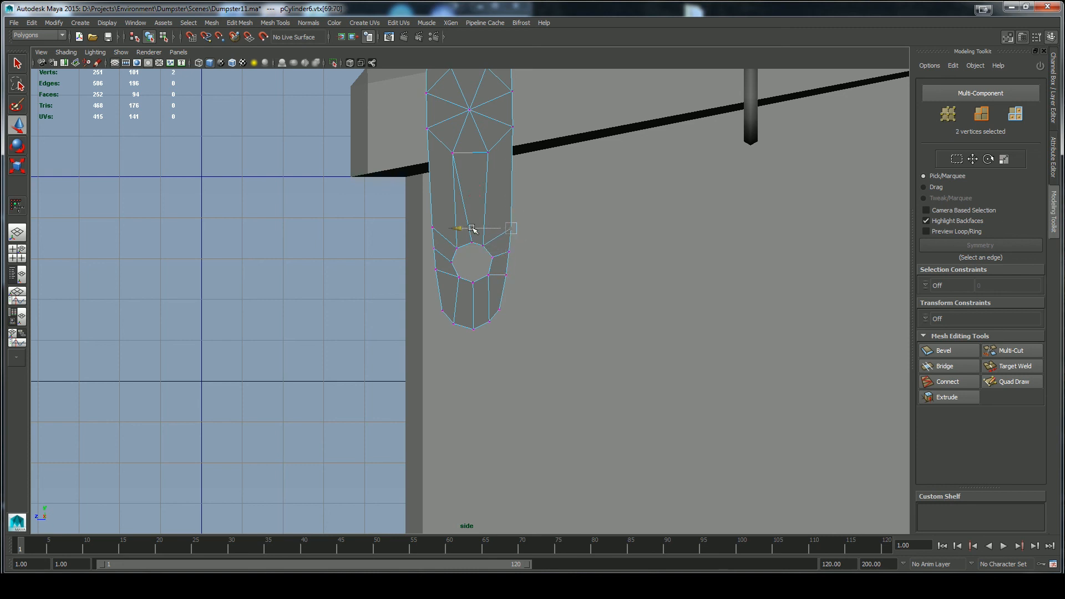
{"action": "right_click_drag", "start_coordinate": [569, 342], "coordinate": [487, 353], "text": "alt"}
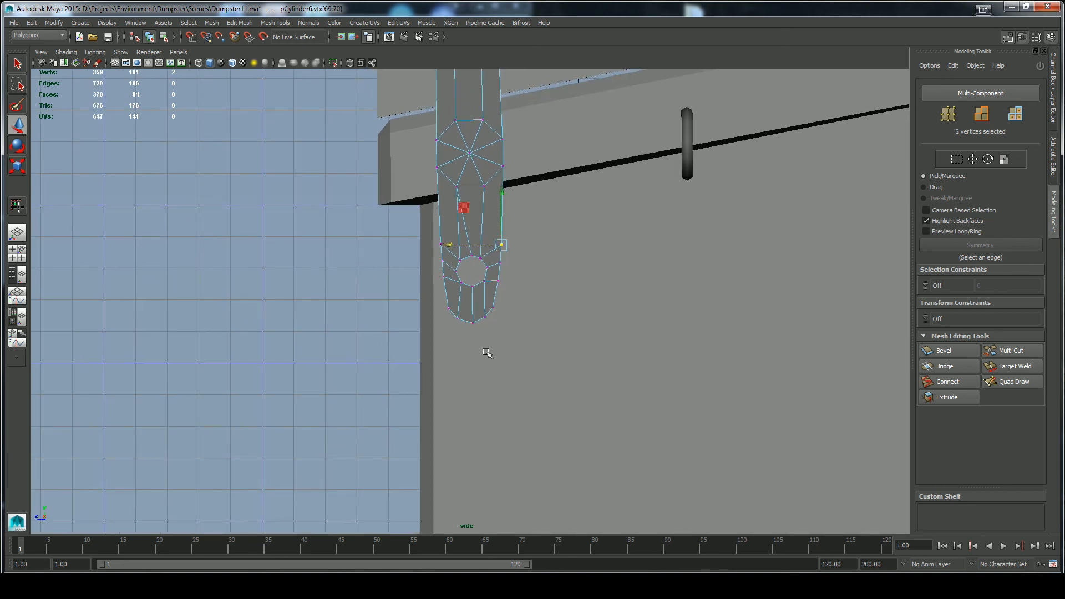
{"action": "left_click", "coordinate": [503, 320]}
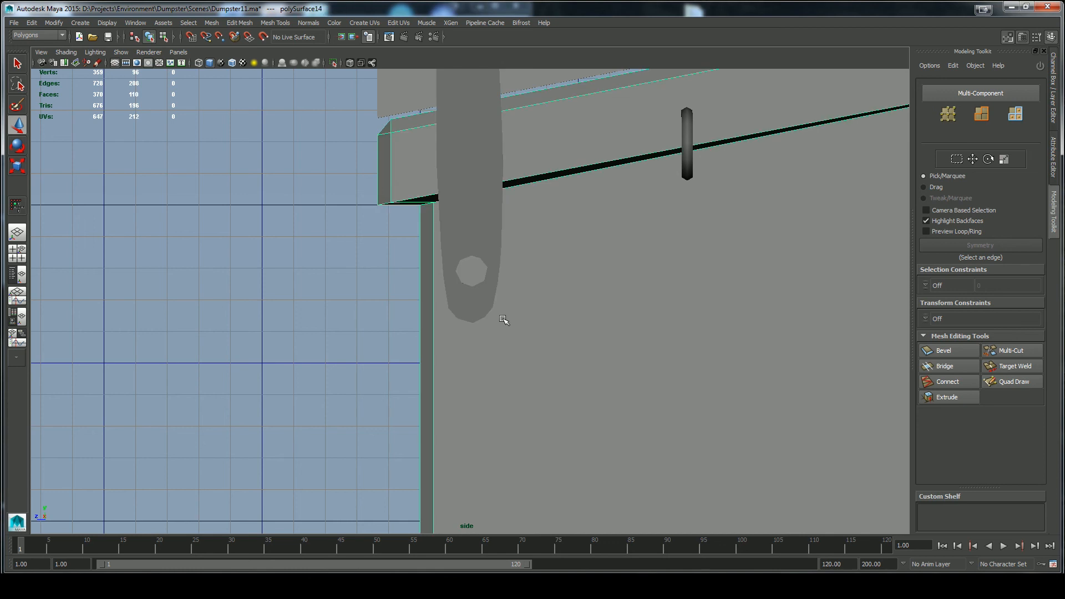
{"action": "left_click", "coordinate": [476, 307]}
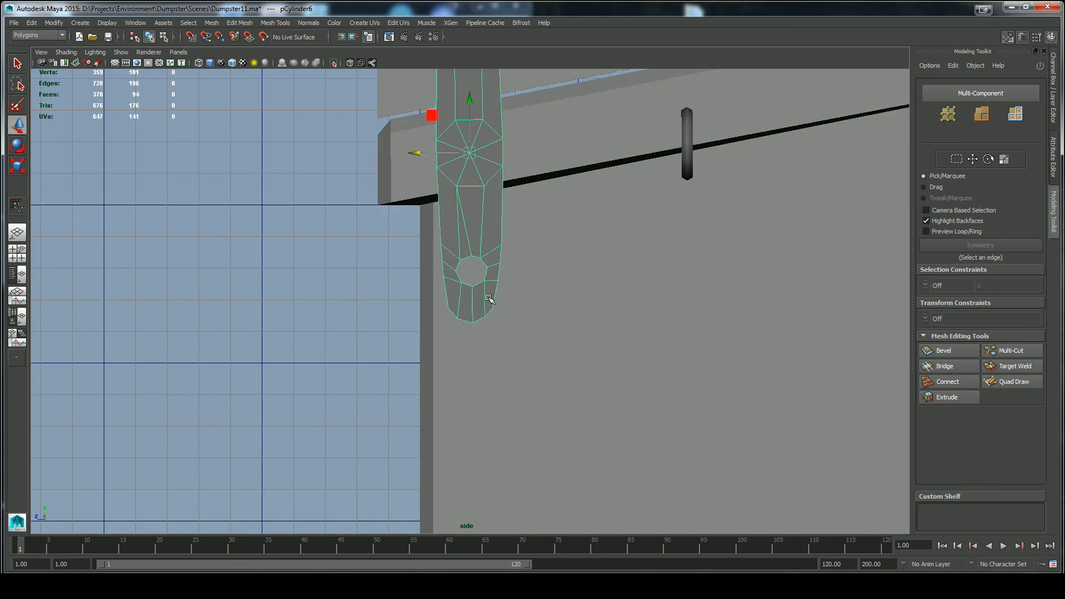
{"action": "right_click_drag", "start_coordinate": [492, 307], "coordinate": [447, 308]}
{"action": "left_click_drag", "start_coordinate": [500, 297], "coordinate": [489, 322]}
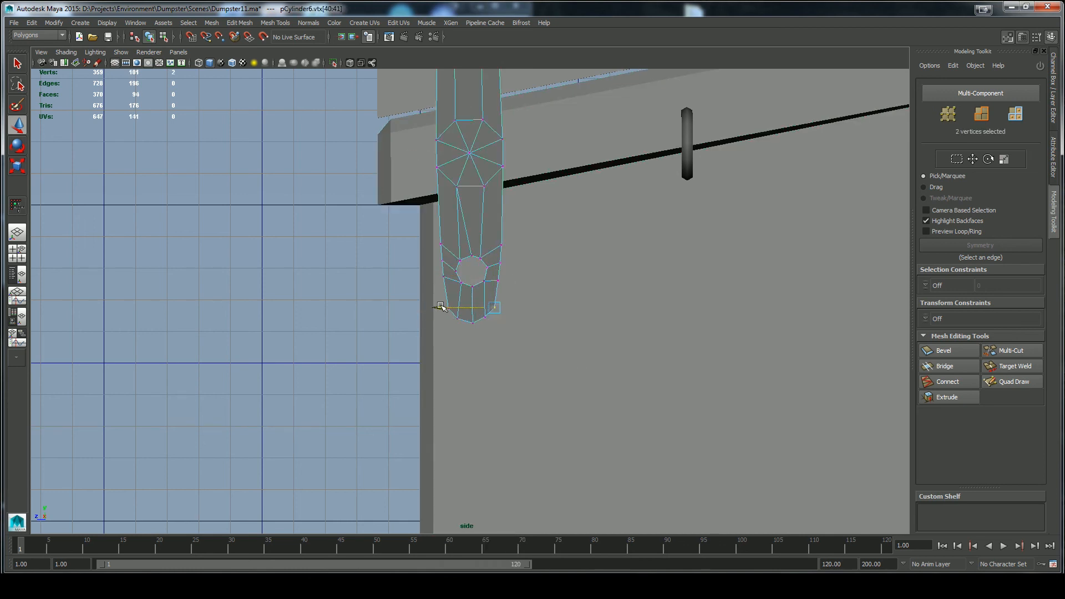
{"action": "right_click_drag", "start_coordinate": [456, 309], "coordinate": [491, 280]}
{"action": "left_click", "coordinate": [378, 340]}
{"action": "right_click_drag", "start_coordinate": [557, 325], "coordinate": [357, 263], "text": "alt"}
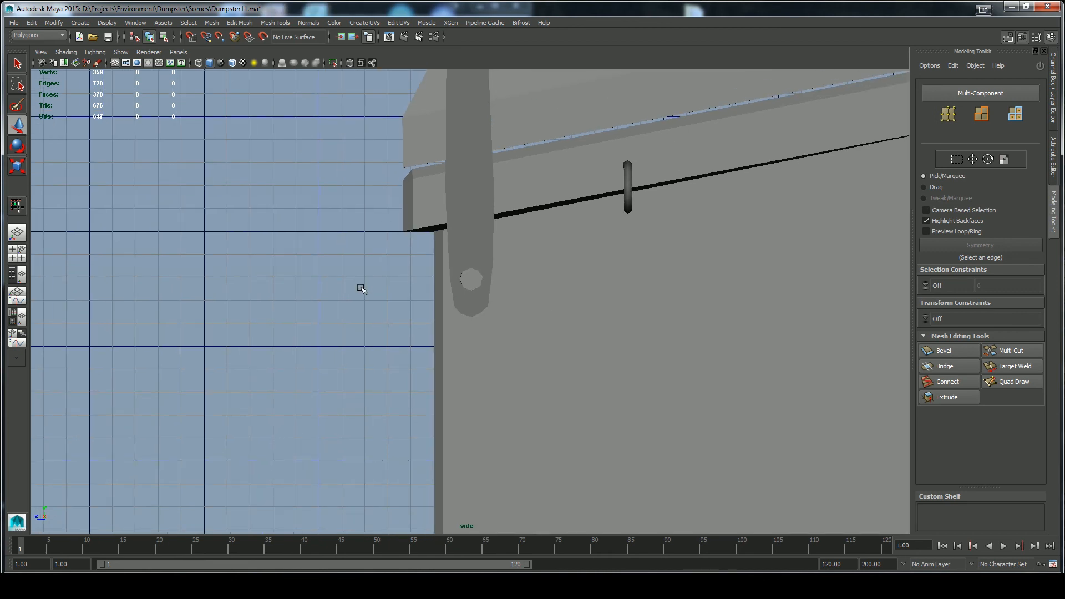
Step: Move the through hole's vertices slightly upward on the lock bar's lower end and return to object mode
{"action": "key", "text": "z"}
{"action": "key", "text": "z"}
{"action": "key", "text": "z"}
{"action": "key", "text": "z"}
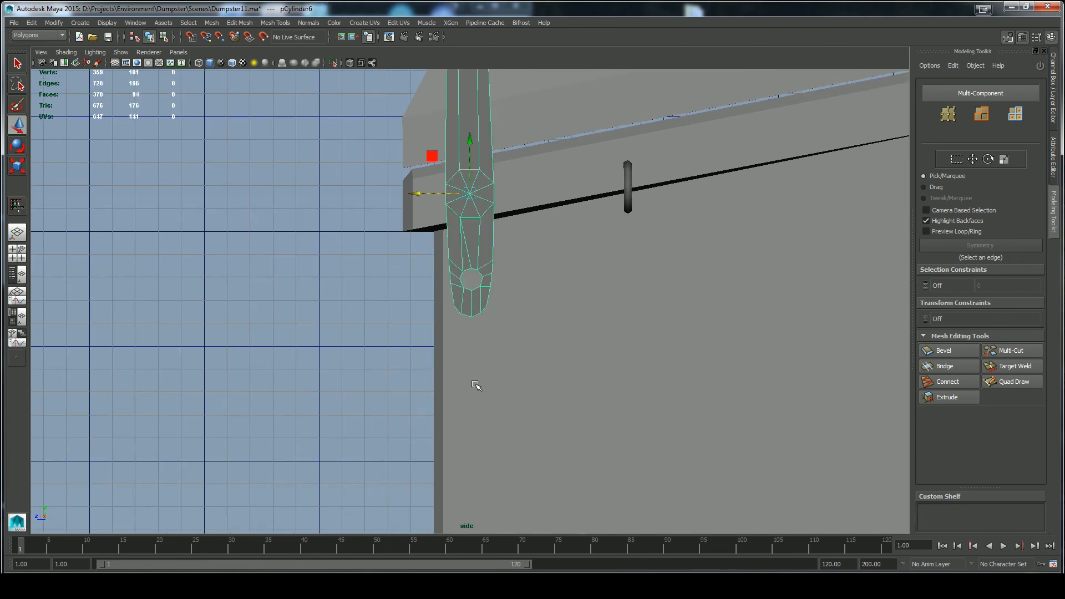
{"action": "right_click_drag", "start_coordinate": [472, 306], "coordinate": [460, 272]}
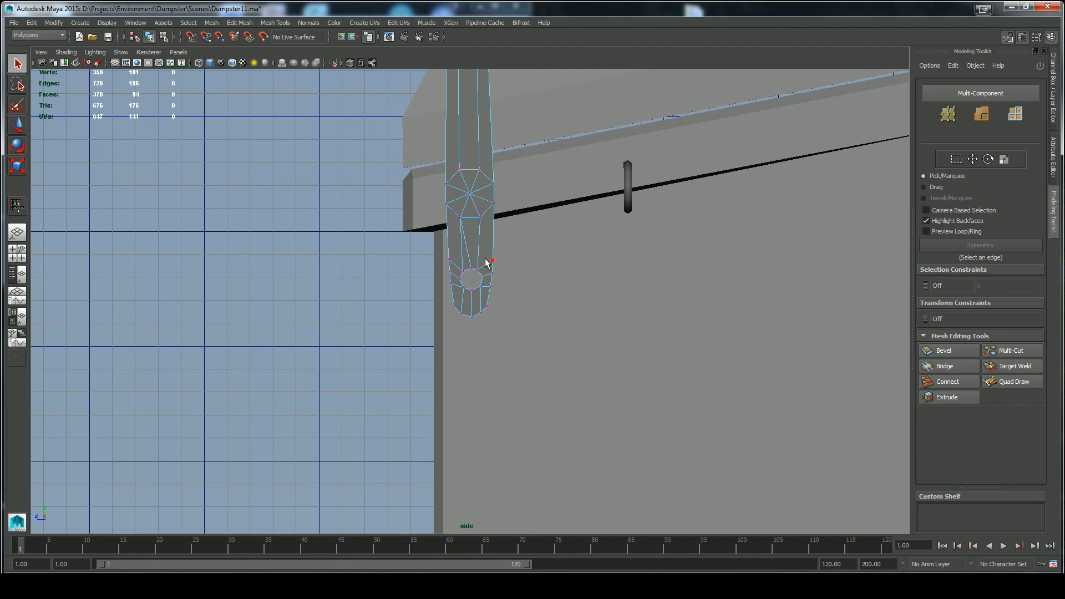
{"action": "left_click_drag", "start_coordinate": [485, 262], "coordinate": [457, 297]}
{"action": "key", "text": "w"}
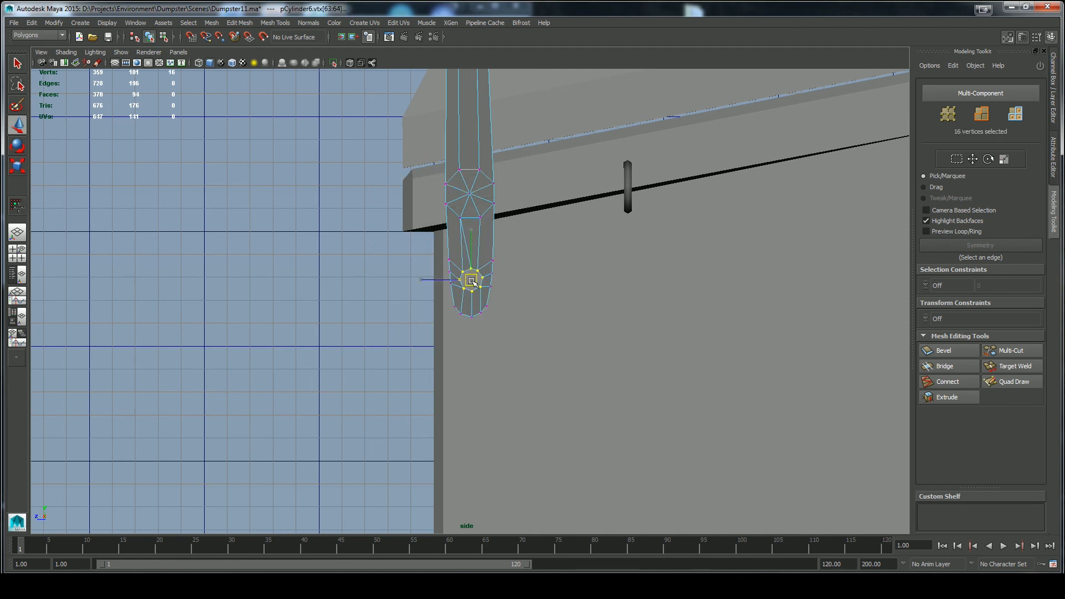
{"action": "right_click_drag", "start_coordinate": [472, 276], "coordinate": [522, 224]}
{"action": "key", "text": "ctrl+z"}
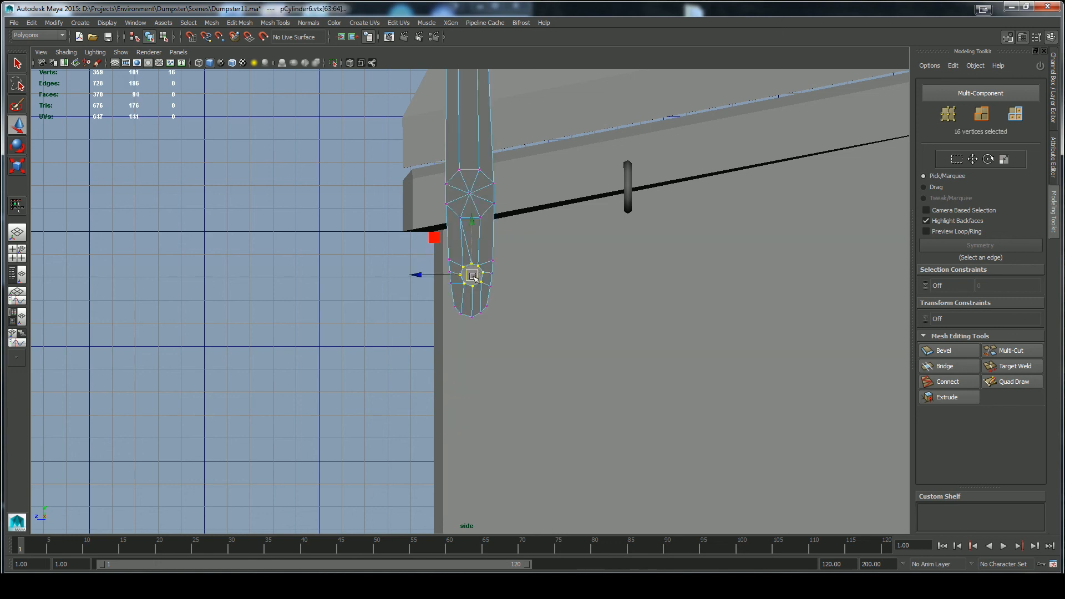
{"action": "right_click_drag", "start_coordinate": [464, 208], "coordinate": [511, 166]}
{"action": "left_click", "coordinate": [417, 376]}
Step: Rotate the lock bar about its pivot in the perspective view so the arm tilts back over the lid
{"action": "left_click_drag", "start_coordinate": [546, 296], "coordinate": [545, 257], "text": "alt"}
{"action": "key", "text": "space"}
{"action": "mouse_move", "coordinate": [545, 266]}
{"action": "left_mouse_down", "text": "alt"}
{"action": "mouse_move", "coordinate": [566, 306]}
{"action": "mouse_move", "coordinate": [485, 318]}
{"action": "mouse_move", "coordinate": [571, 332]}
{"action": "mouse_move", "coordinate": [548, 284]}
{"action": "left_mouse_up", "text": "alt"}
{"action": "scroll", "coordinate": [566, 324], "scroll_direction": "down", "scroll_amount": 4}
{"action": "left_click", "coordinate": [477, 250]}
{"action": "right_click", "coordinate": [529, 268]}
{"action": "left_click", "coordinate": [564, 235]}
{"action": "left_click_drag", "start_coordinate": [438, 267], "coordinate": [578, 427]}
{"action": "left_click_drag", "start_coordinate": [432, 294], "coordinate": [673, 255]}
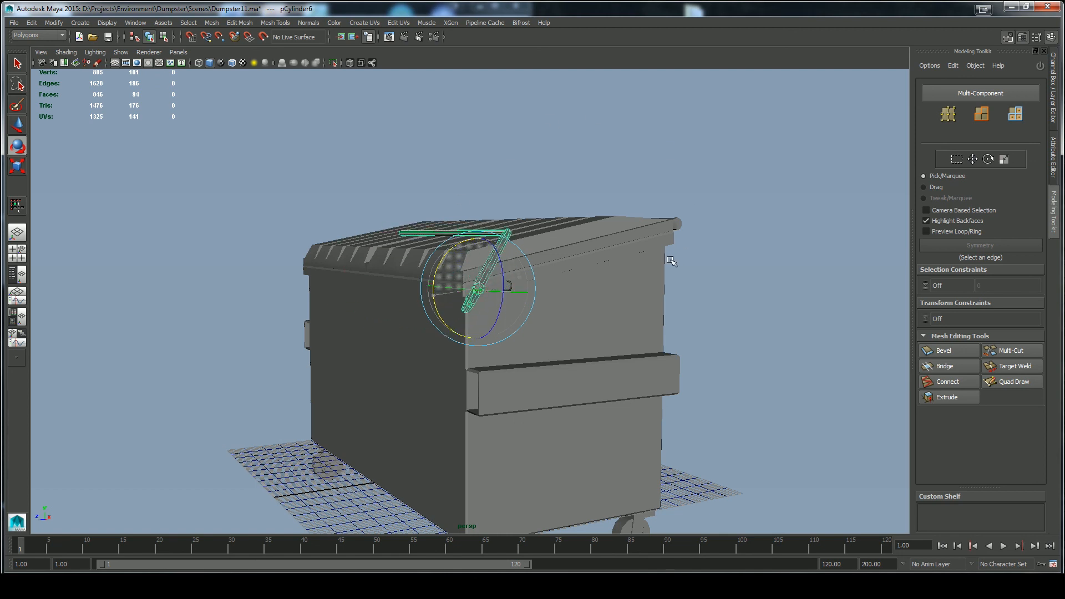
Step: Duplicate the lock bar and isolate the copy
{"action": "scroll", "coordinate": [601, 247], "scroll_direction": "up", "scroll_amount": 6}
{"action": "left_click_drag", "start_coordinate": [469, 230], "coordinate": [577, 149], "text": "alt"}
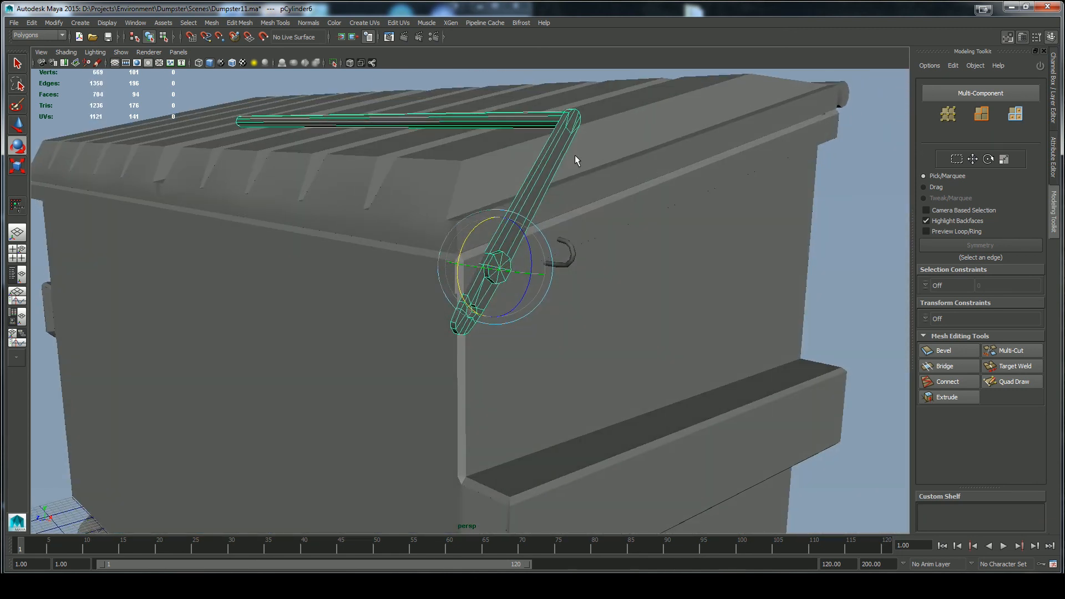
{"action": "key", "text": "q"}
{"action": "right_click", "coordinate": [573, 157]}
{"action": "left_click", "coordinate": [525, 127]}
{"action": "key", "text": "shift+i"}
Step: Delete the duplicate's upper arm, crossbar and pivot disc faces, keeping the lower tip with the hole
{"action": "right_click_drag", "start_coordinate": [532, 158], "coordinate": [533, 197]}
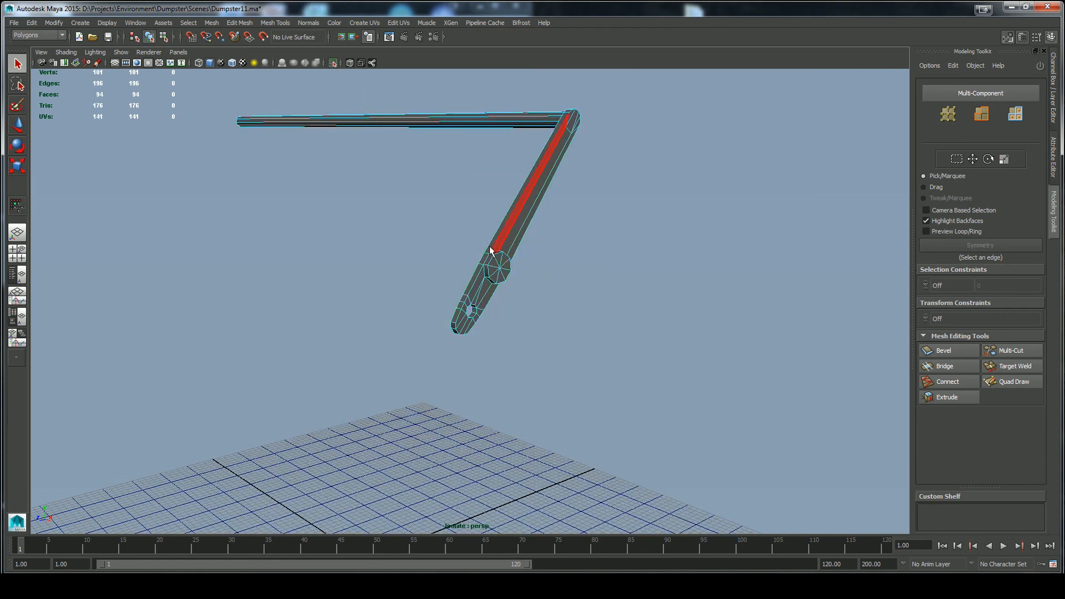
{"action": "left_click_drag", "start_coordinate": [573, 305], "coordinate": [533, 271], "text": "alt"}
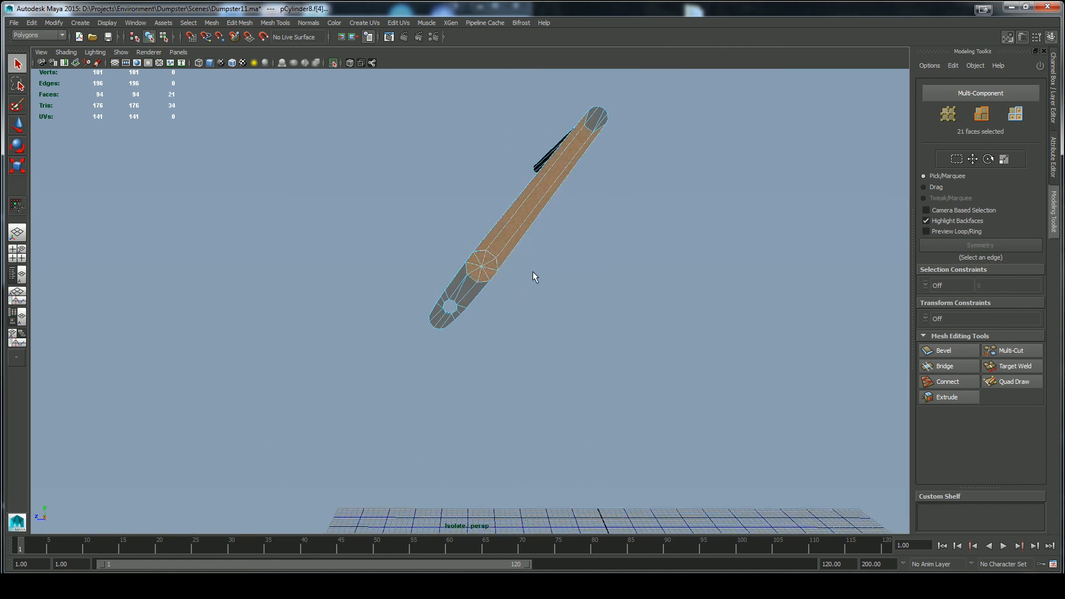
{"action": "left_click_drag", "start_coordinate": [620, 98], "coordinate": [539, 198], "text": "shift"}
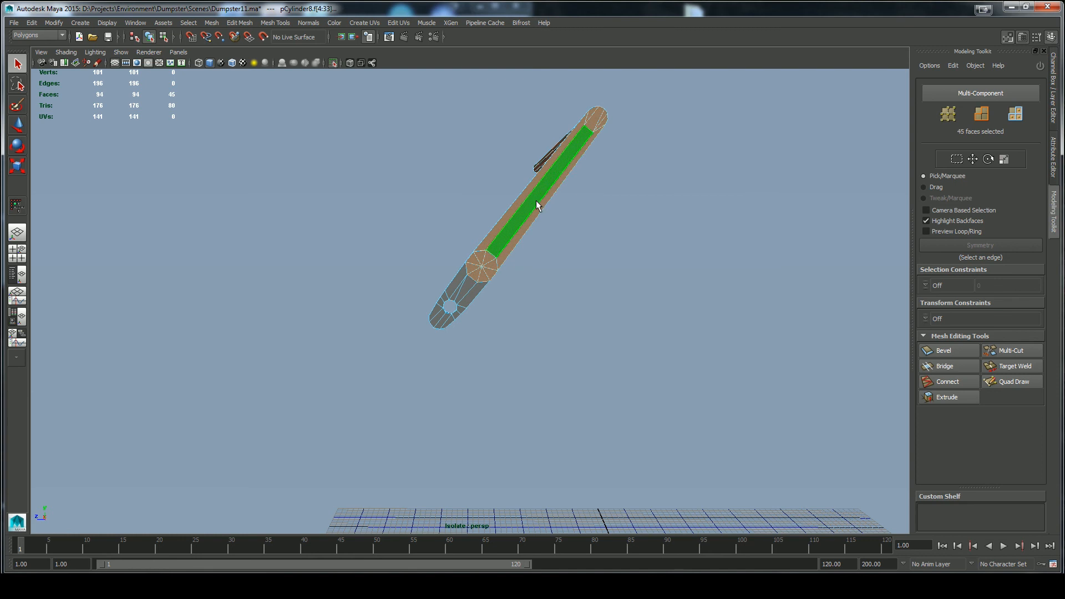
{"action": "key", "text": "Delete"}
{"action": "left_click_drag", "start_coordinate": [478, 257], "coordinate": [471, 265]}
{"action": "right_click", "coordinate": [470, 266]}
{"action": "left_click", "coordinate": [428, 304]}
Step: Delete the leftover faces above the duplicated tip, return to object mode and end the isolation
{"action": "left_click_drag", "start_coordinate": [494, 316], "coordinate": [657, 286], "text": "alt"}
{"action": "left_click_drag", "start_coordinate": [514, 299], "coordinate": [496, 265]}
{"action": "right_click", "coordinate": [506, 328]}
{"action": "left_click", "coordinate": [475, 370]}
{"action": "right_click_drag", "start_coordinate": [490, 306], "coordinate": [514, 297]}
{"action": "left_click_drag", "start_coordinate": [513, 297], "coordinate": [531, 335], "text": "alt"}
{"action": "left_click", "coordinate": [333, 63]}
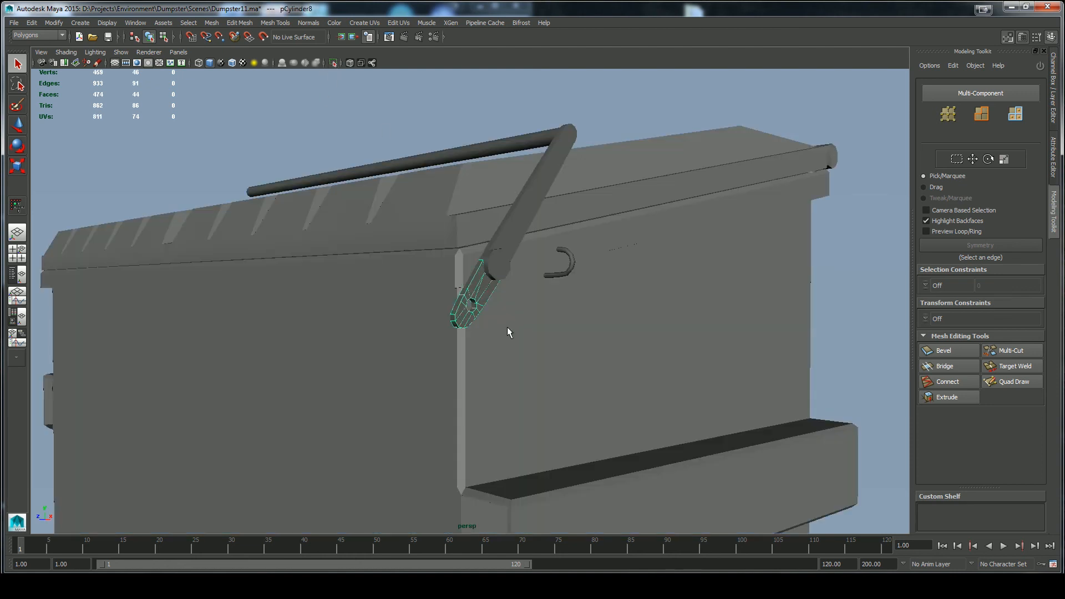
Step: Move the duplicated tip sideways along the X axis against the lock bar's inner face
{"action": "right_click_drag", "start_coordinate": [509, 333], "coordinate": [534, 352], "text": "alt"}
{"action": "key", "text": "w"}
{"action": "left_click_drag", "start_coordinate": [535, 352], "coordinate": [582, 338], "text": "alt"}
{"action": "left_click_drag", "start_coordinate": [571, 236], "coordinate": [627, 247]}
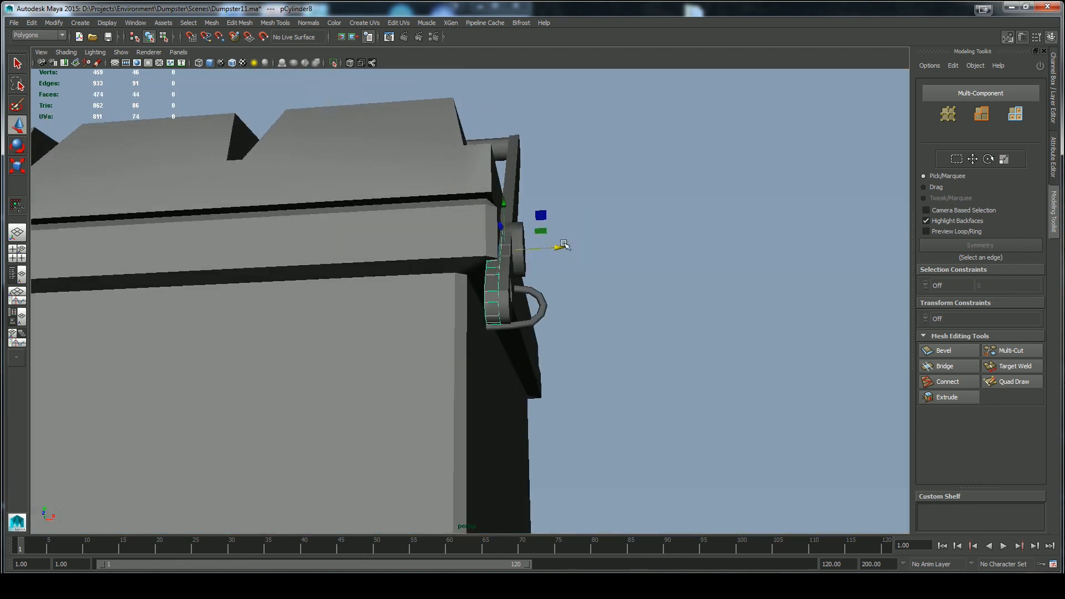
Step: Fine-tune the duplicated tip's position beside the lock bar in the wireframe top view, then restore the shaded perspective view
{"action": "right_click", "coordinate": [582, 292]}
{"action": "key", "text": "space"}
{"action": "left_click_drag", "start_coordinate": [582, 293], "coordinate": [533, 291]}
{"action": "key", "text": "4"}
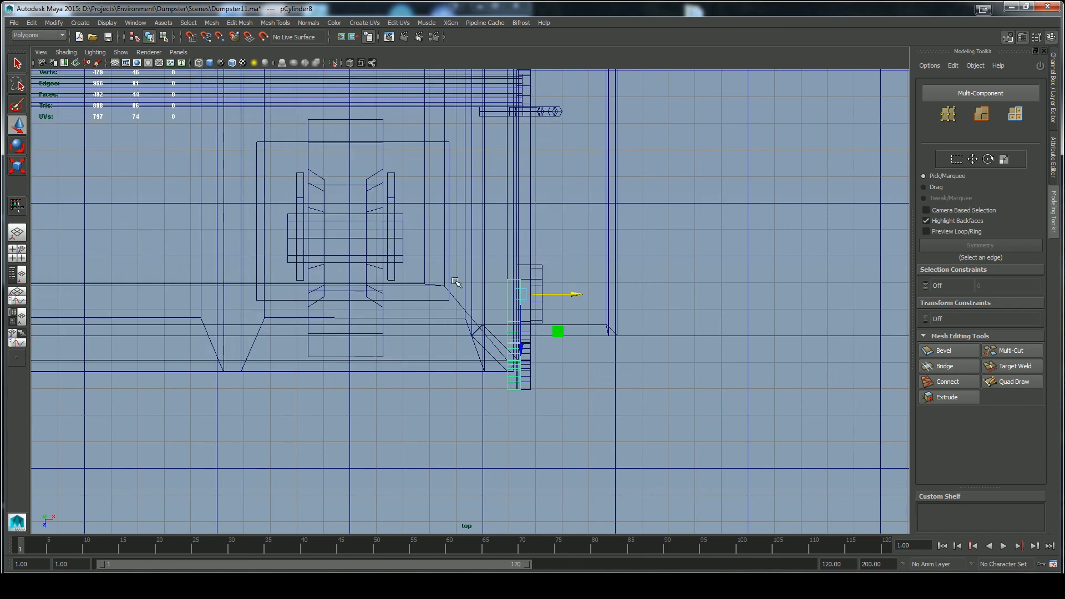
{"action": "right_click_drag", "start_coordinate": [455, 282], "coordinate": [736, 391], "text": "alt"}
{"action": "middle_click_drag", "start_coordinate": [737, 391], "coordinate": [675, 311], "text": "alt"}
{"action": "left_click_drag", "start_coordinate": [599, 204], "coordinate": [587, 210]}
{"action": "right_click", "coordinate": [625, 319]}
{"action": "key", "text": "space"}
{"action": "left_click_drag", "start_coordinate": [632, 303], "coordinate": [597, 253]}
{"action": "key", "text": "5"}
{"action": "left_click_drag", "start_coordinate": [611, 350], "coordinate": [531, 289], "text": "alt"}
Step: Rotate the lock bar about its pivot until the arm hangs down and the crossbar lies across the dumpster's front
{"action": "left_click", "coordinate": [521, 260]}
{"action": "right_click", "coordinate": [538, 273]}
{"action": "left_click", "coordinate": [583, 233]}
{"action": "left_click_drag", "start_coordinate": [482, 199], "coordinate": [645, 259]}
{"action": "left_click_drag", "start_coordinate": [551, 368], "coordinate": [599, 214], "text": "alt"}
{"action": "left_click_drag", "start_coordinate": [515, 215], "coordinate": [295, 417], "text": "alt"}
{"action": "scroll", "coordinate": [295, 417], "scroll_direction": "down", "scroll_amount": 5}
{"action": "left_click_drag", "start_coordinate": [532, 366], "coordinate": [388, 253], "text": "alt"}
{"action": "left_click", "coordinate": [611, 364]}
{"action": "scroll", "coordinate": [579, 329], "scroll_direction": "down", "scroll_amount": 3}
{"action": "scroll", "coordinate": [554, 330], "scroll_direction": "up", "scroll_amount": 6}
{"action": "scroll", "coordinate": [577, 329], "scroll_direction": "down", "scroll_amount": 2}
Step: Move the half lock bar's pivot to the dumpster's centre along X
{"action": "left_click", "coordinate": [450, 323]}
{"action": "scroll", "coordinate": [516, 374], "scroll_direction": "up", "scroll_amount": 4}
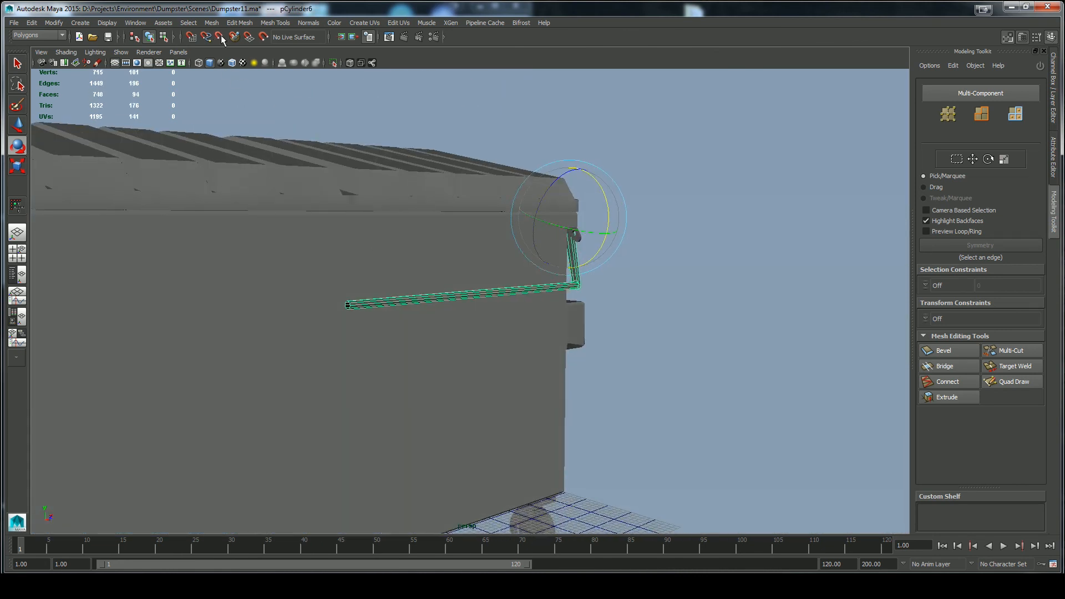
{"action": "key", "text": "w"}
{"action": "right_click", "coordinate": [364, 157]}
{"action": "left_click", "coordinate": [402, 194]}
{"action": "left_click_drag", "start_coordinate": [626, 350], "coordinate": [443, 388], "text": "alt"}
{"action": "key", "text": "q"}
Step: Duplicate the half lock bar and mirror the copy by setting its Scale X to -1
{"action": "right_click", "coordinate": [555, 284]}
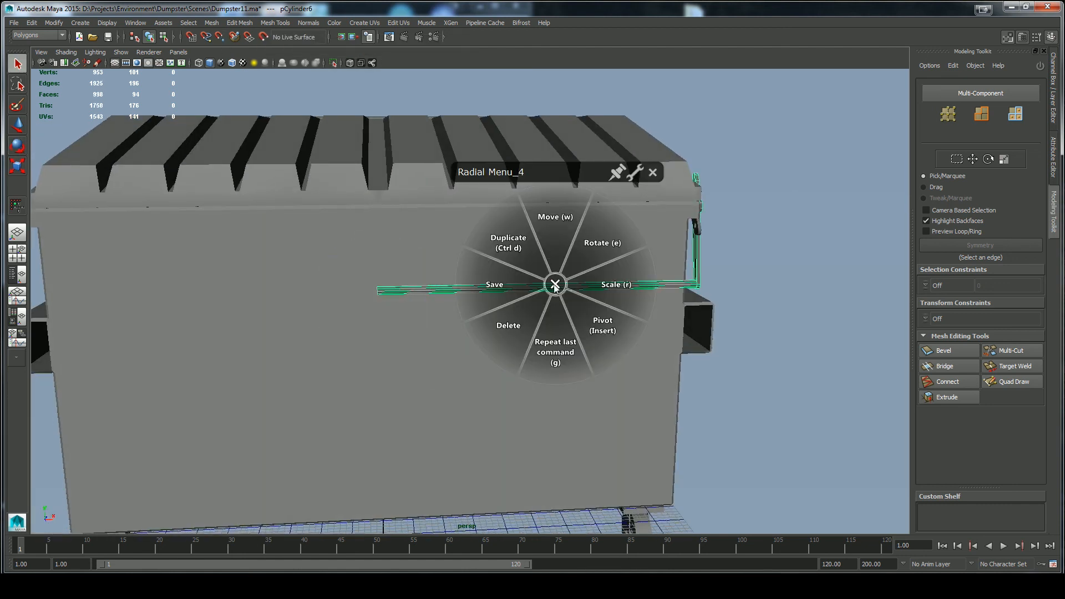
{"action": "left_click", "coordinate": [516, 241]}
{"action": "left_click", "coordinate": [1052, 87]}
{"action": "left_click", "coordinate": [1021, 149]}
{"action": "type", "text": "-1"}
{"action": "key", "text": "Return"}
Step: Combine the two lock bar halves into one mesh and merge the vertices at the crossbar's centre seam
{"action": "left_click_drag", "start_coordinate": [625, 215], "coordinate": [513, 300], "text": "alt"}
{"action": "left_click", "coordinate": [514, 300], "text": "shift"}
{"action": "left_click", "coordinate": [209, 22]}
{"action": "left_click", "coordinate": [218, 57]}
{"action": "key", "text": "F9"}
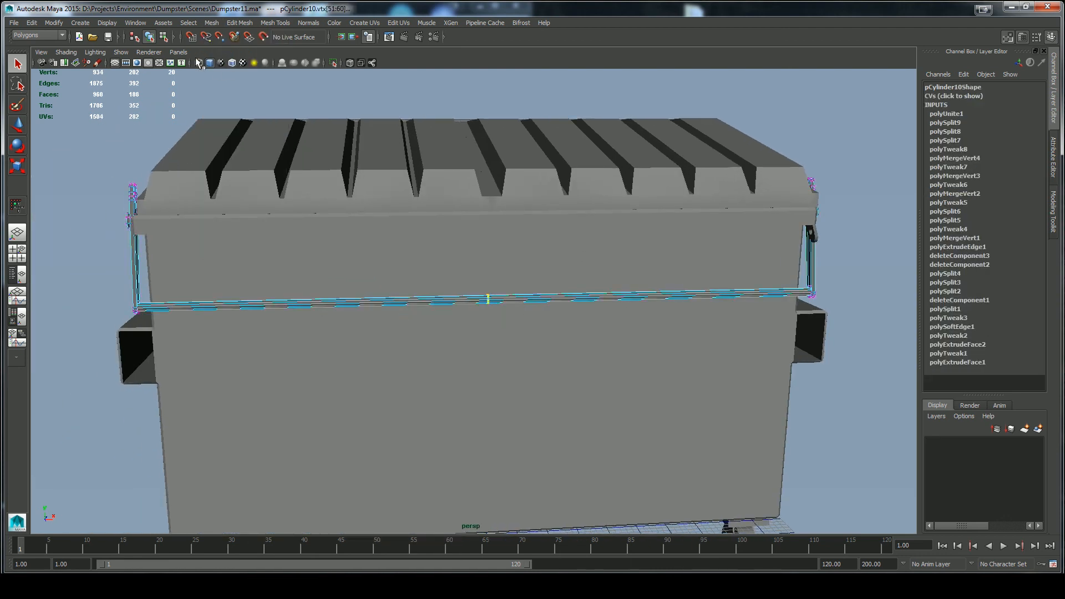
{"action": "left_click", "coordinate": [211, 22]}
{"action": "left_click", "coordinate": [252, 49]}
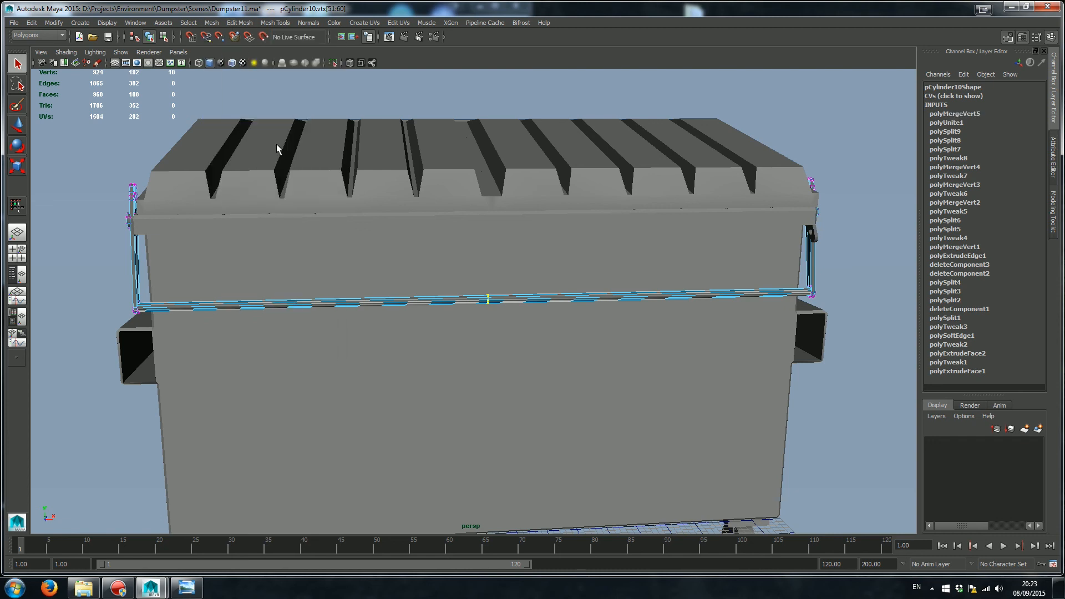
Step: Delete the edge loop at the crossbar's centre seam, return to object mode and center the lock bar's pivot
{"action": "key", "text": "f"}
{"action": "key", "text": "F10"}
{"action": "double_click", "coordinate": [511, 296]}
{"action": "left_click", "coordinate": [234, 23]}
{"action": "left_click", "coordinate": [261, 167]}
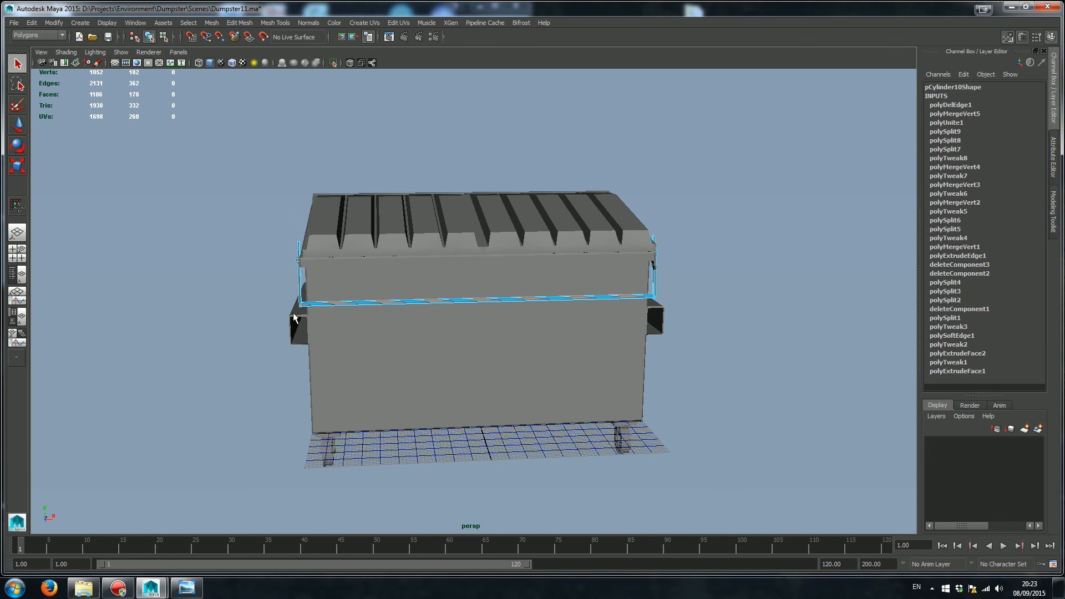
{"action": "right_click_drag", "start_coordinate": [294, 314], "coordinate": [350, 295]}
{"action": "left_click", "coordinate": [32, 22]}
{"action": "left_click", "coordinate": [54, 23]}
{"action": "left_click", "coordinate": [73, 127]}
Step: Duplicate the tip plate and move the copy along the X axis to the lock bar's opposite arm, using the wireframe top view
{"action": "left_click_drag", "start_coordinate": [705, 342], "coordinate": [682, 352], "text": "alt"}
{"action": "left_click", "coordinate": [706, 341]}
{"action": "left_click_drag", "start_coordinate": [482, 348], "coordinate": [626, 355], "text": "alt"}
{"action": "left_click", "coordinate": [609, 276]}
{"action": "key", "text": "space"}
{"action": "left_click_drag", "start_coordinate": [716, 289], "coordinate": [667, 292]}
{"action": "right_click_drag", "start_coordinate": [499, 278], "coordinate": [442, 278], "text": "alt"}
{"action": "scroll", "coordinate": [304, 230], "scroll_direction": "down", "scroll_amount": 6}
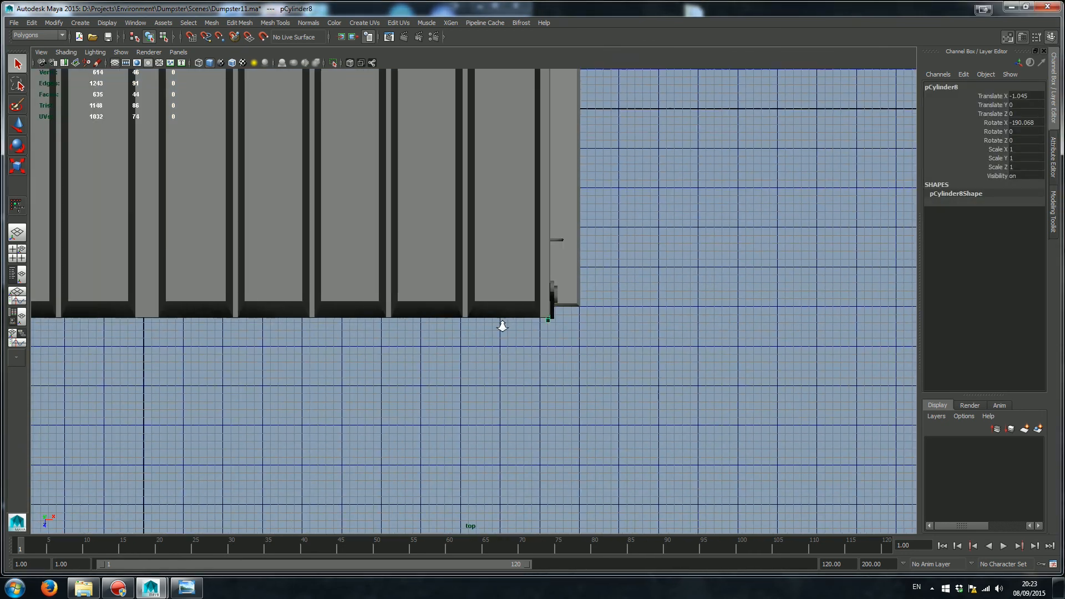
{"action": "key", "text": "w"}
{"action": "left_click", "coordinate": [448, 254]}
{"action": "left_click", "coordinate": [196, 63]}
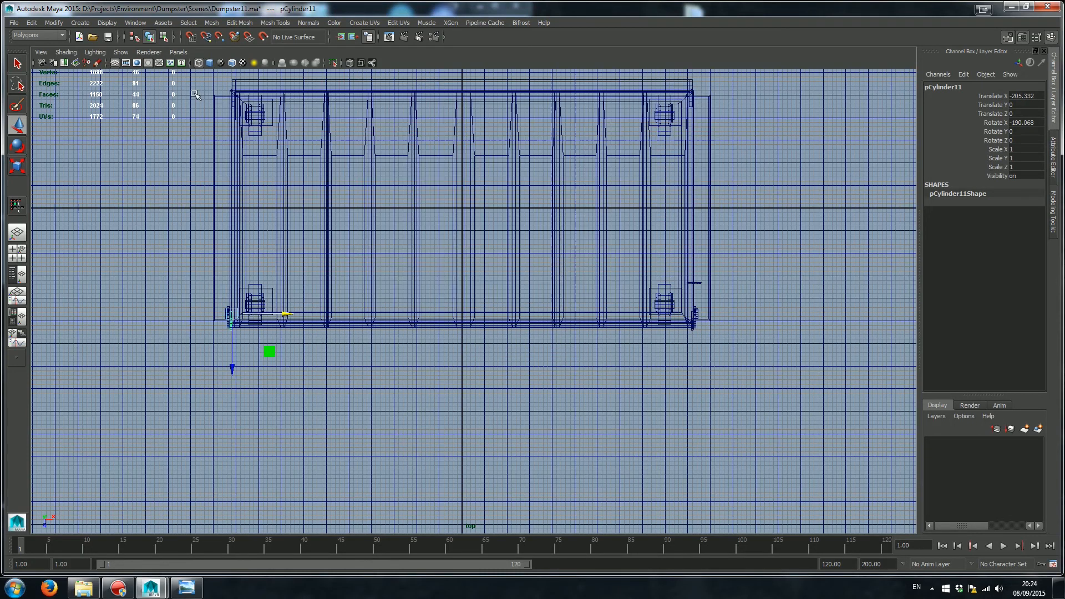
Step: Fine-tune the copied tip plate to Translate X -205.332 against the opposite arm, return to the perspective view and deselect it
{"action": "middle_click_drag", "start_coordinate": [256, 252], "coordinate": [454, 211], "text": "alt"}
{"action": "key", "text": "f"}
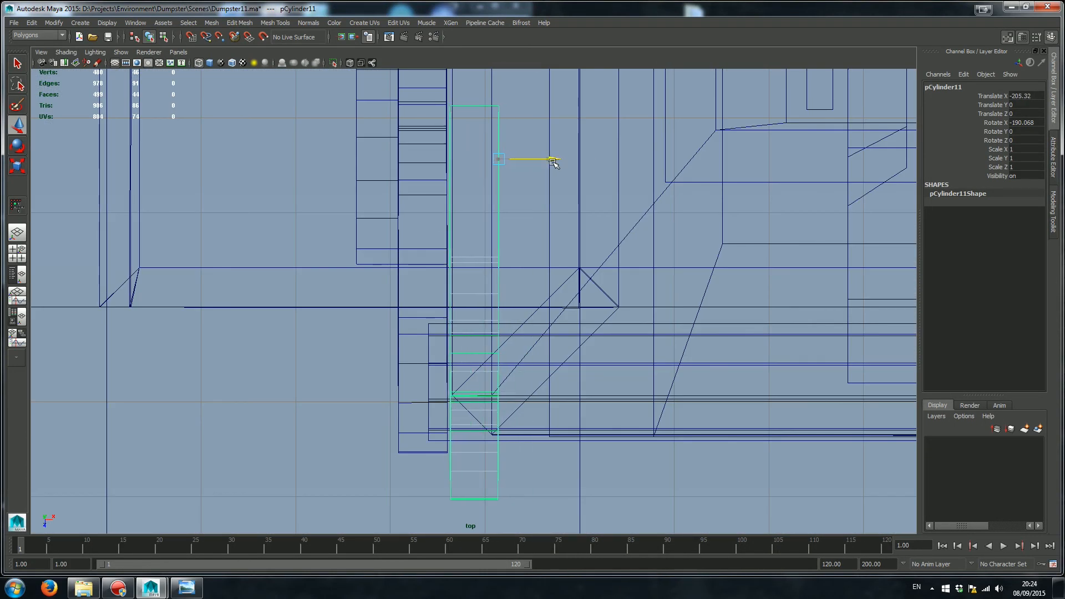
{"action": "left_click_drag", "start_coordinate": [552, 160], "coordinate": [551, 161]}
{"action": "key", "text": "space"}
{"action": "key", "text": "space"}
{"action": "right_click", "coordinate": [597, 328]}
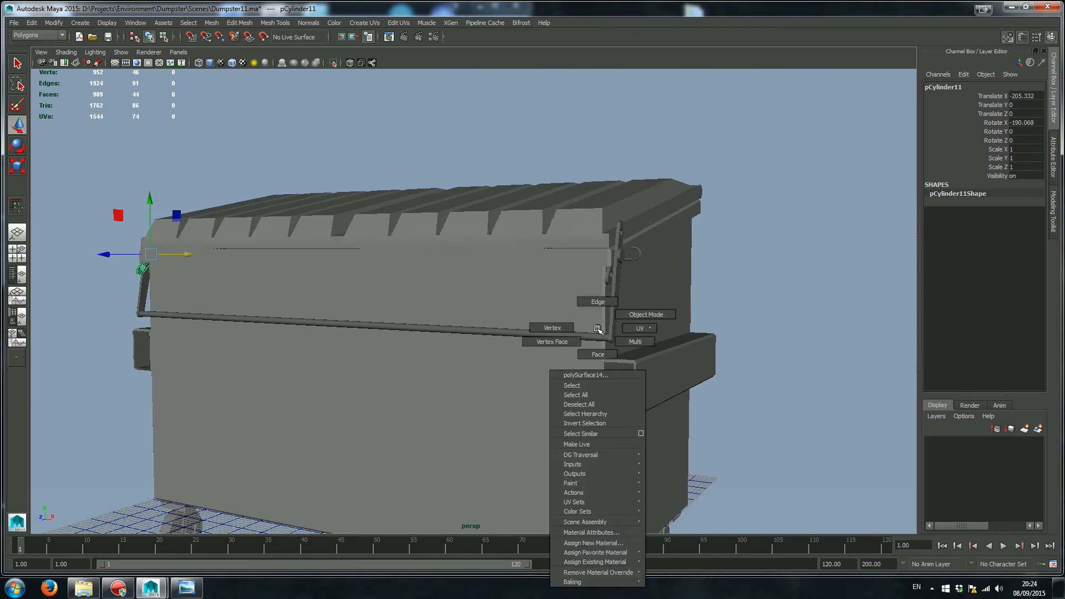
{"action": "left_click", "coordinate": [762, 314]}
Step: Freeze the transformations of the small hook on the dumpster's side and move its pivot to the dumpster's centre along X
{"action": "left_click_drag", "start_coordinate": [762, 314], "coordinate": [687, 283], "text": "alt"}
{"action": "right_click_drag", "start_coordinate": [687, 283], "coordinate": [592, 316], "text": "alt"}
{"action": "mouse_move", "coordinate": [592, 316]}
{"action": "left_mouse_down", "text": "alt"}
{"action": "mouse_move", "coordinate": [678, 325]}
{"action": "mouse_move", "coordinate": [586, 331]}
{"action": "left_mouse_up", "text": "alt"}
{"action": "left_click", "coordinate": [542, 284]}
{"action": "left_click_drag", "start_coordinate": [541, 284], "coordinate": [650, 336], "text": "alt"}
{"action": "left_click", "coordinate": [53, 22]}
{"action": "left_click", "coordinate": [72, 58]}
{"action": "left_click_drag", "start_coordinate": [770, 218], "coordinate": [294, 195], "text": "alt"}
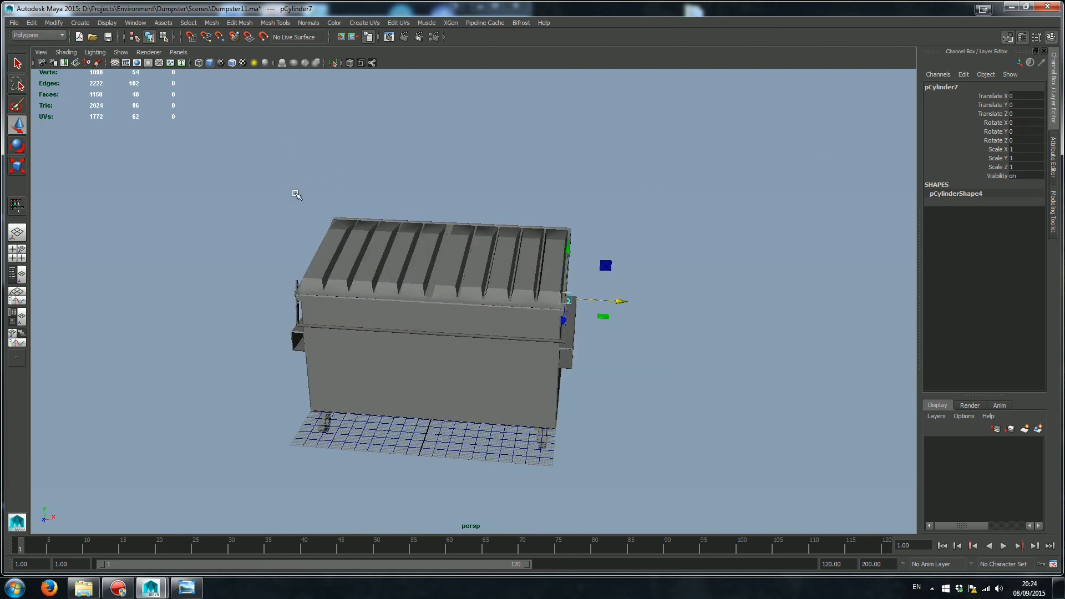
{"action": "left_click", "coordinate": [219, 36]}
{"action": "right_click", "coordinate": [294, 138]}
{"action": "left_click", "coordinate": [336, 173]}
Step: Duplicate the side hook and mirror the copy to the opposite side by setting its Scale X to -1
{"action": "right_click", "coordinate": [604, 343]}
{"action": "left_click", "coordinate": [558, 304]}
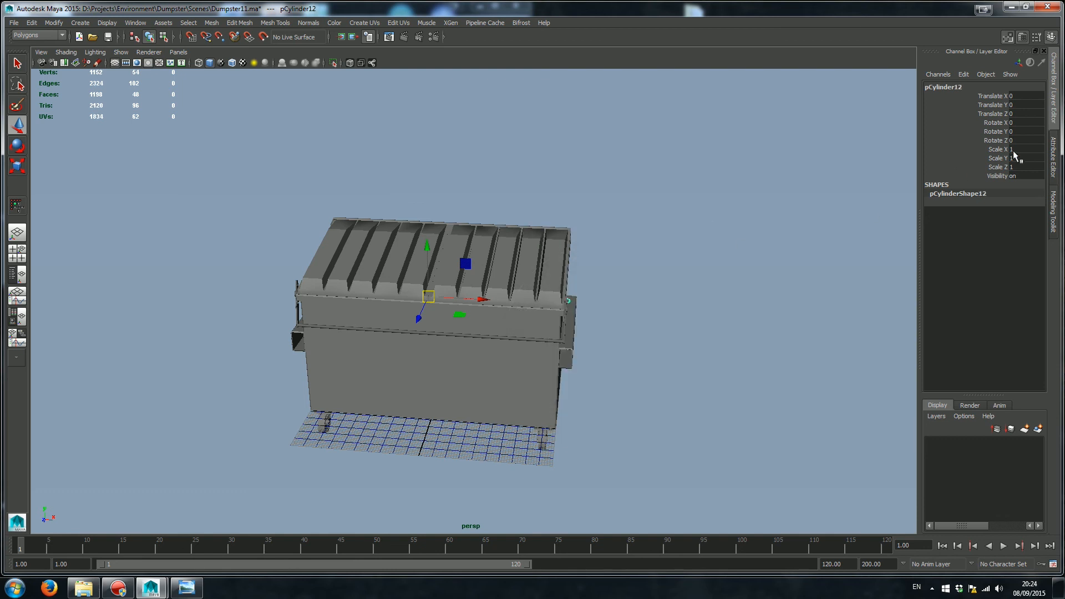
{"action": "key", "text": "Return"}
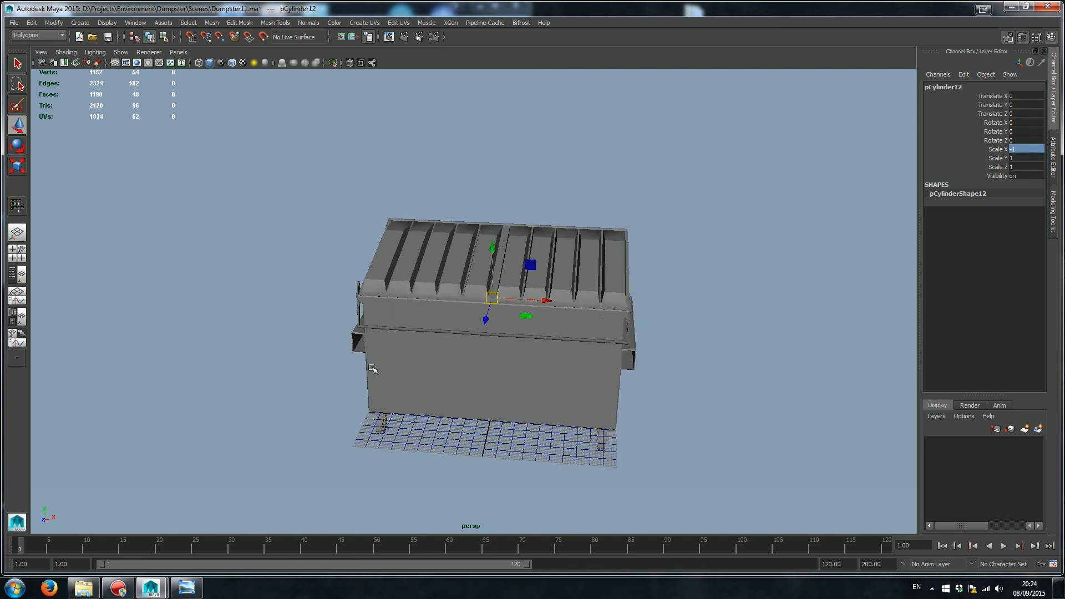
Step: Inspect the mirrored hook, the lock bar and the rest of the dumpster from several angles
{"action": "right_click_drag", "start_coordinate": [368, 368], "coordinate": [528, 350], "text": "alt"}
{"action": "left_click_drag", "start_coordinate": [527, 350], "coordinate": [386, 141], "text": "alt"}
{"action": "right_click_drag", "start_coordinate": [564, 329], "coordinate": [443, 332], "text": "alt"}
{"action": "left_click_drag", "start_coordinate": [443, 333], "coordinate": [559, 422], "text": "alt"}
{"action": "middle_click_drag", "start_coordinate": [559, 422], "coordinate": [438, 349], "text": "alt"}
{"action": "mouse_move", "coordinate": [510, 364]}
{"action": "left_mouse_down", "text": "alt"}
{"action": "mouse_move", "coordinate": [470, 363]}
{"action": "mouse_move", "coordinate": [510, 363]}
{"action": "left_mouse_up", "text": "alt"}
{"action": "right_click_drag", "start_coordinate": [471, 366], "coordinate": [518, 371], "text": "alt"}
{"action": "middle_click_drag", "start_coordinate": [518, 371], "coordinate": [574, 382], "text": "alt"}
{"action": "left_click_drag", "start_coordinate": [574, 382], "coordinate": [515, 366], "text": "alt"}
Step: Save the scene as Dumpster12.ma and hide the viewport grid to show the whole dumpster
{"action": "left_click", "coordinate": [14, 22]}
{"action": "left_click", "coordinate": [37, 66]}
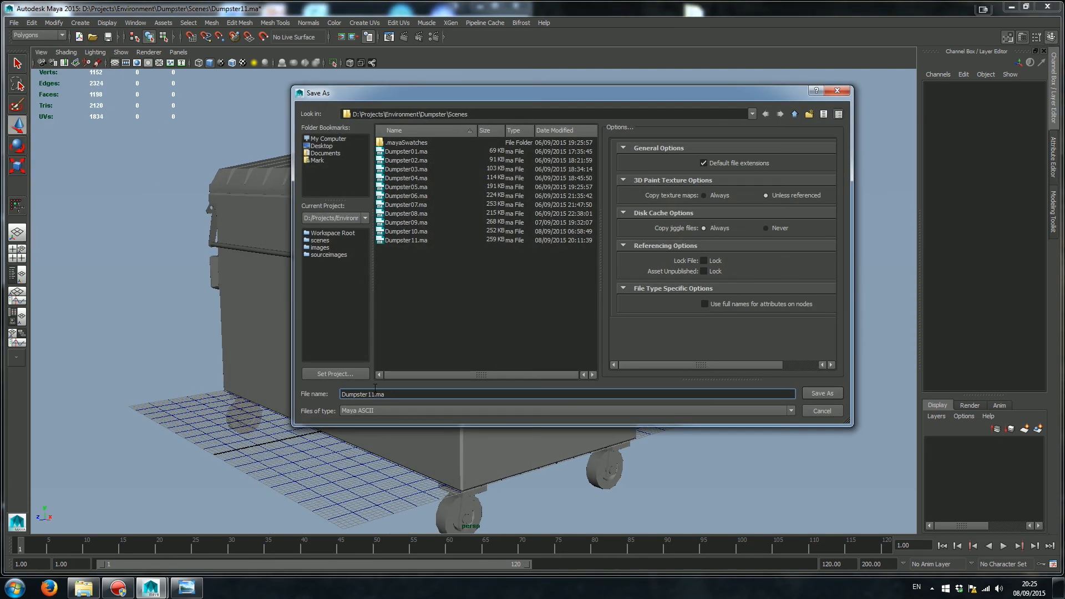
{"action": "left_click", "coordinate": [822, 395]}
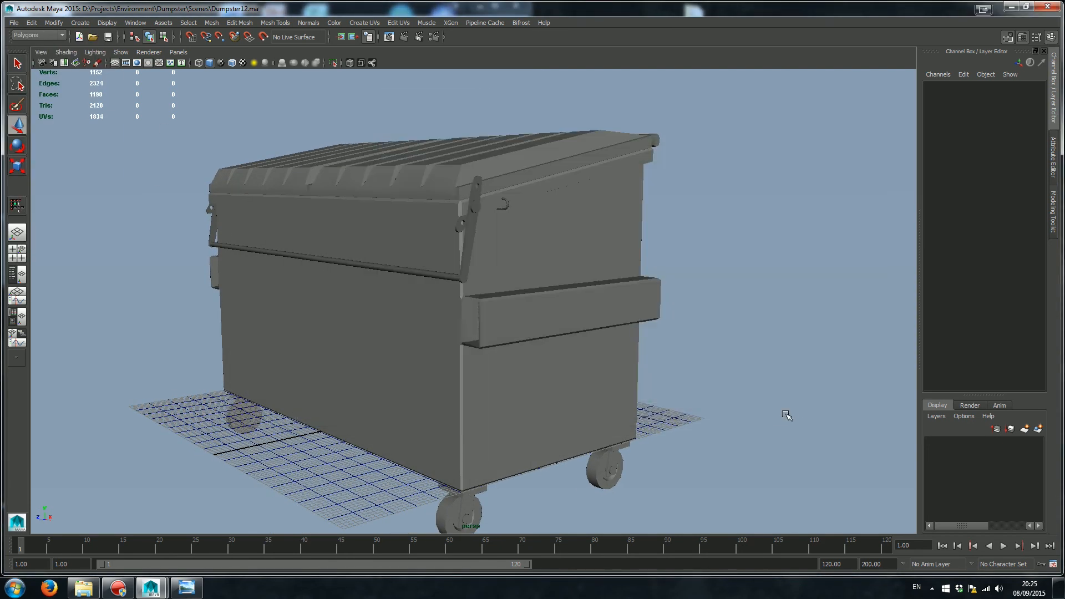
{"action": "left_click", "coordinate": [114, 63]}
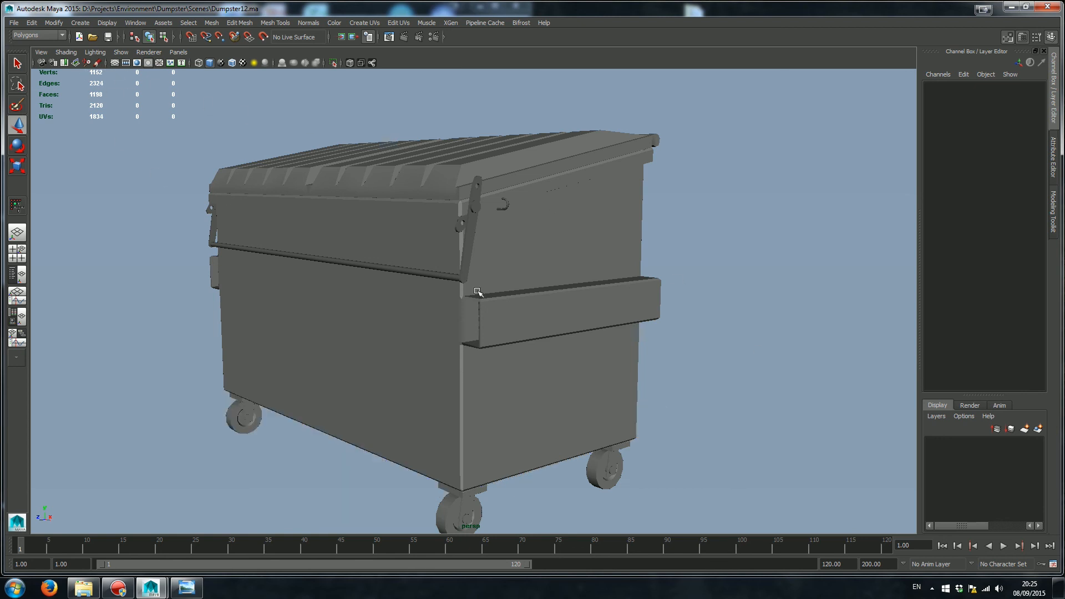
{"action": "left_click_drag", "start_coordinate": [721, 374], "coordinate": [665, 340], "text": "alt"}
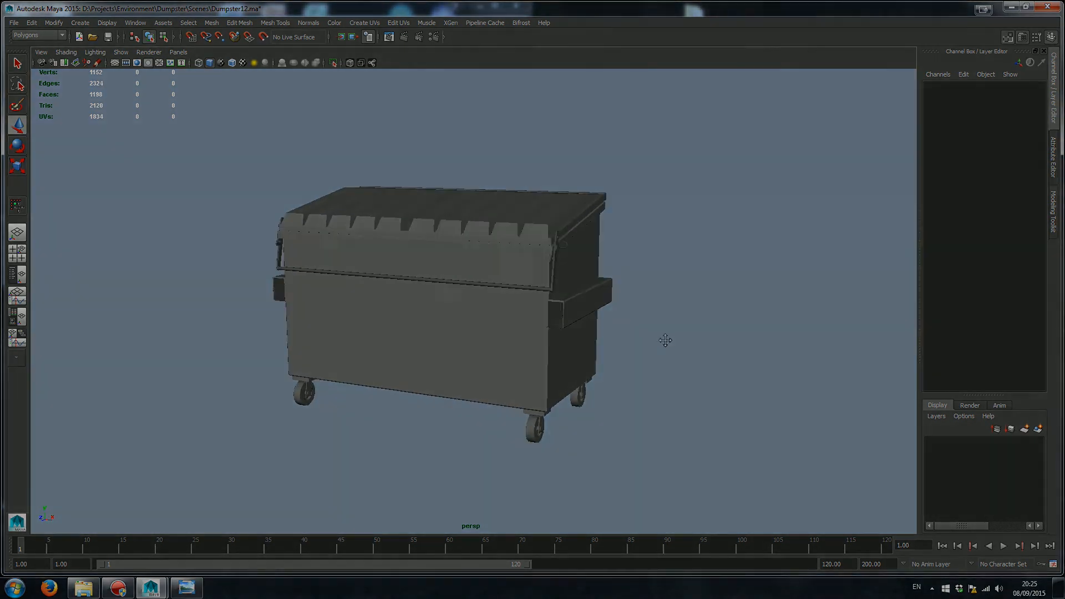